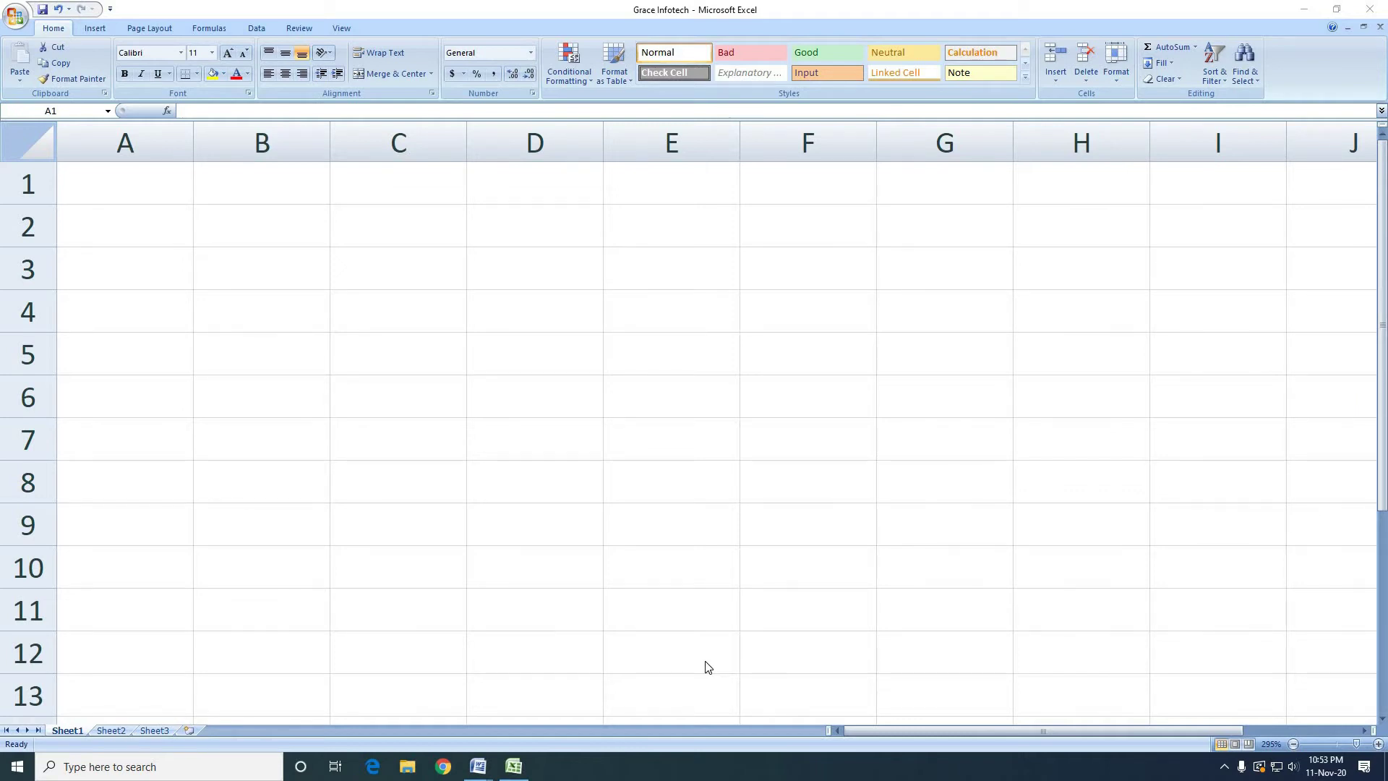
- Merge and center cells A1:J2 and enter the title "Result Card"
left_click(149, 185)
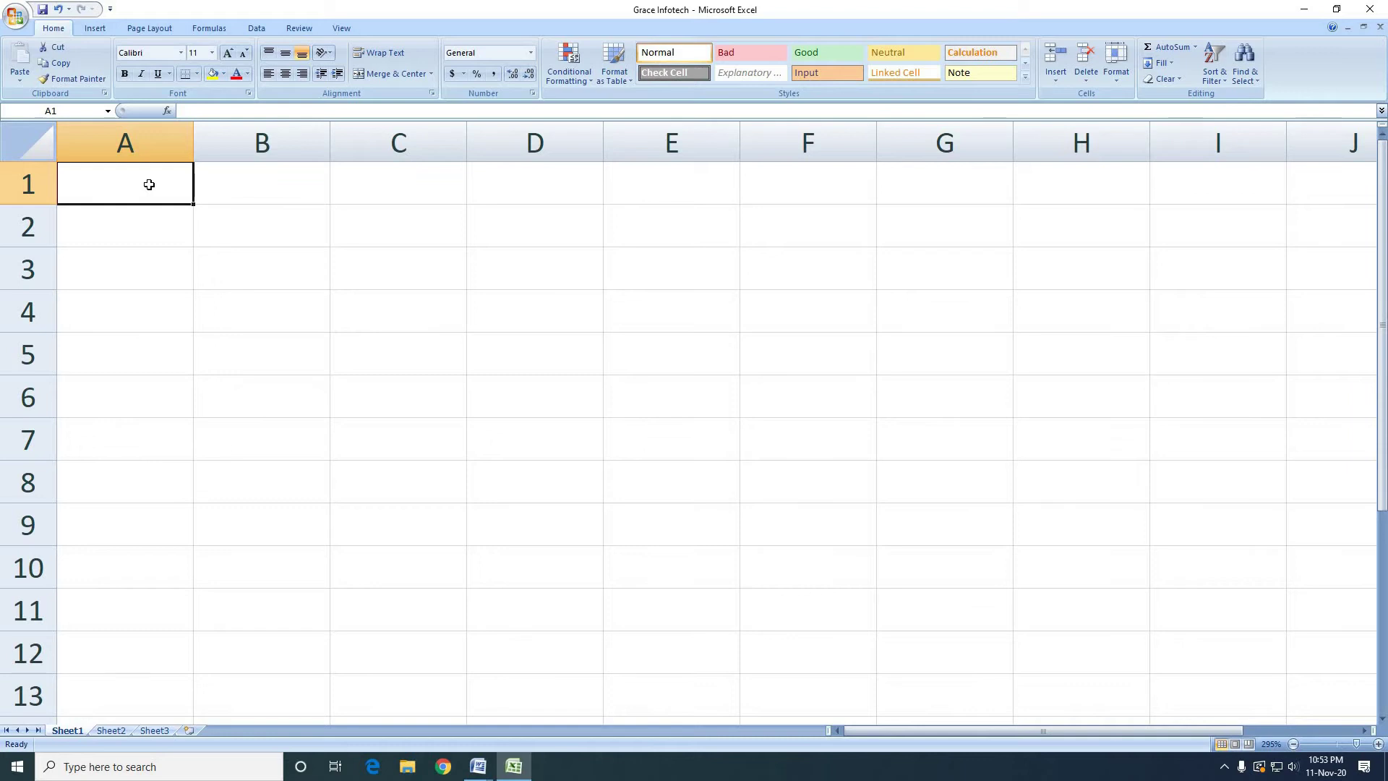
left_click_drag(149, 185, 1344, 214)
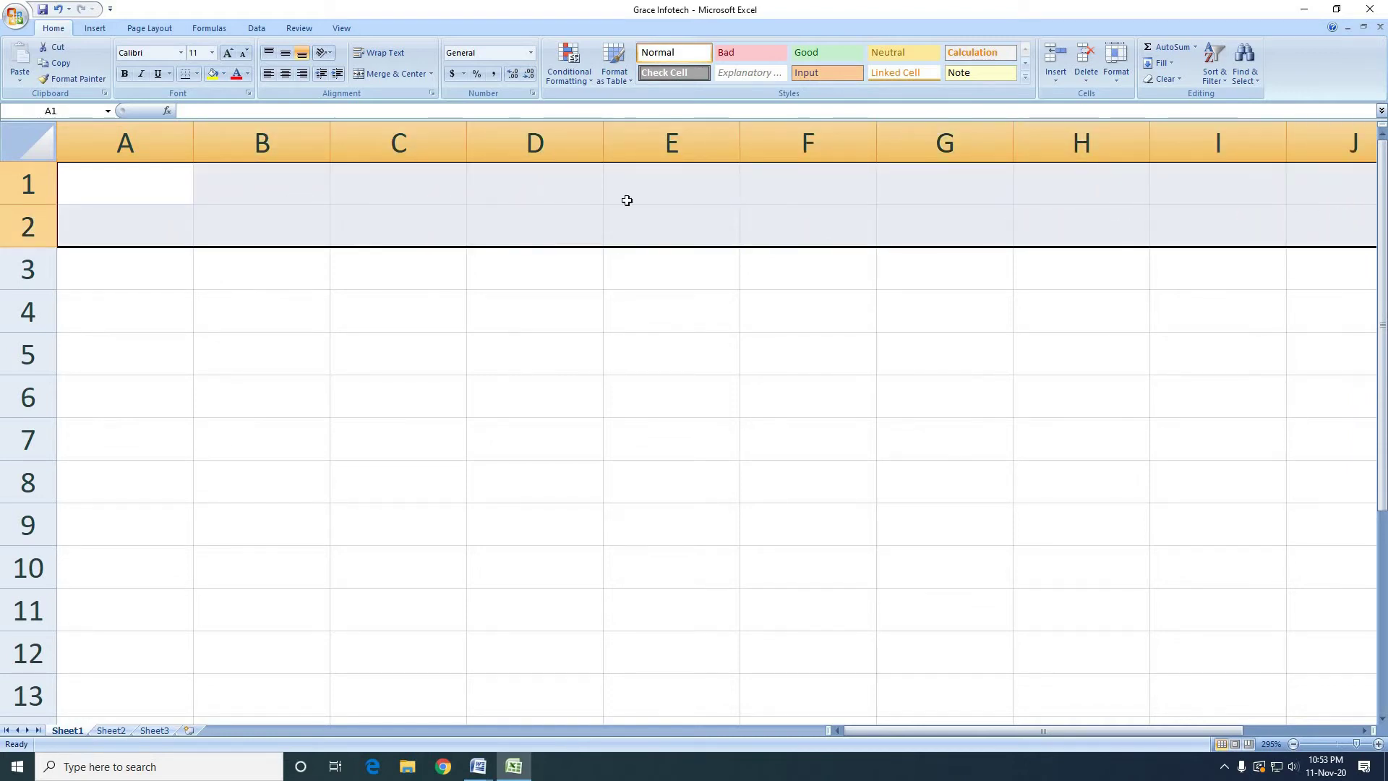
left_click(385, 74)
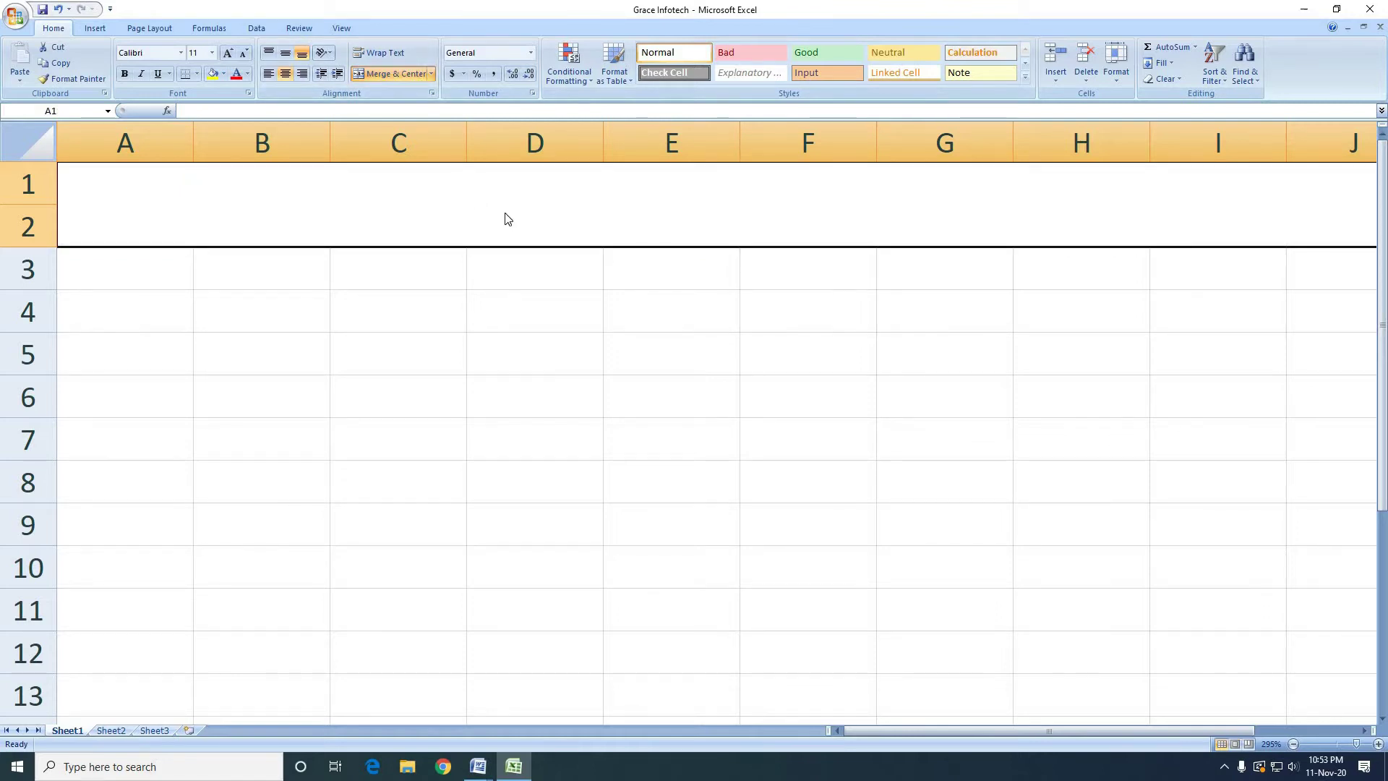
type("Rs")
key("BackSpace")
type("e")
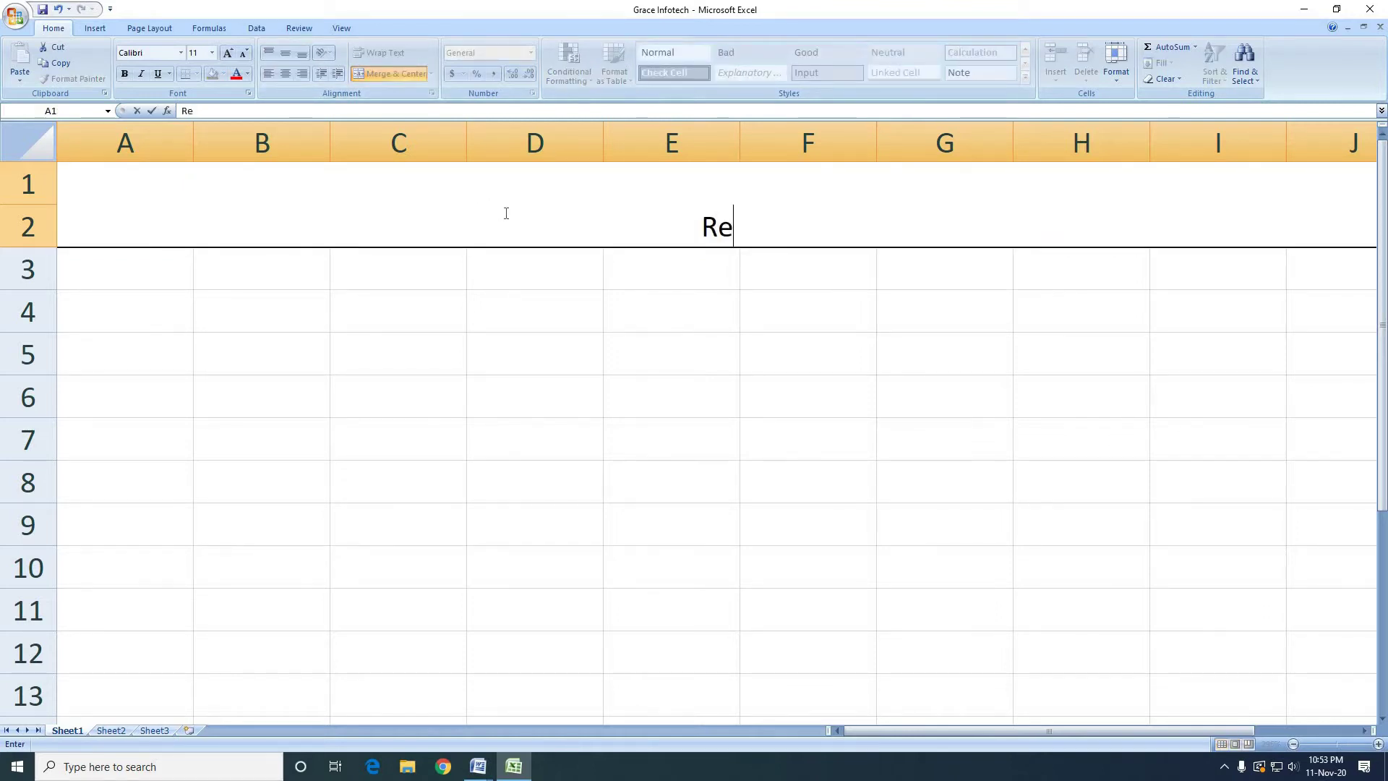
type("sult Card")
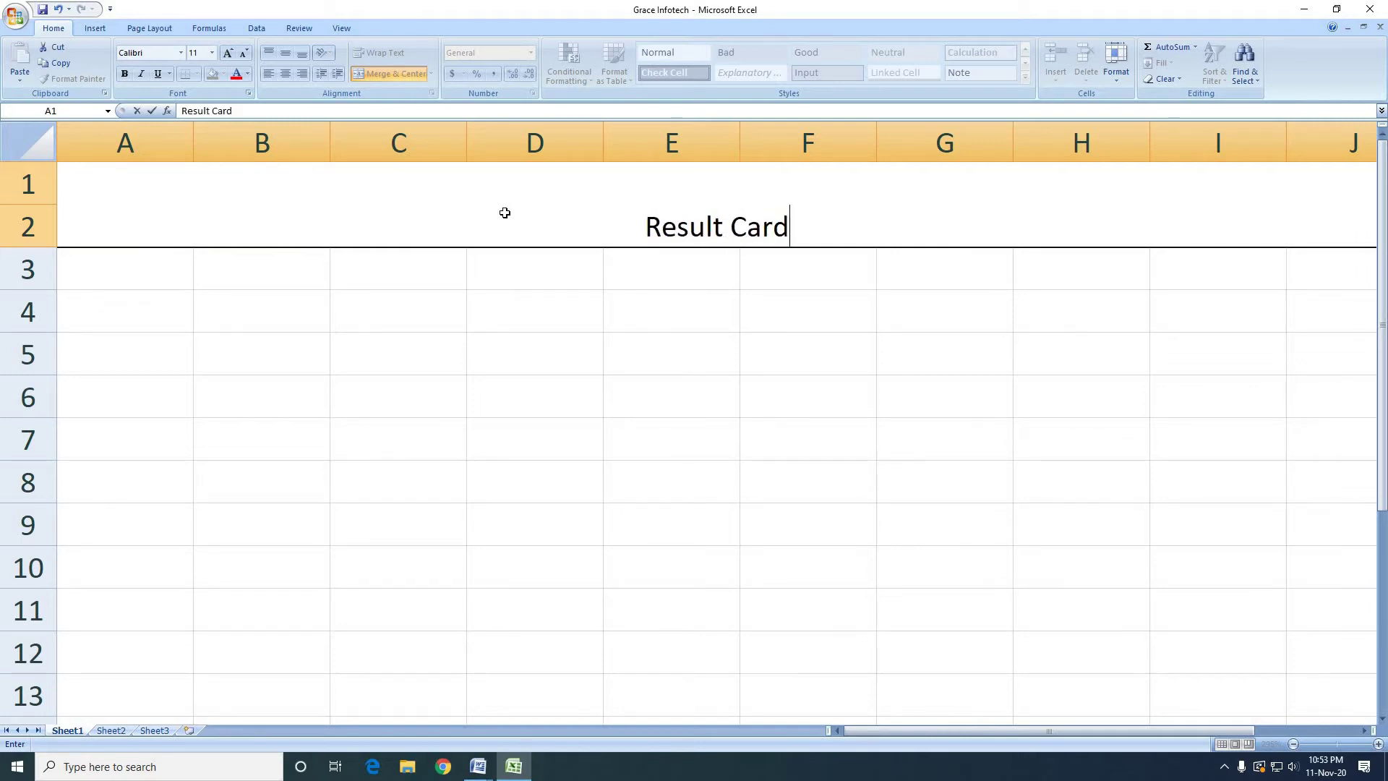
key("Return")
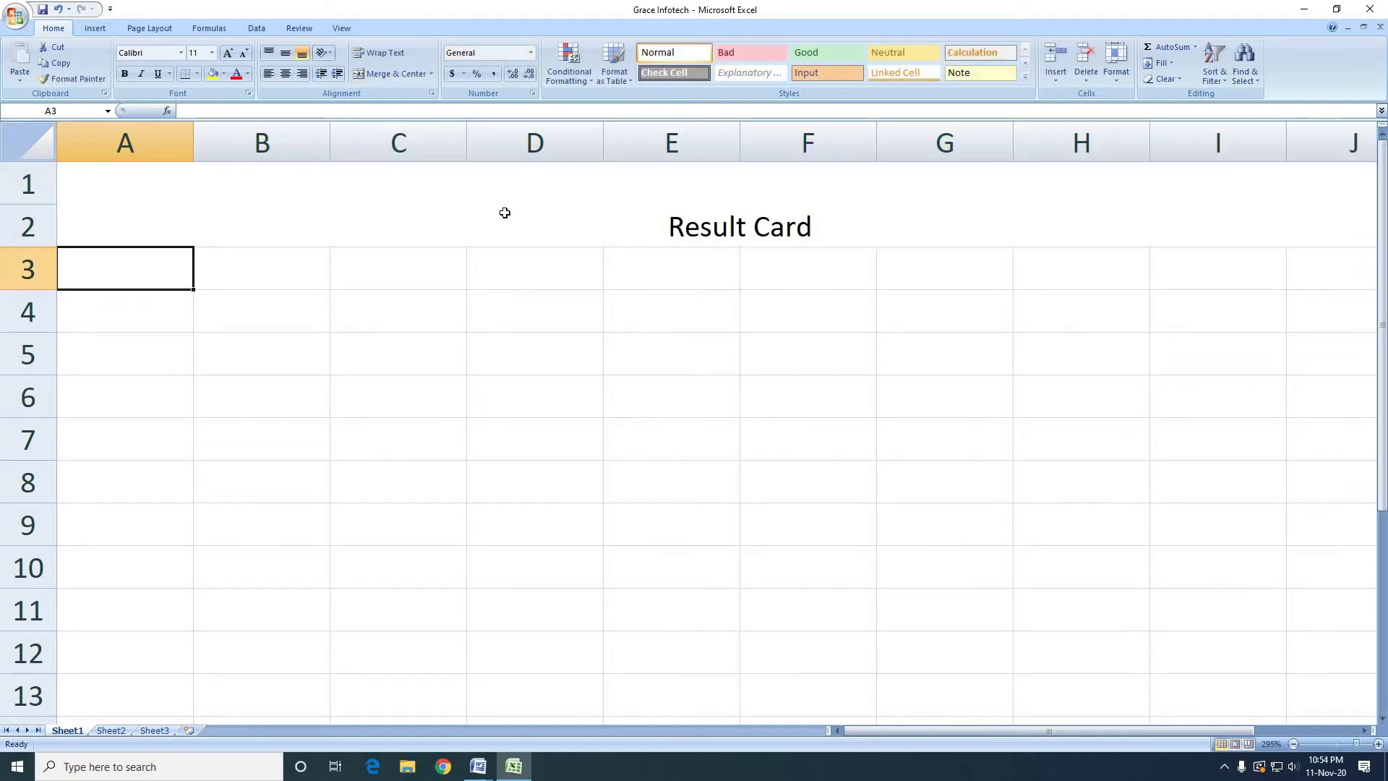
- Align the "Result Card" title to the vertical middle of its merged cell and make it bold
left_click(505, 212)
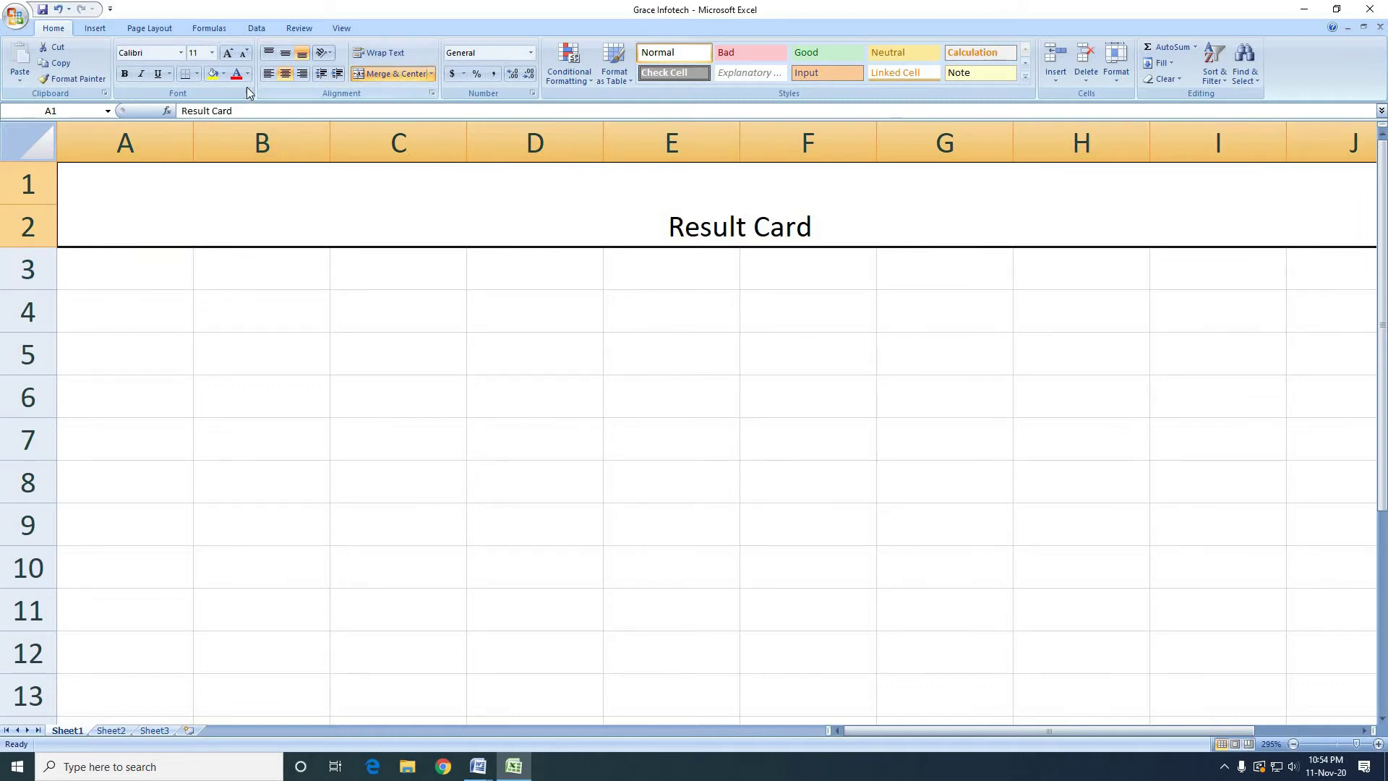
left_click(286, 53)
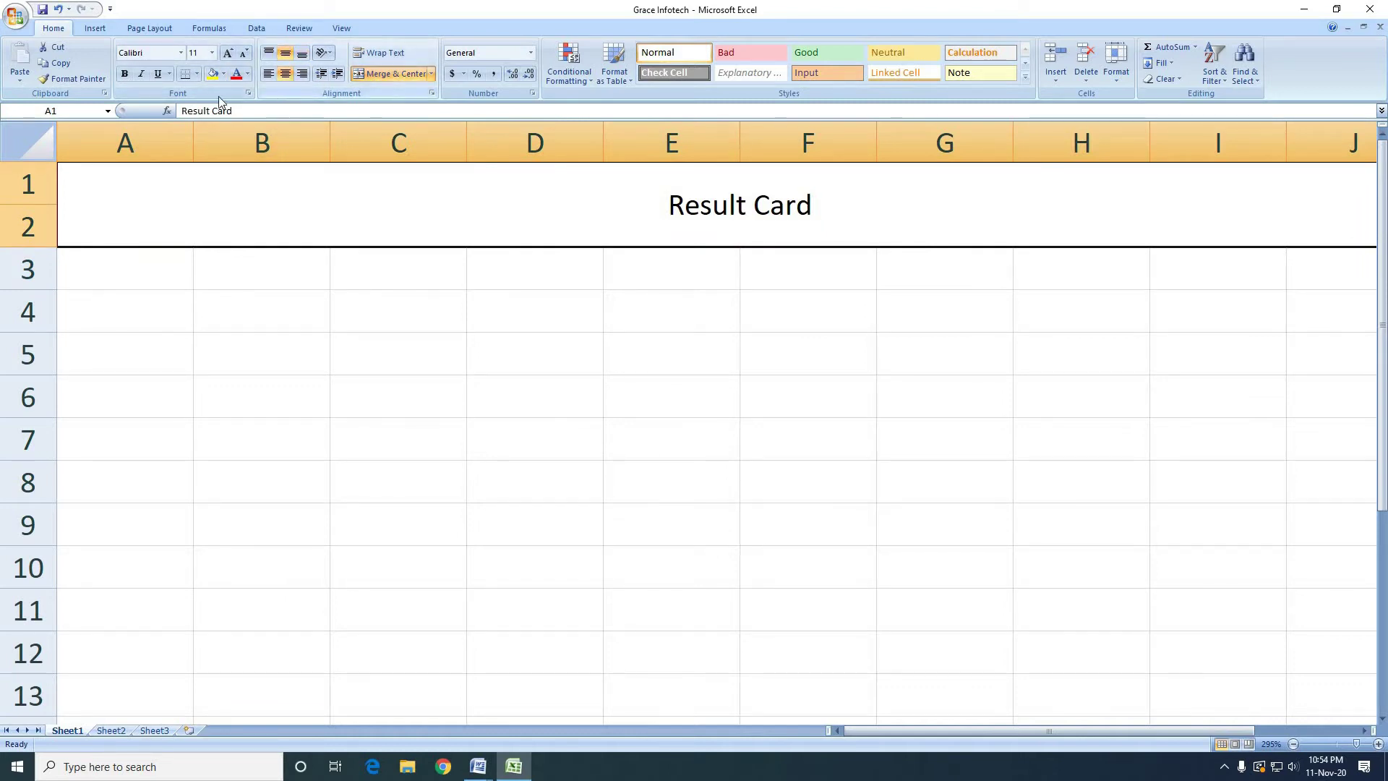
left_click(125, 75)
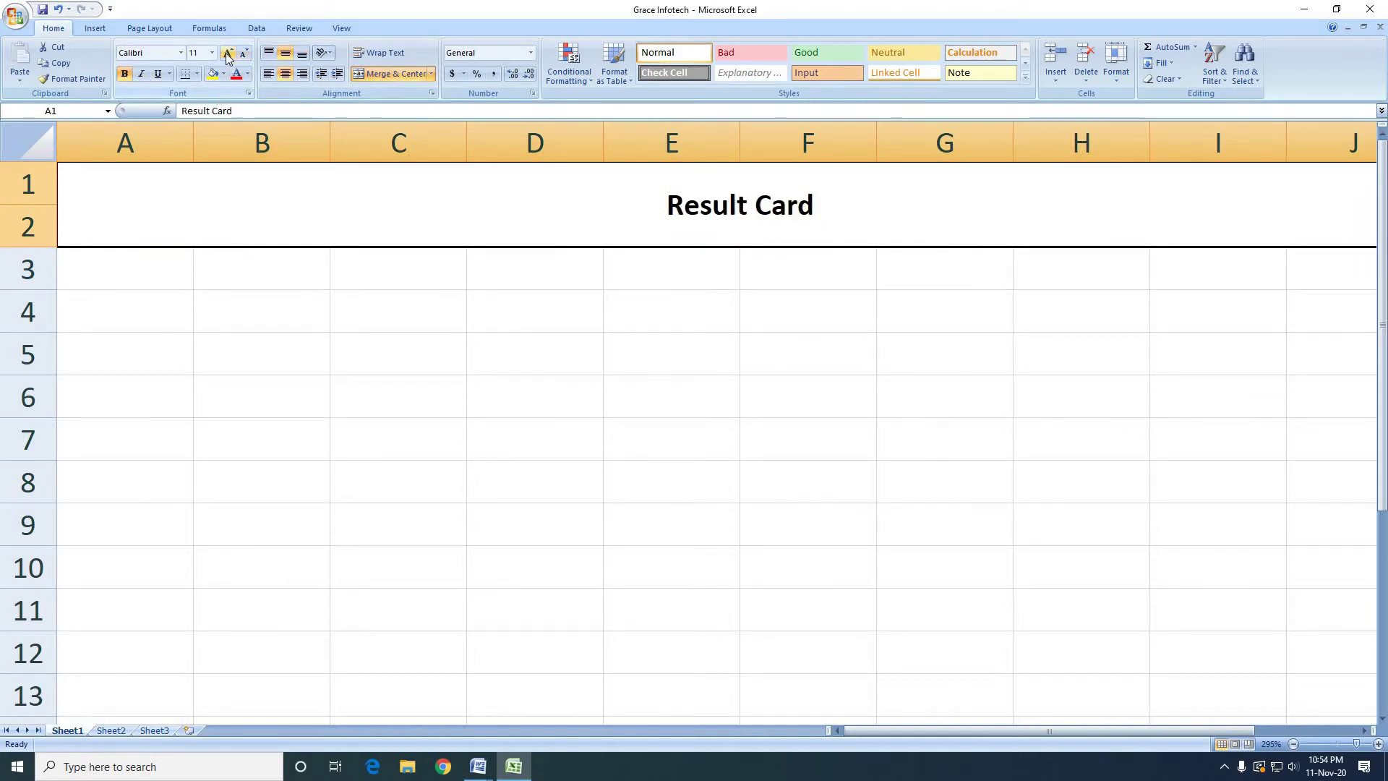
- Enlarge the "Result Card" title to 22 pt and fill its cell with Olive Green, Accent 3
left_click(228, 54)
left_click(227, 54)
left_click(228, 53)
left_click(228, 54)
left_click(228, 54)
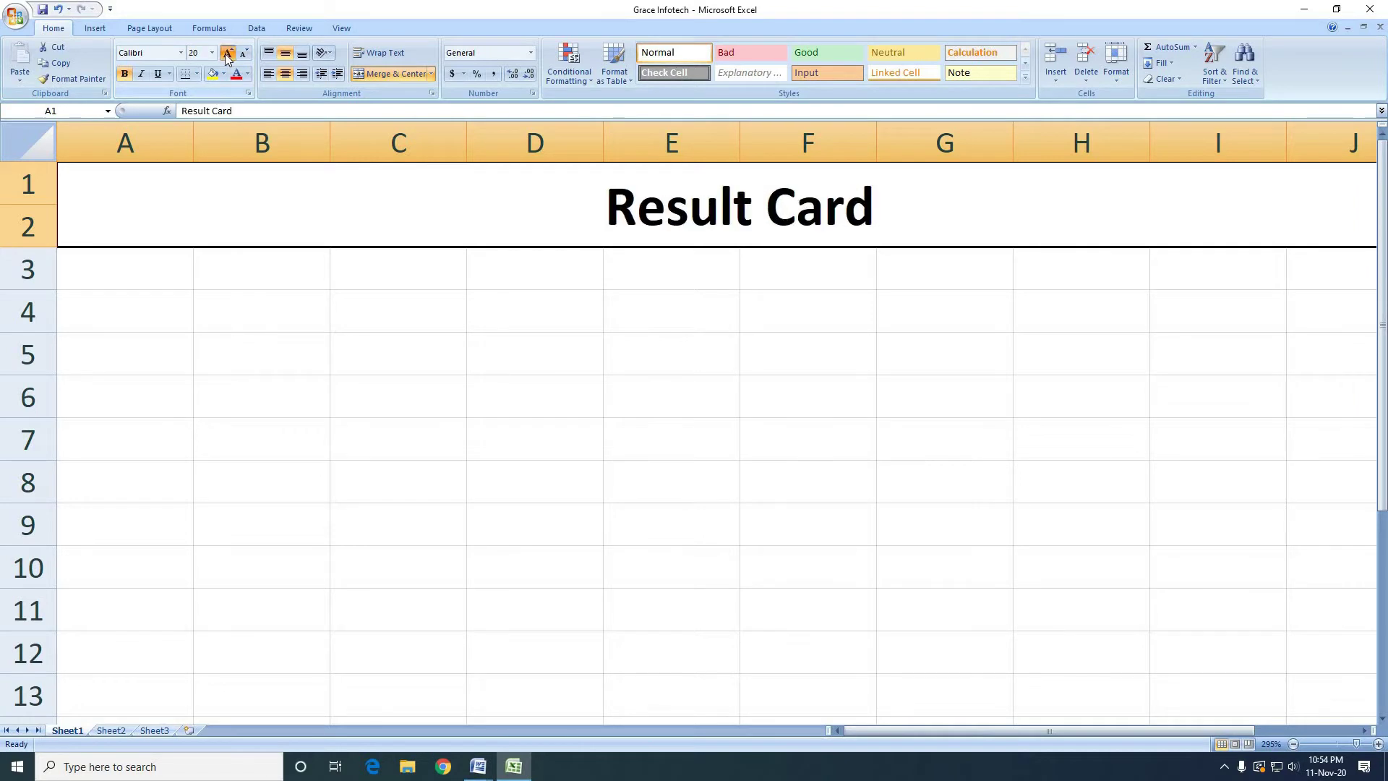
left_click(228, 53)
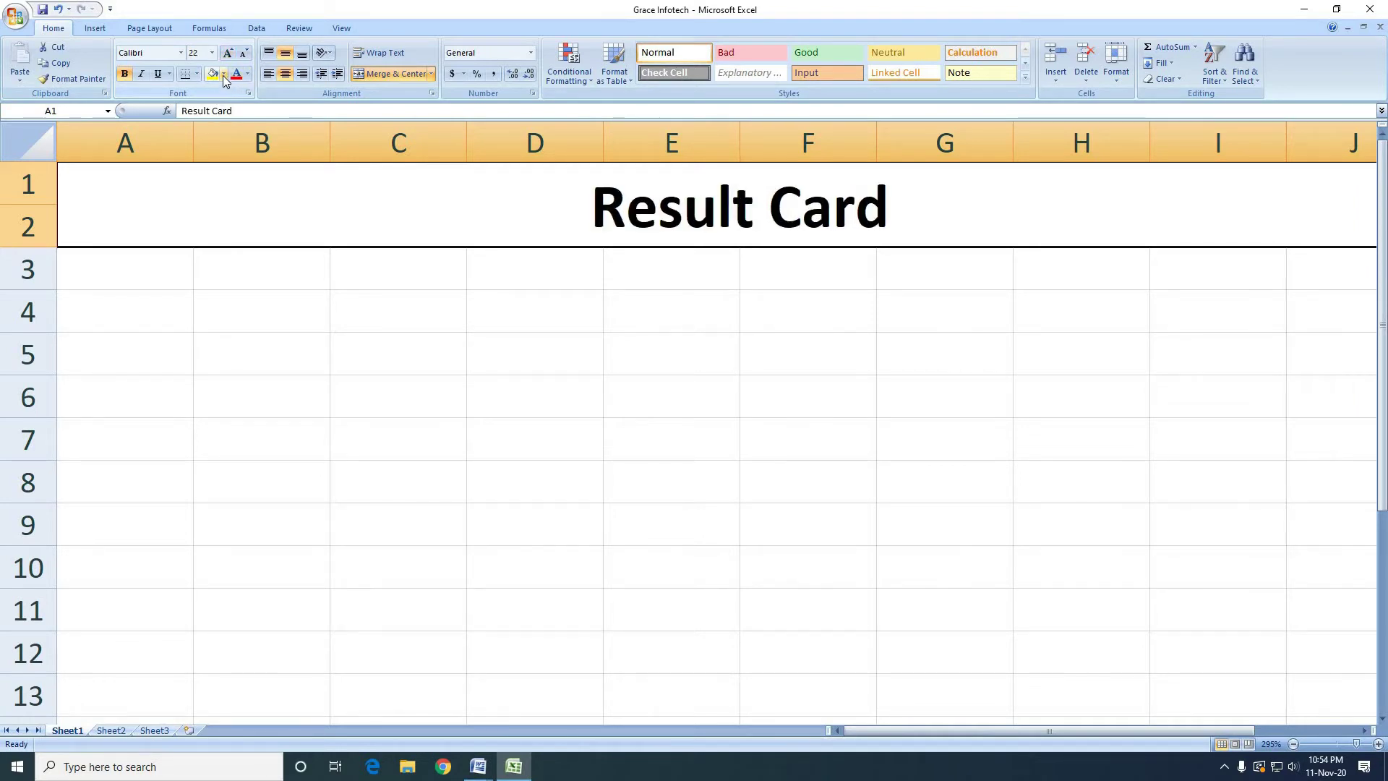
left_click(224, 74)
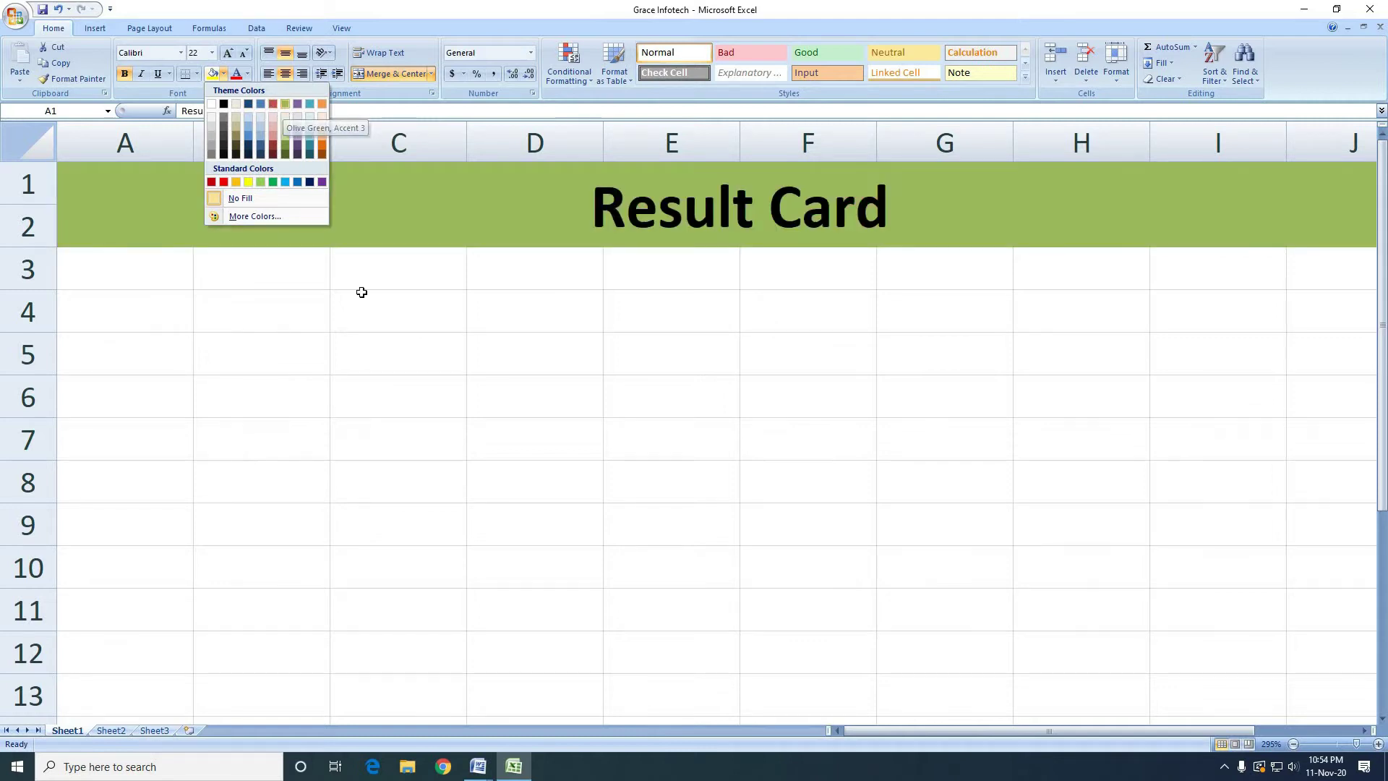
left_click(498, 345)
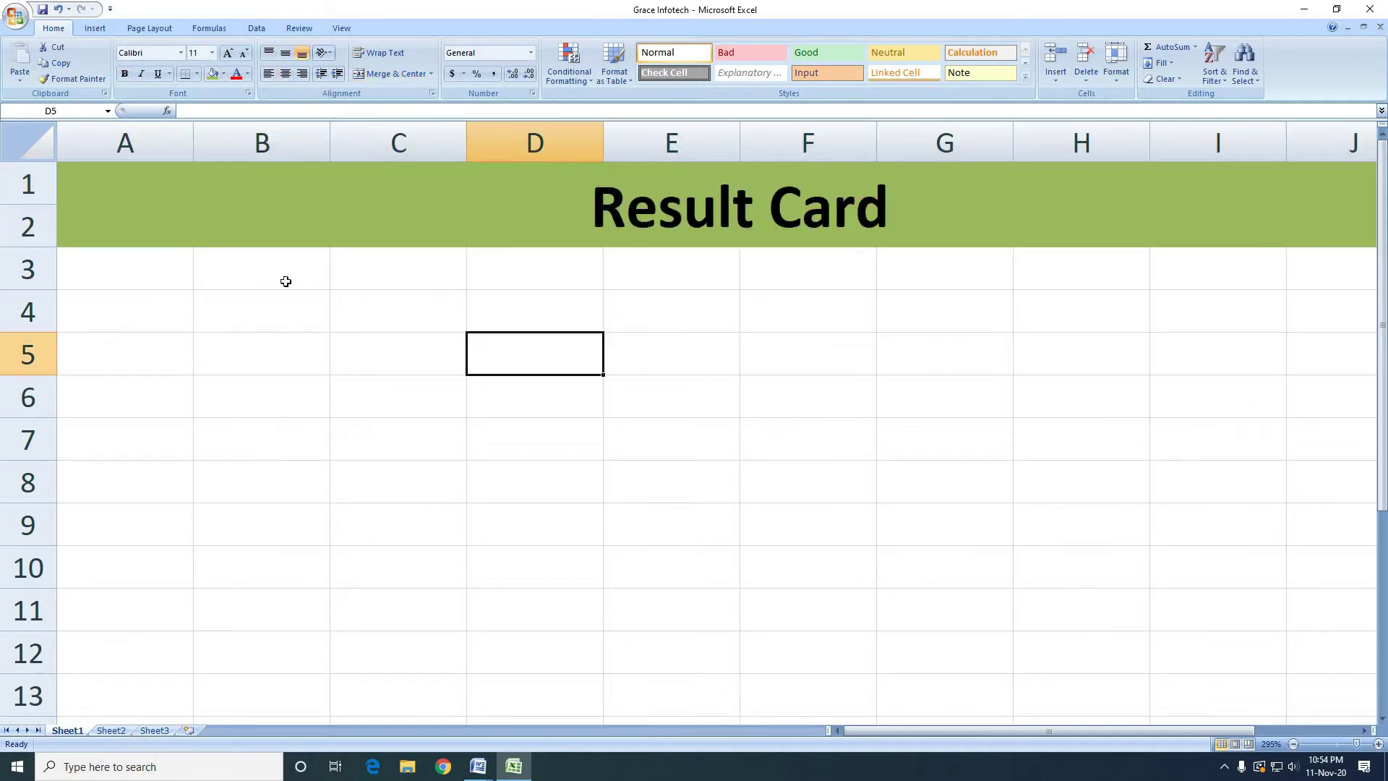
- Enter the column headers "Roll NO" in A3 and "Name" in B3
left_click(145, 277)
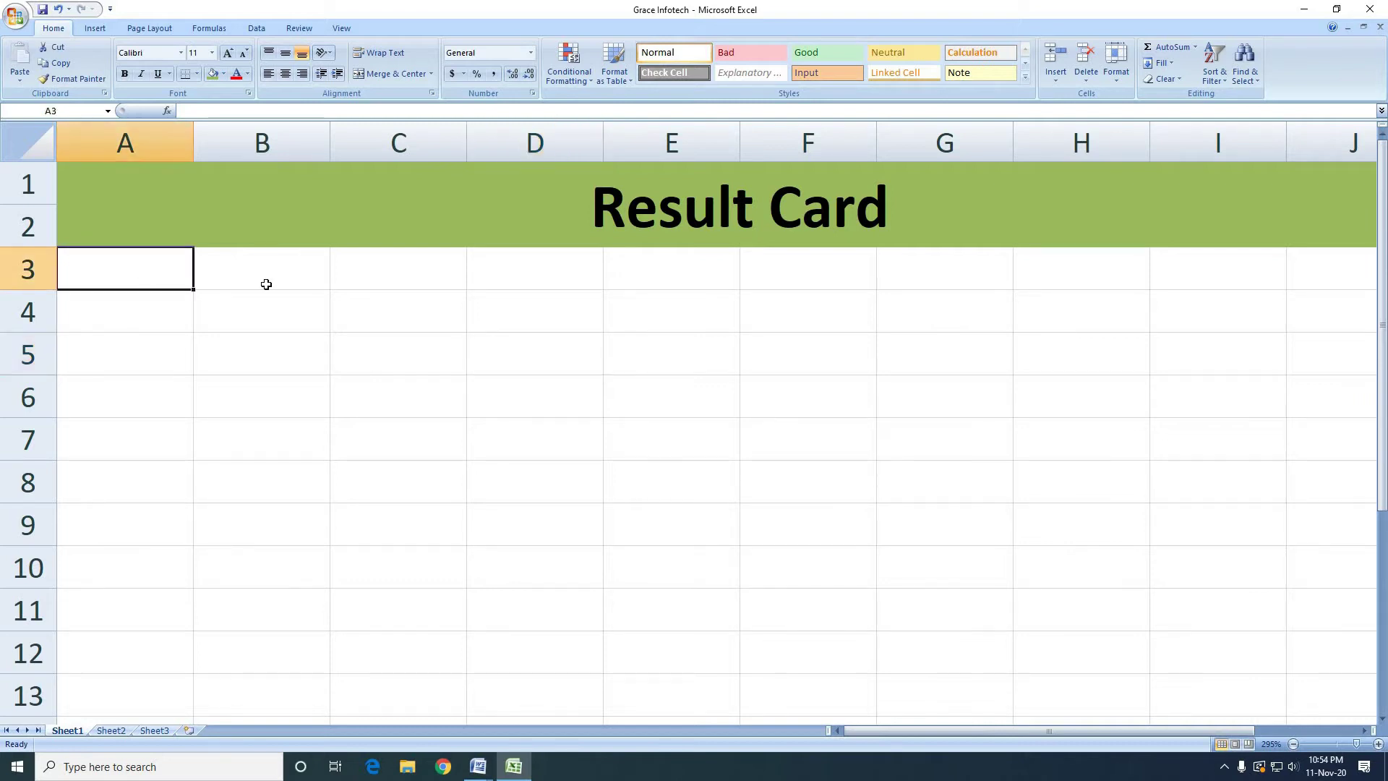
type("Ro")
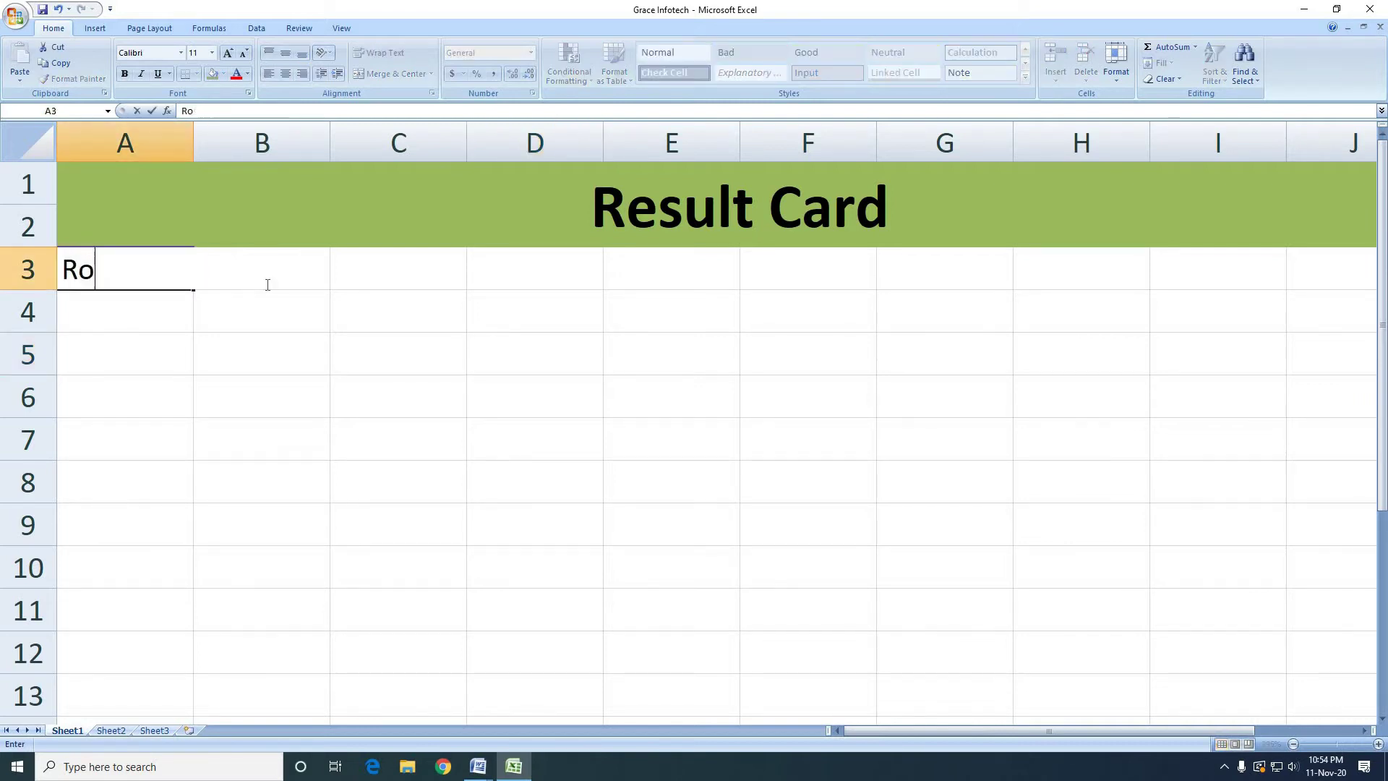
type("ll NO")
left_click(267, 284)
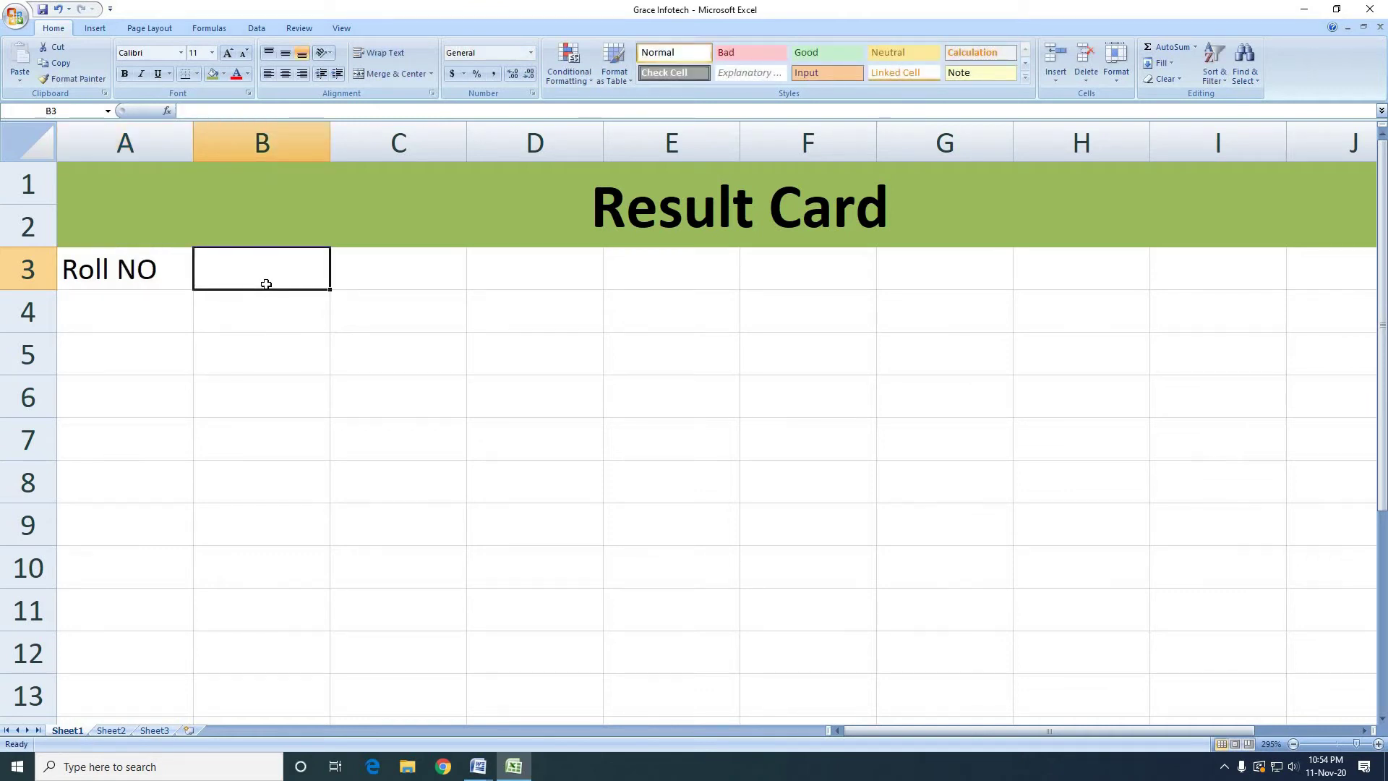
type("Name")
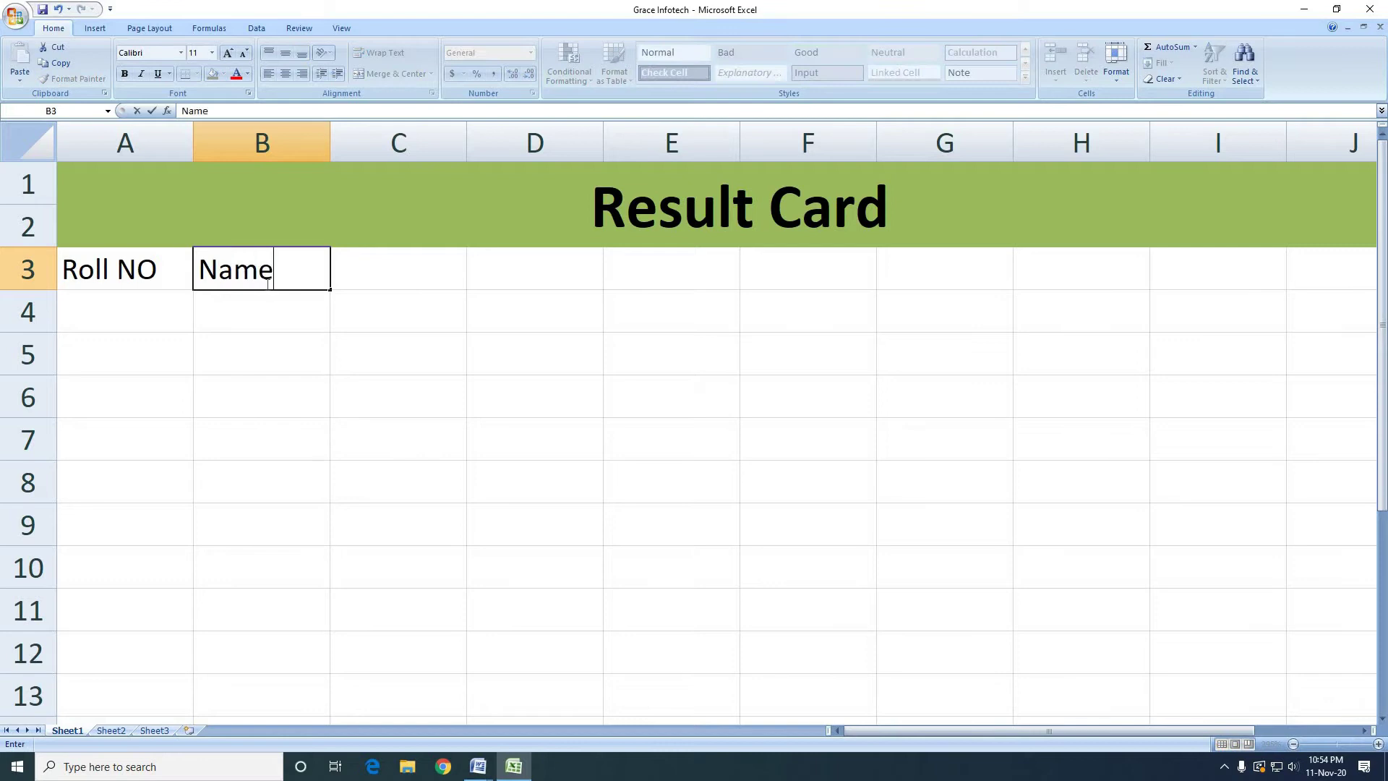
key("Tab")
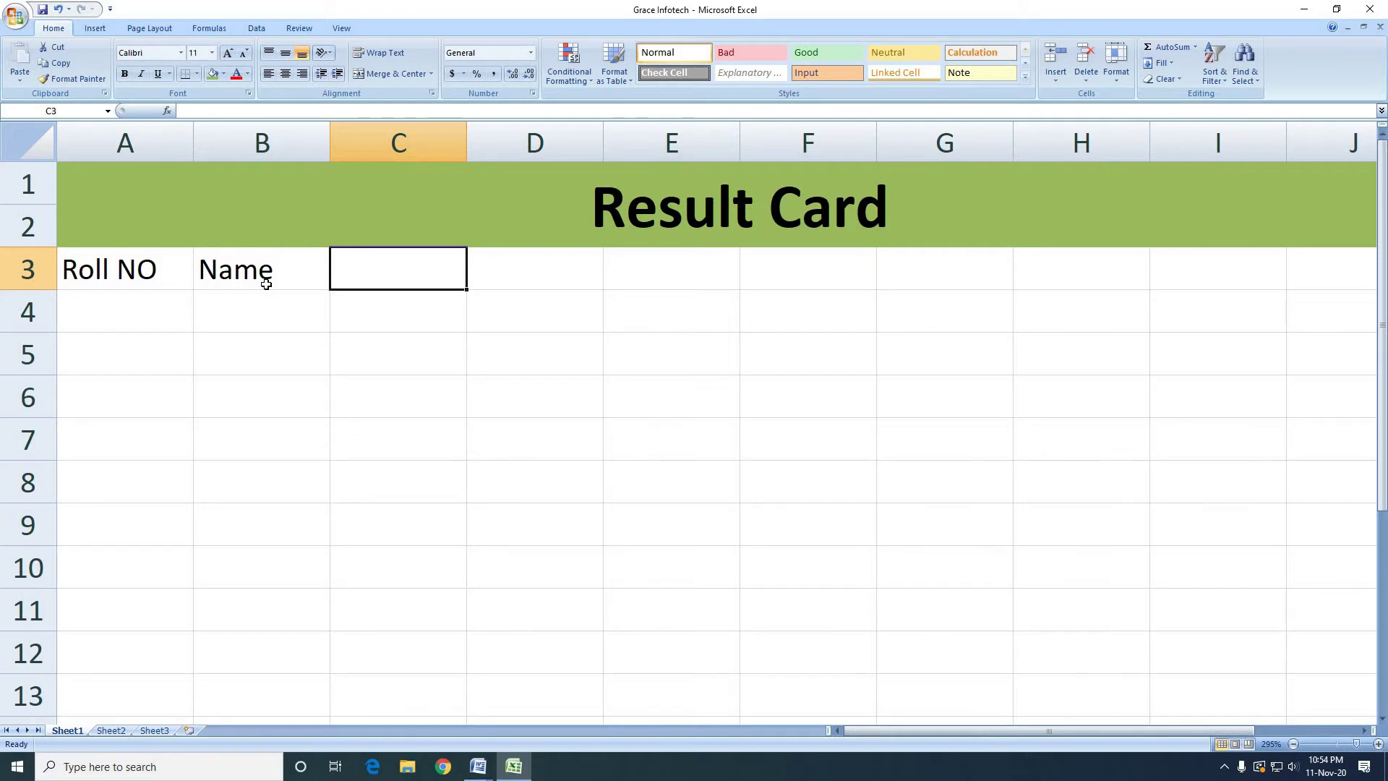
type("En")
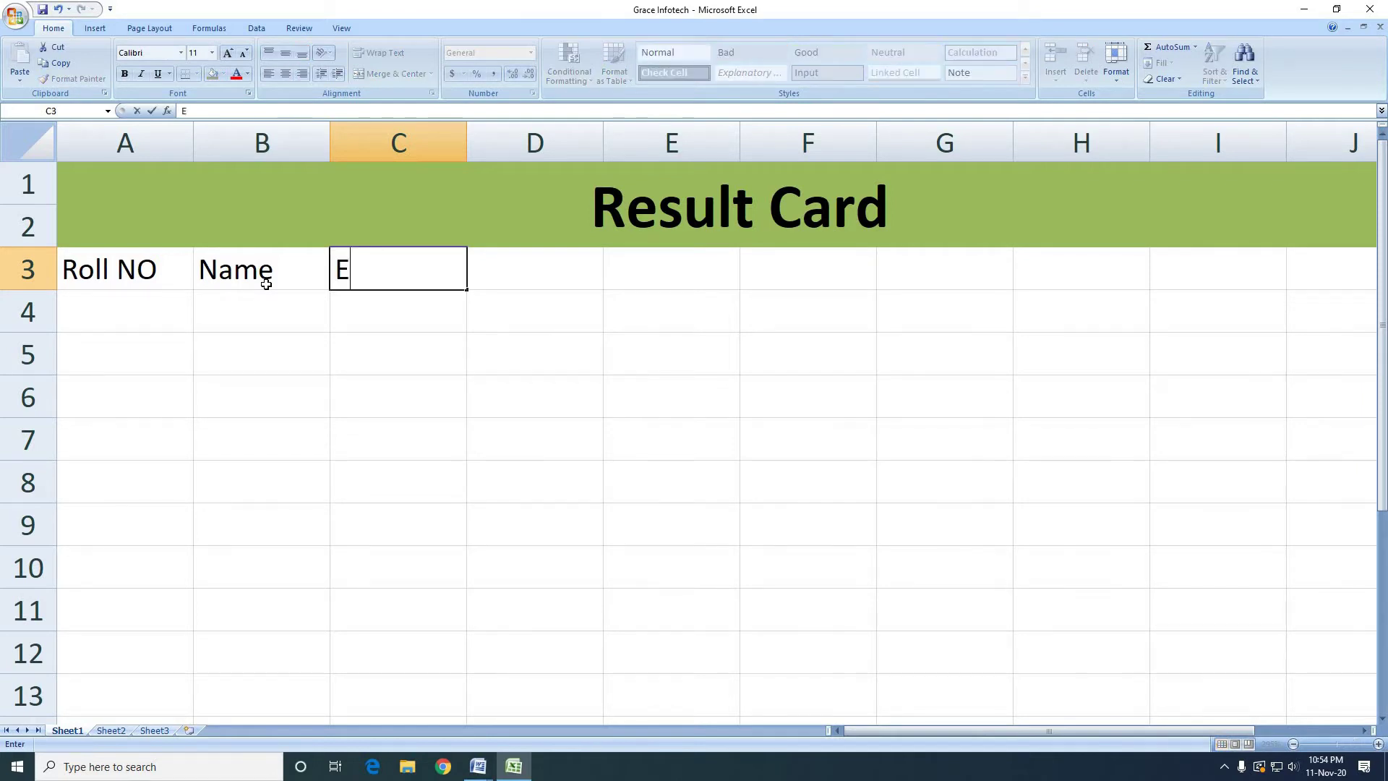
key("BackSpace")
key("BackSpace")
- Move the "Roll NO" and "Name" headers down one row to A4:B4
left_click_drag(272, 272, 80, 270)
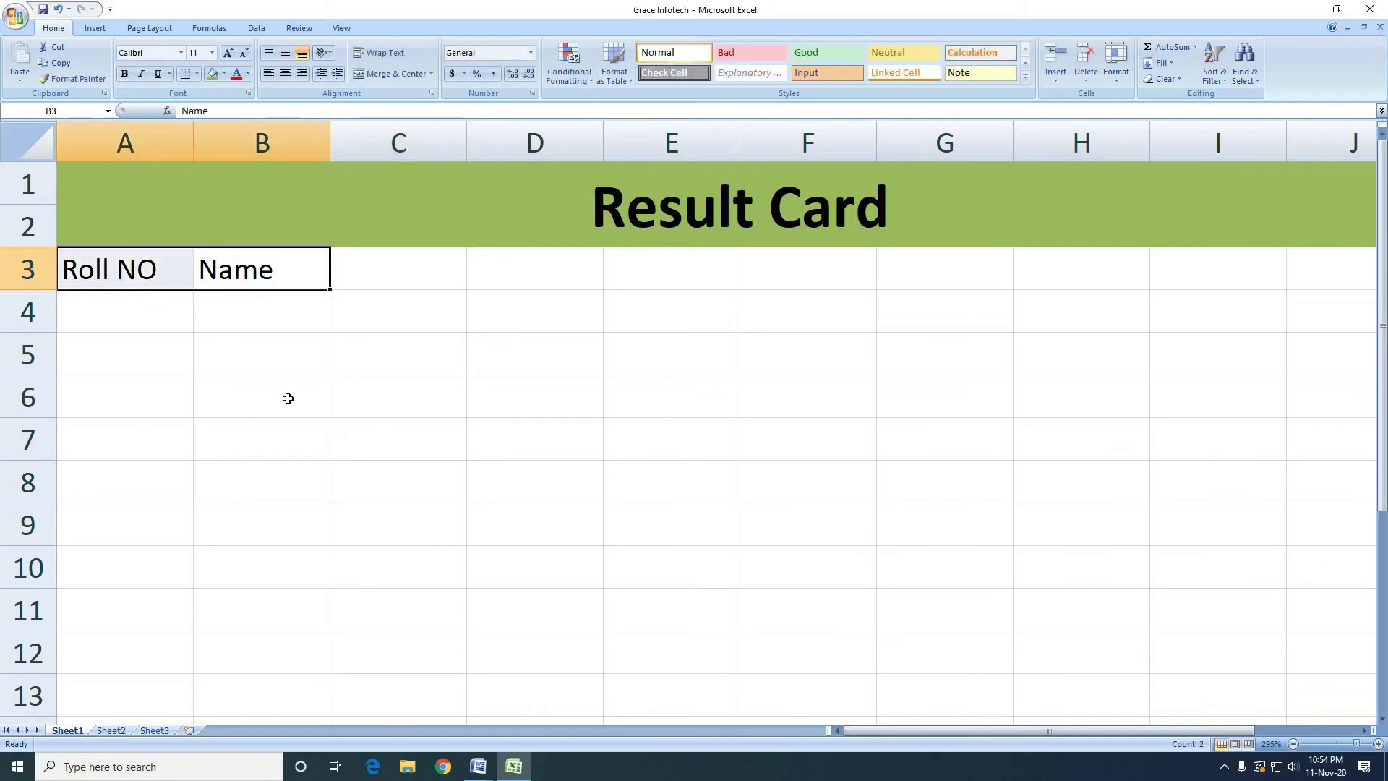
key("ctrl+c")
left_click(129, 318)
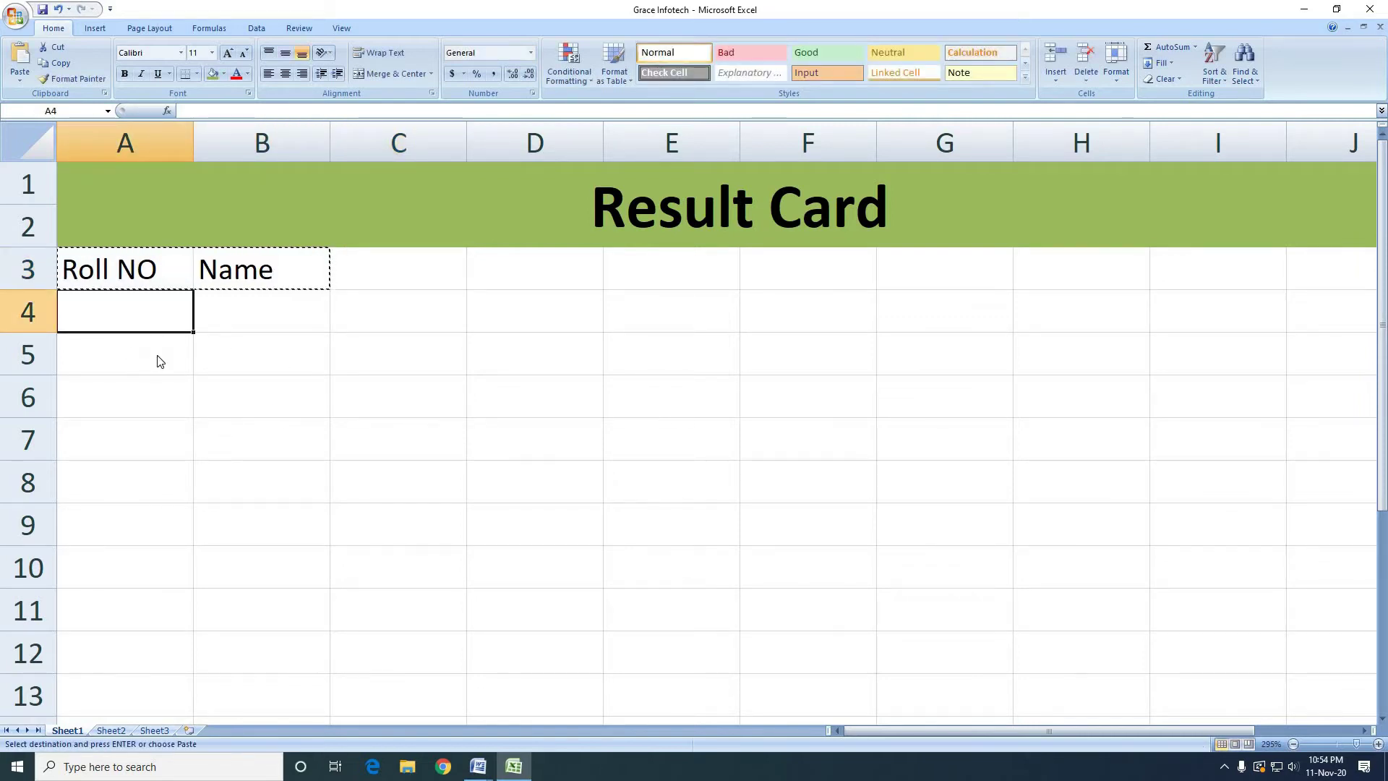
key("ctrl+v")
- Enter the subject headers "English", "Math" and "Urdu" in cells C4 to E4
left_click(366, 316)
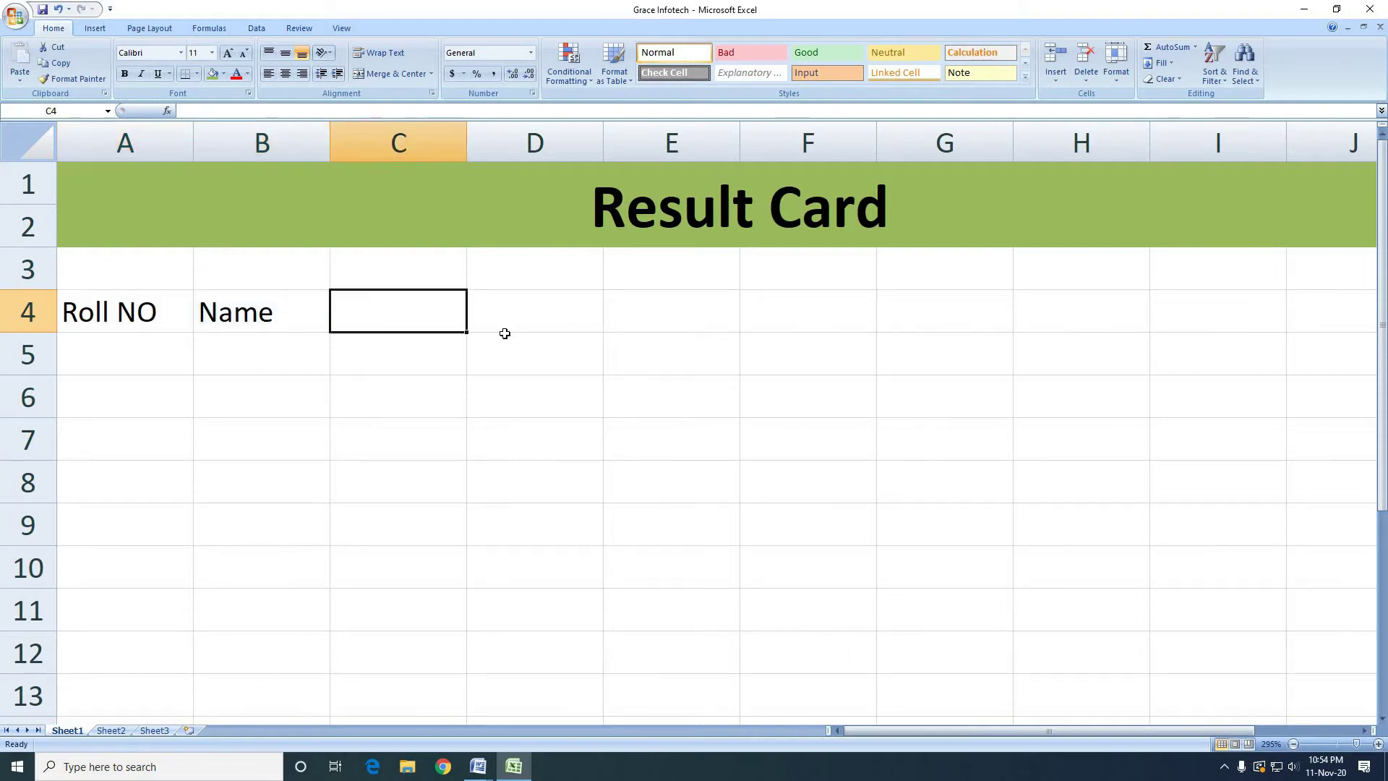
type("Engl")
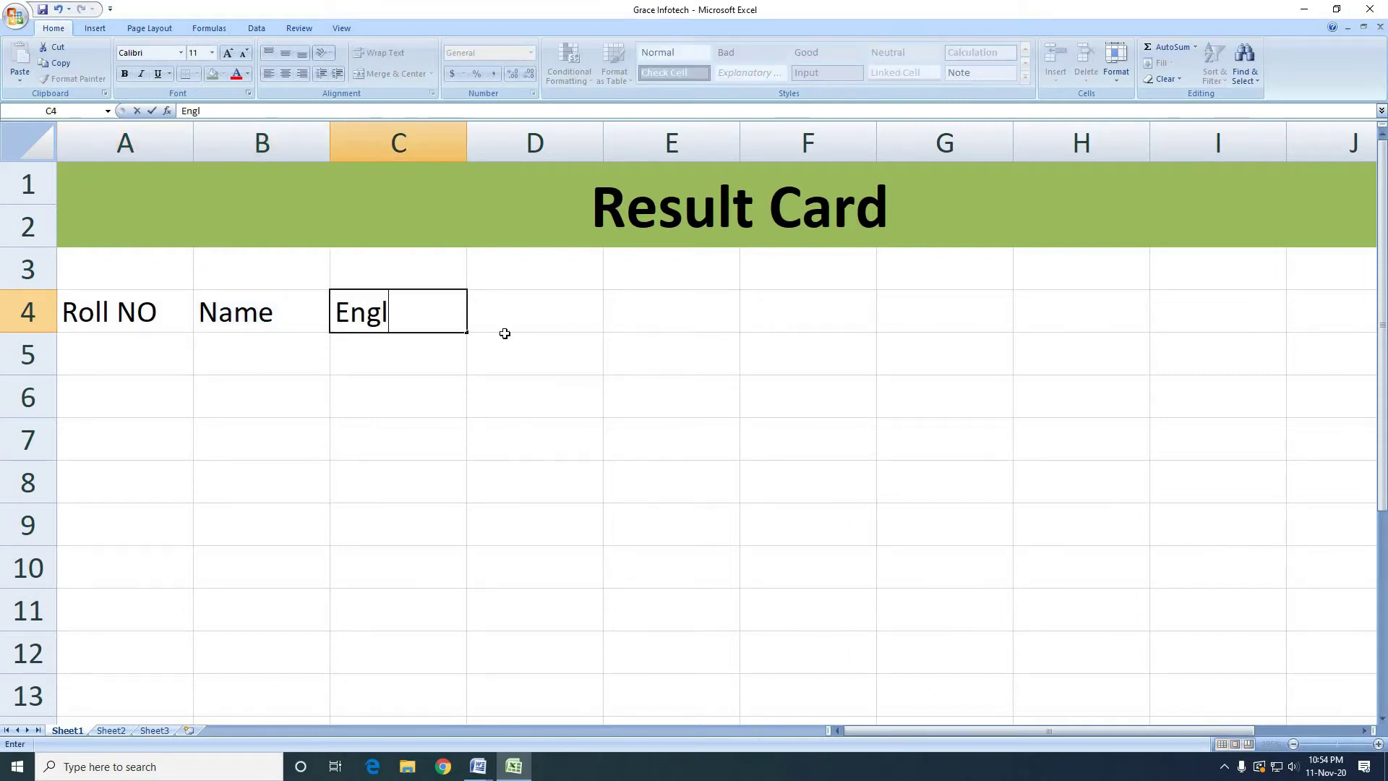
type("ish")
key("Tab")
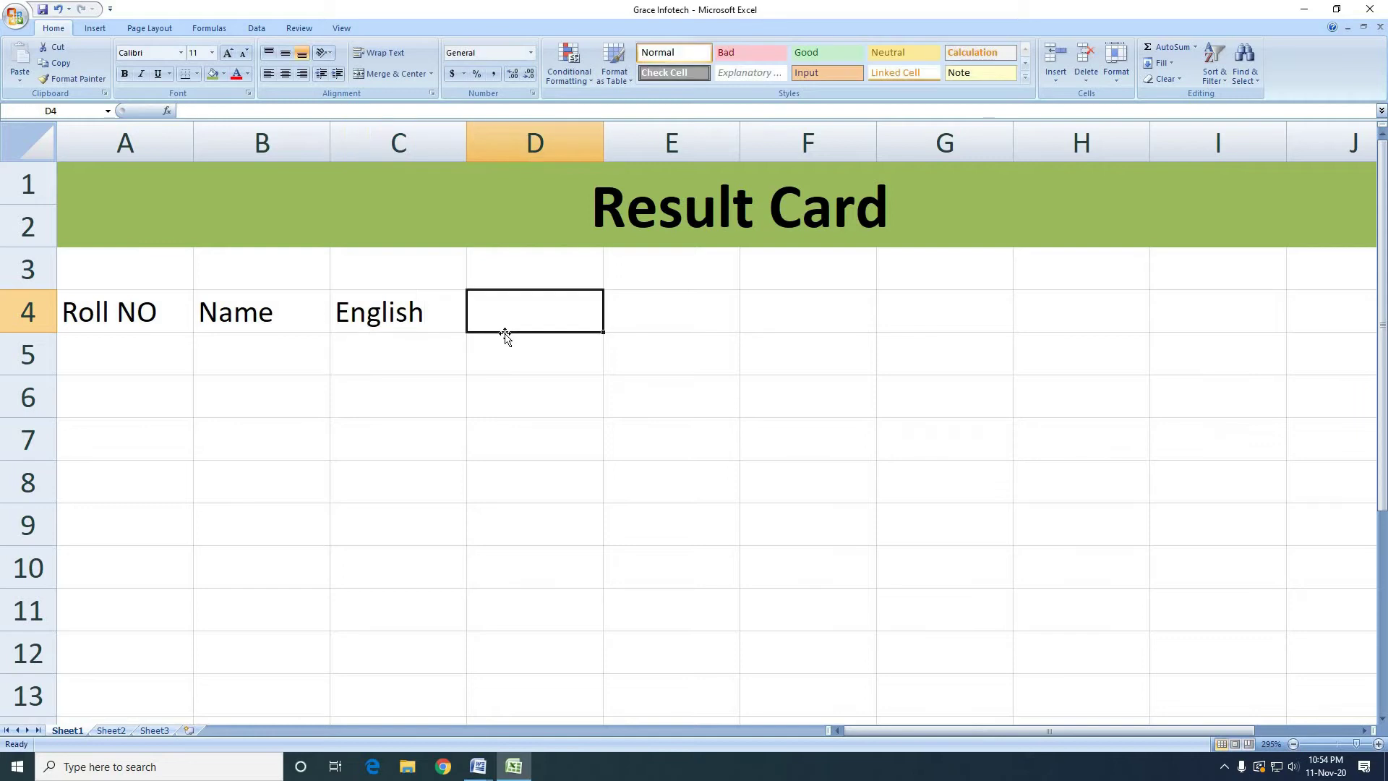
type("Math")
key("Tab")
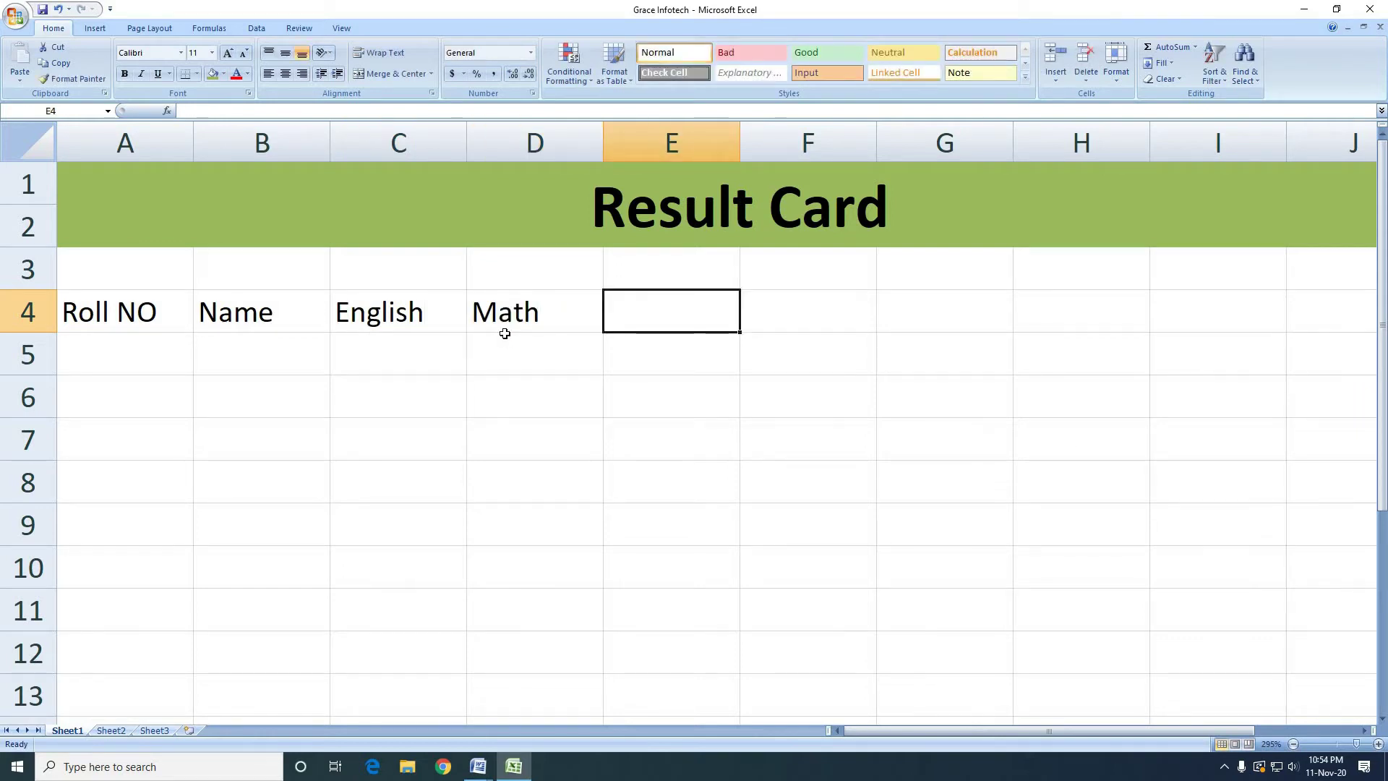
type("Urdu")
key("Tab")
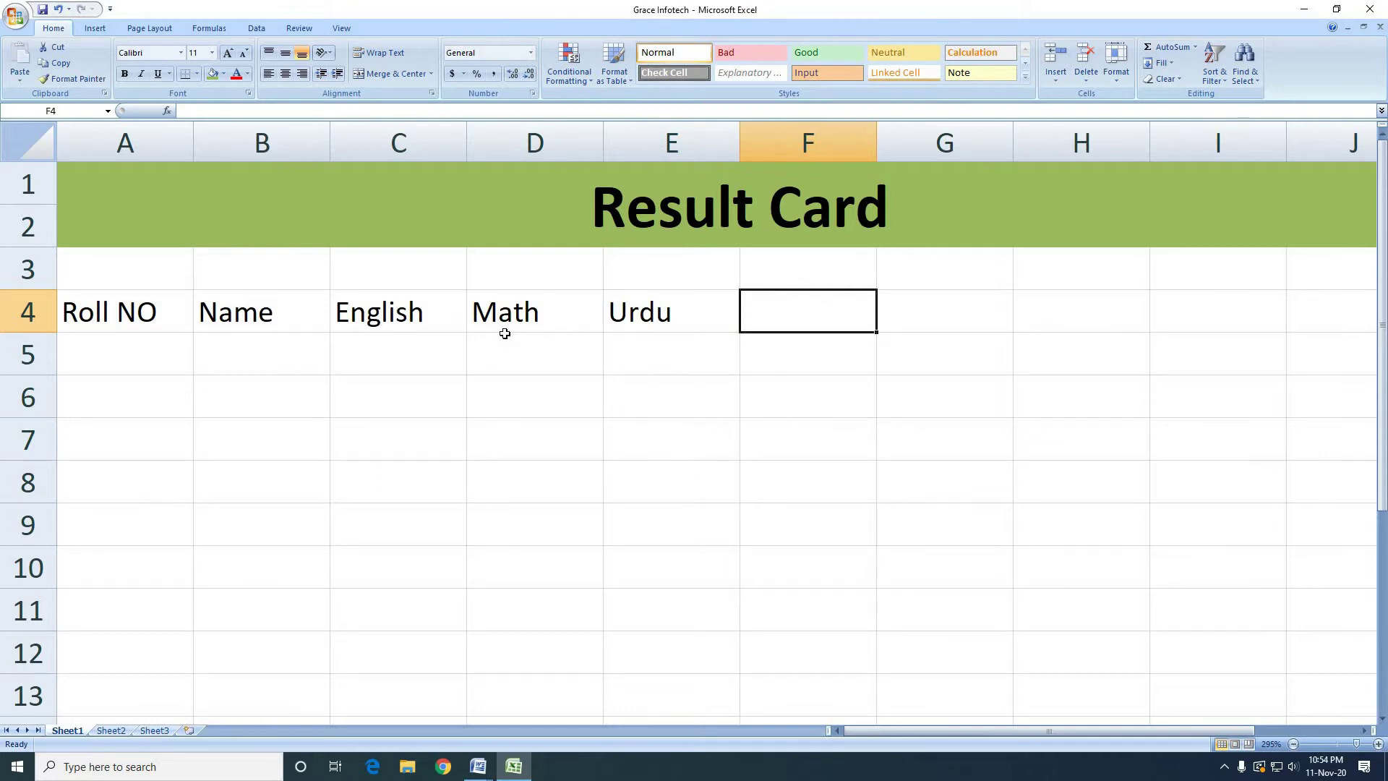
- Enter the subject headers "Physics", "Chemistry" and "Biology" in cells F4 to H4
type("Physics")
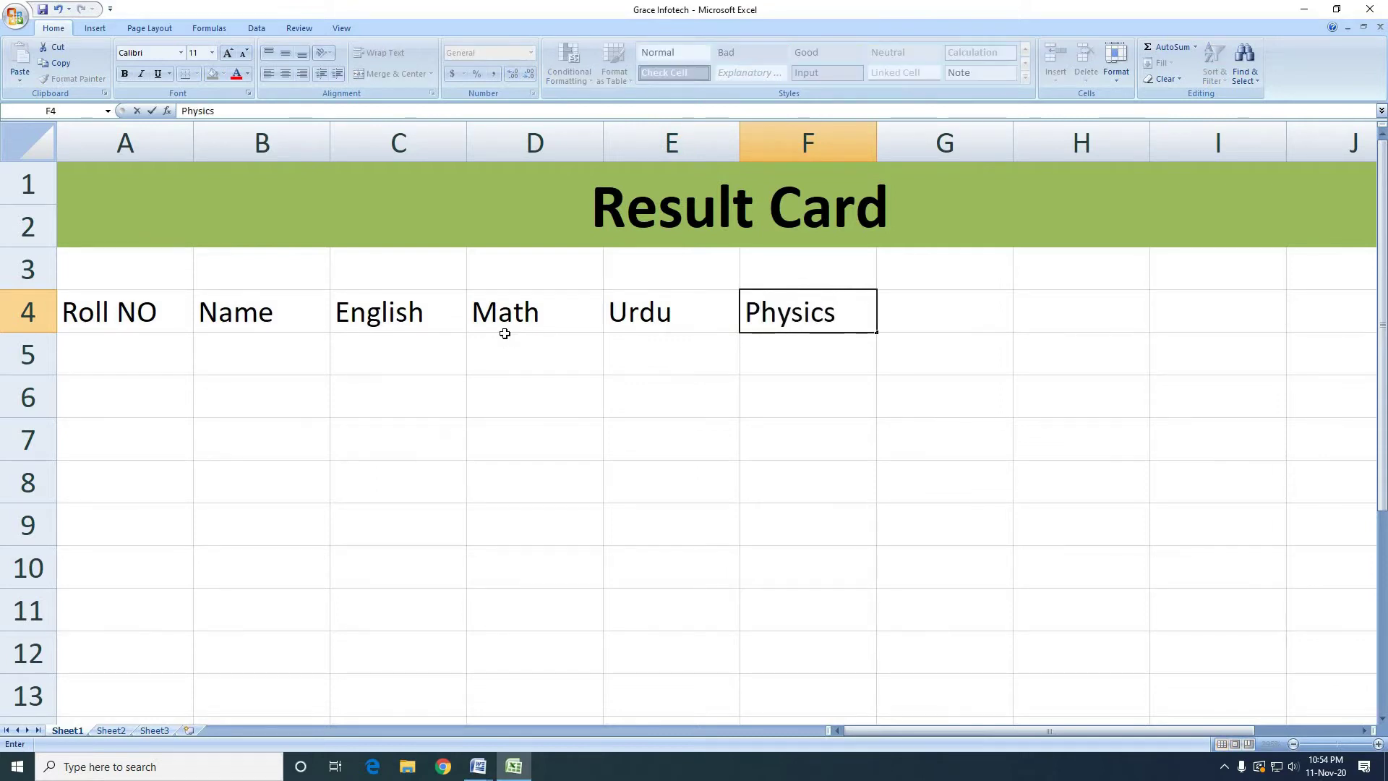
key("Tab")
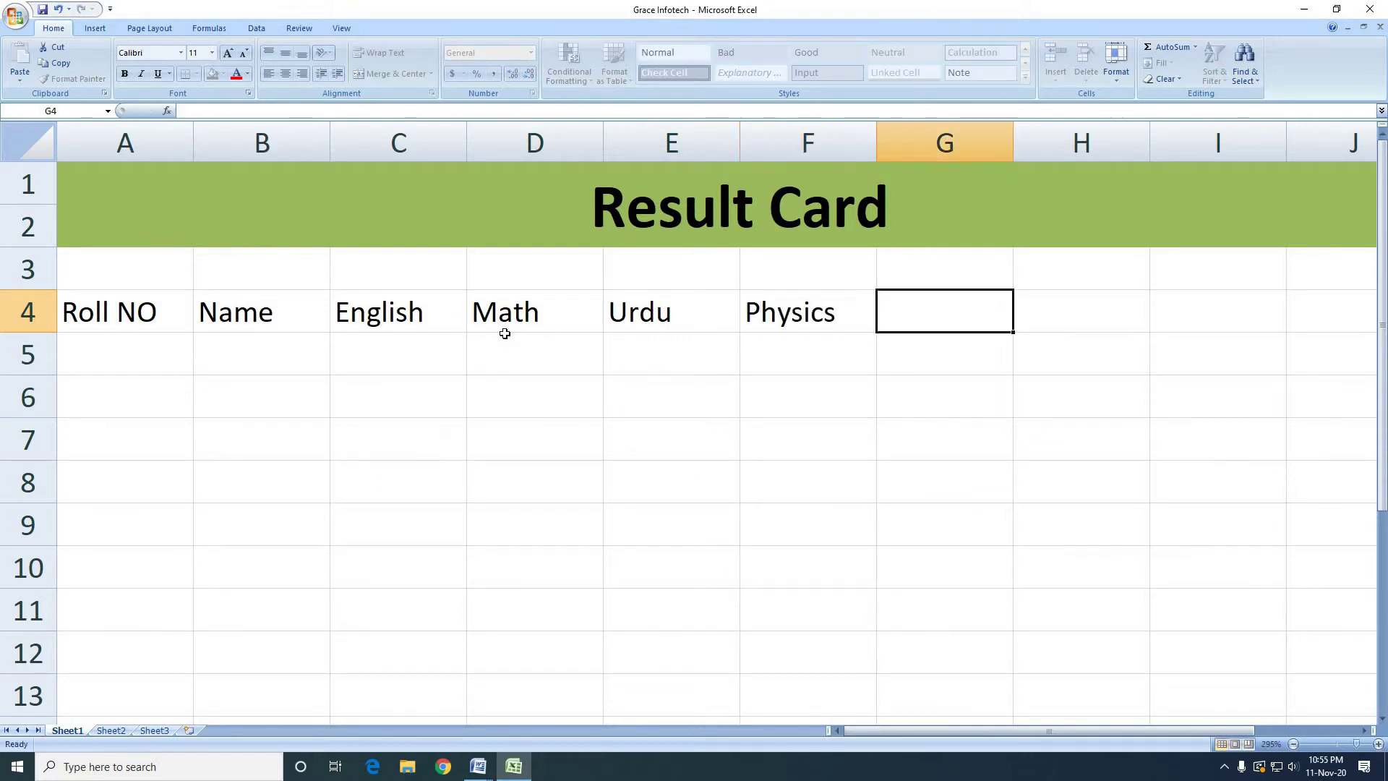
type("Chem")
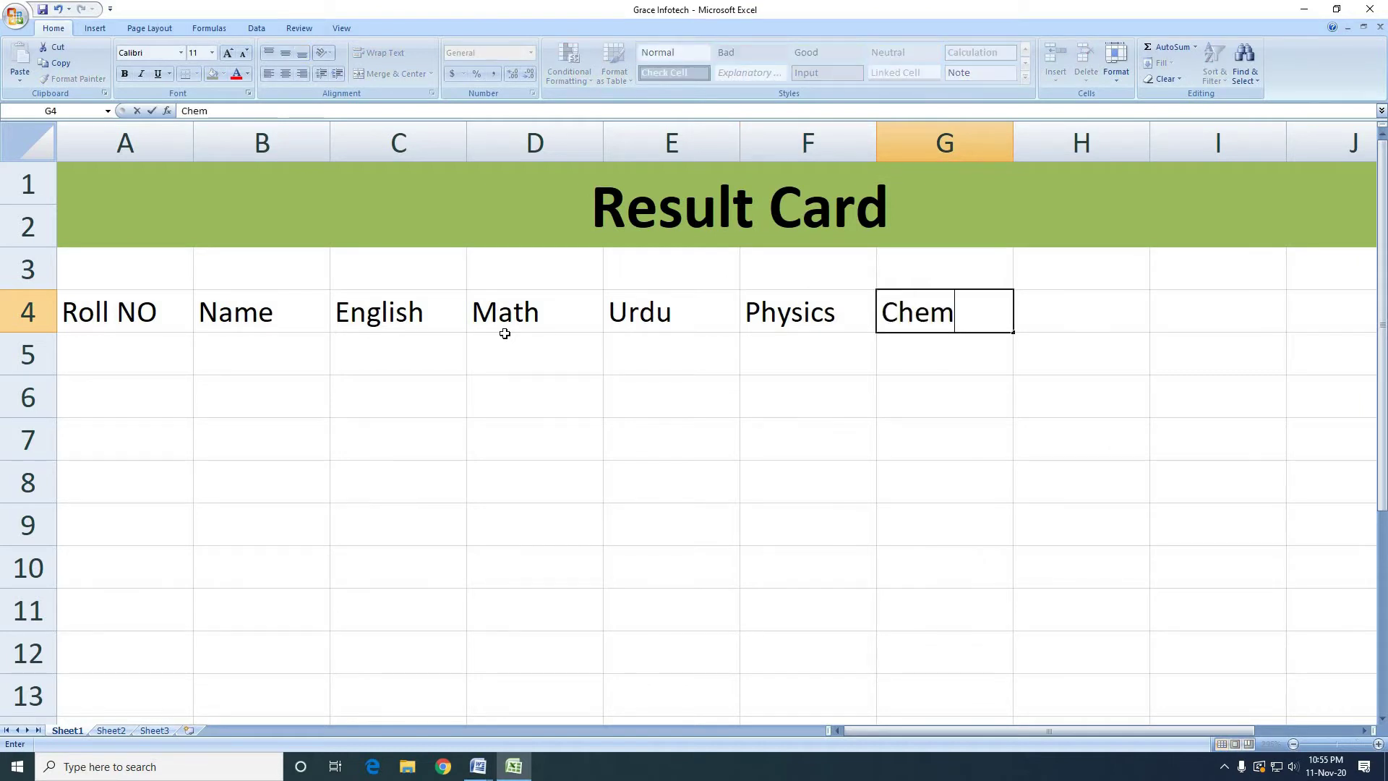
type("istry")
key("Tab")
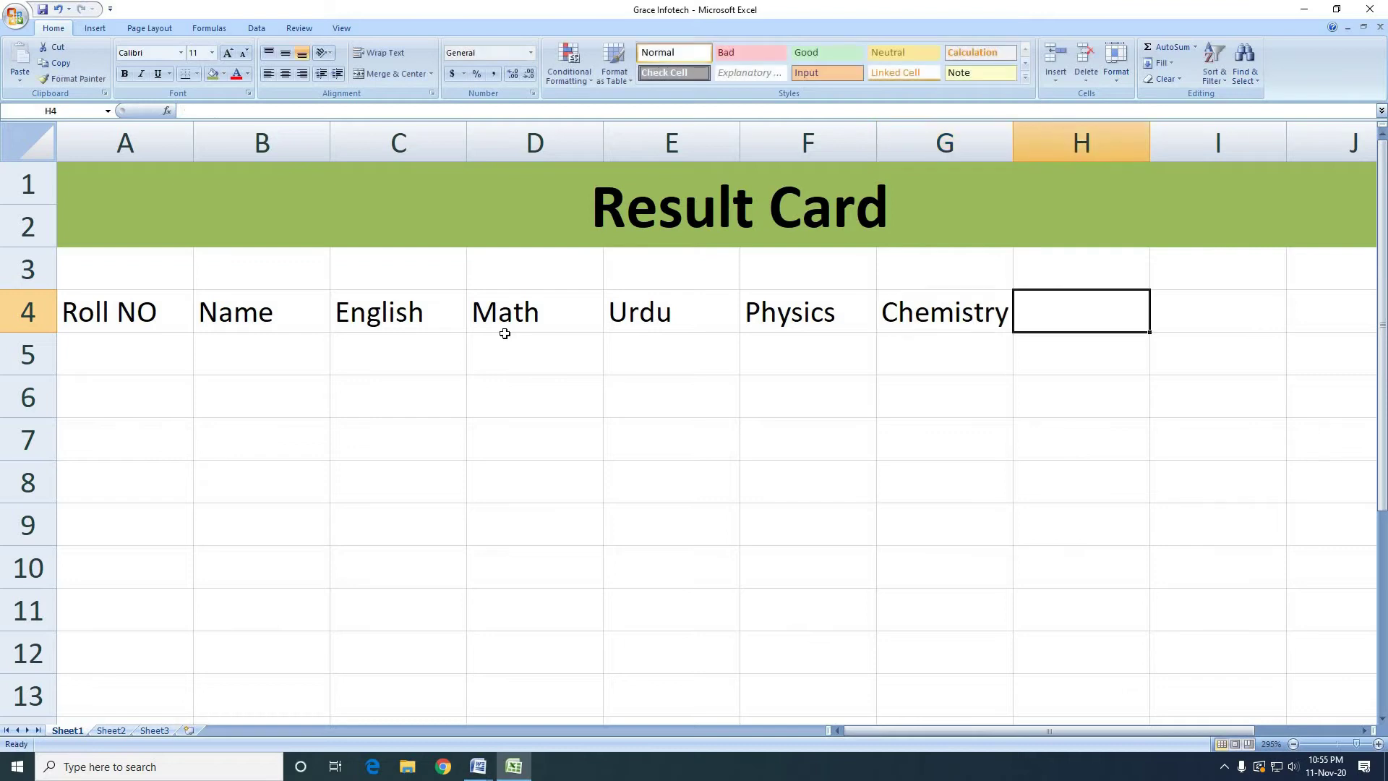
type("Biol")
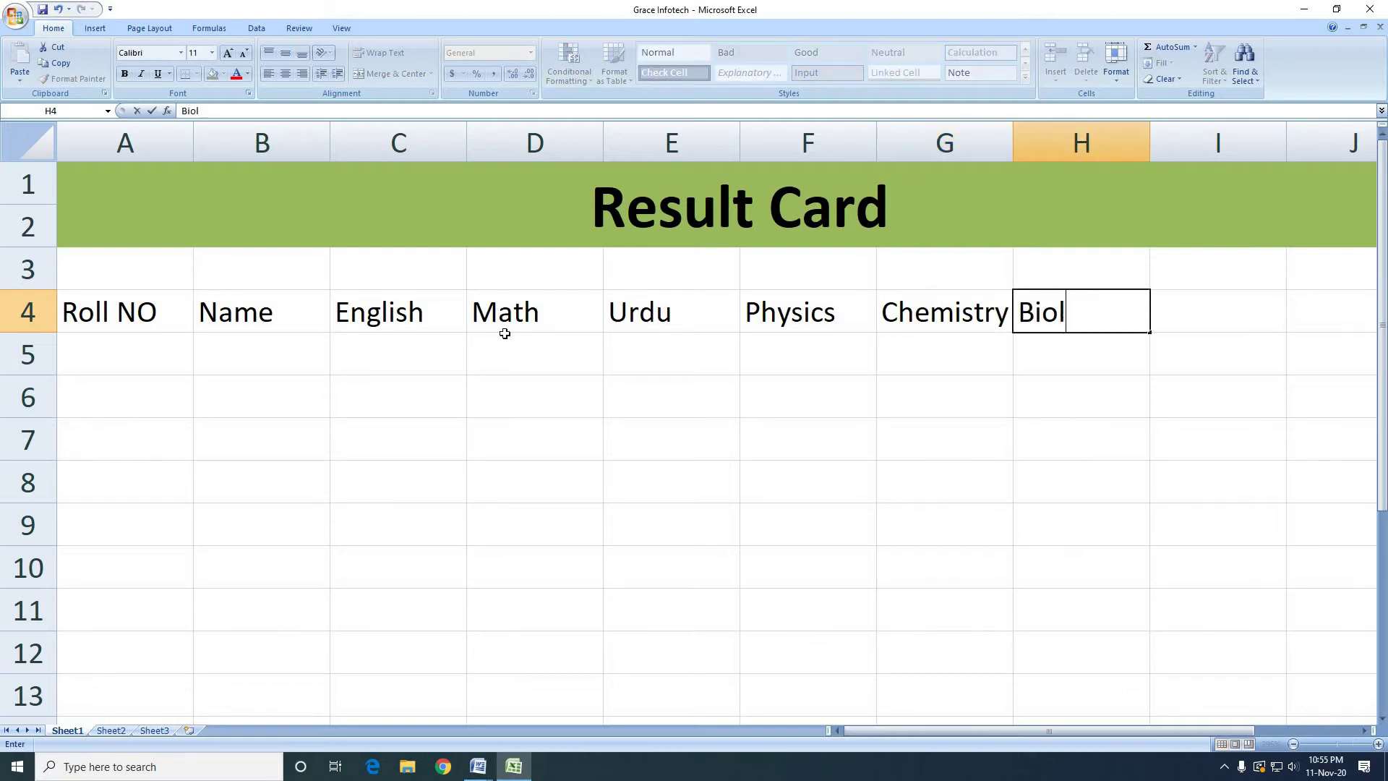
type("ogy")
key("Tab")
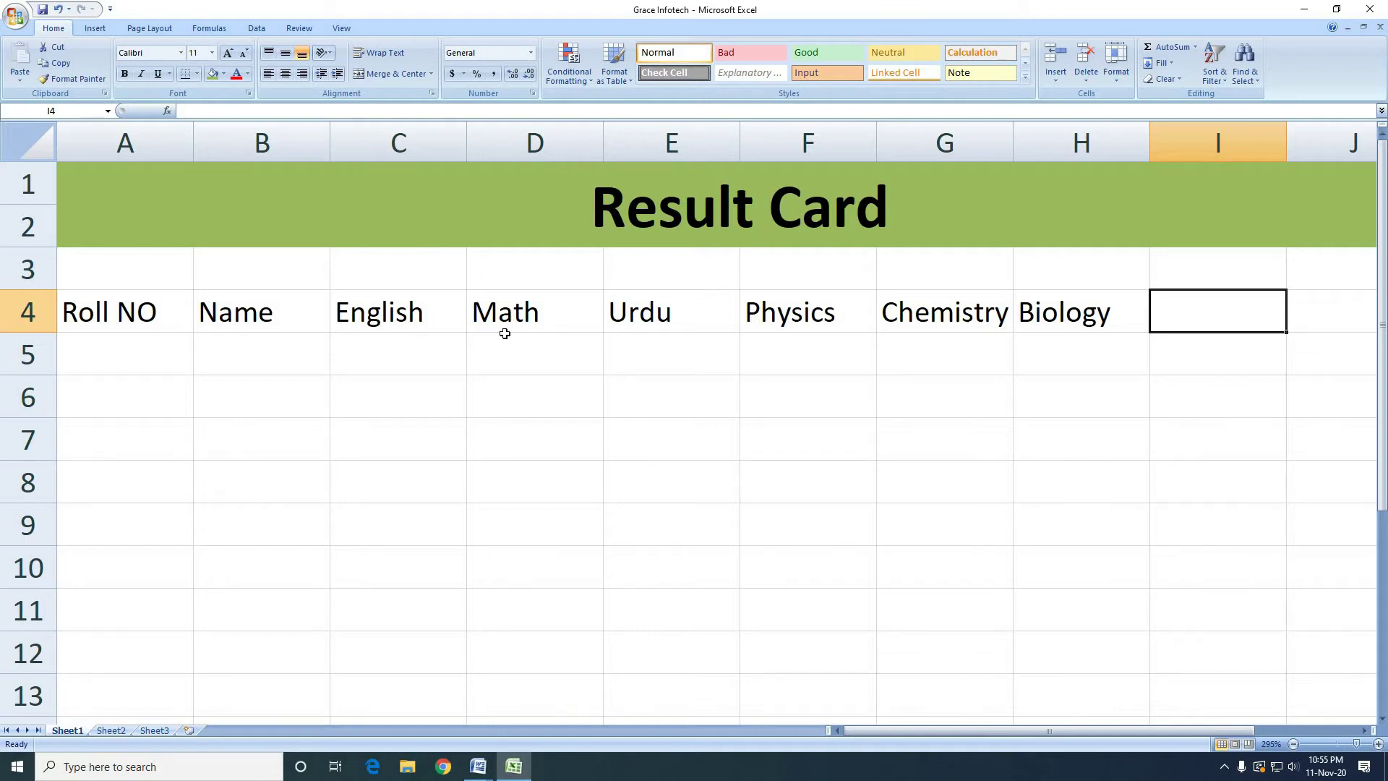
- Enter the subject headers "Pak Study" in I4 and "Islamyat" in J4
type("Pak Su")
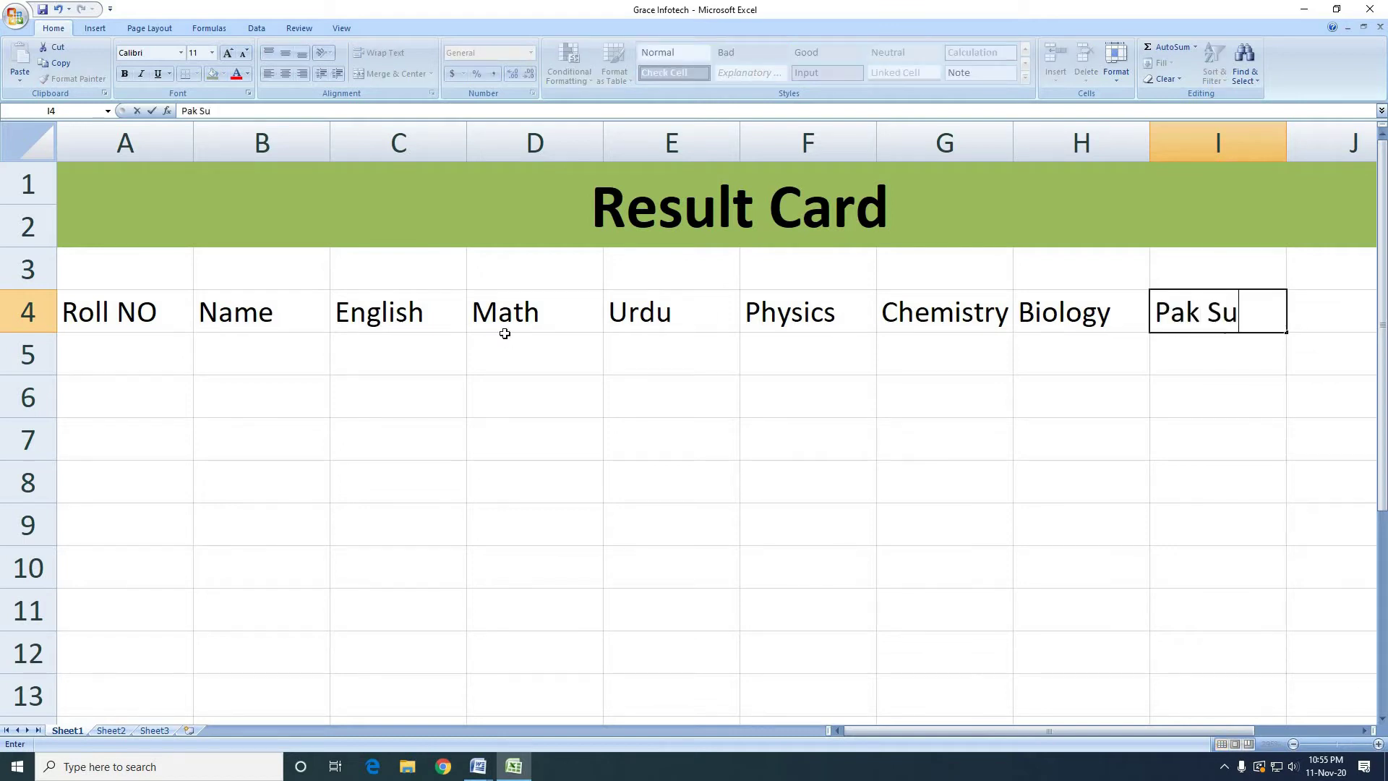
key("BackSpace")
type("tudy")
key("Tab")
type("Is")
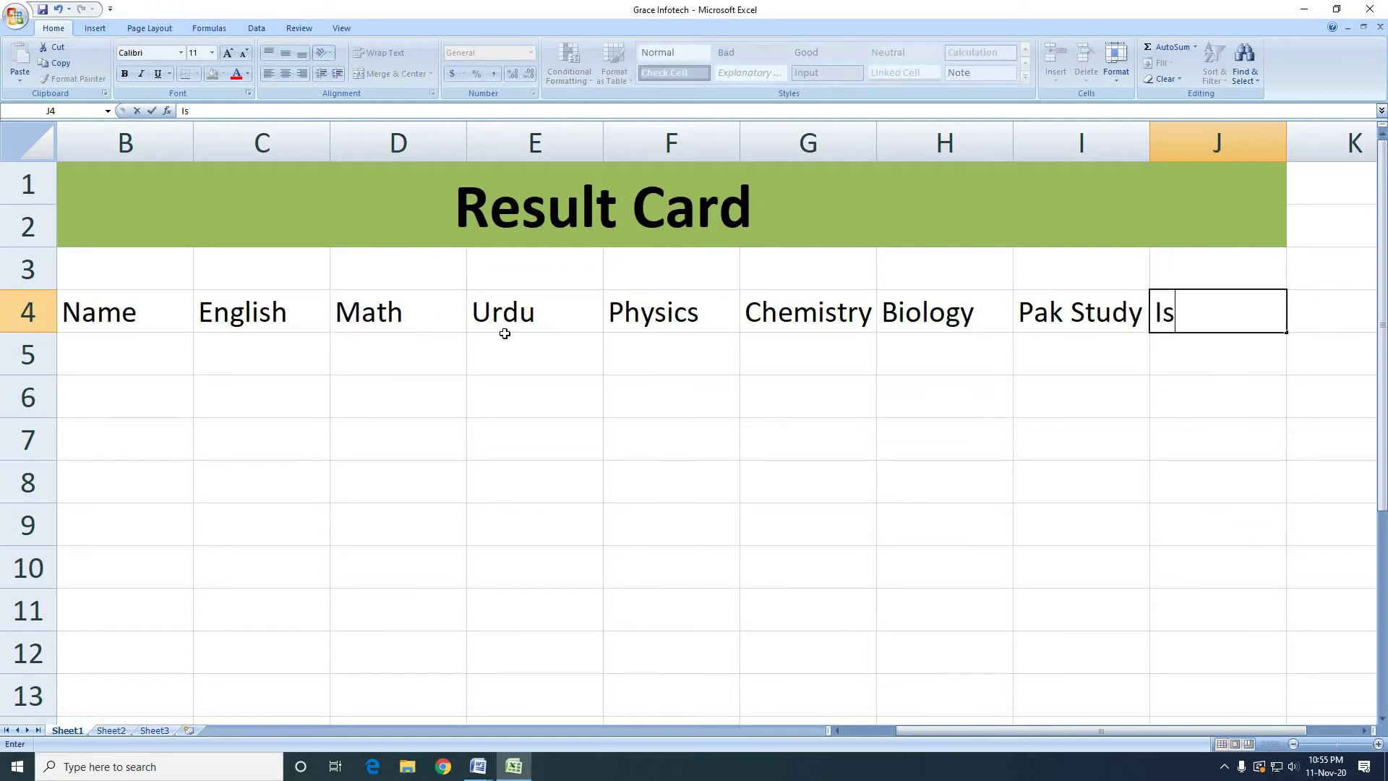
type("lamyat")
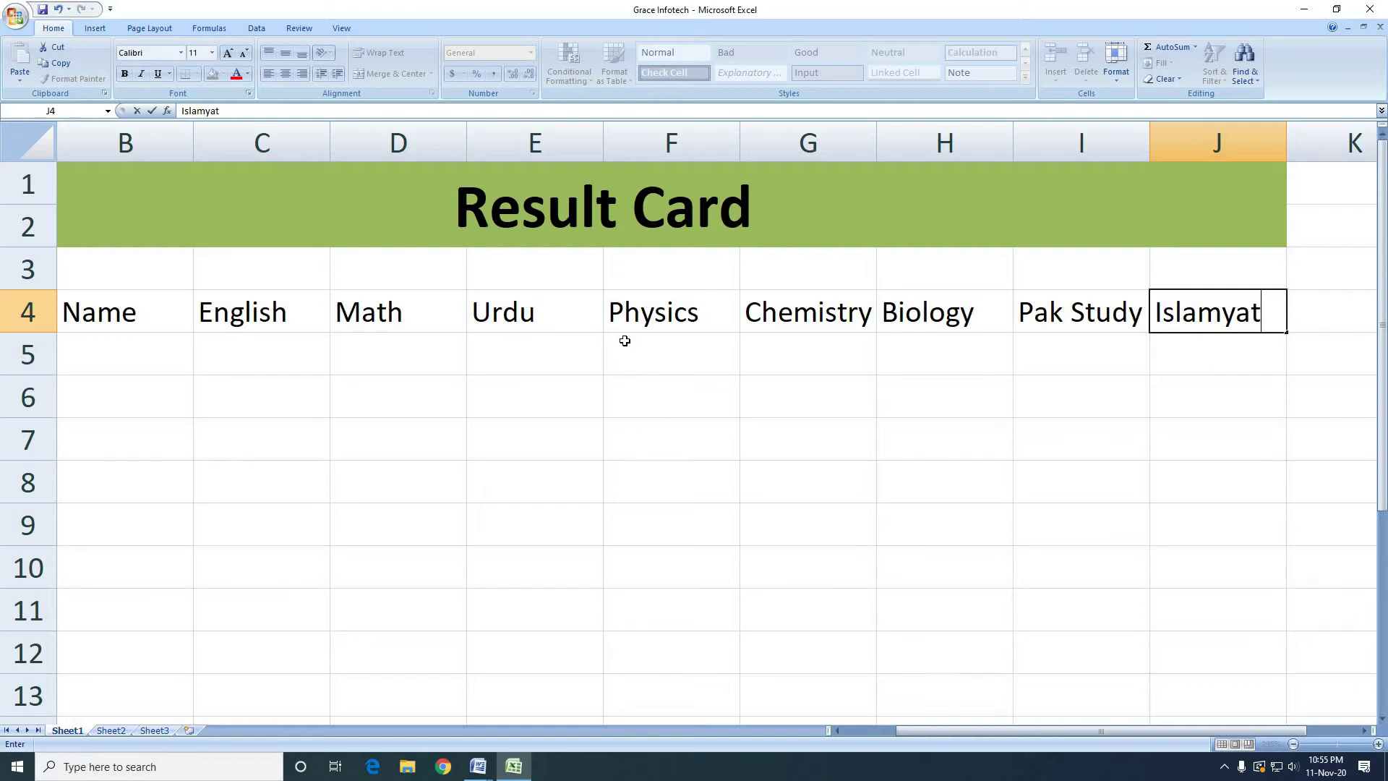
- Format the header cells A4:J4 with a dark blue fill and white font color
left_click(1184, 343)
left_click_drag(1185, 312, 16, 339)
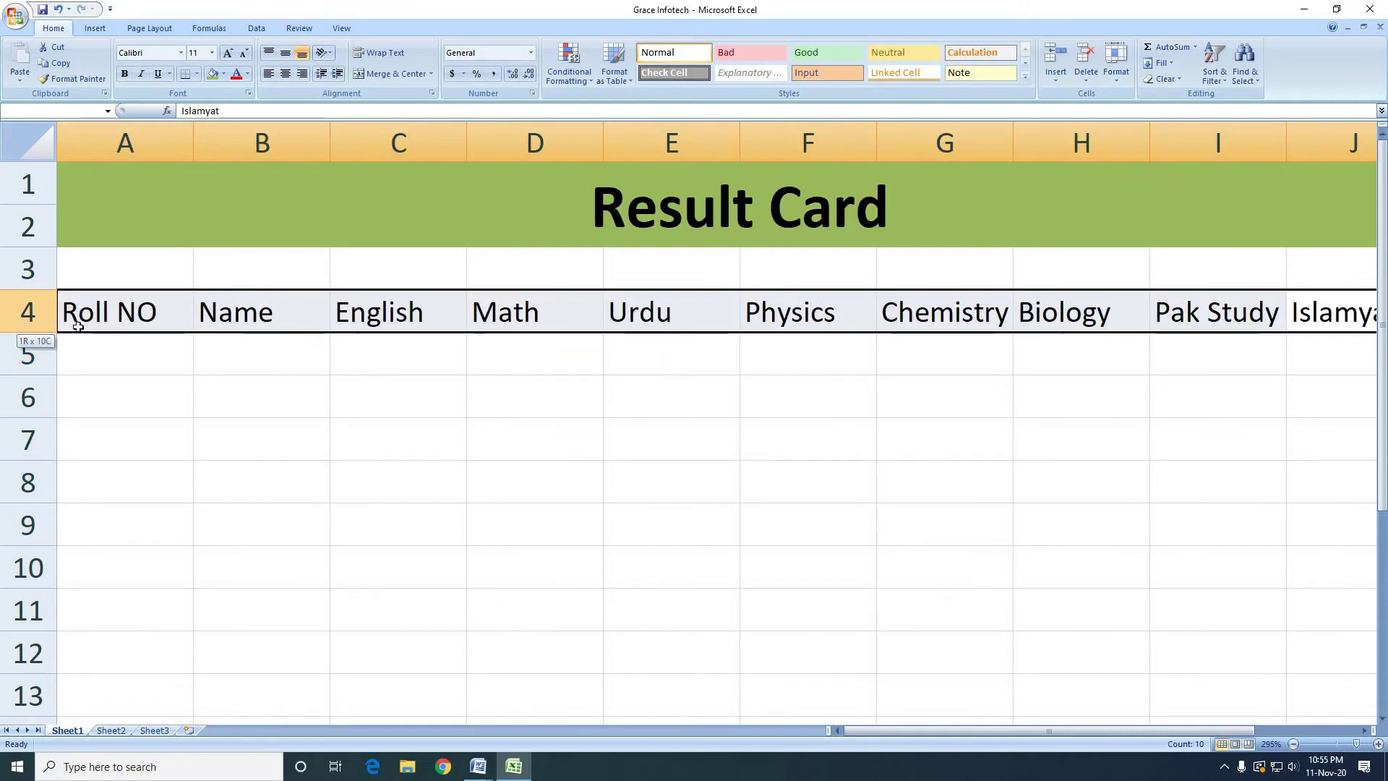
left_click(223, 73)
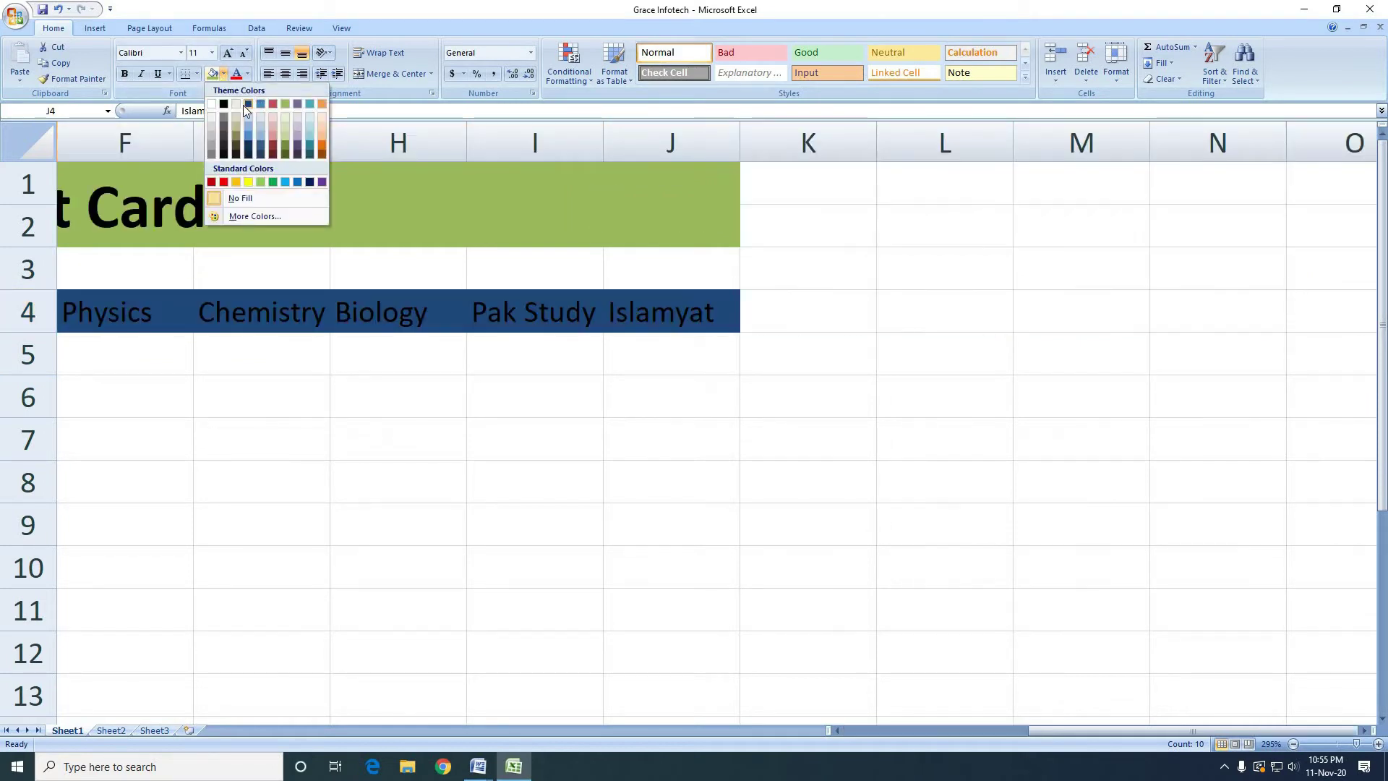
left_click(248, 105)
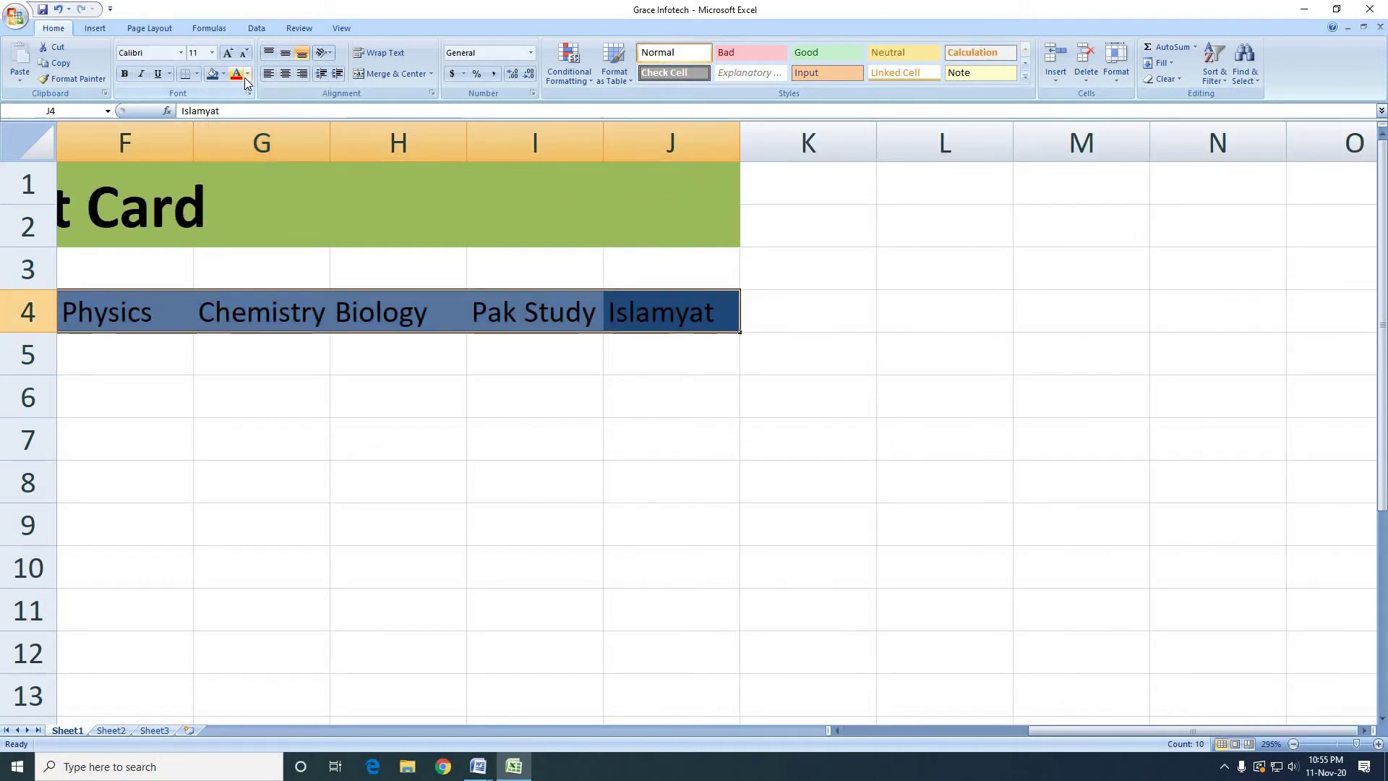
left_click(247, 74)
left_click(236, 122)
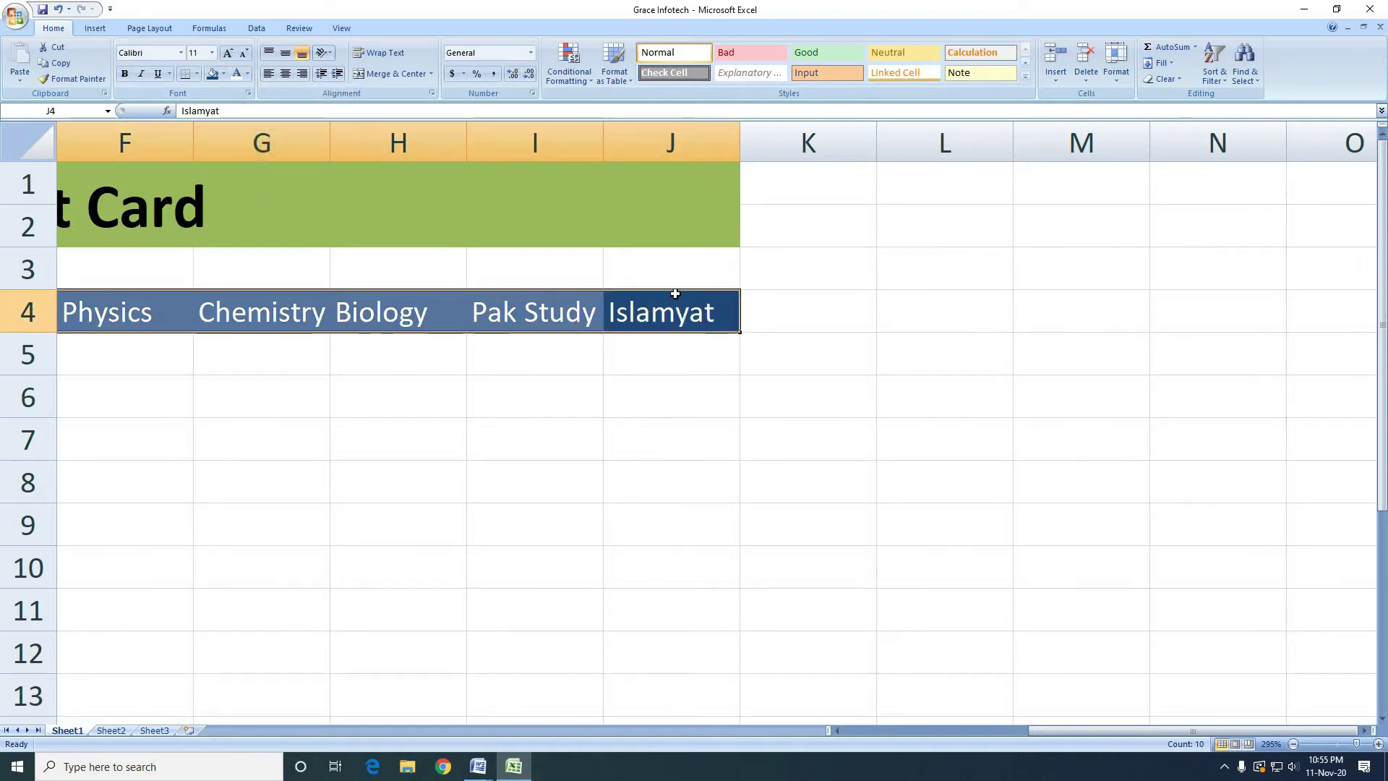
left_click(627, 430)
- Merge and center cells C3:J3 above the subject headers
left_click_drag(692, 271, 402, 286)
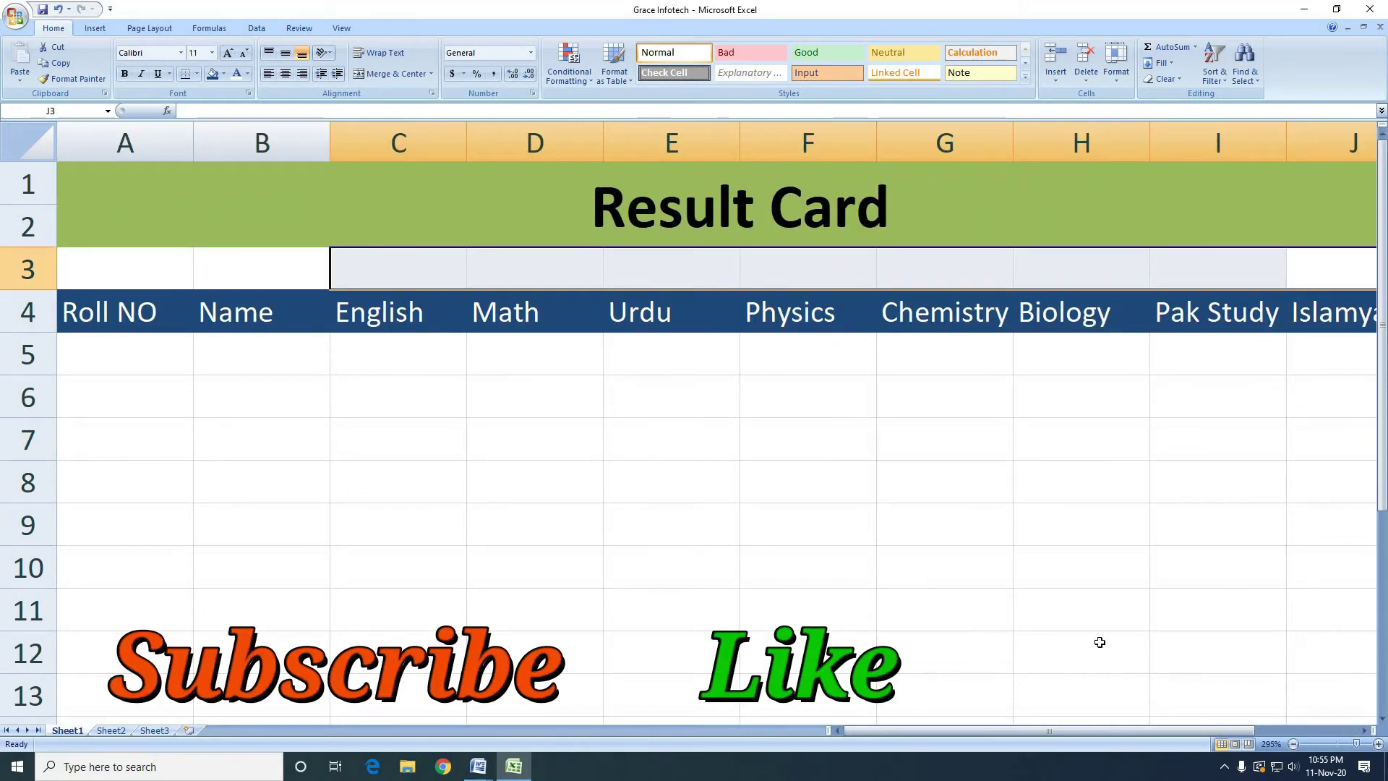
scroll(774, 568, "down", 1, "ctrl")
scroll(774, 568, "down", 2, "ctrl")
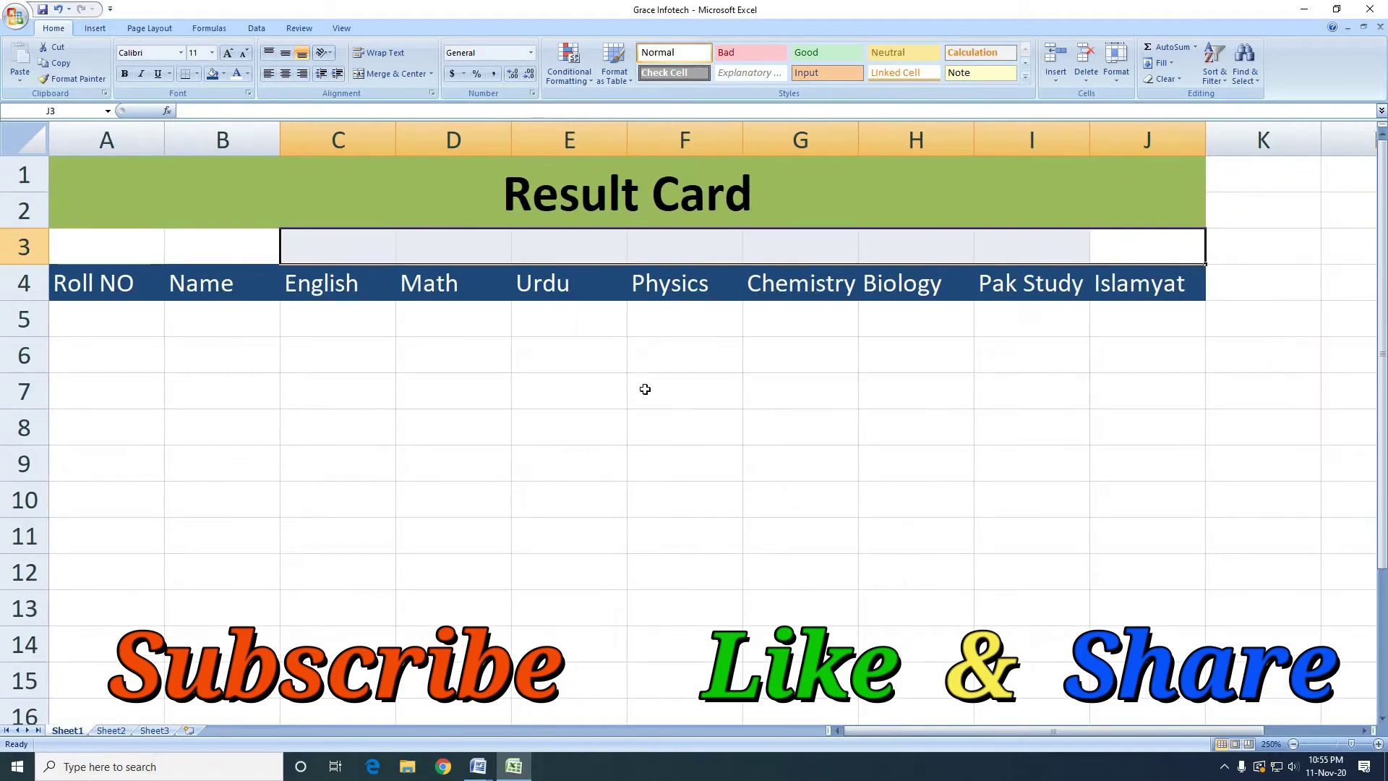
left_click(320, 245)
left_click_drag(320, 245, 1139, 243)
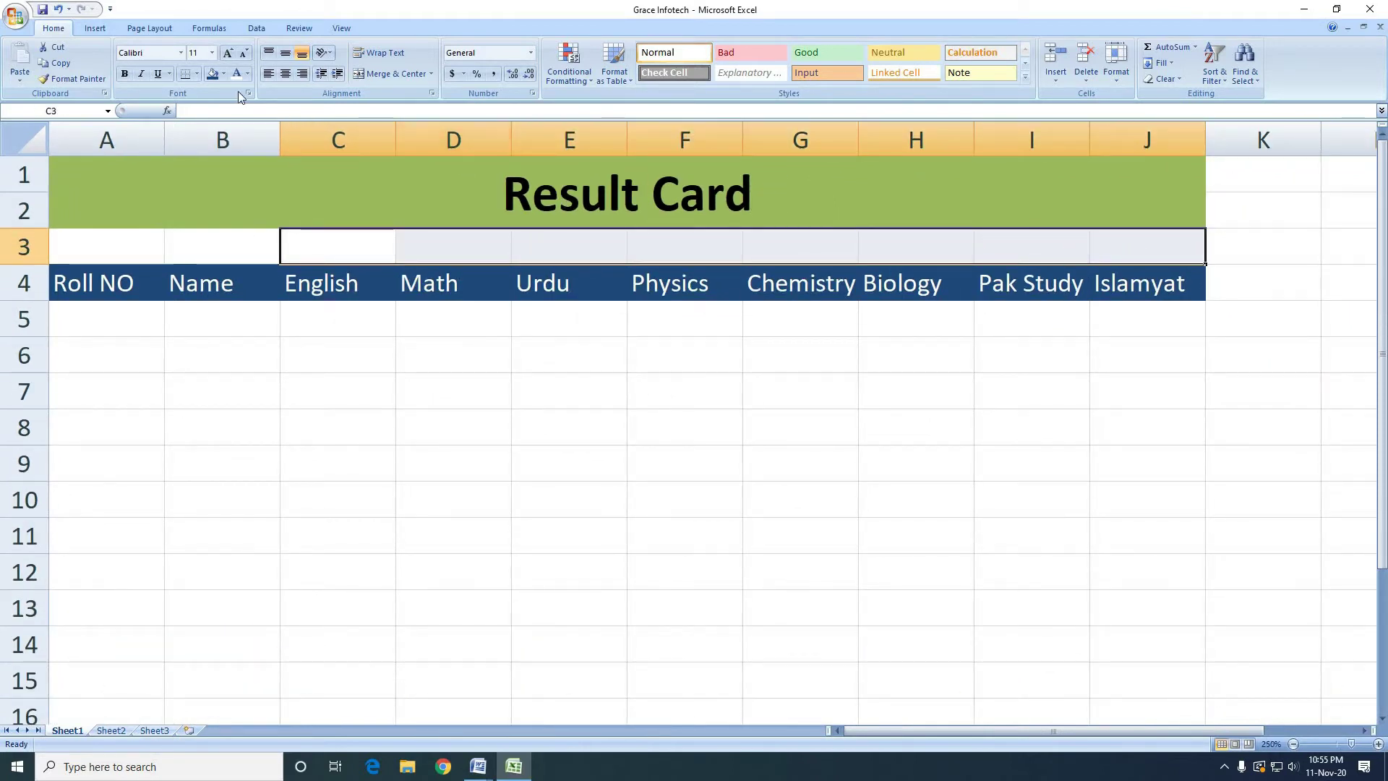
left_click(407, 75)
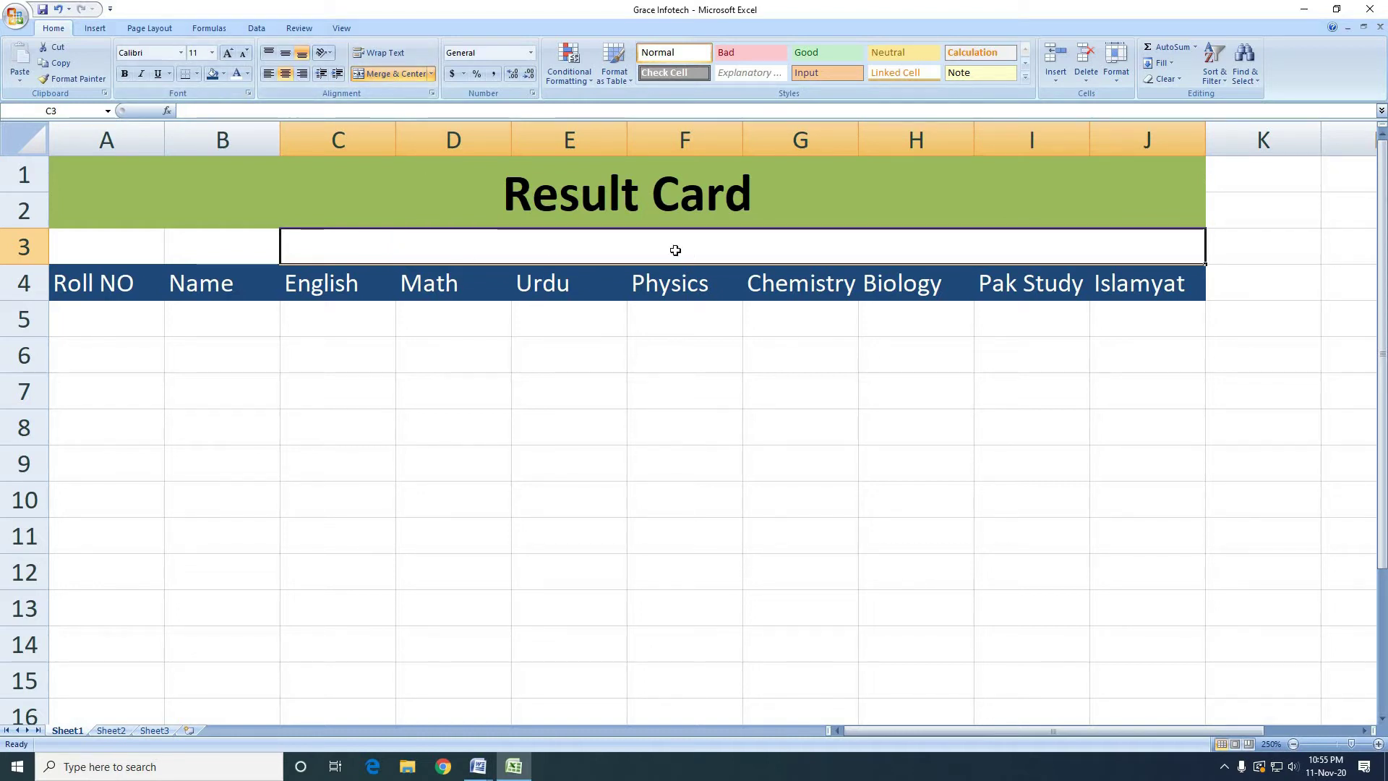
- Enter the heading "Subjects" in the merged cell C3
type("Sube")
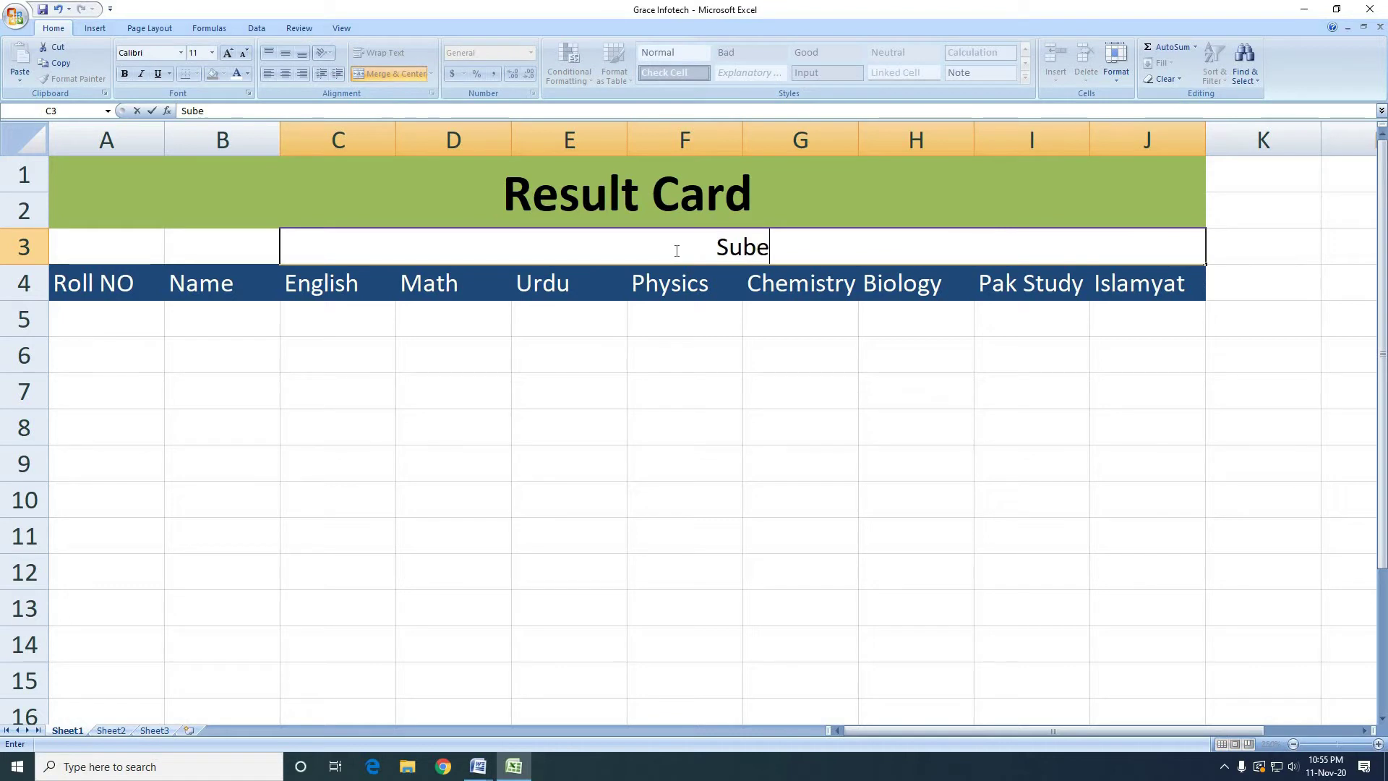
key("BackSpace")
type("jects")
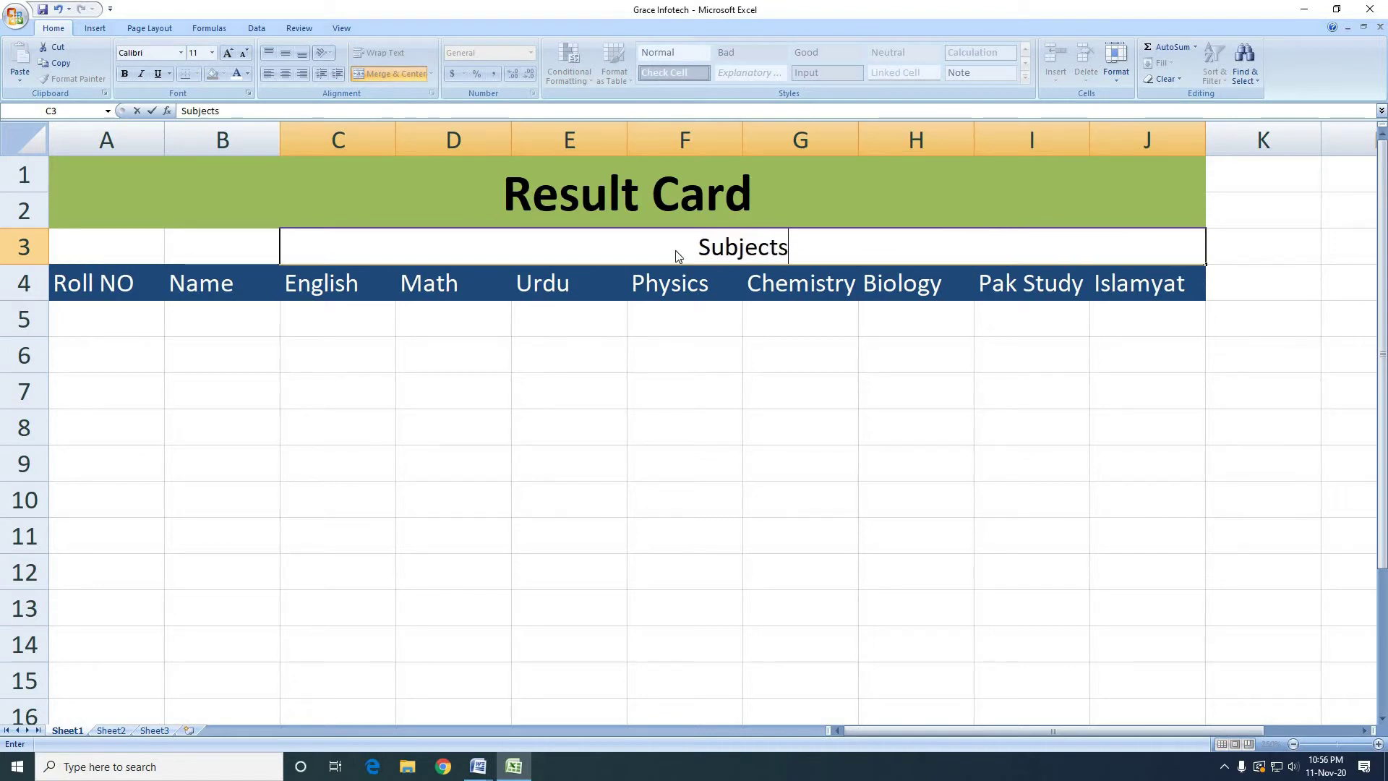
key("Return")
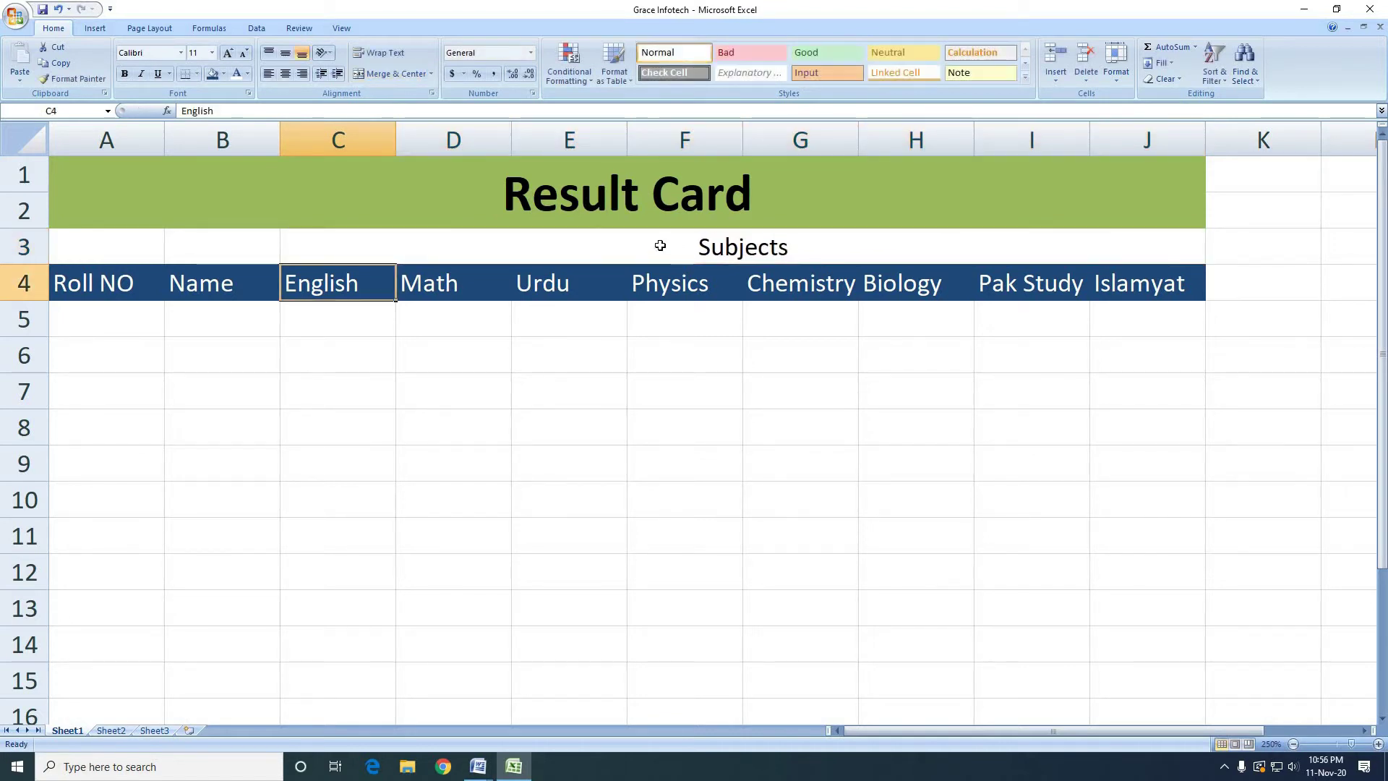
- Fill the merged "Subjects" heading cell with a light purple theme color
left_click(660, 246)
left_click(223, 74)
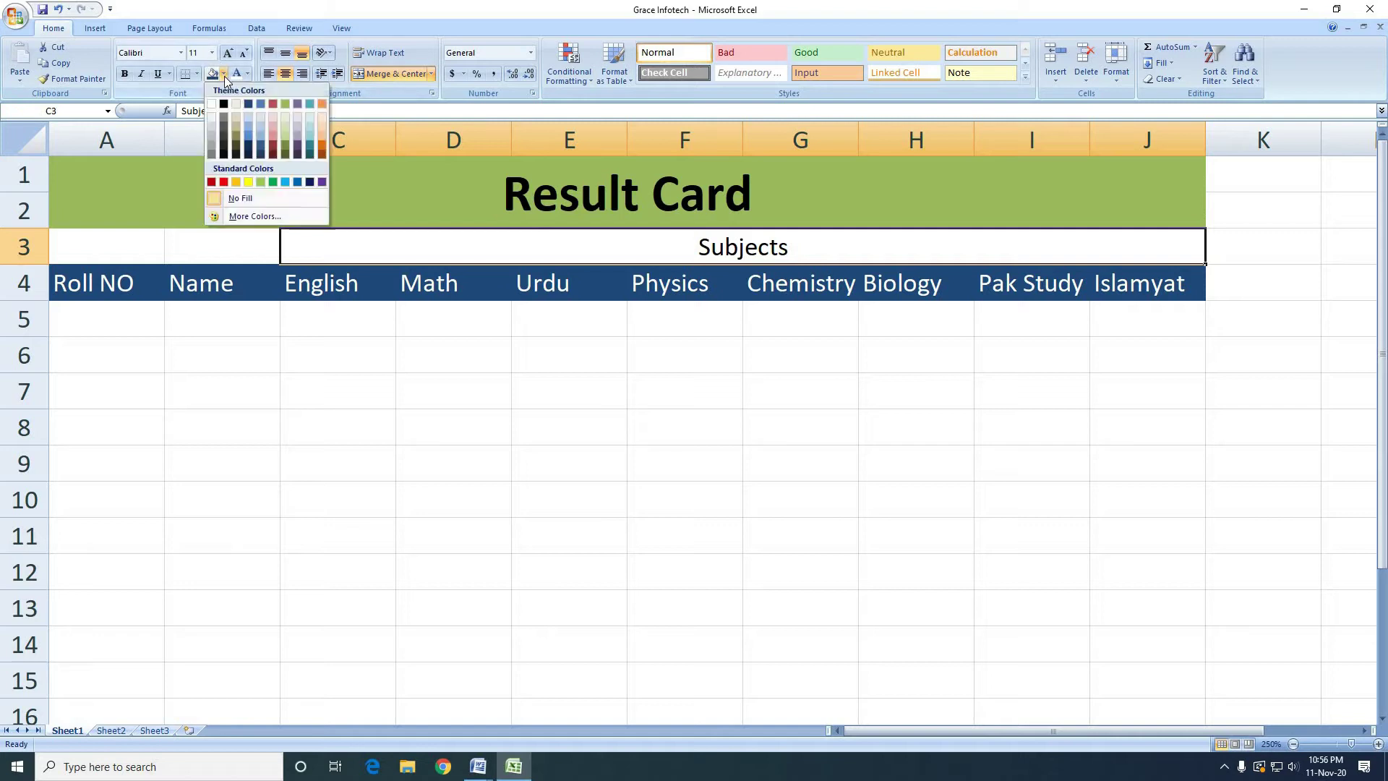
left_click(302, 129)
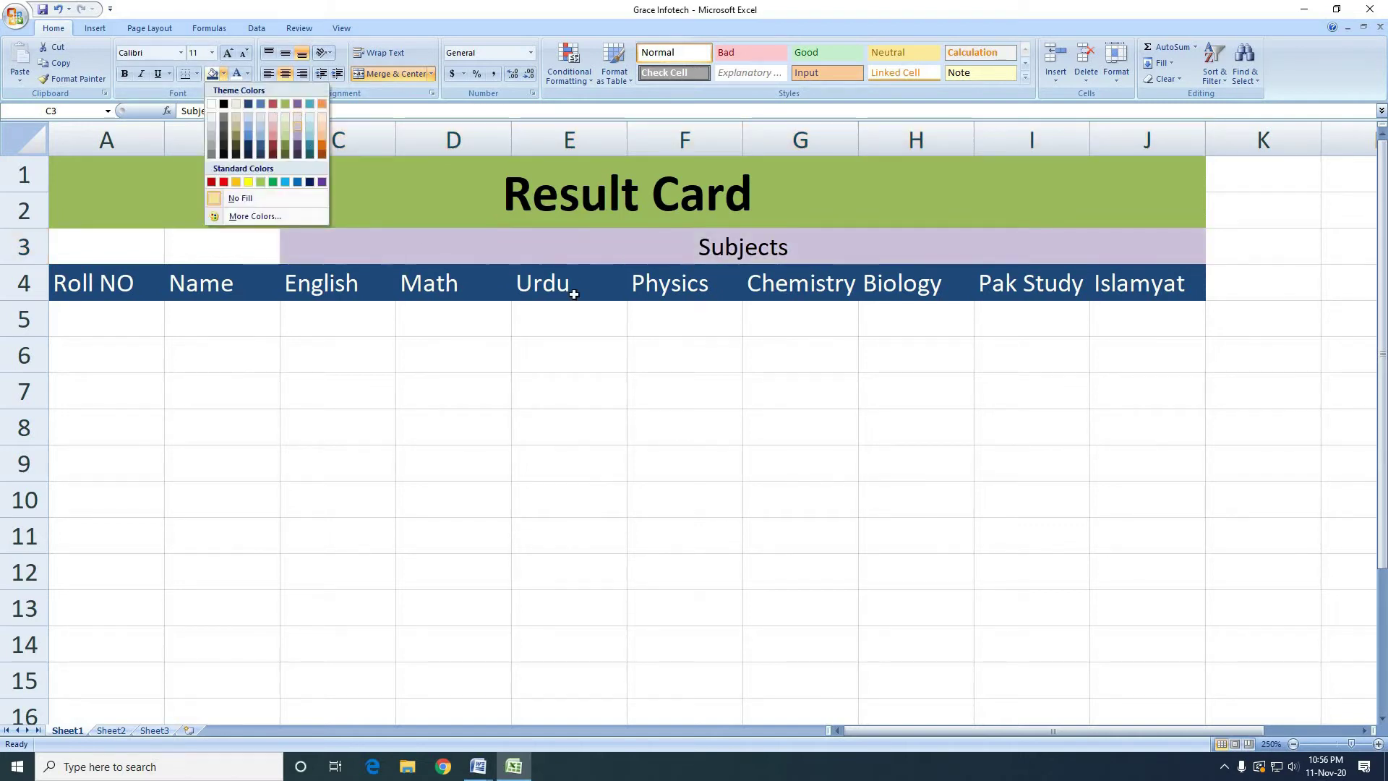
- Enter the column header "T Marks" in cell K4
left_click(1258, 279)
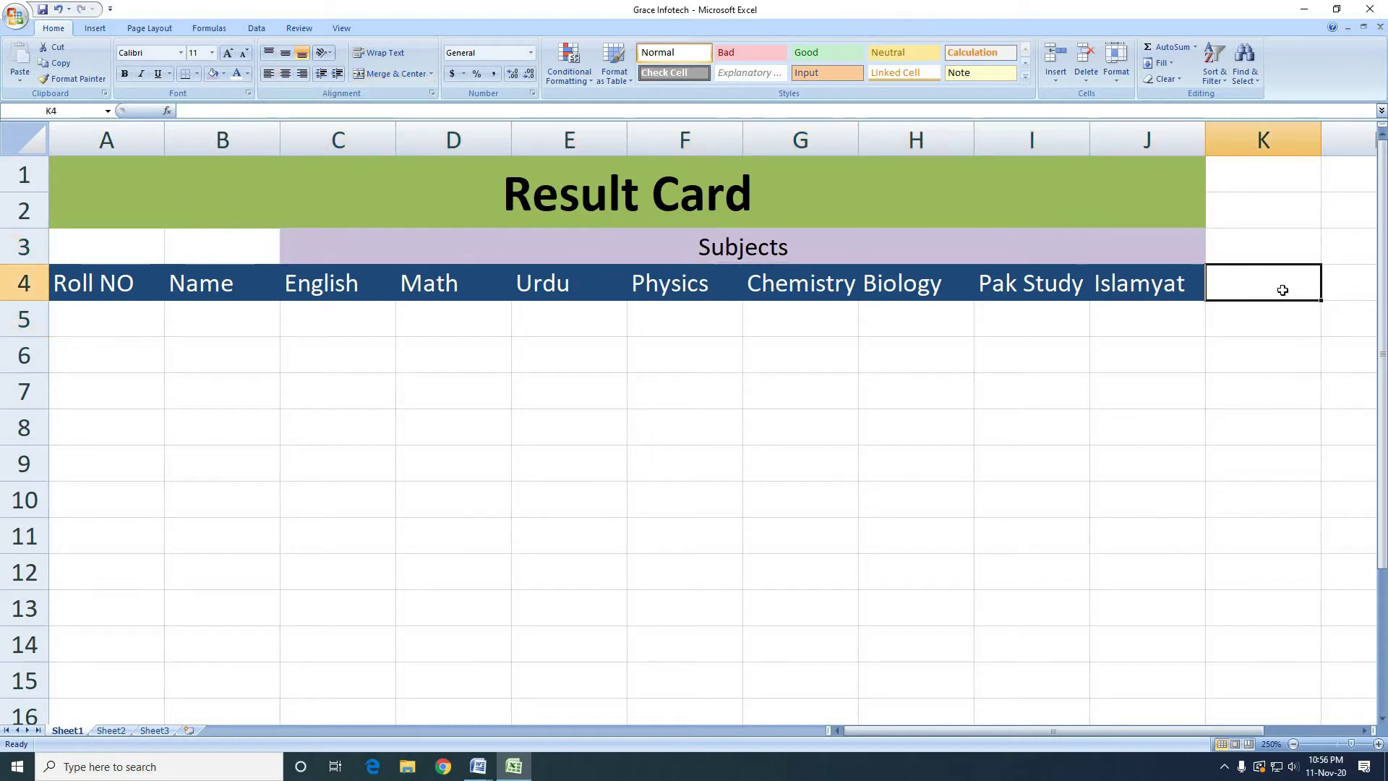
type("Total")
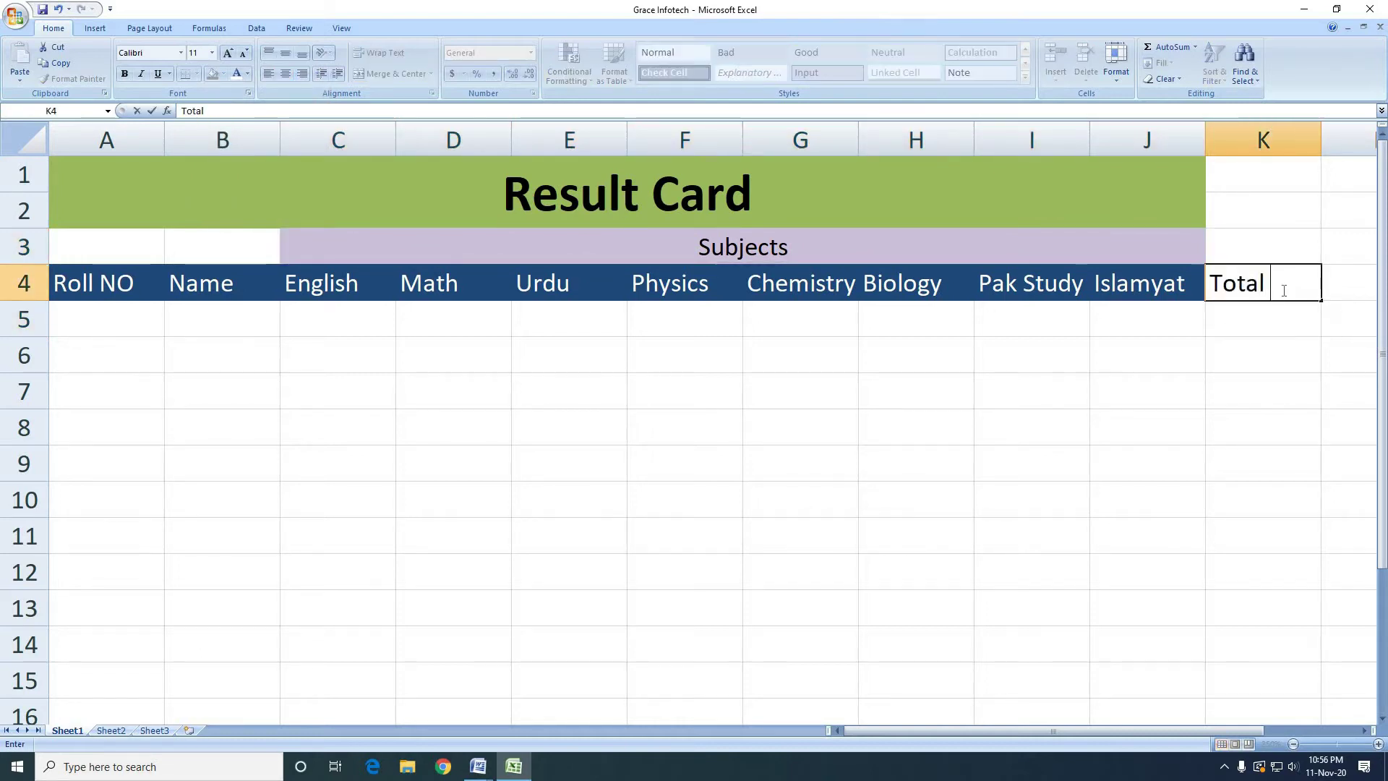
key("BackSpace")
key("BackSpace")
key("BackSpace")
key("BackSpace")
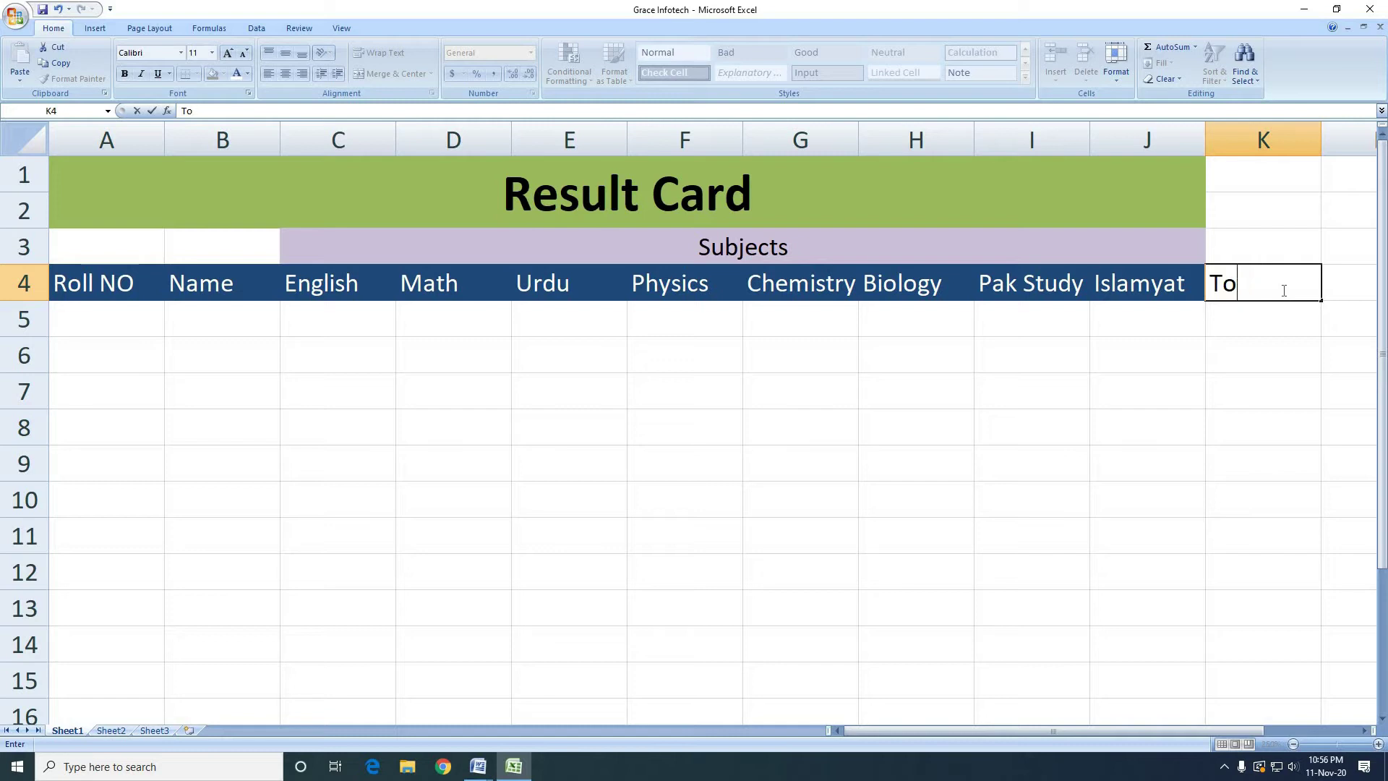
key("BackSpace")
type("Marks")
key("Tab")
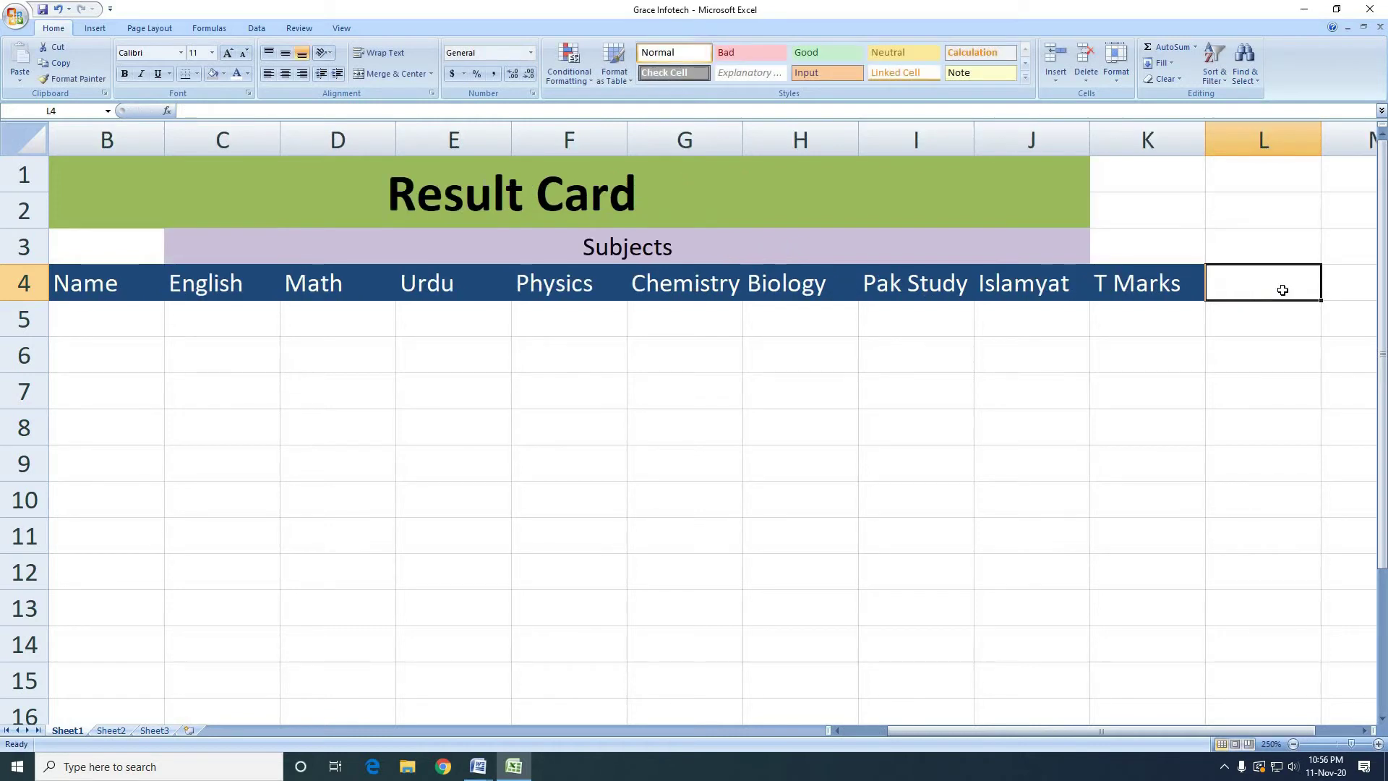
- Enter the column headers "Obt Marks" in L4 and "Percentage" in M4
type("Obt")
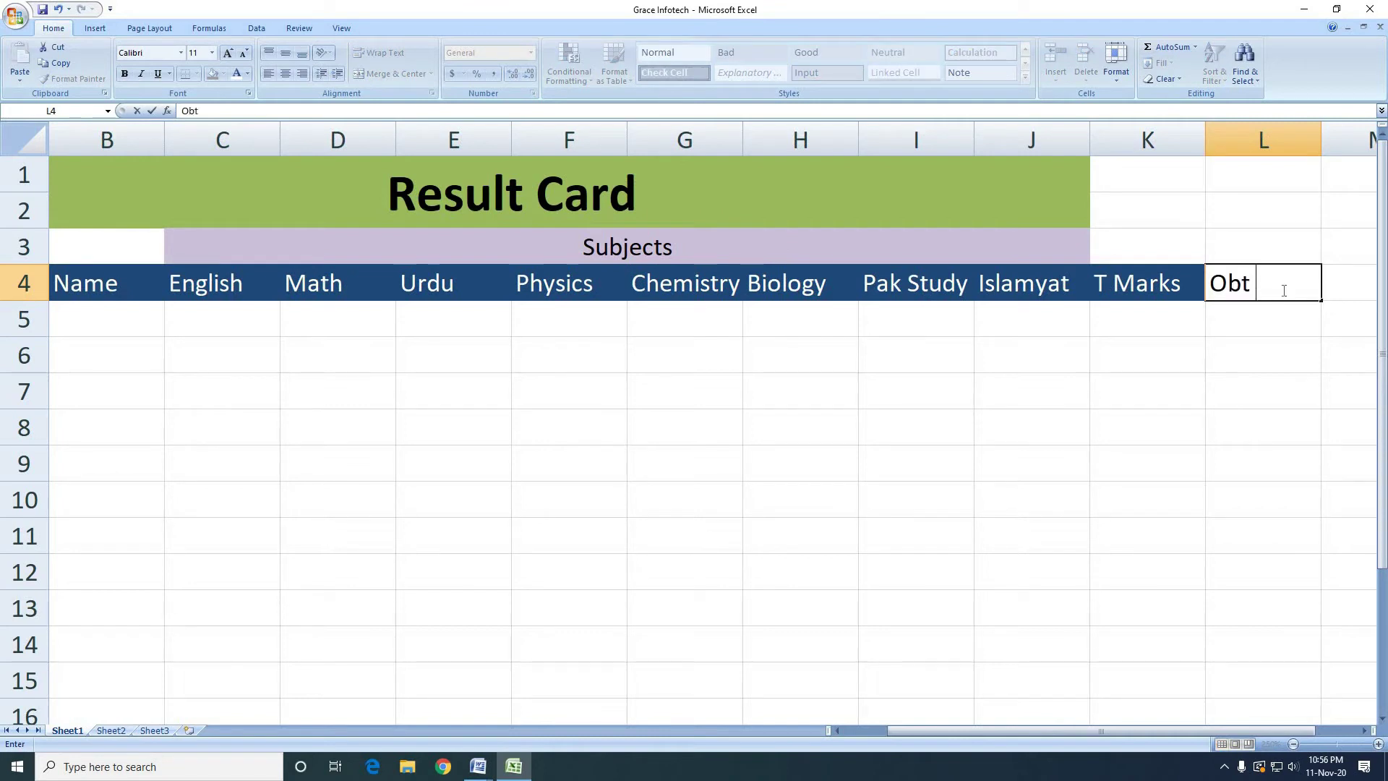
type("Marks")
key("Tab")
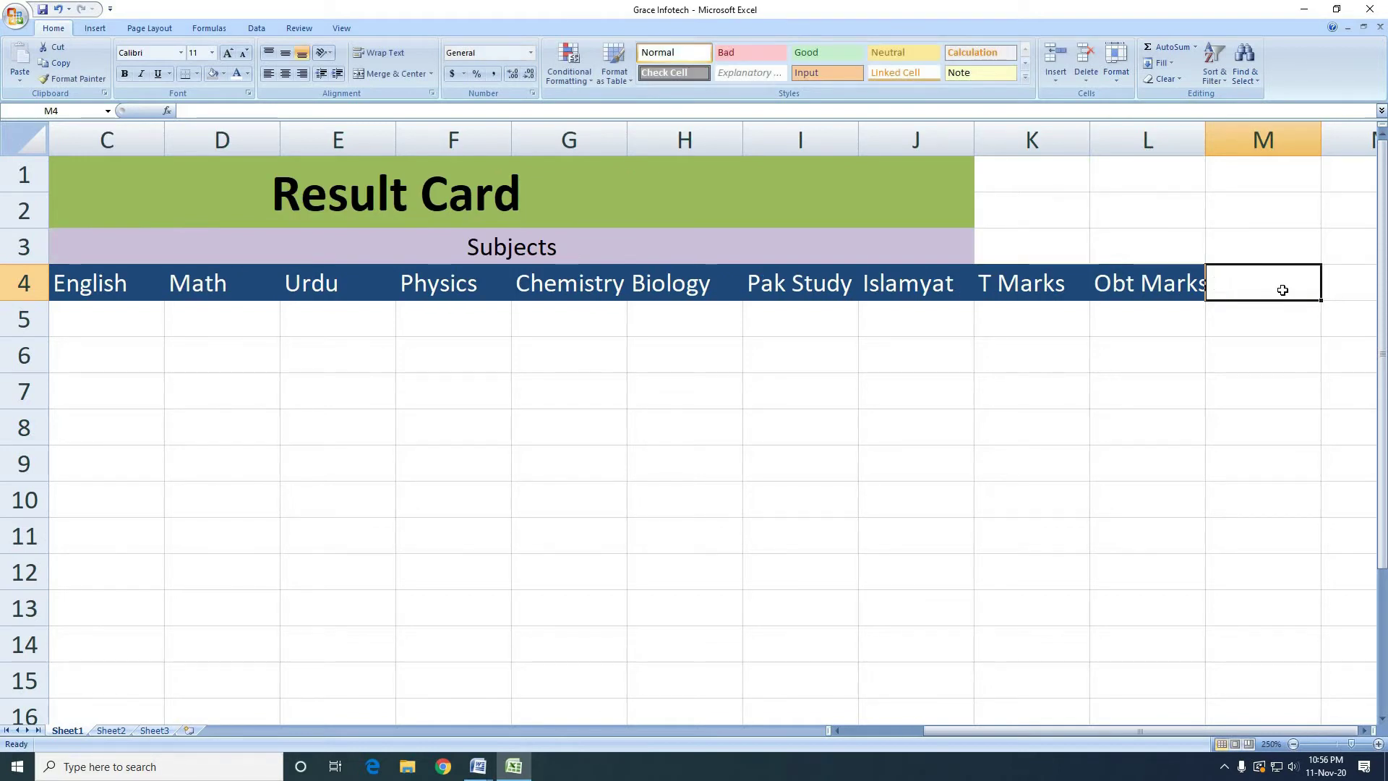
type("Perc")
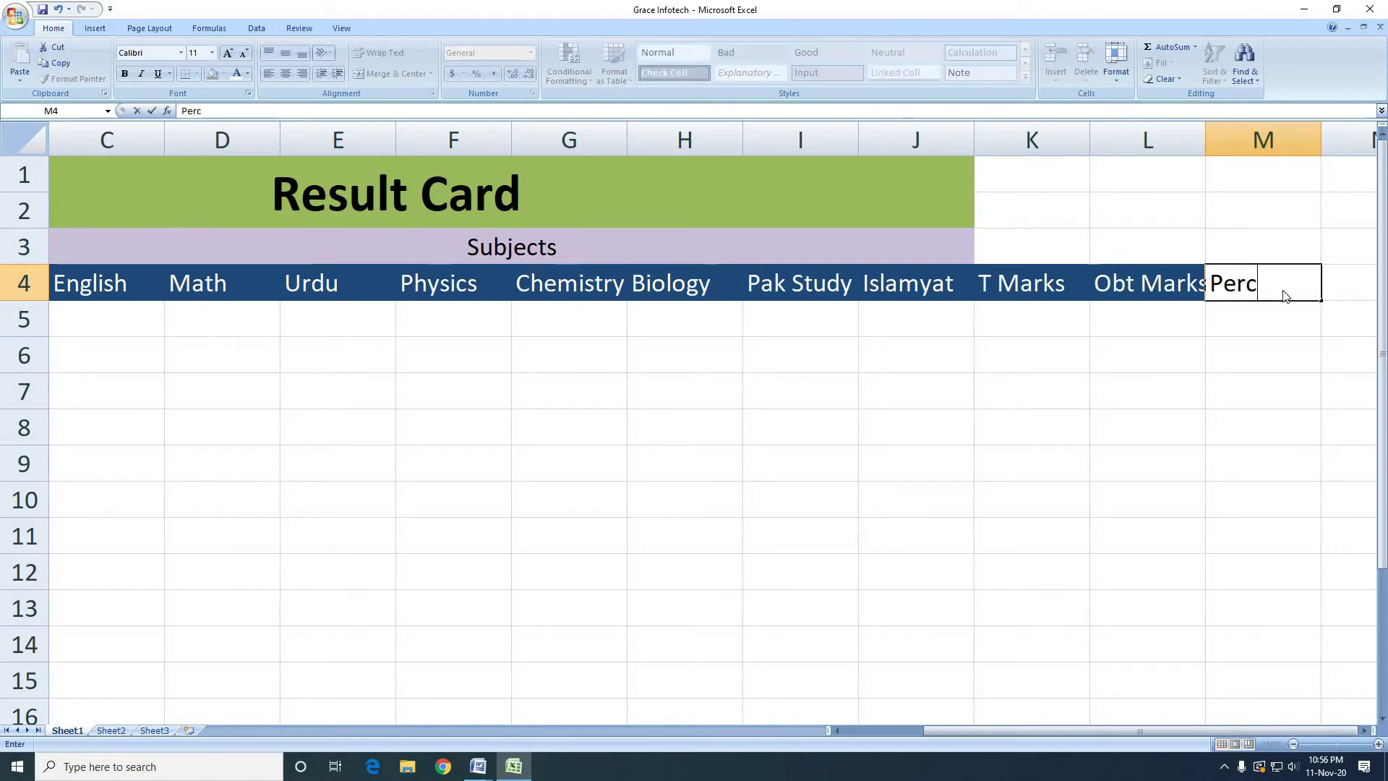
type("es")
key("BackSpace")
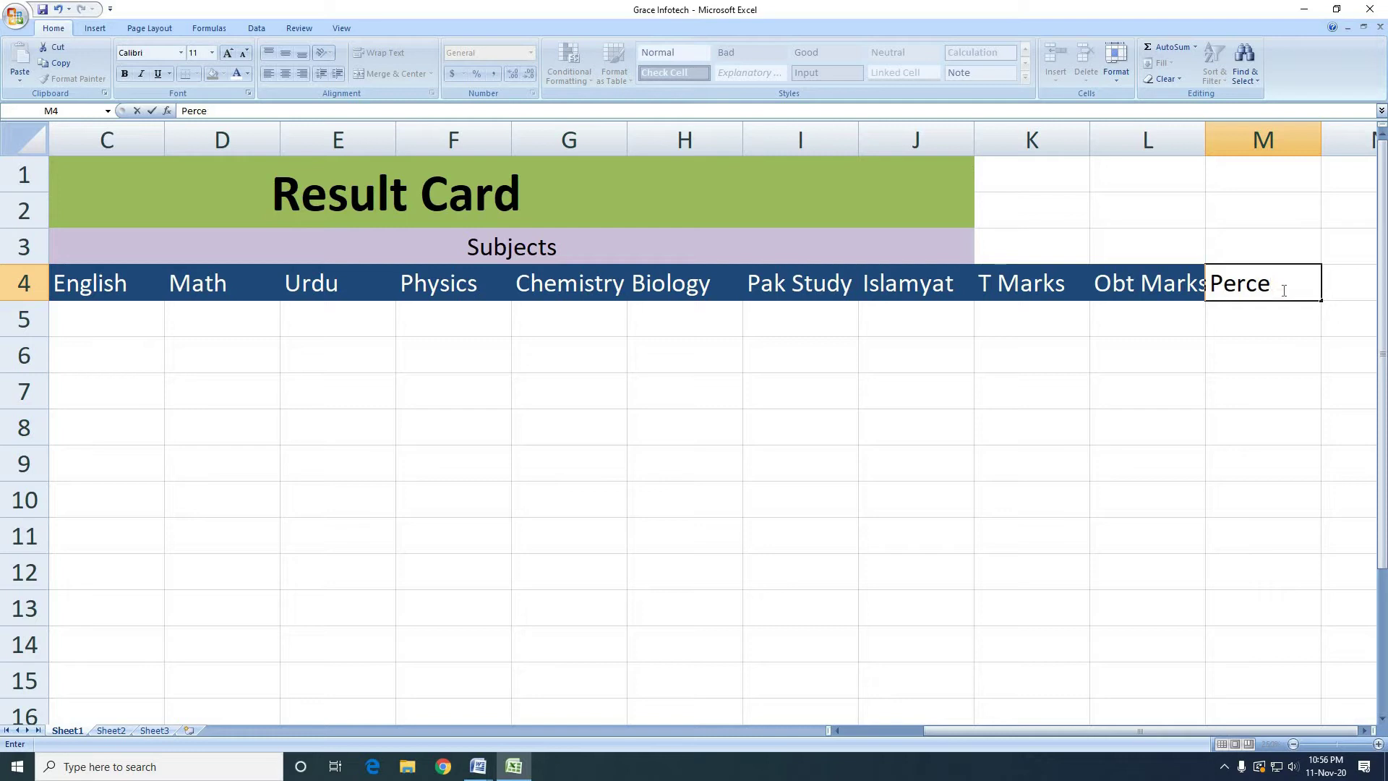
type("ntage")
key("Tab")
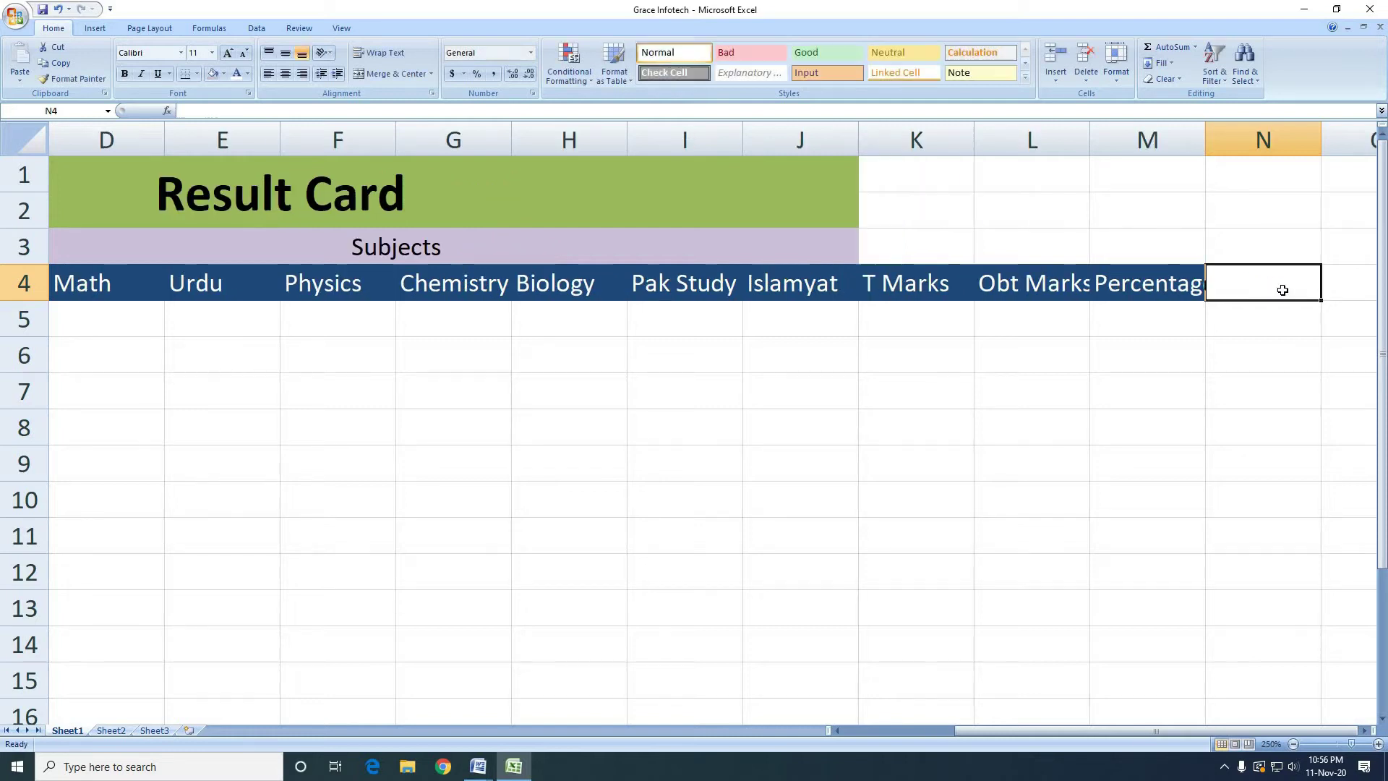
- Enter the column header "Result" in cell N4
type("Re")
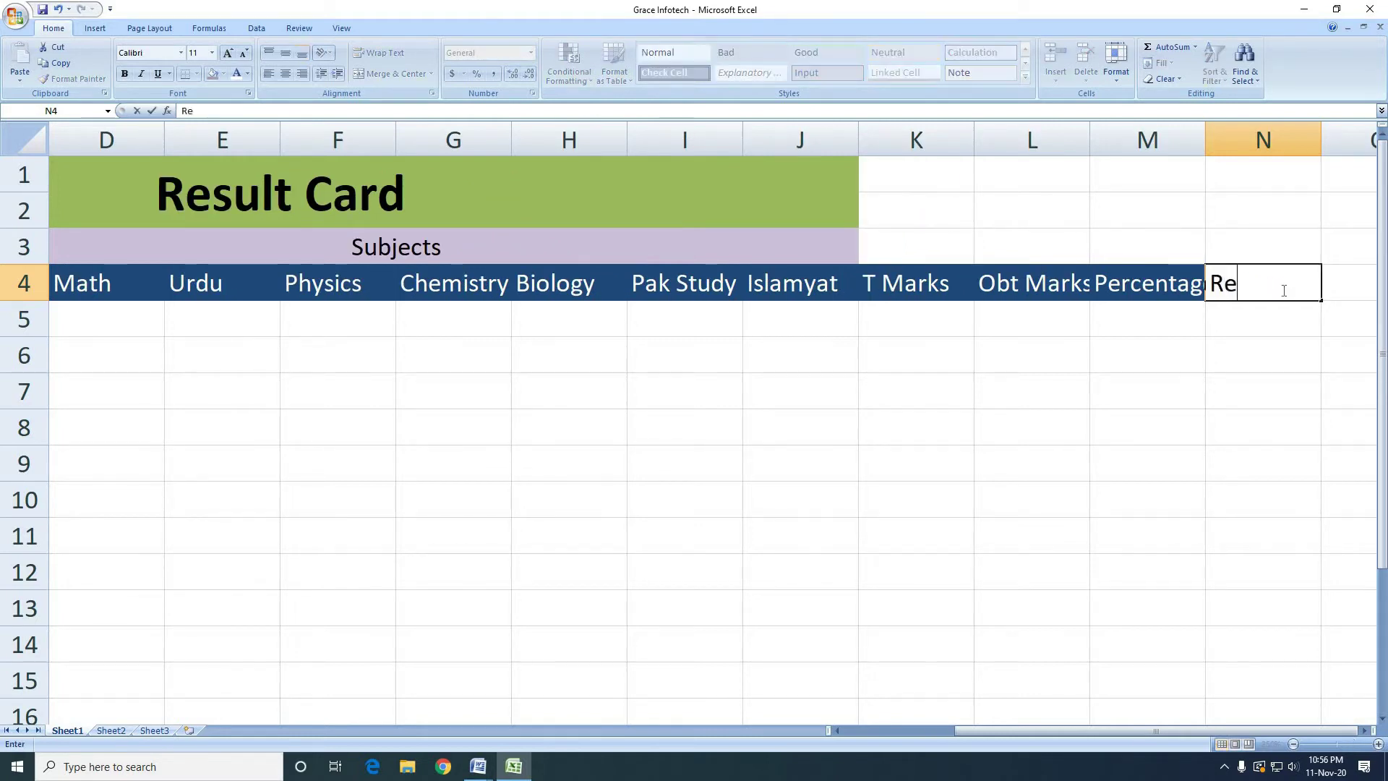
type("uslt")
key("BackSpace")
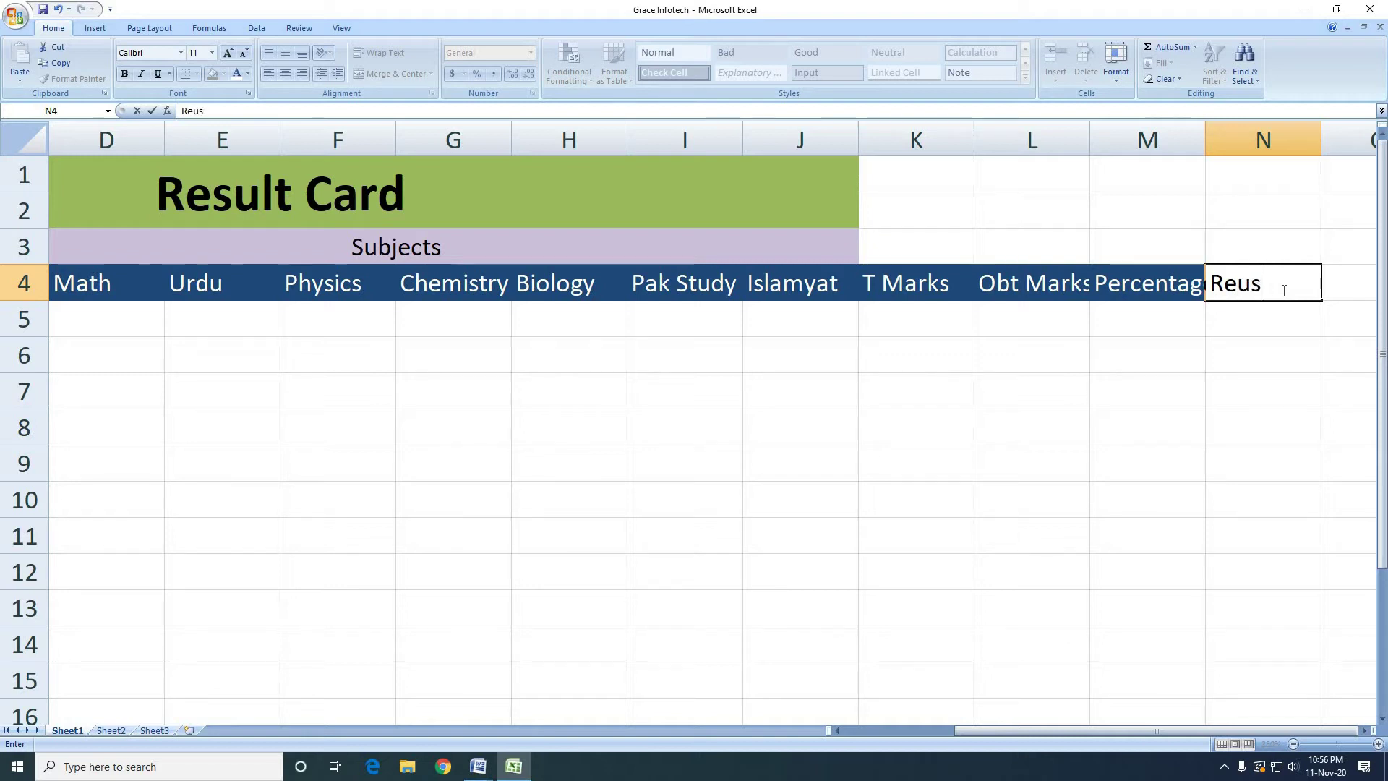
type("lt")
key("BackSpace")
key("BackSpace")
key("BackSpace")
key("BackSpace")
type("sut")
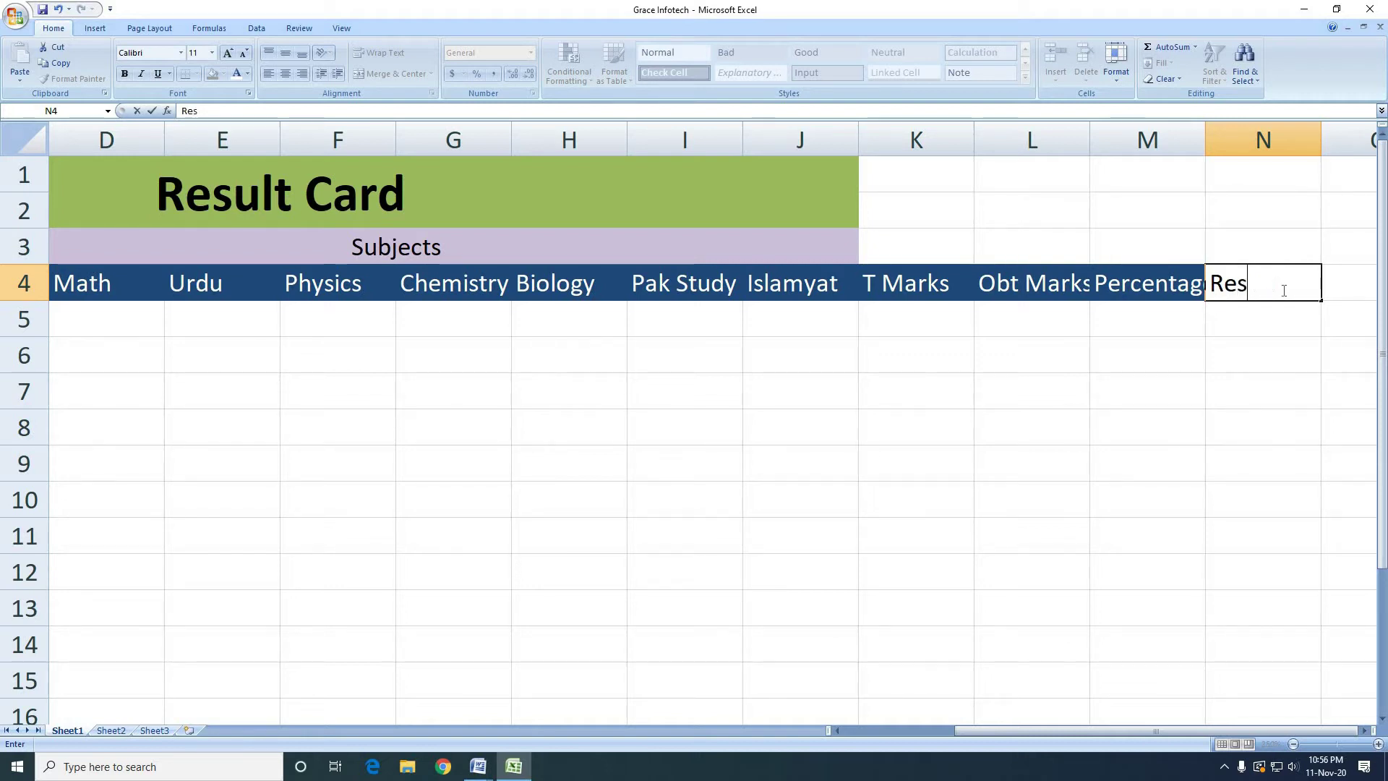
type("lt")
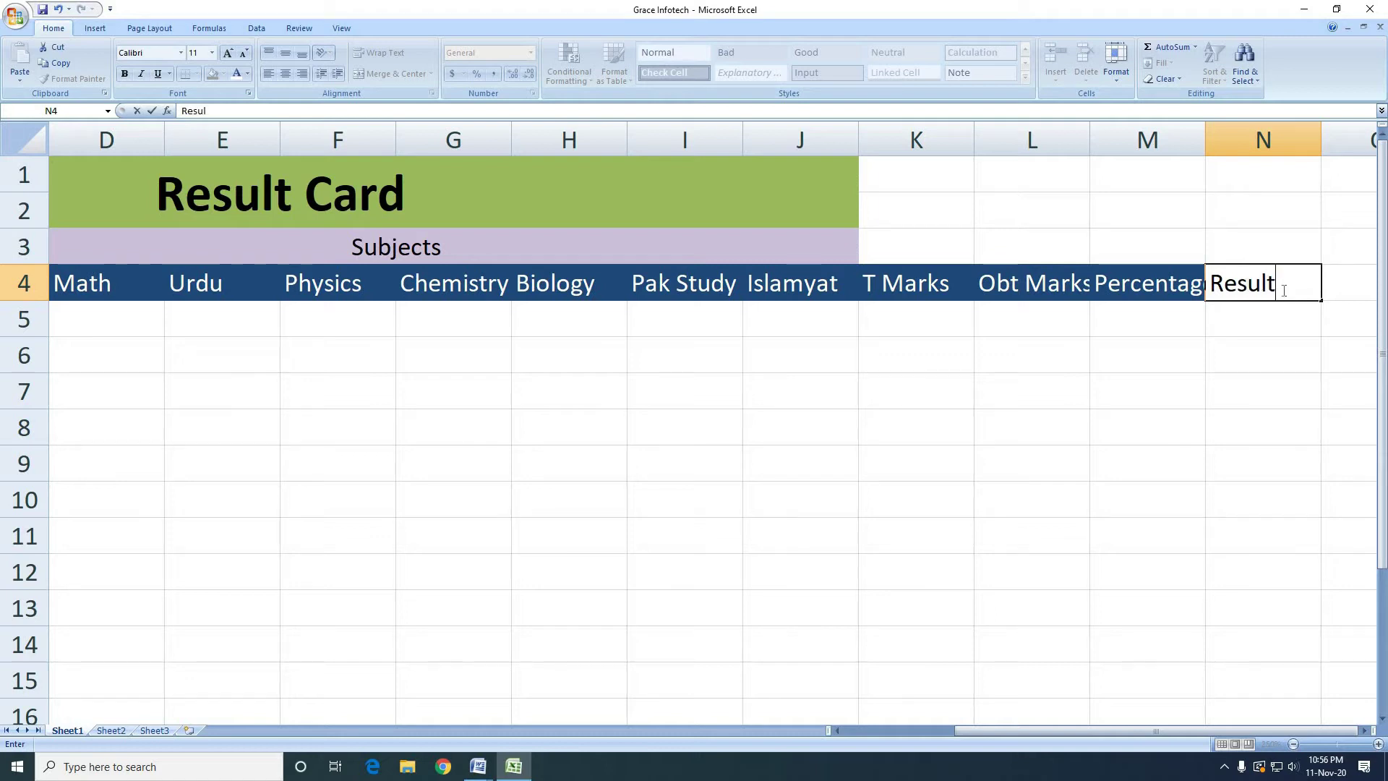
key("Tab")
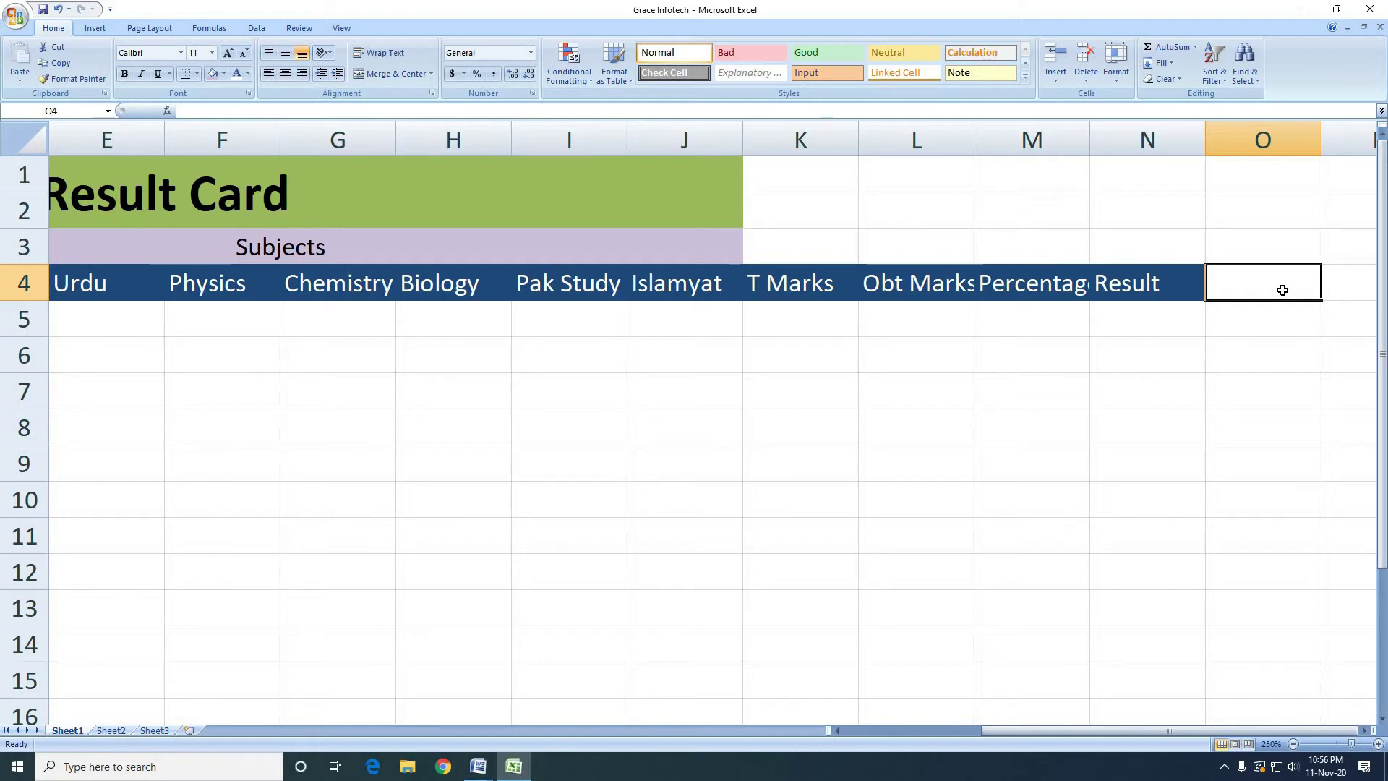
- Enter the column headers "Grades" in O4 and "Remarks" in P4
type("Grades")
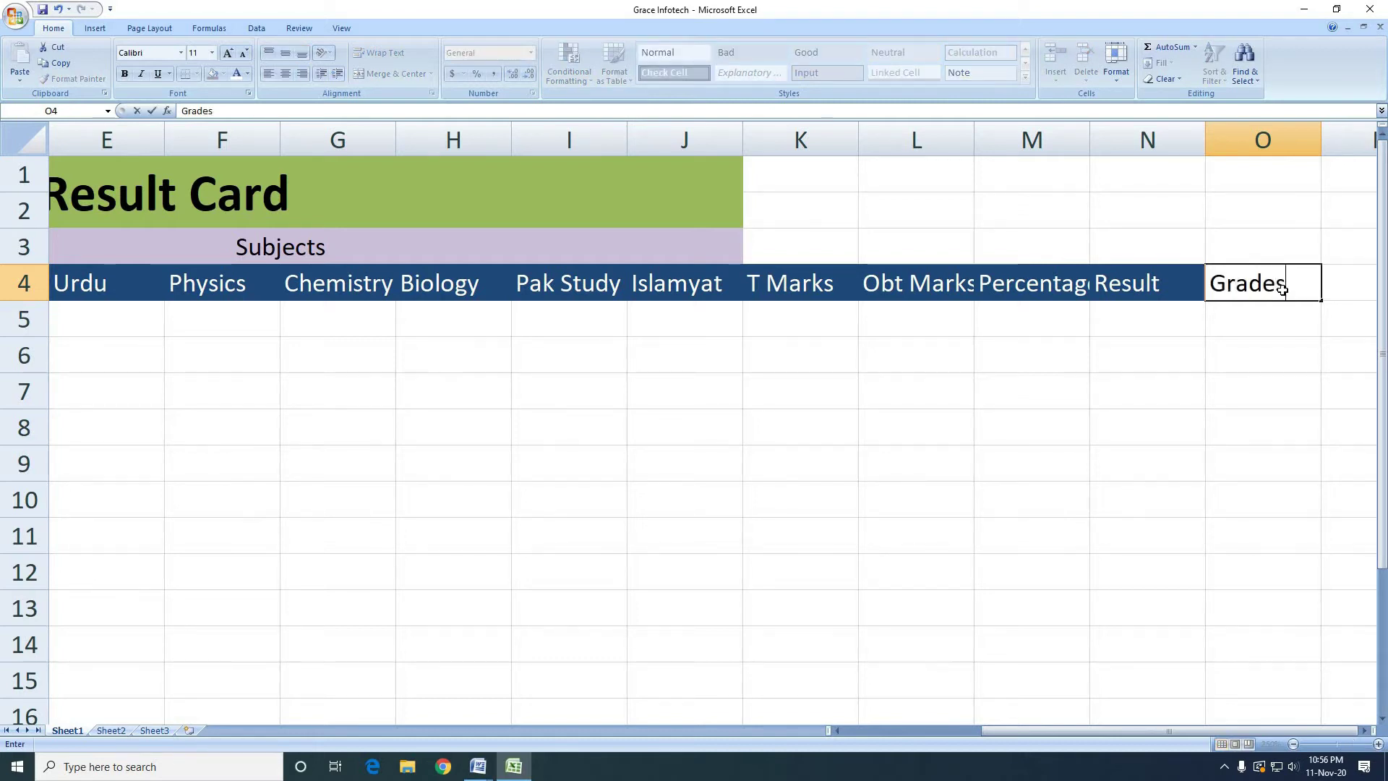
key("Tab")
type("Re")
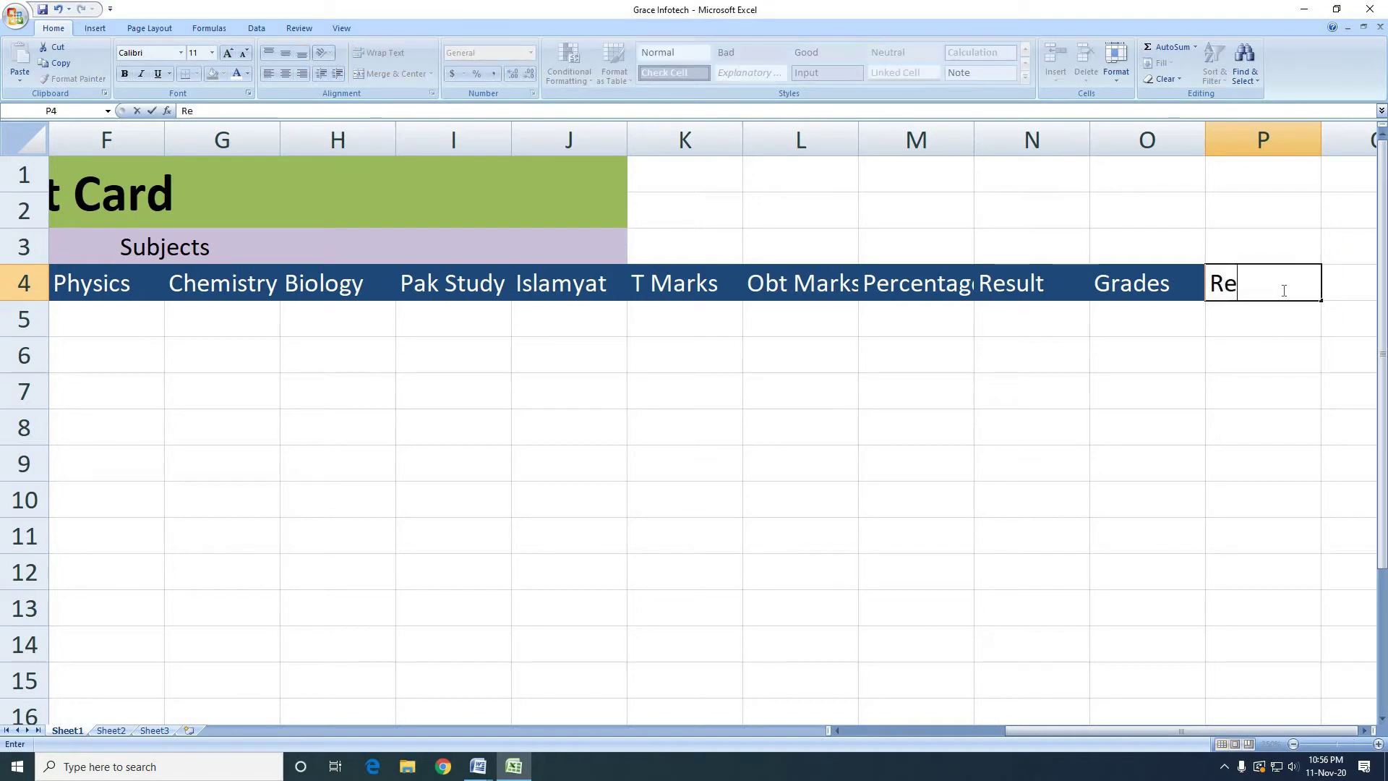
type("marks")
key("Return")
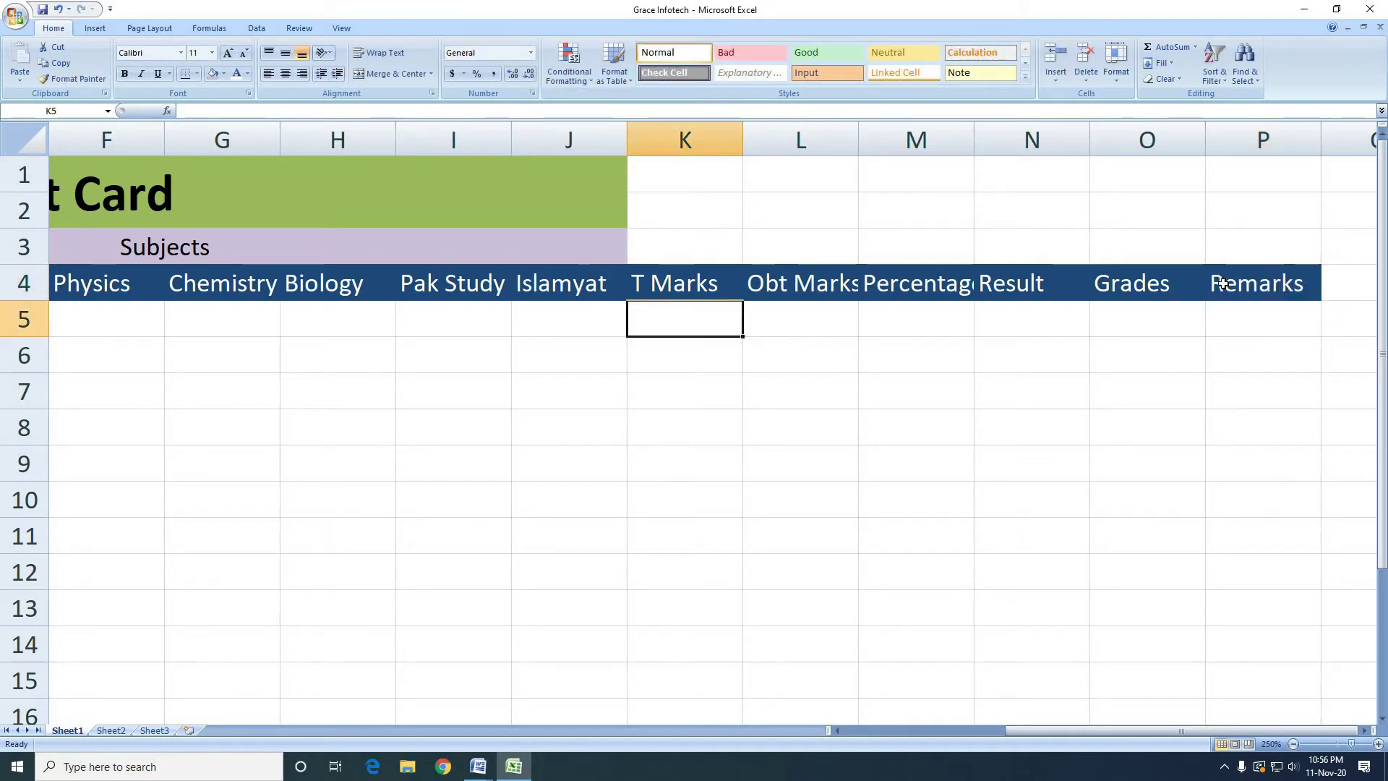
- Center the text of all column headers in A4:P4
left_click_drag(1260, 284, 127, 282)
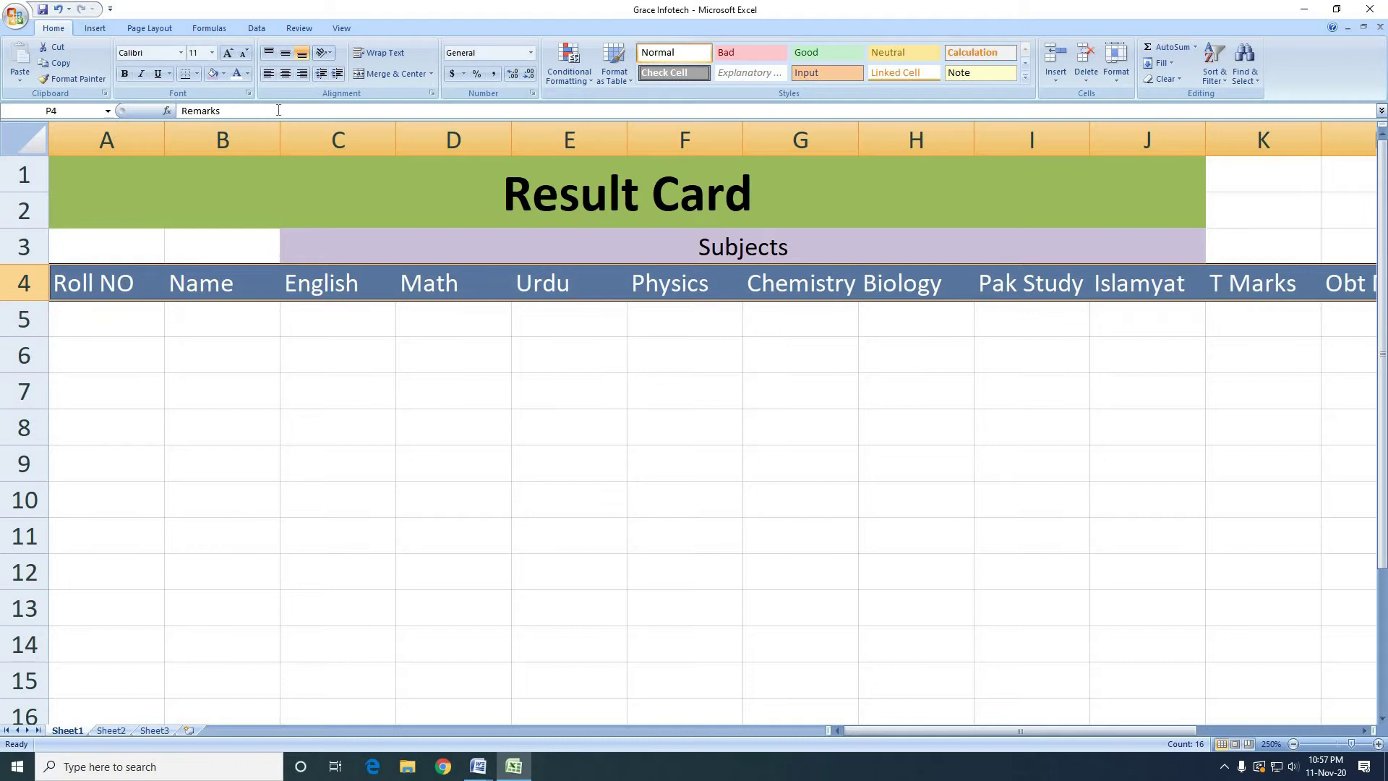
left_click(284, 76)
left_click(607, 462)
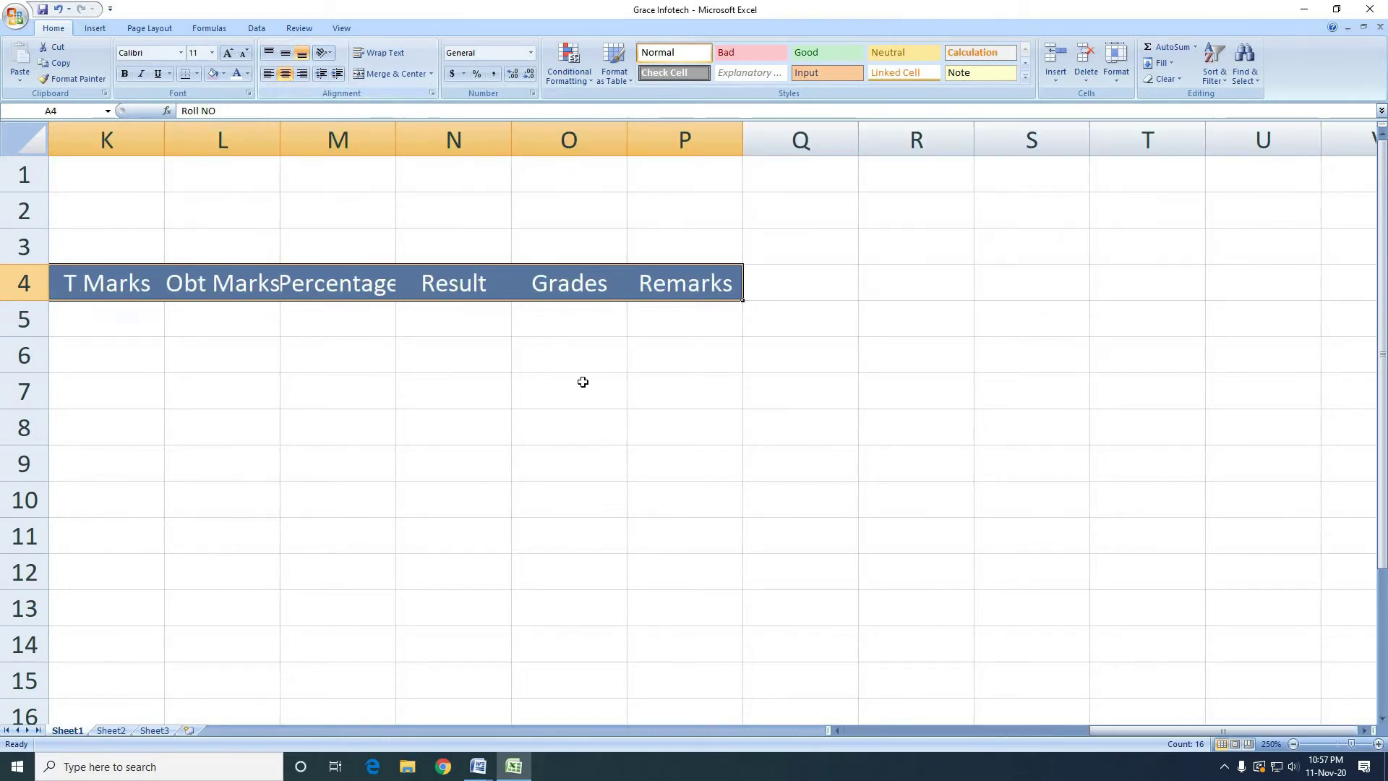
- AutoFit the widths of the "Percentage" column M and the "Obt Marks" column L
left_click(344, 296)
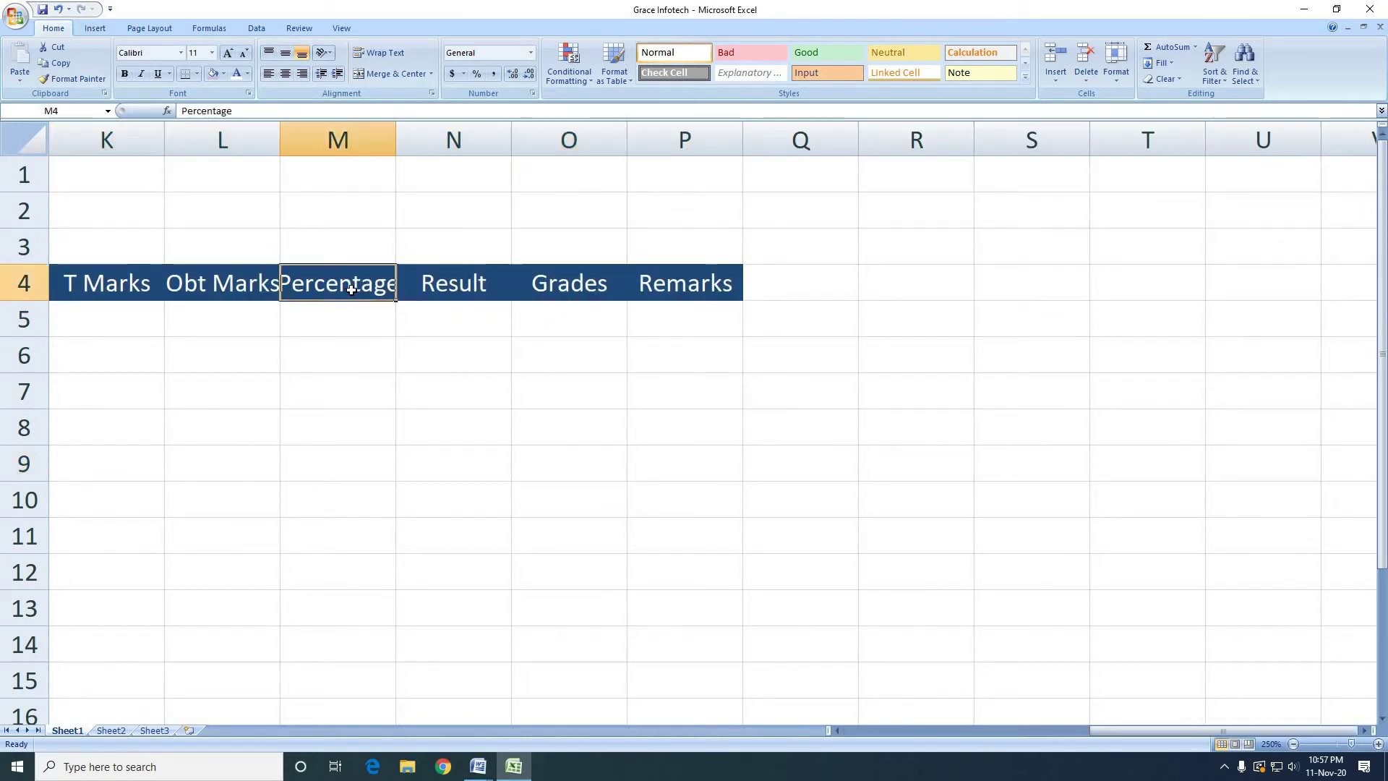
double_click(395, 144)
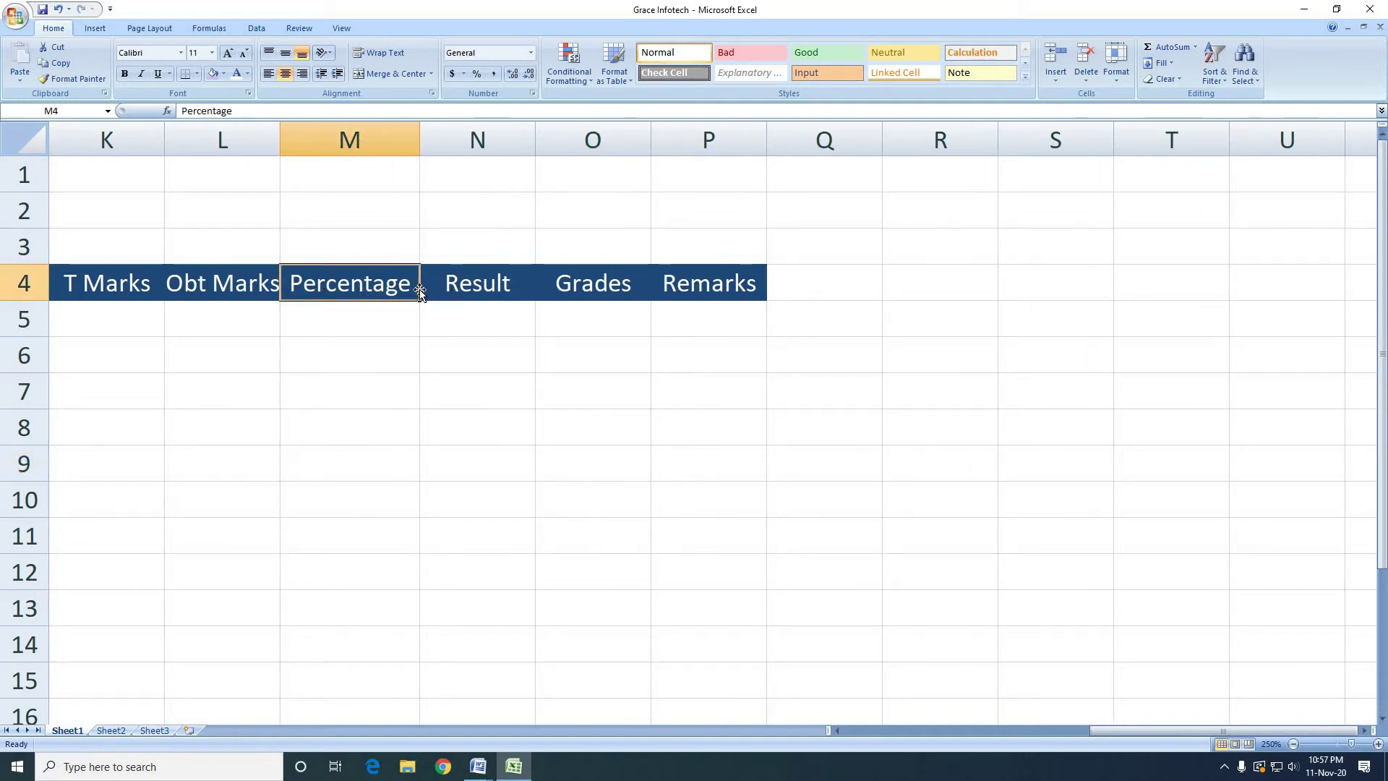
double_click(278, 144)
scroll(354, 425, "down", 3)
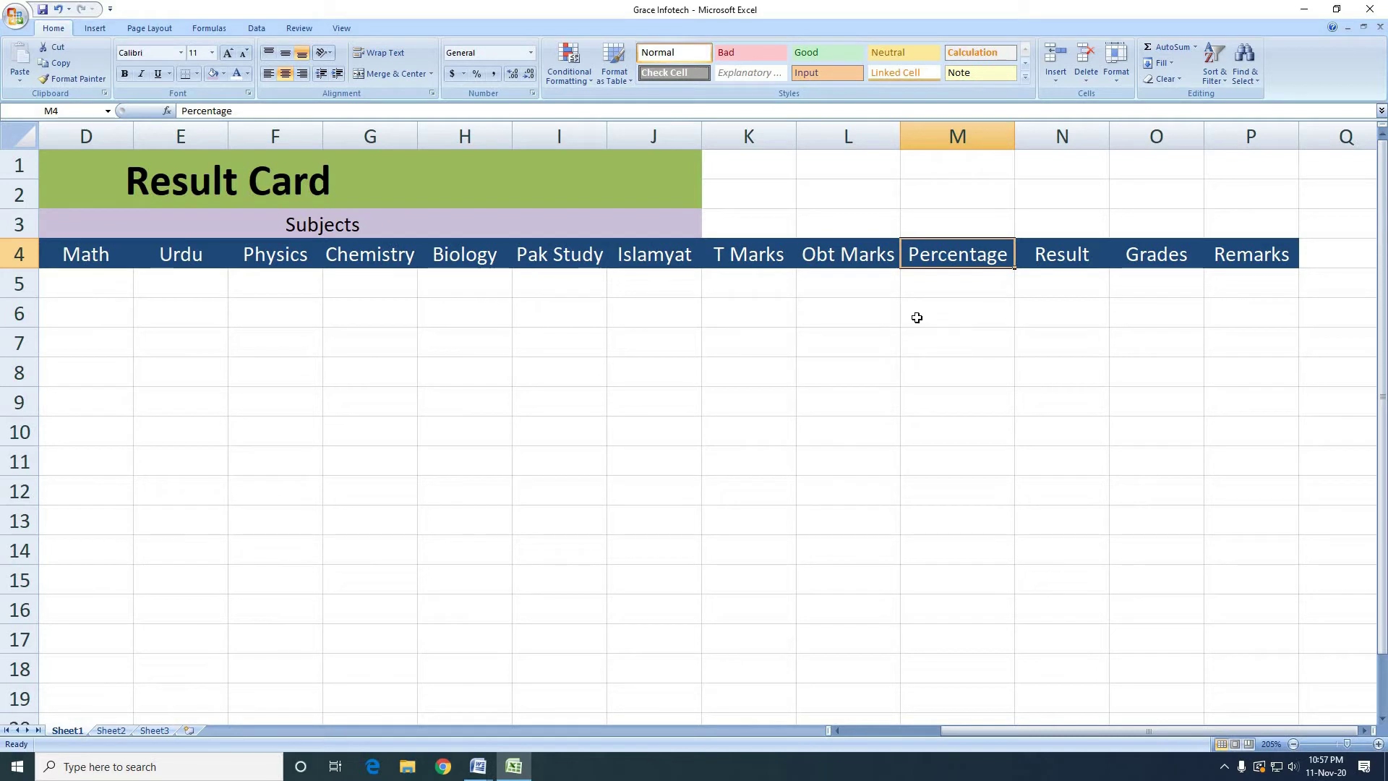
- Widen the "Pak Study" column I slightly to give its header more room
scroll(665, 317, "left", 3)
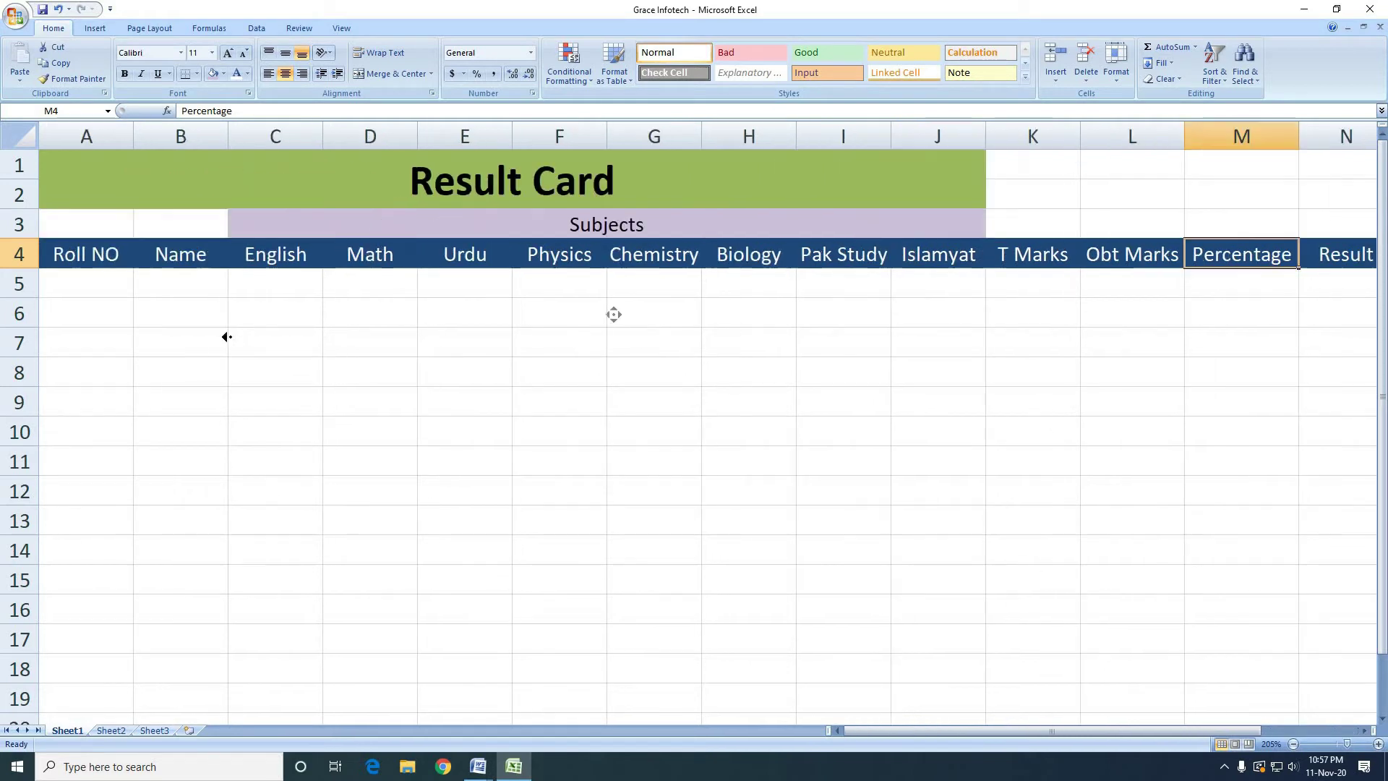
left_click(875, 254)
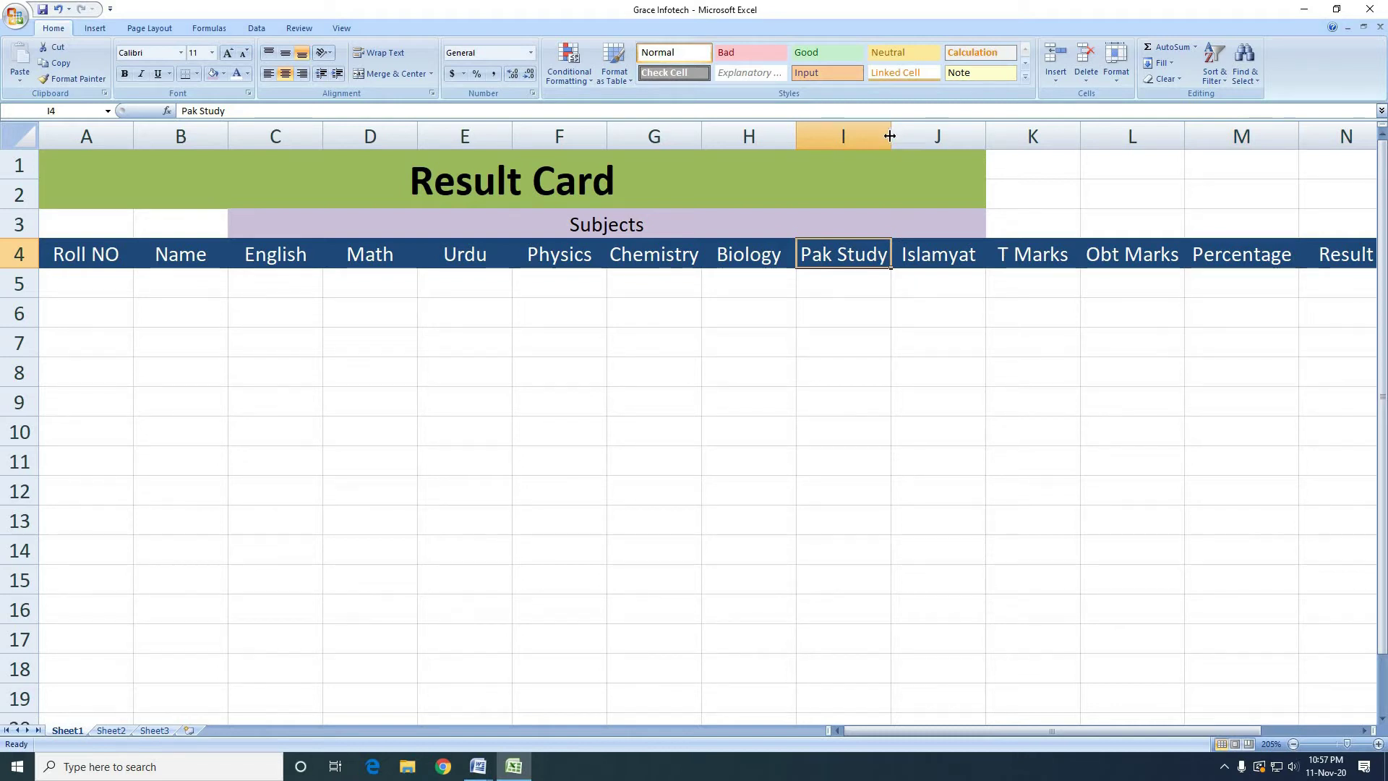
left_click_drag(890, 136, 895, 136)
left_click(939, 344)
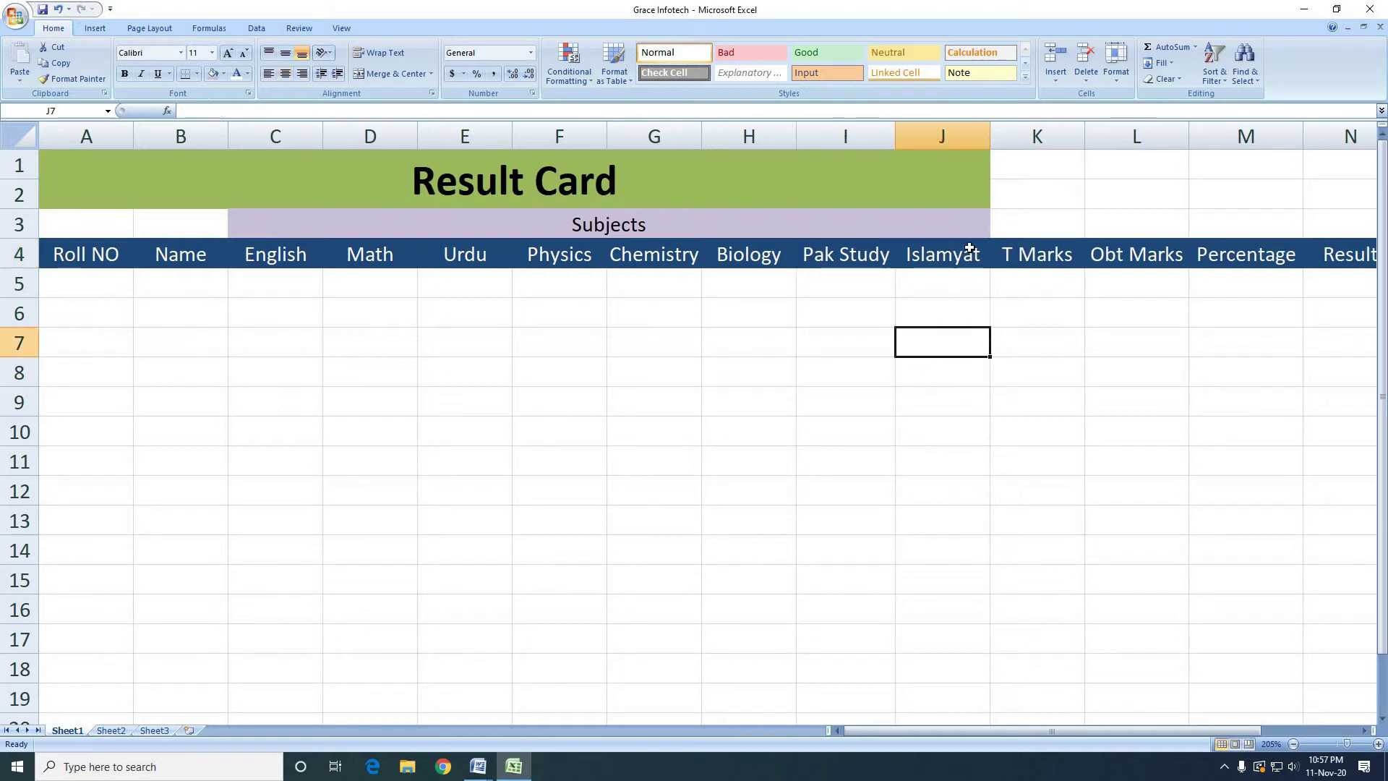
left_click(969, 251)
left_click(1045, 259)
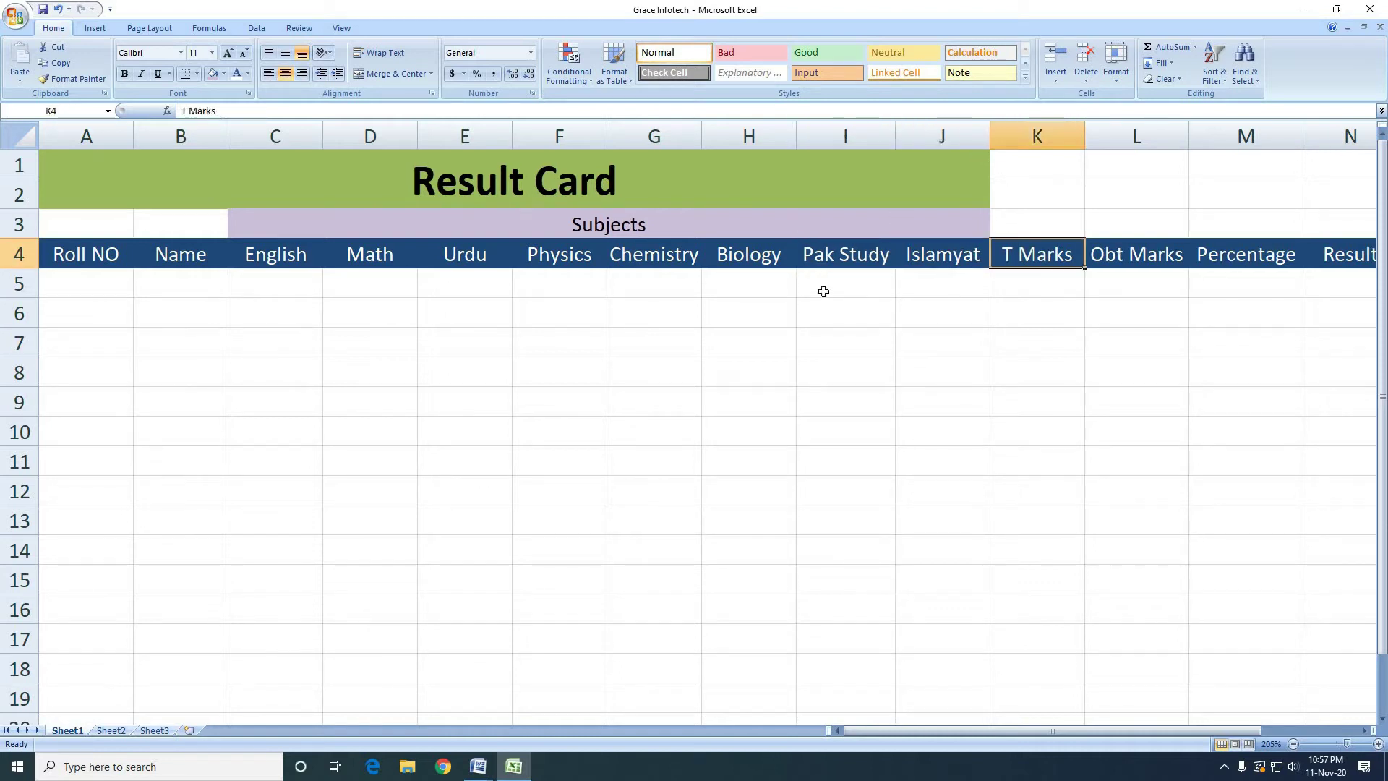
- Widen the "Chemistry" column G slightly to give its header more room
left_click(678, 258)
left_click_drag(701, 136, 711, 136)
left_click(574, 257)
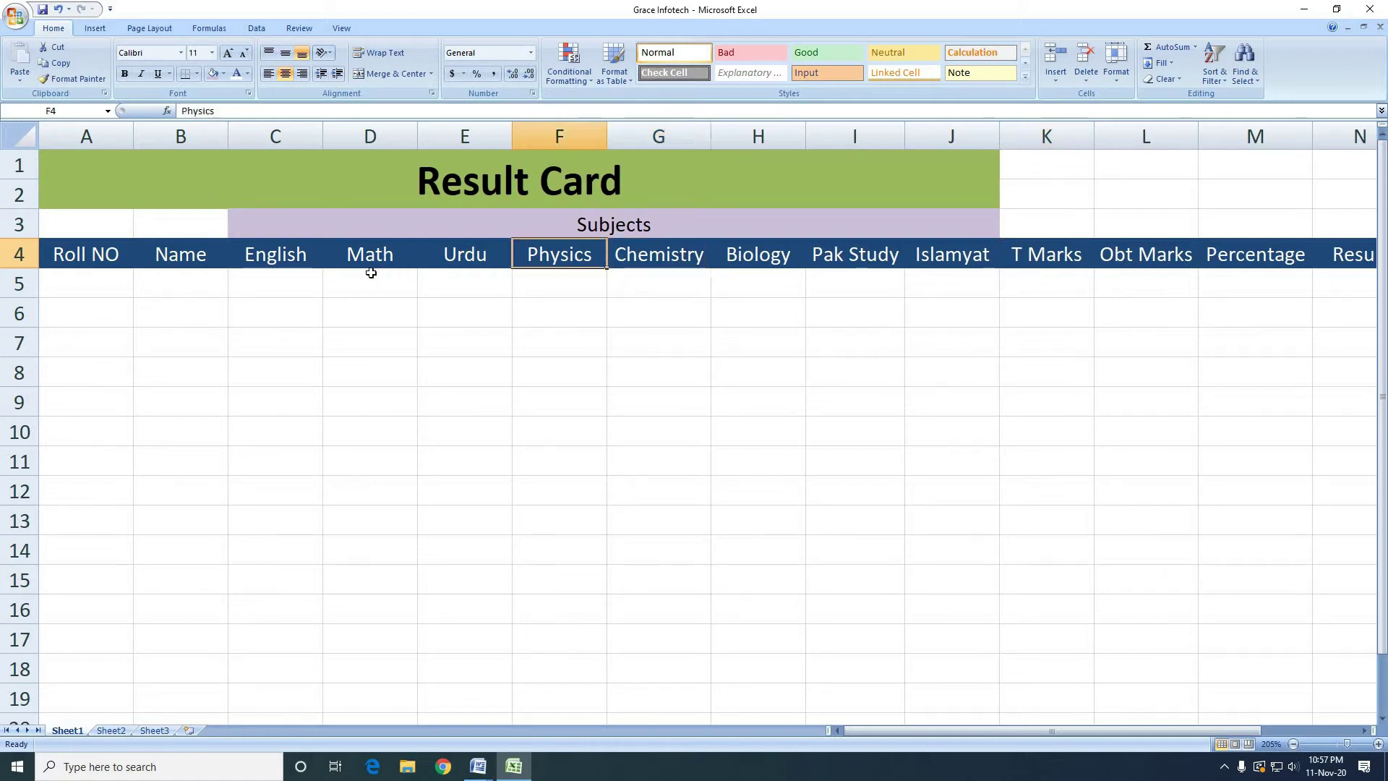
- Extend the merged and centered "Result Card" title across A1:P2, above all the column headers
left_click(95, 287)
scroll(436, 395, "down", 1)
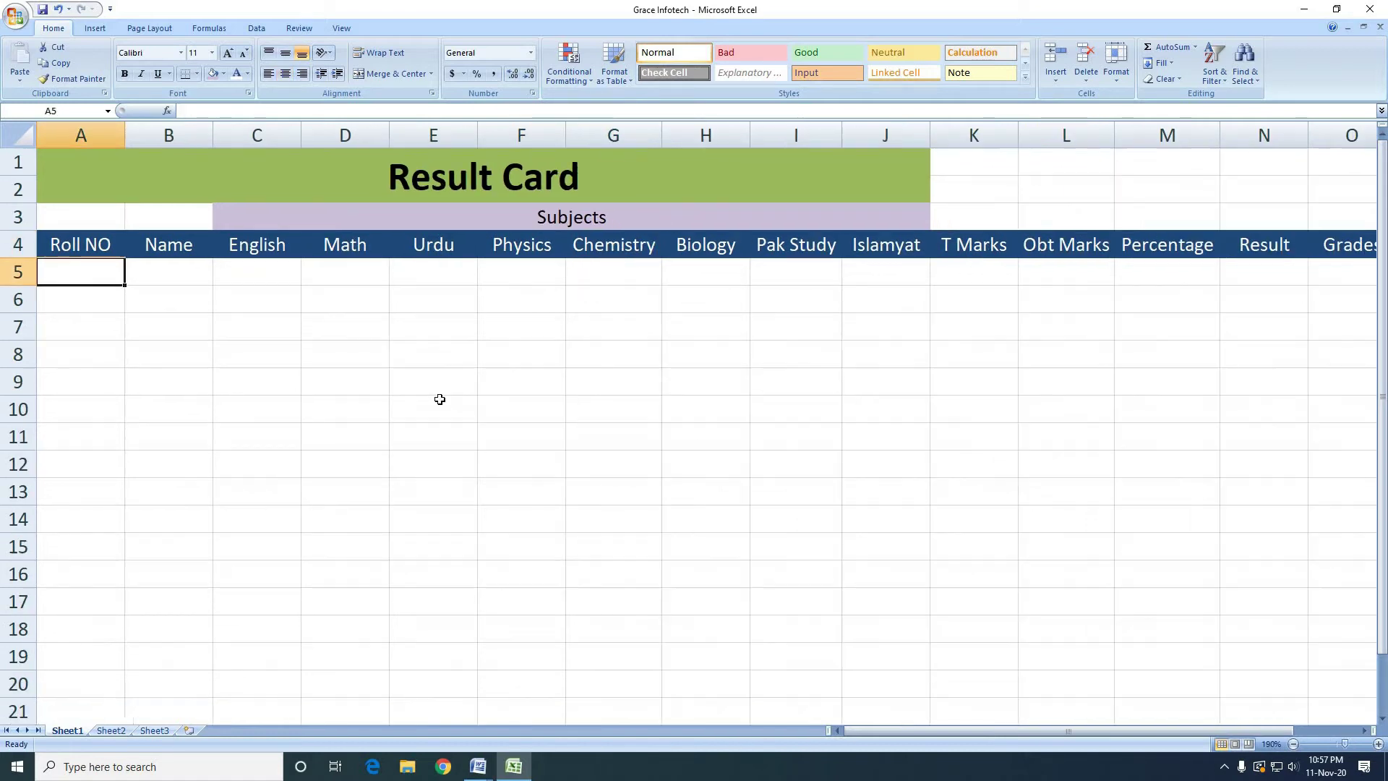
scroll(436, 396, "down", 1)
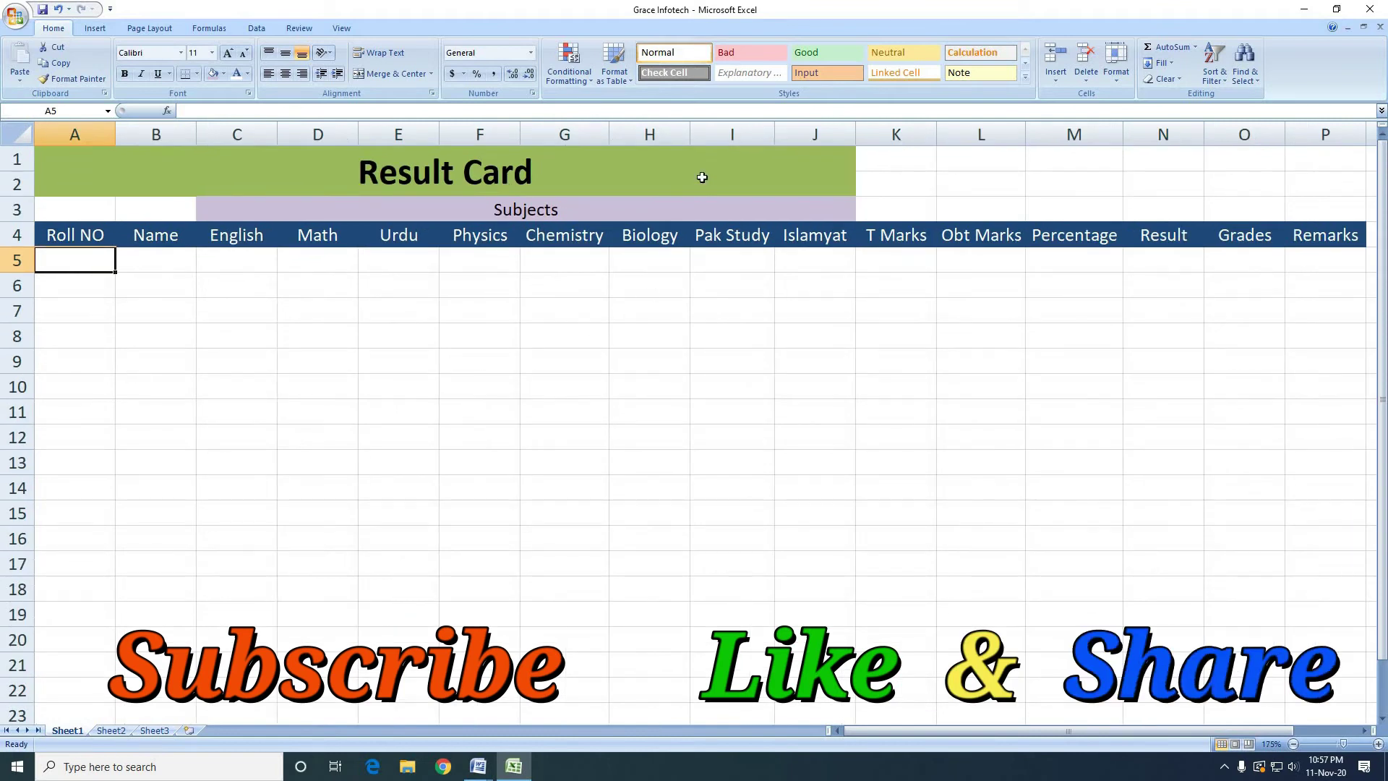
left_click_drag(702, 177, 1345, 177)
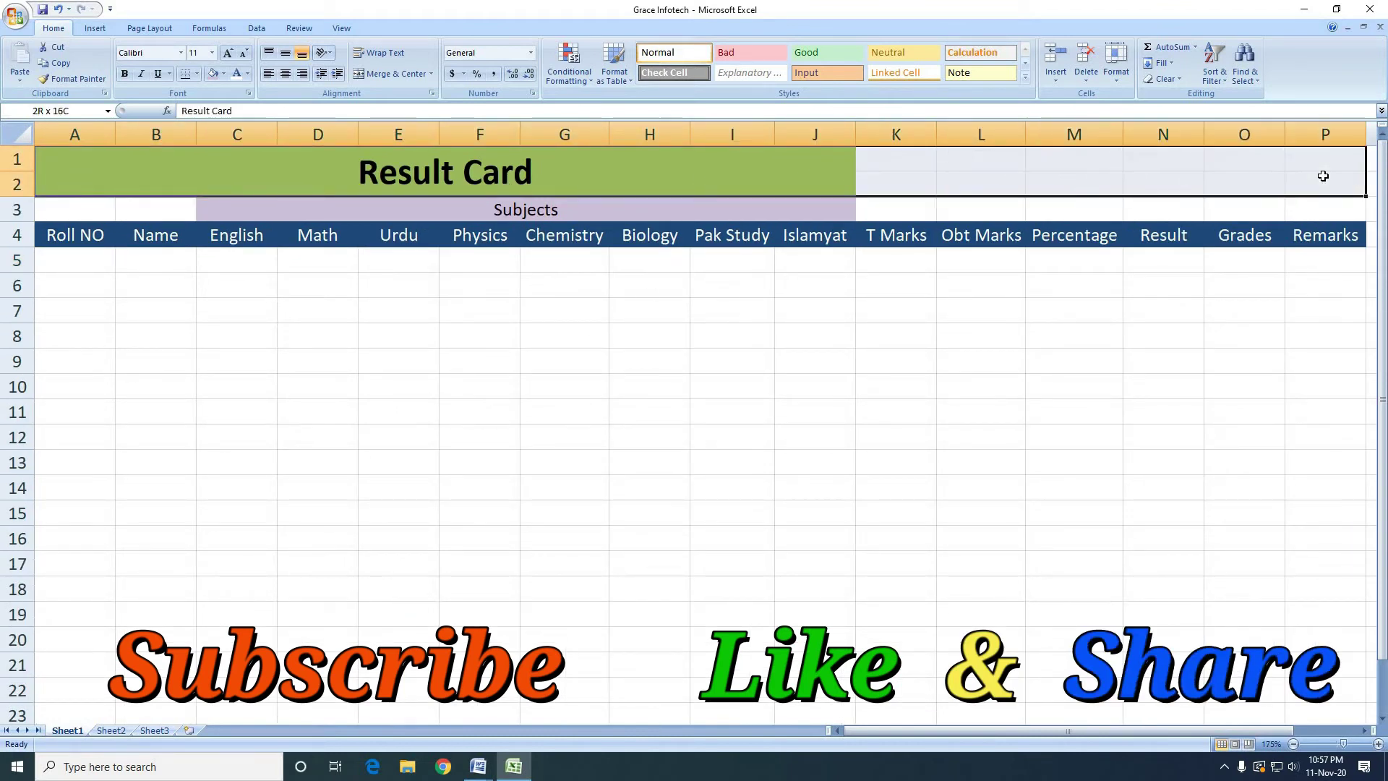
left_click(392, 77)
left_click(392, 77)
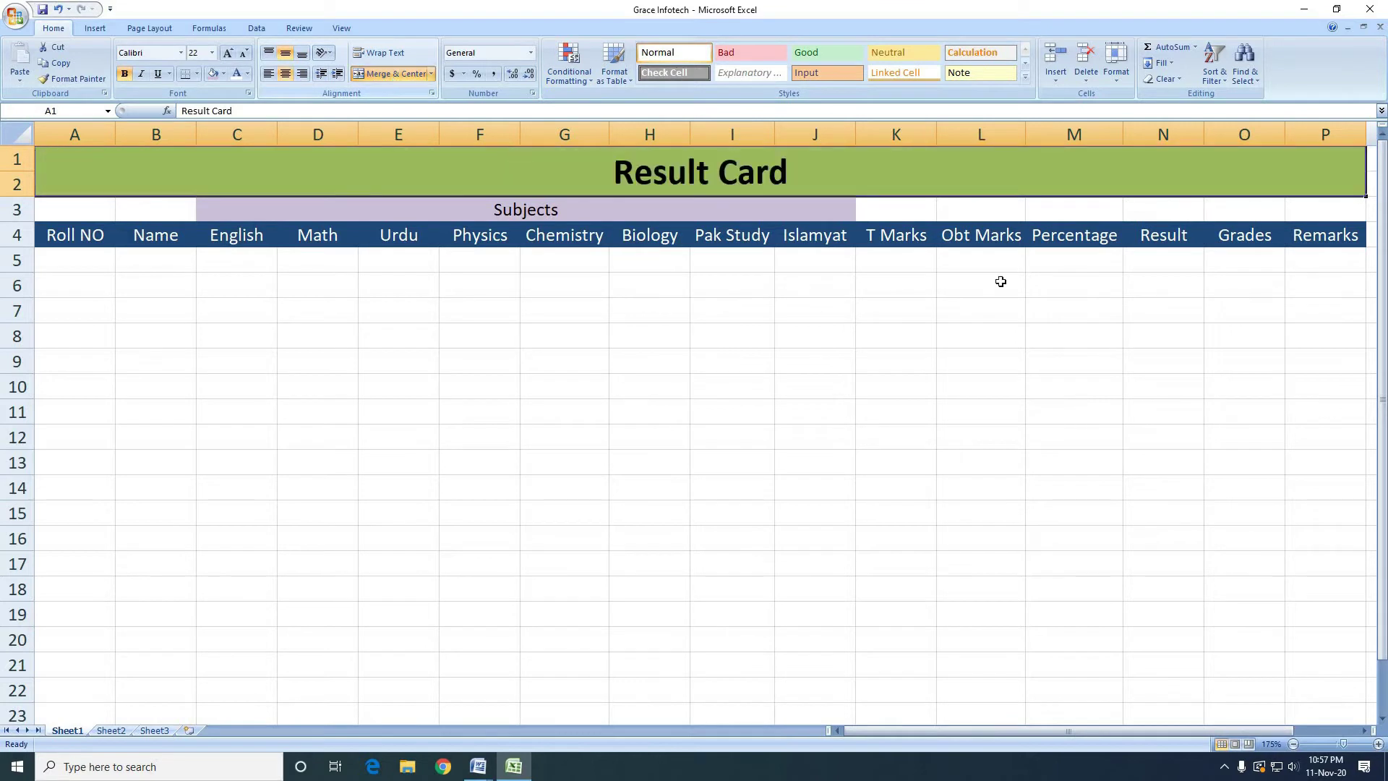
left_click(1295, 356)
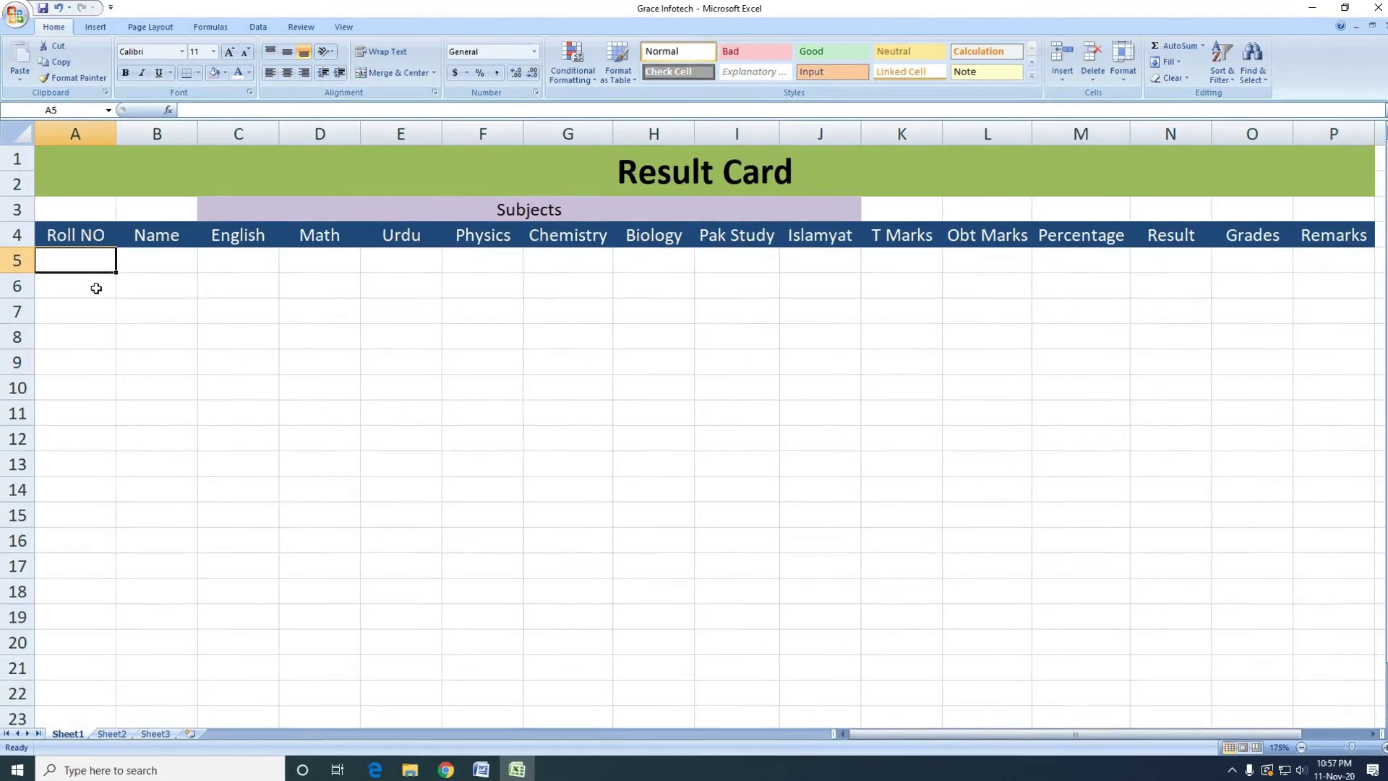
- Enter 1 in A5 and fill the Roll NO column down as a series to 10 in A14
type("1")
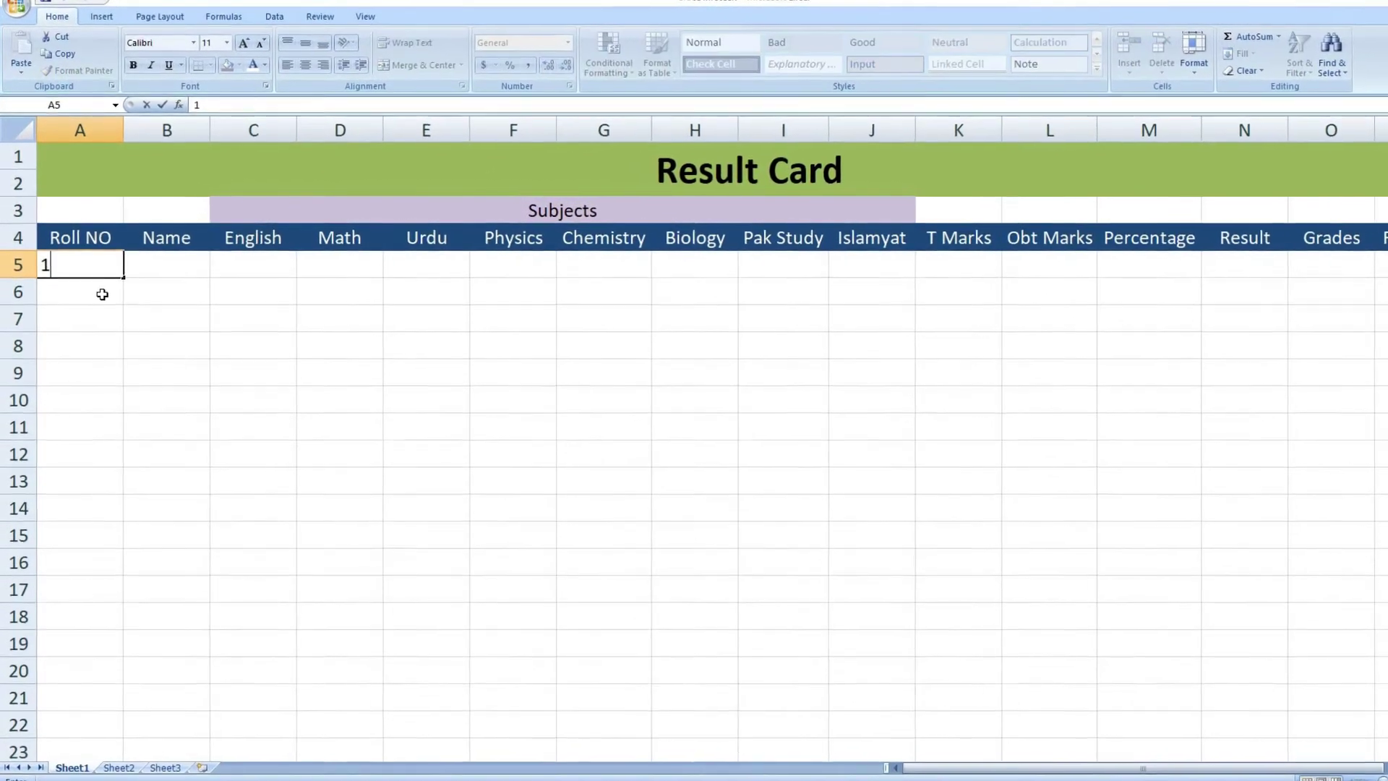
key("Return")
left_click(114, 273)
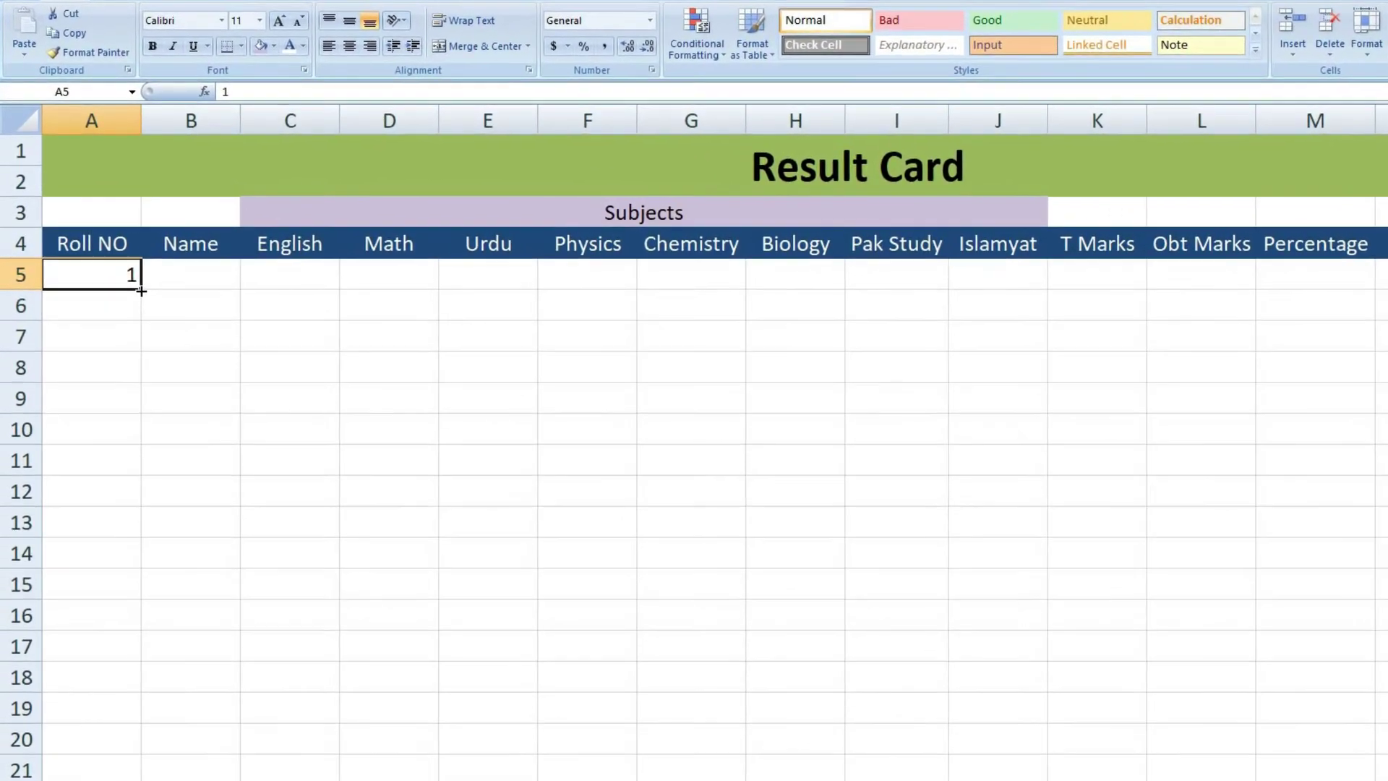
left_click_drag(149, 296, 176, 634)
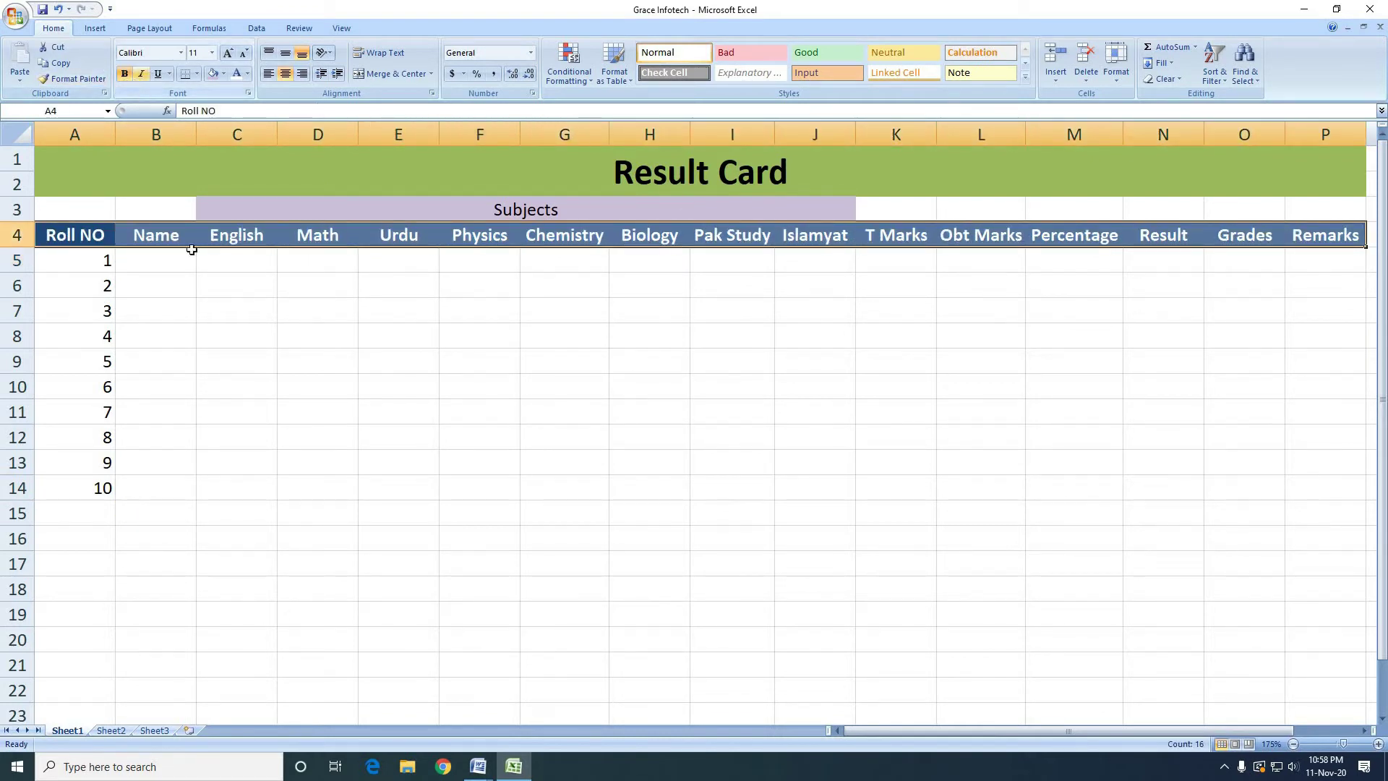
- Enter the names of the first two students in B5 and B6 of the Name column
left_click(157, 264)
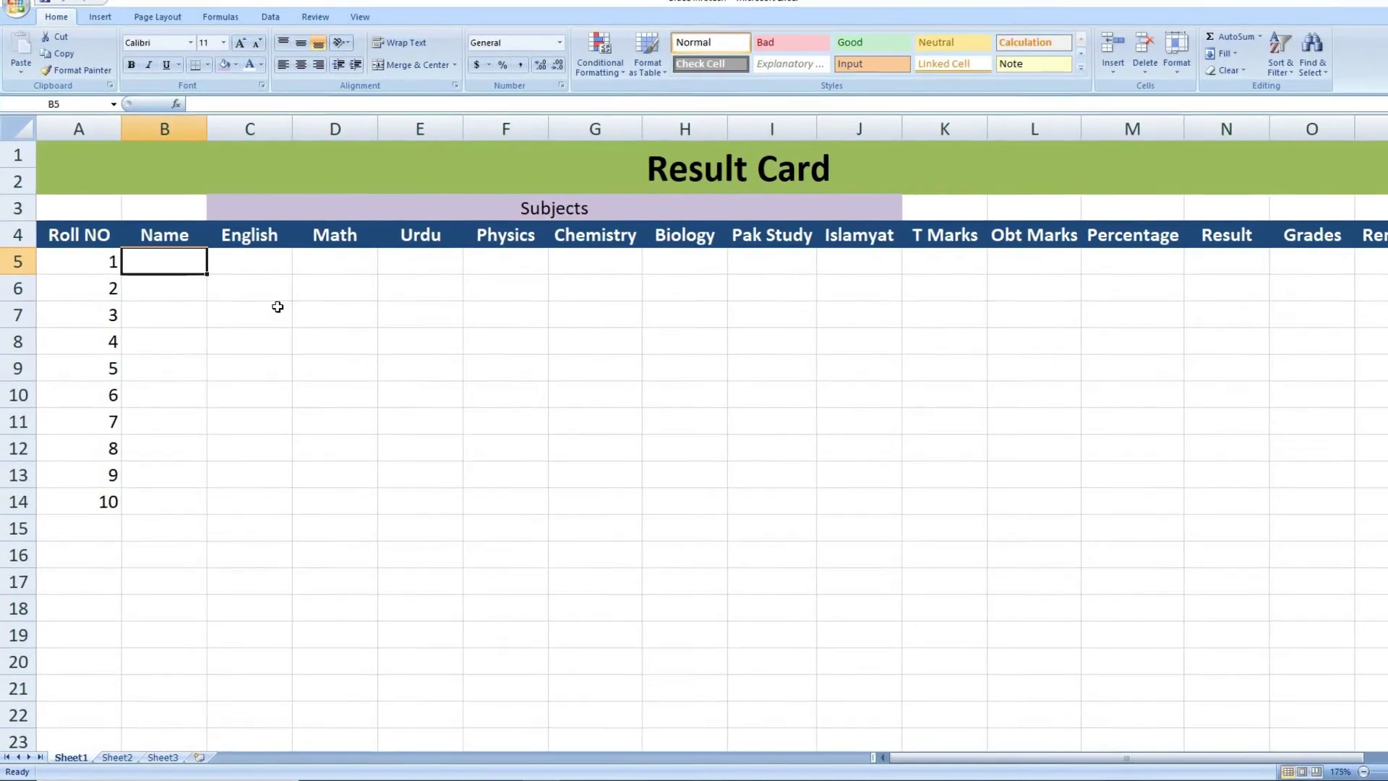
type("Uma")
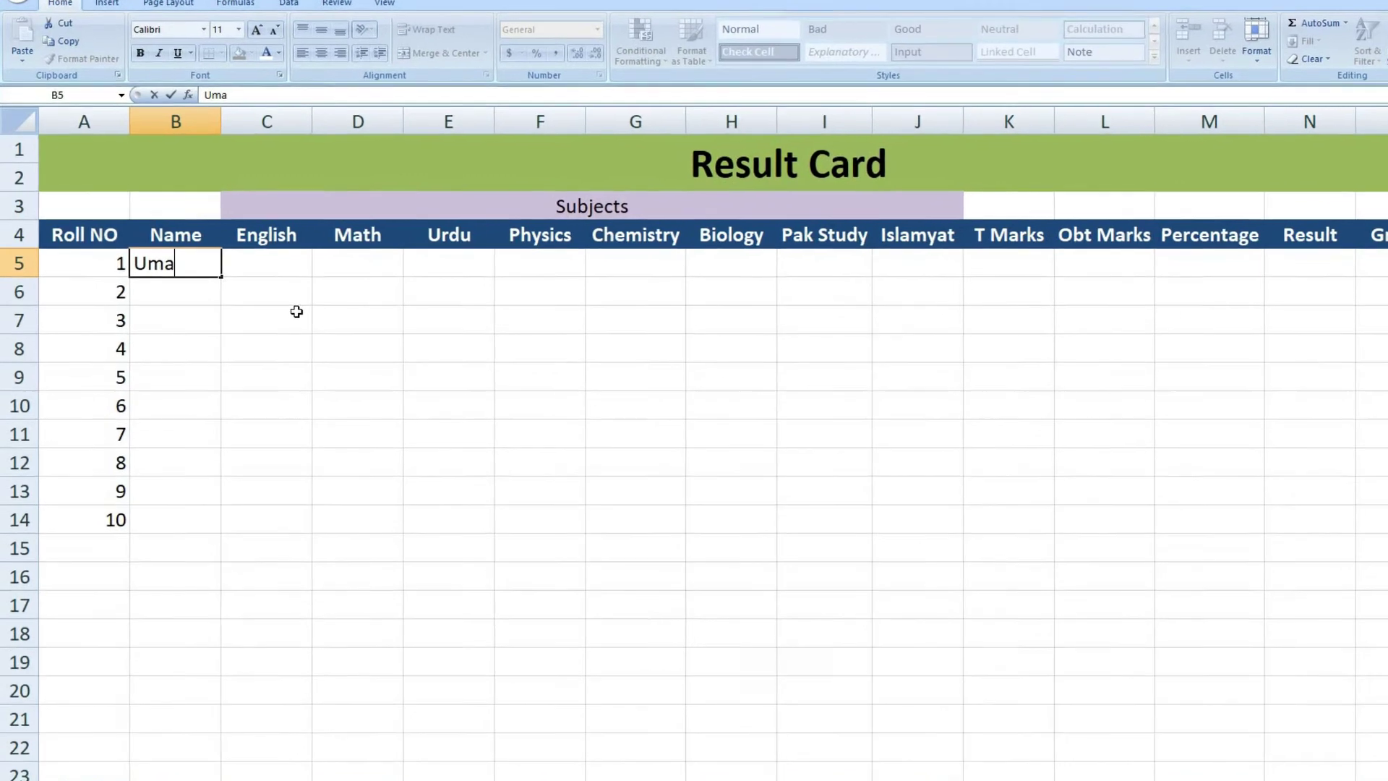
type("r")
key("Return")
type("Usm")
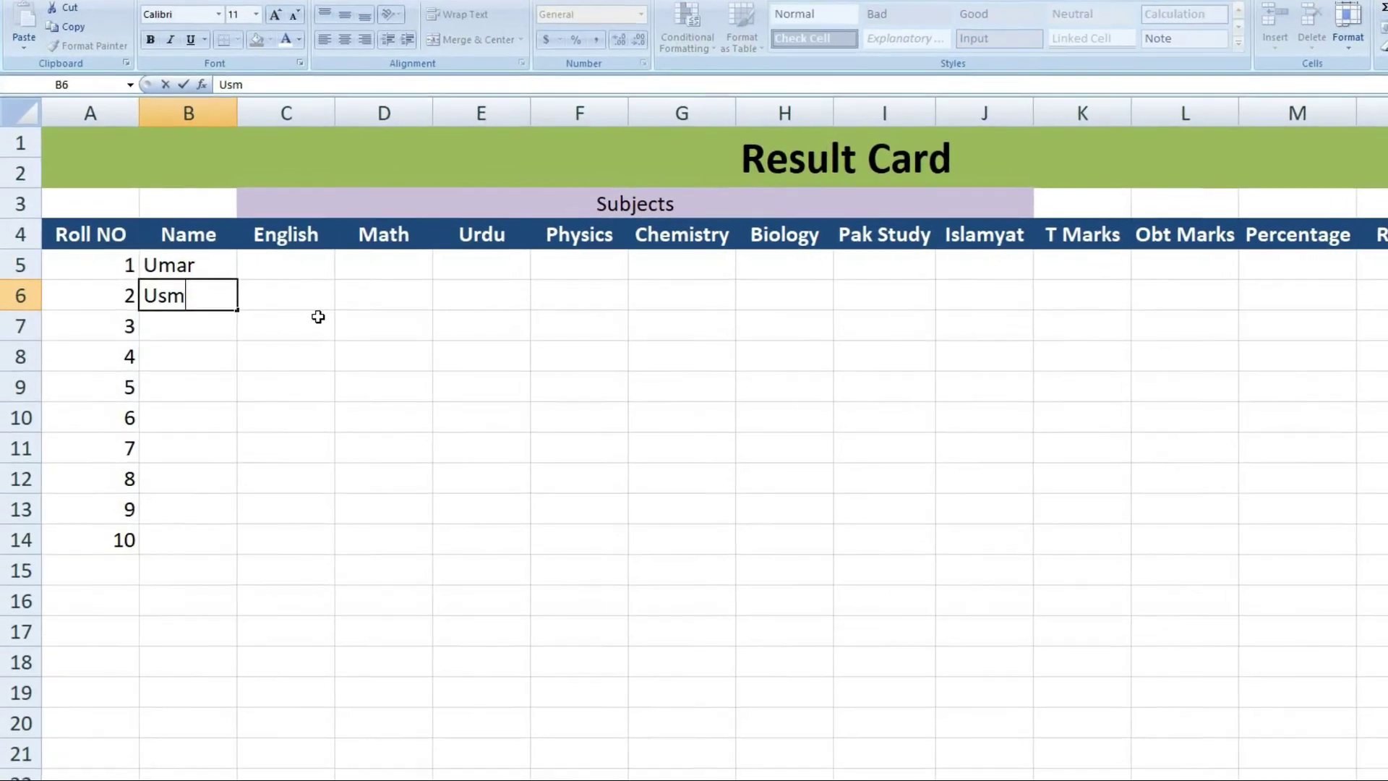
type("an")
key("Return")
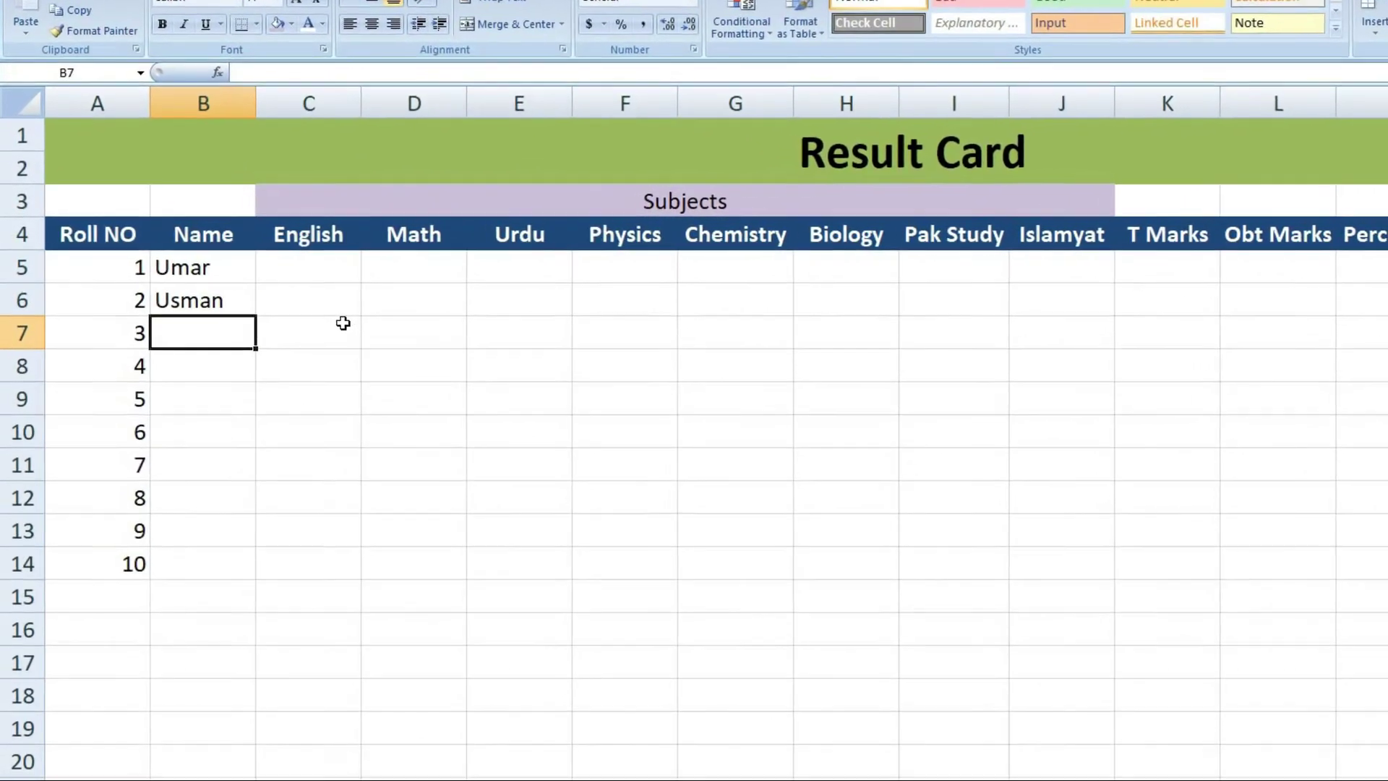
- Enter the names of the students with roll numbers 3 to 5 in B7:B9
type("Ramza")
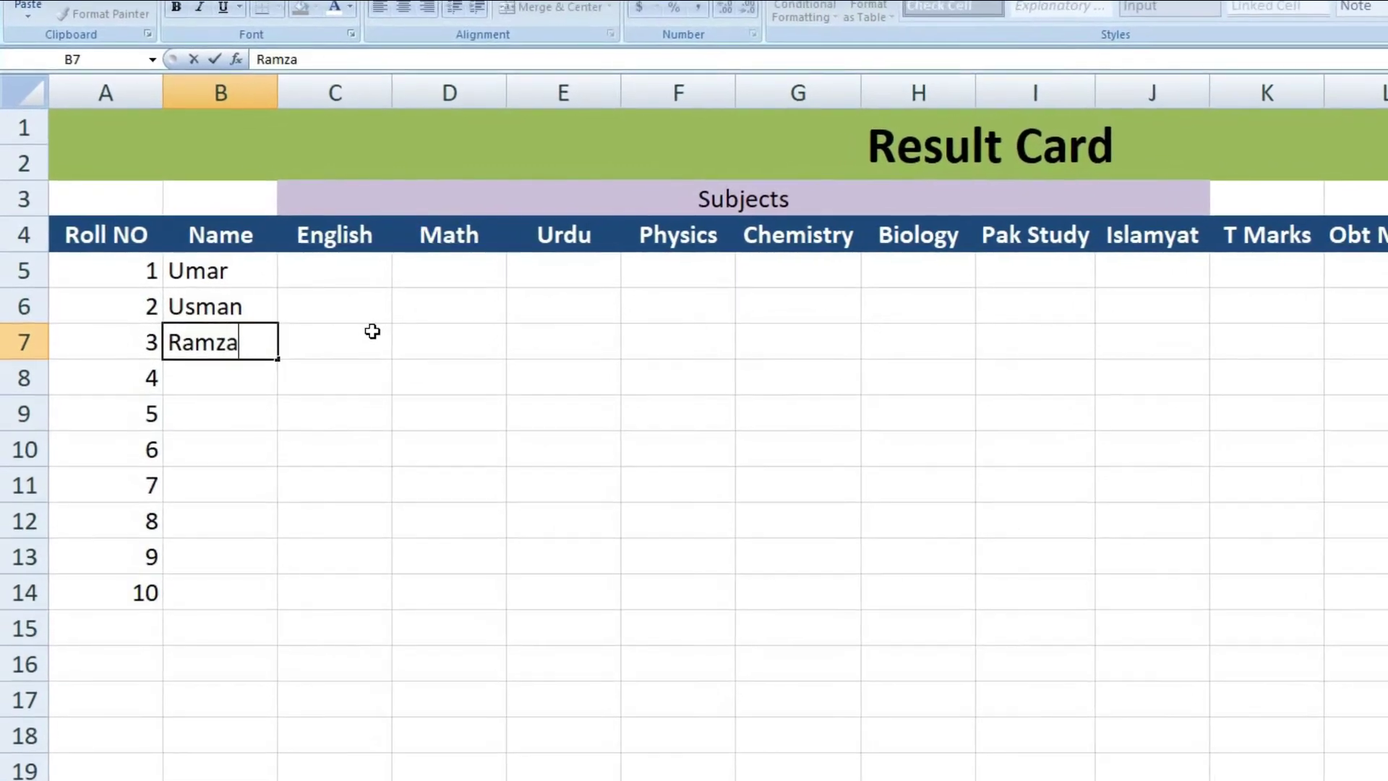
type("n")
key("Return")
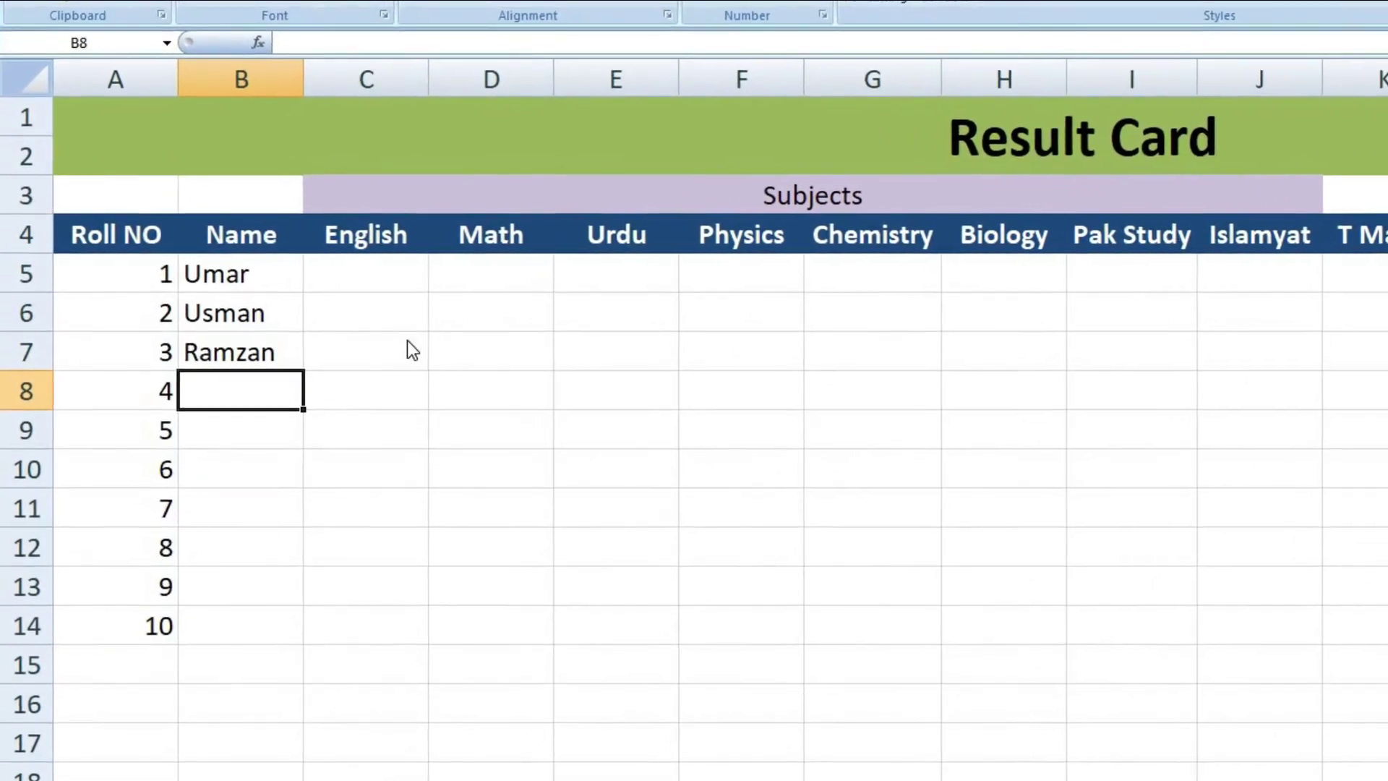
type("Husnain")
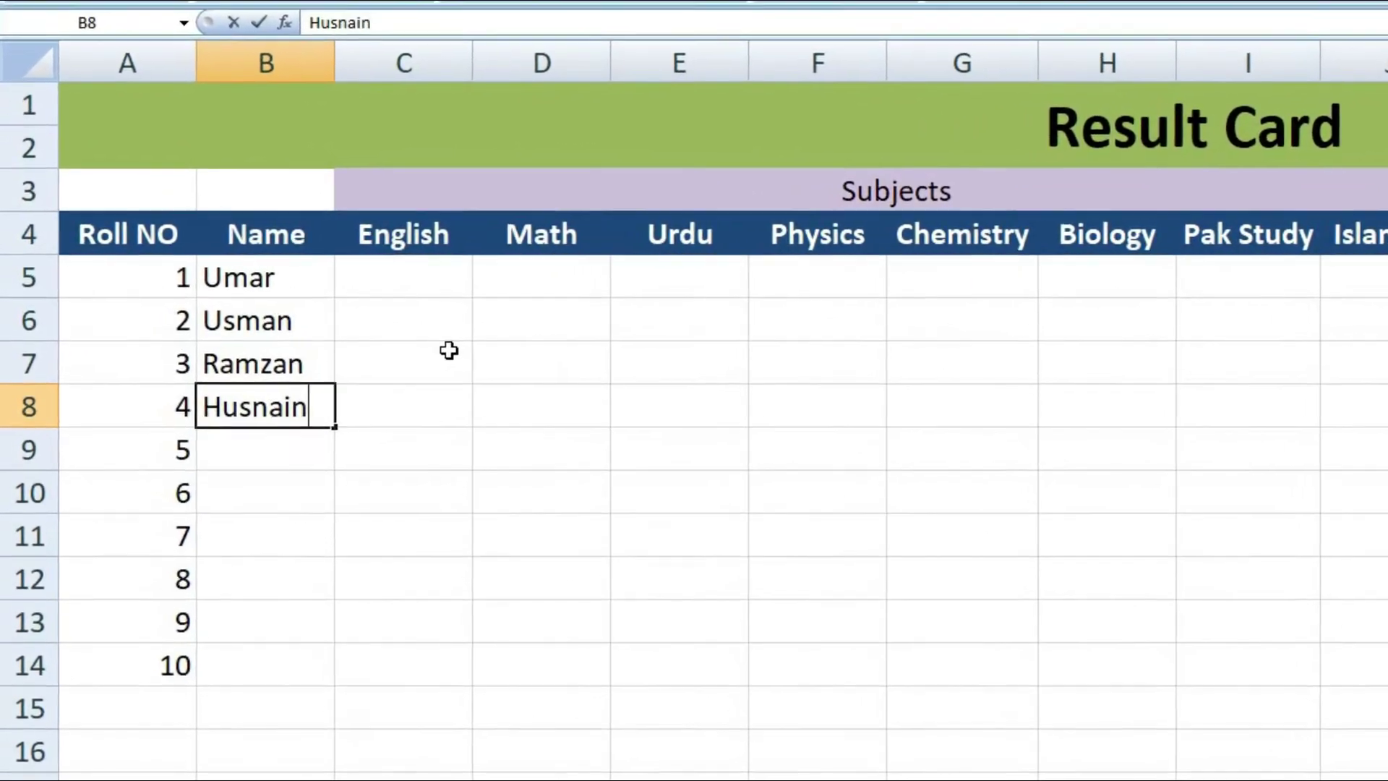
key("Return")
type("Ali")
key("Return")
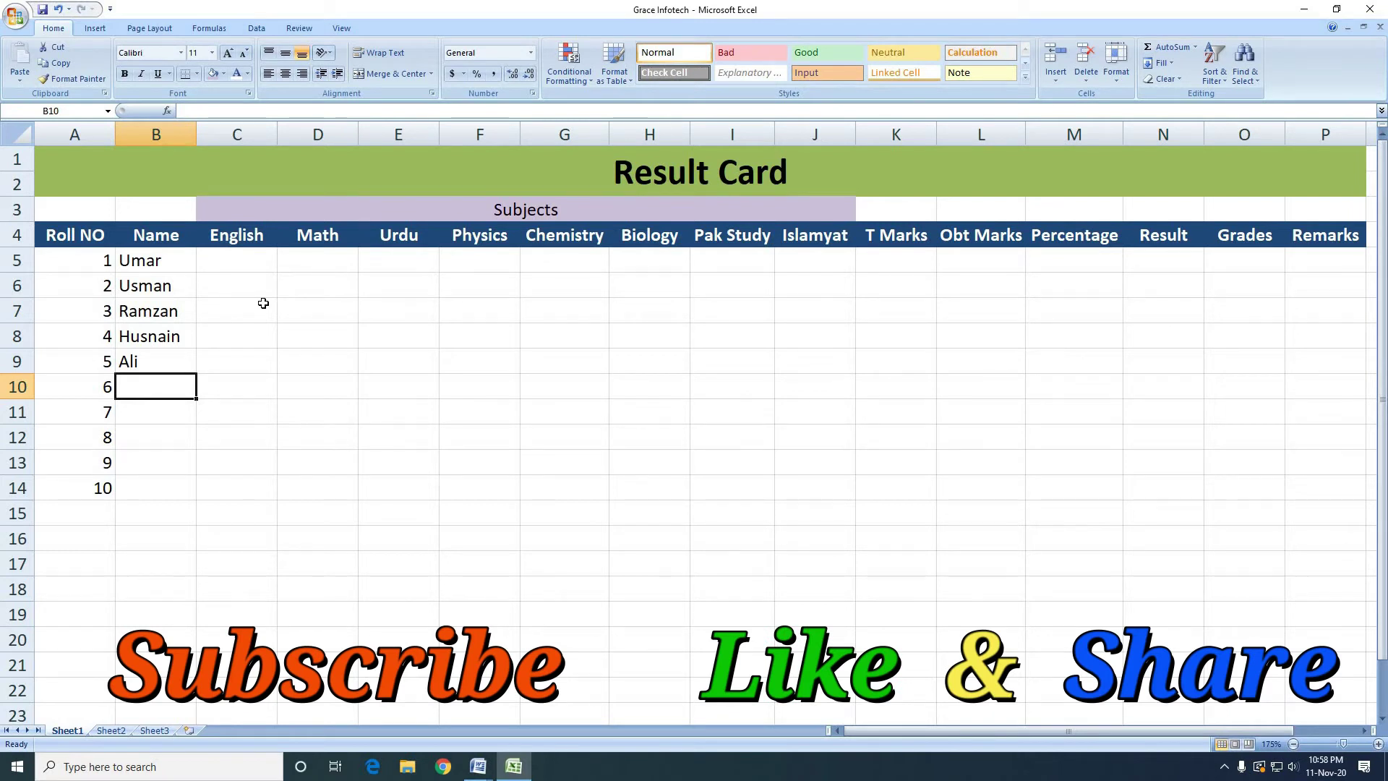
- Make the "Subjects" heading in the merged cell C3 bold
key("Right")
key("Up")
key("Up")
key("Up")
key("Up")
key("Up")
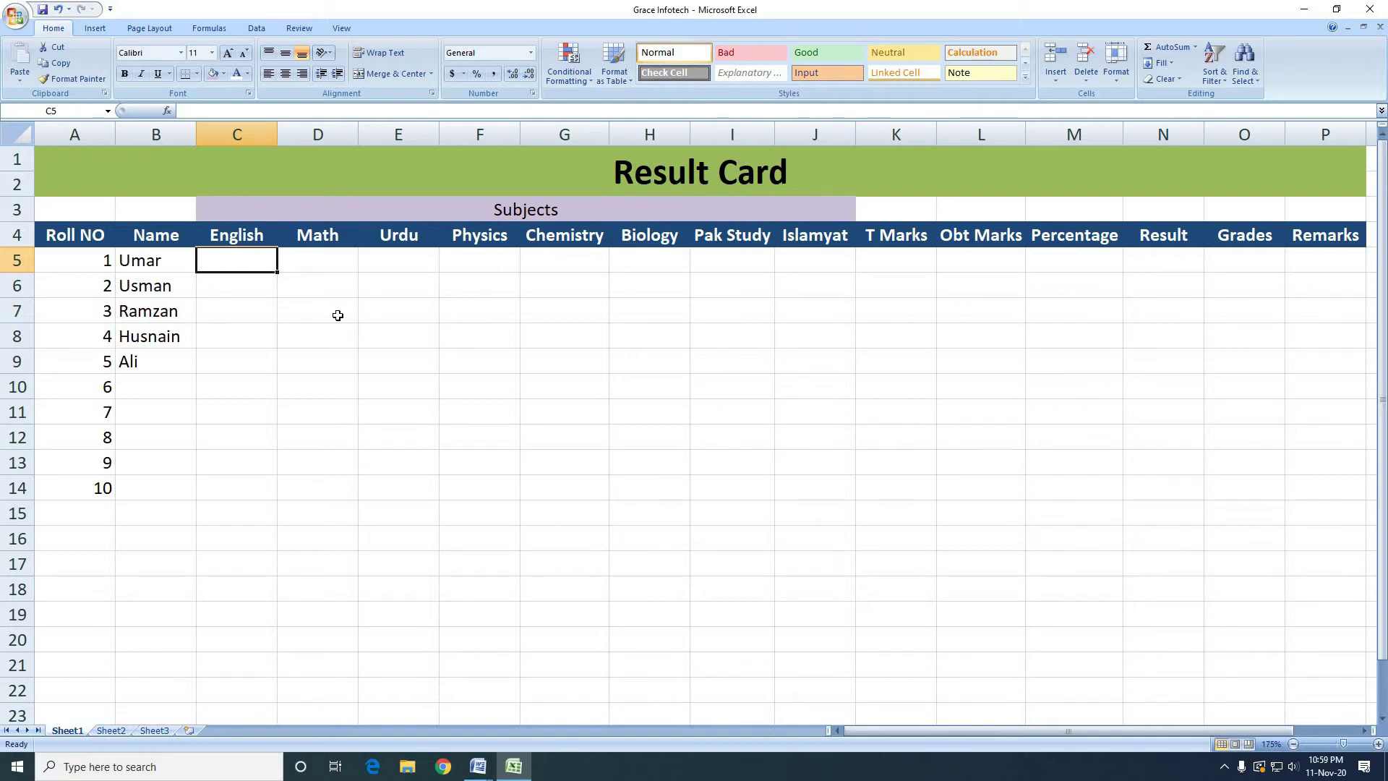
left_click(481, 208)
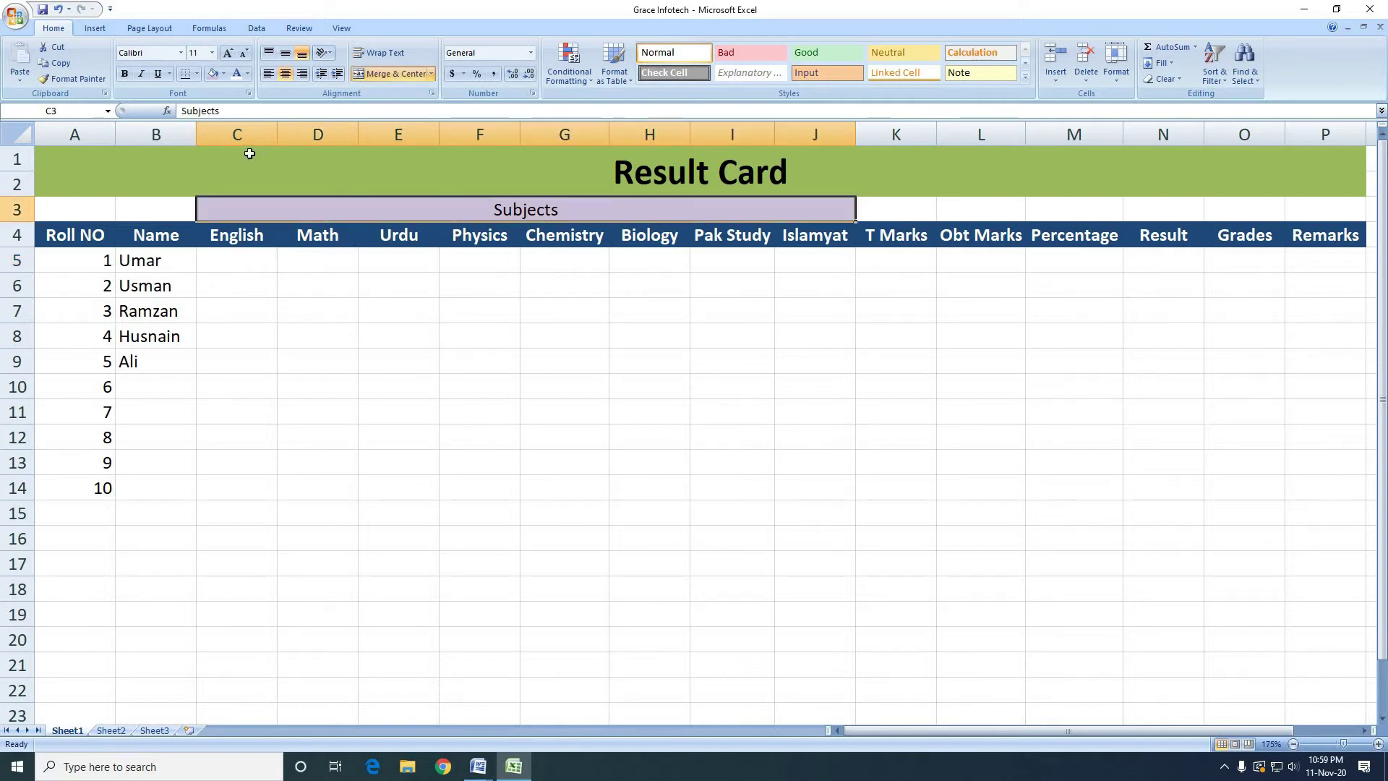
left_click(124, 73)
- Enter the first student's marks in row 5: English 72, Math 75 and Urdu 70
left_click(237, 263)
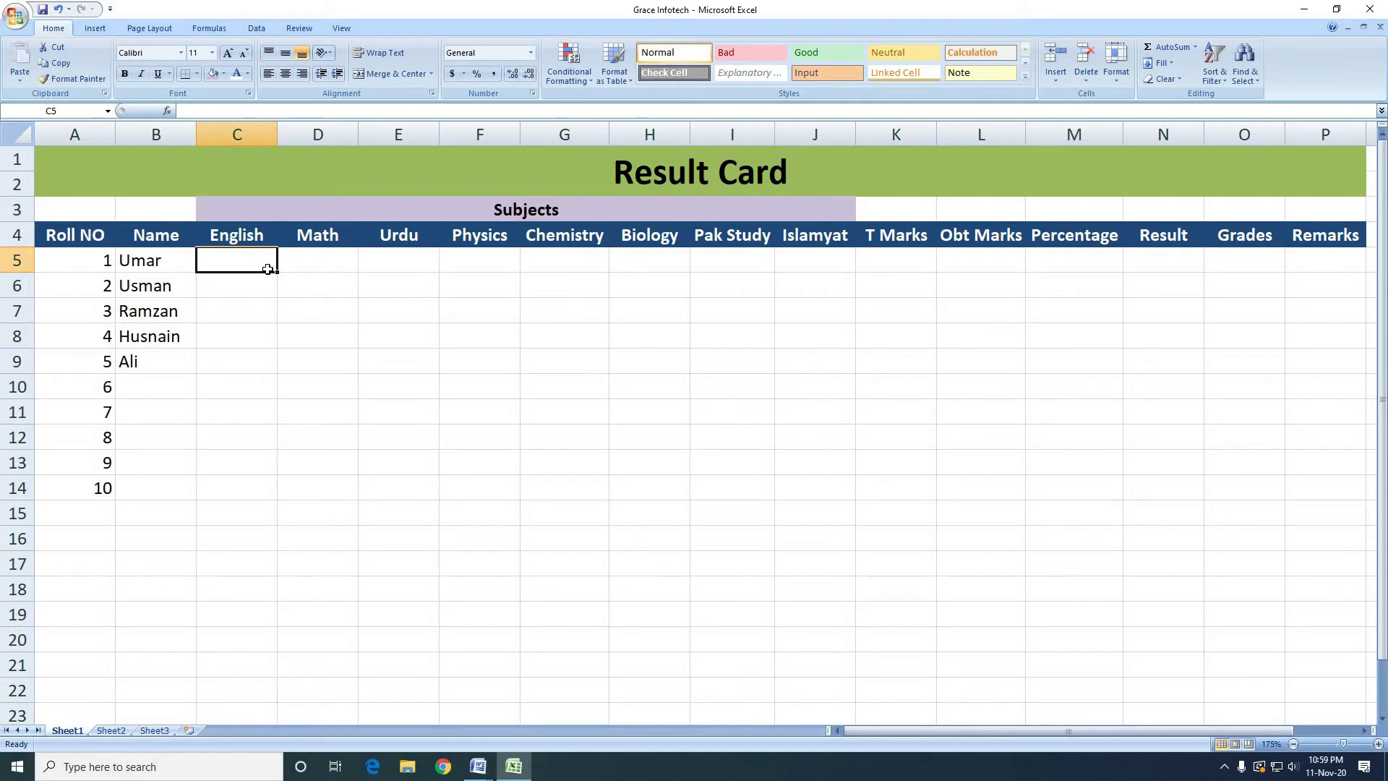
type("72")
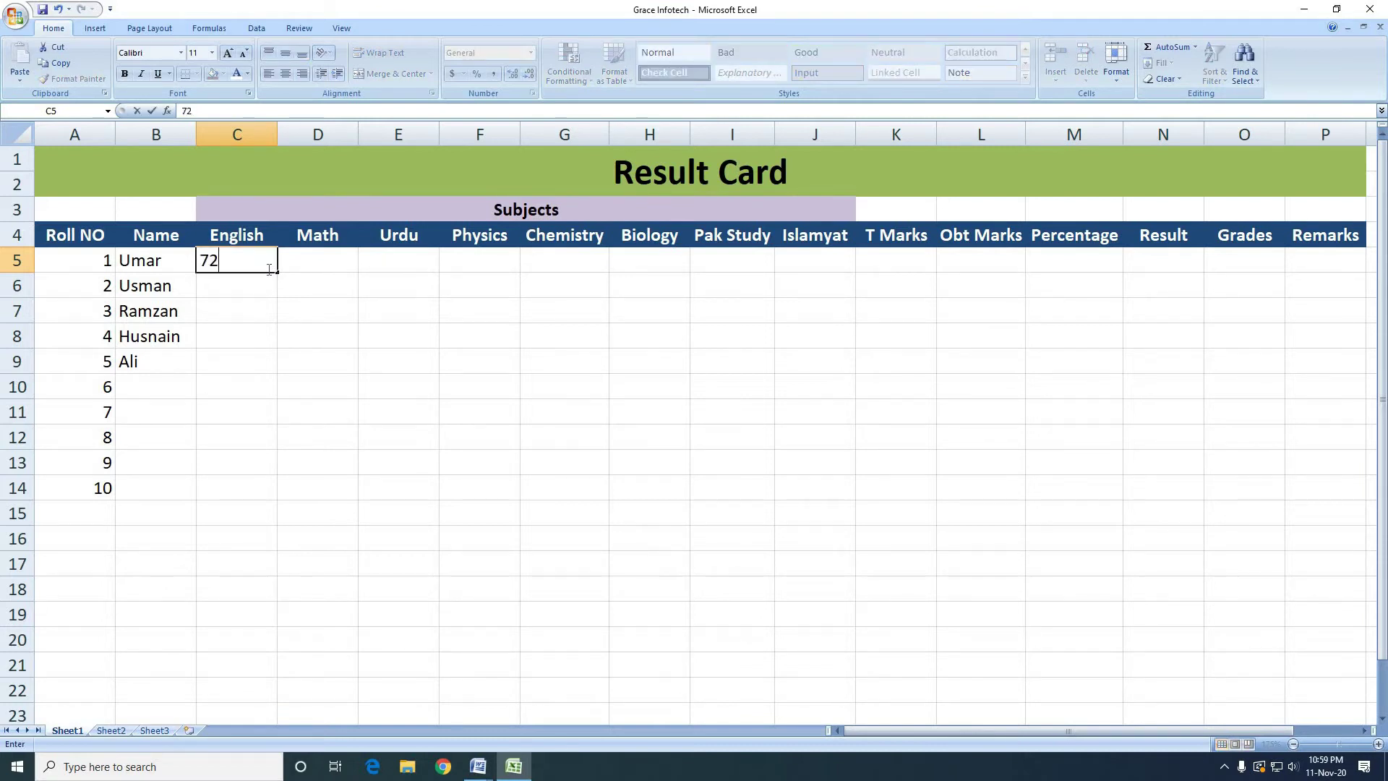
key("Tab")
type("7")
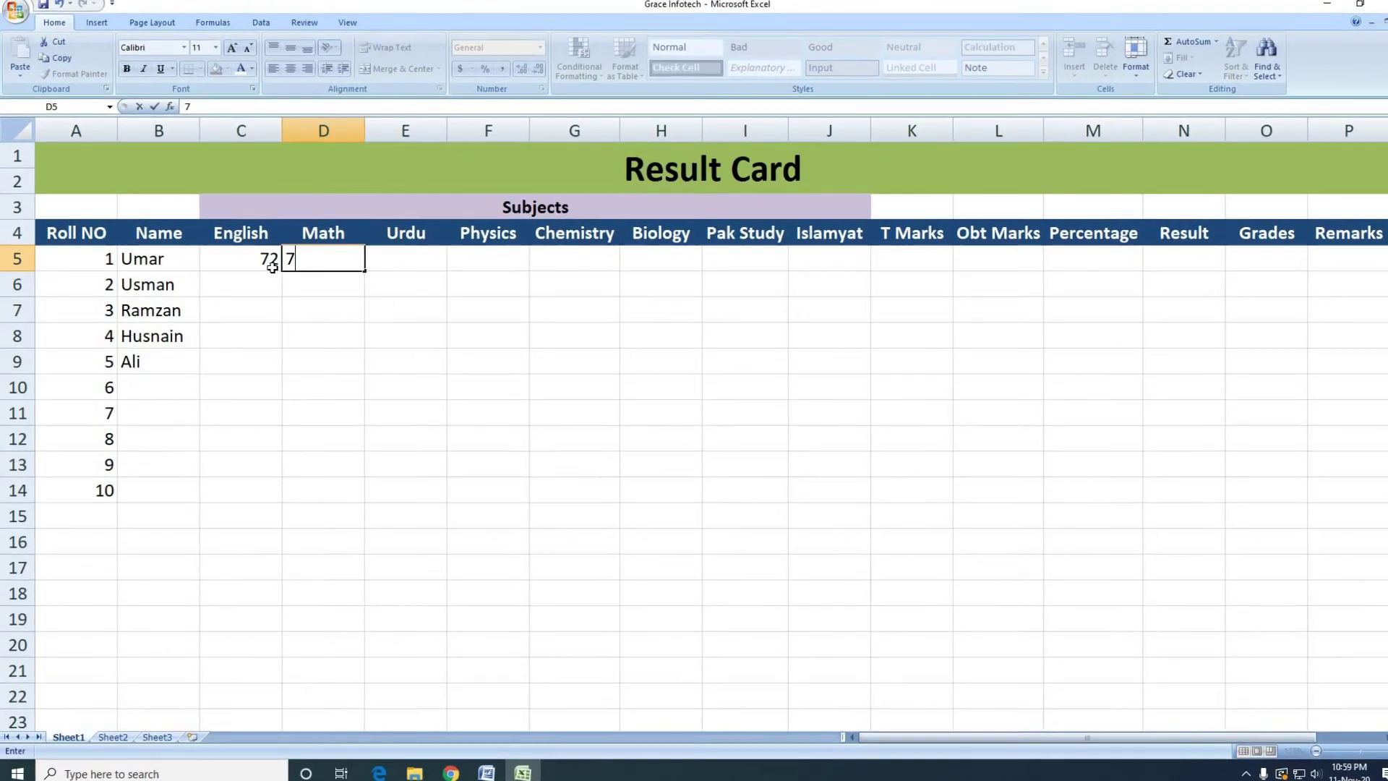
type("5")
key("Tab")
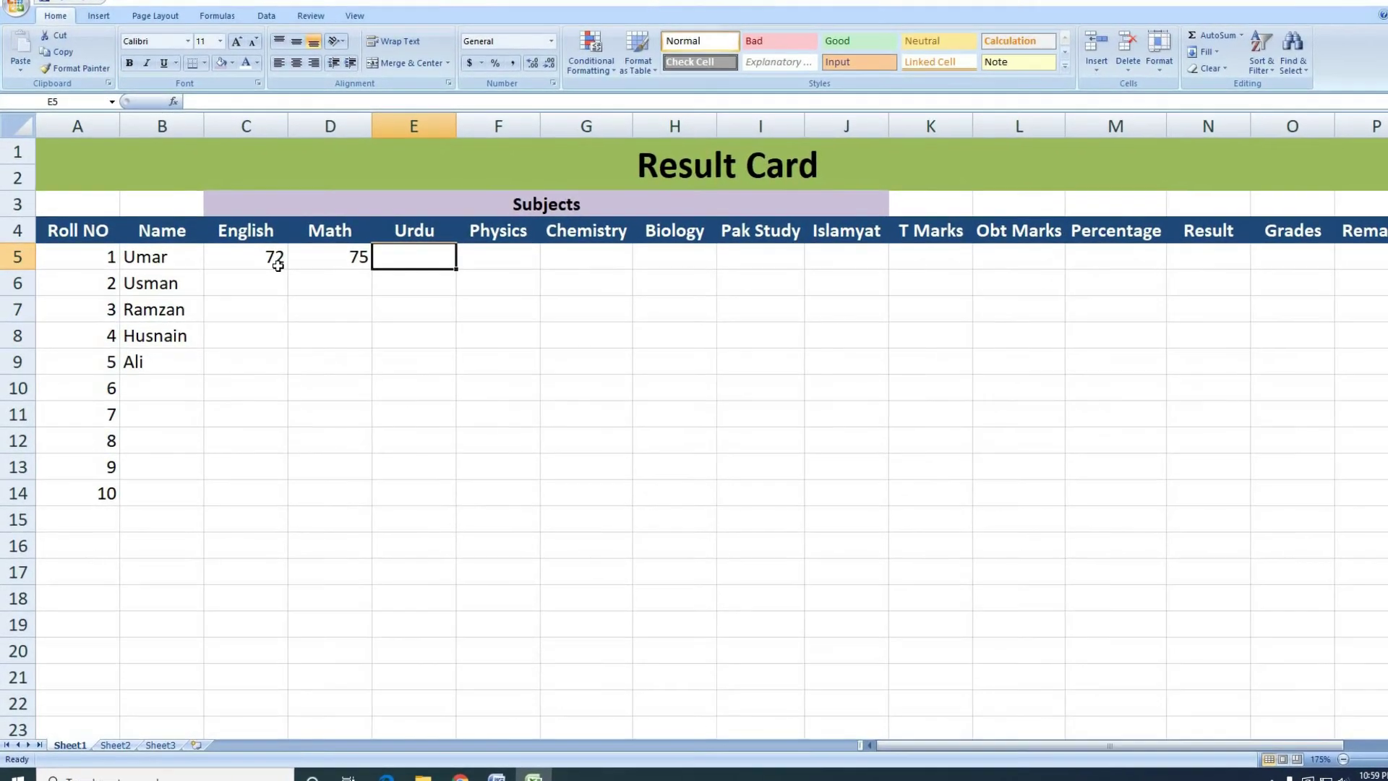
type("70")
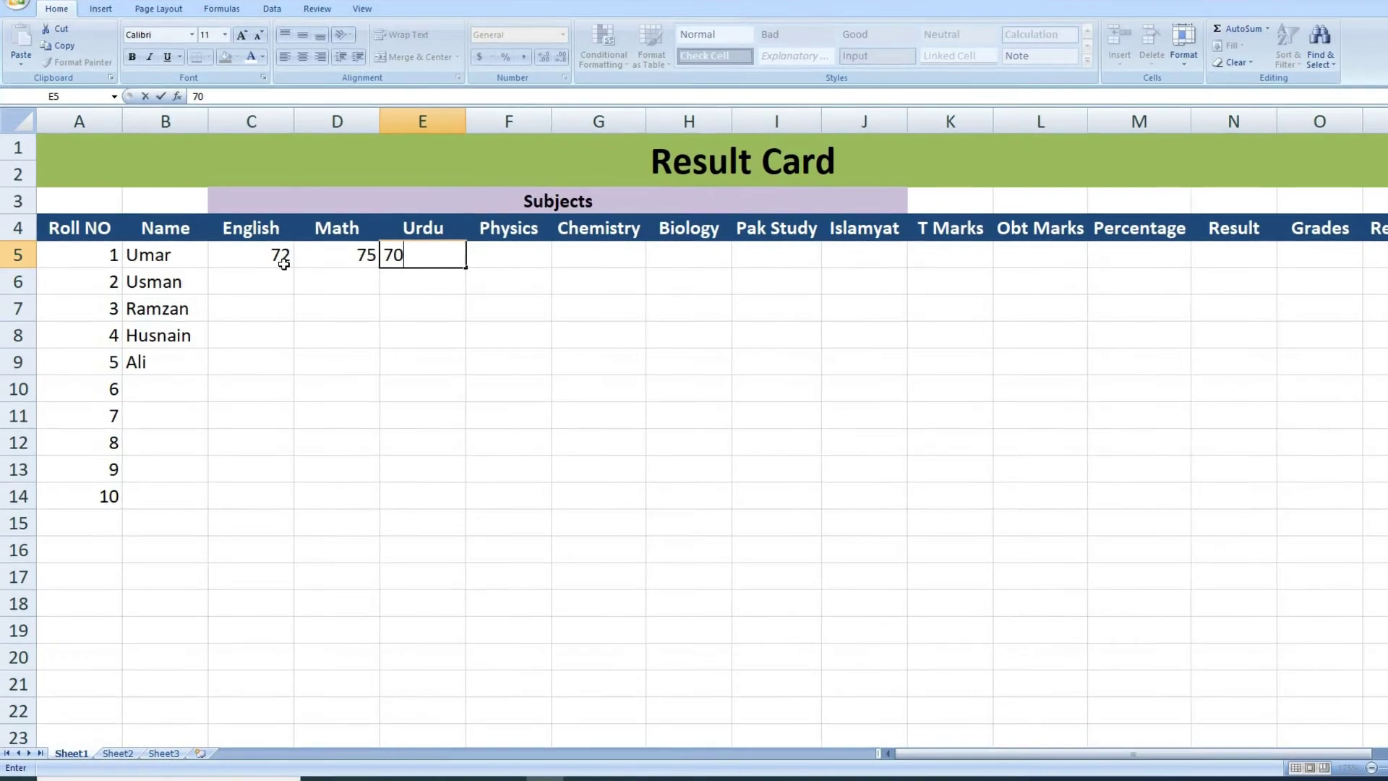
key("Tab")
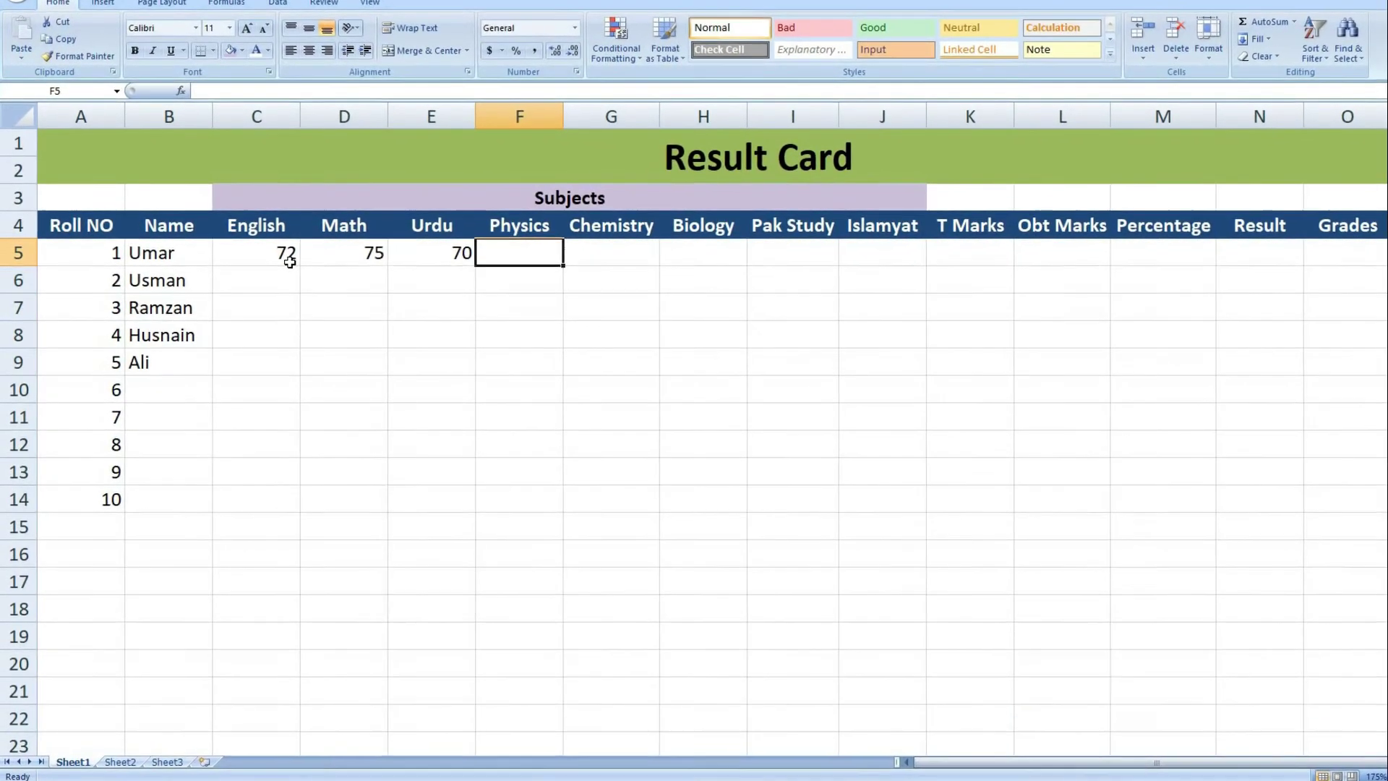
- Enter the first student's marks in row 5: Physics 71, Chemistry 73 and Biology 69
type("71")
key("Tab")
type("7")
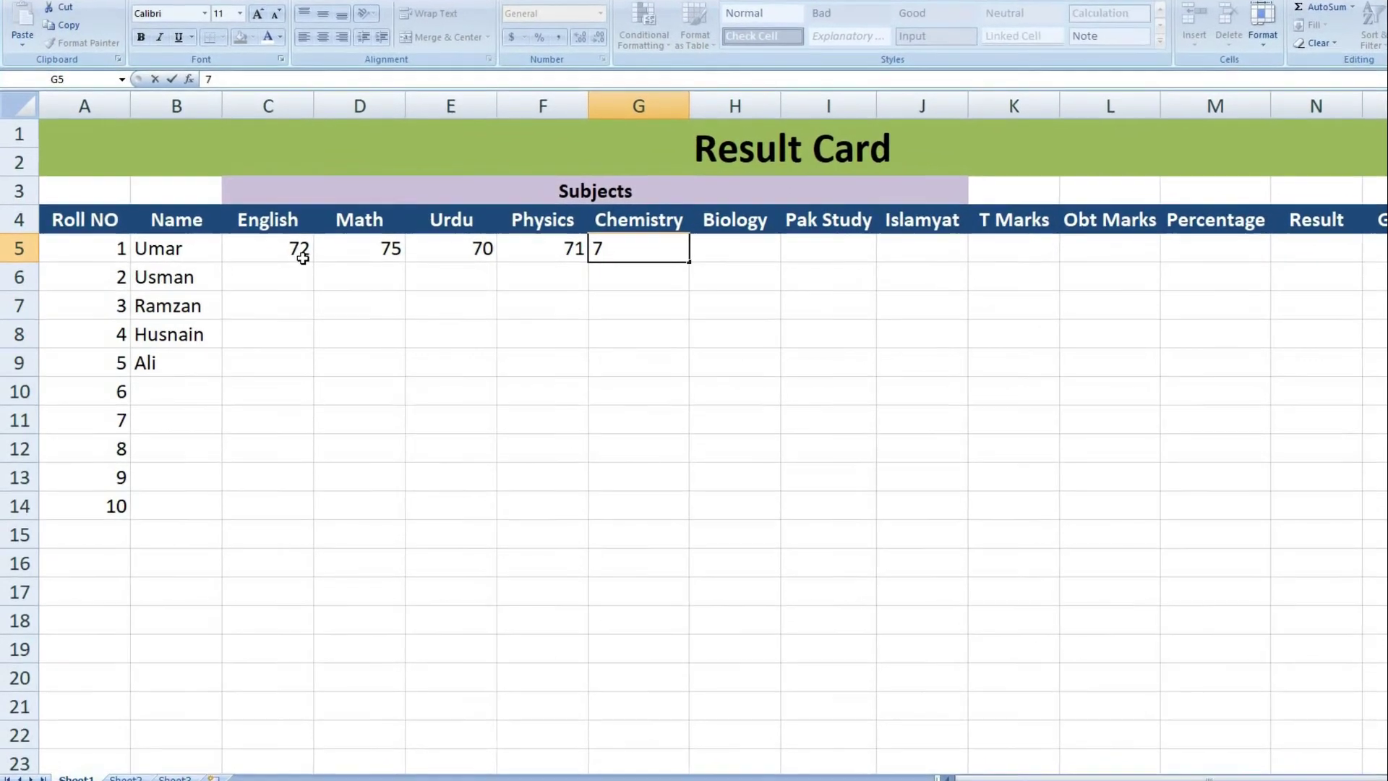
type("3")
key("Tab")
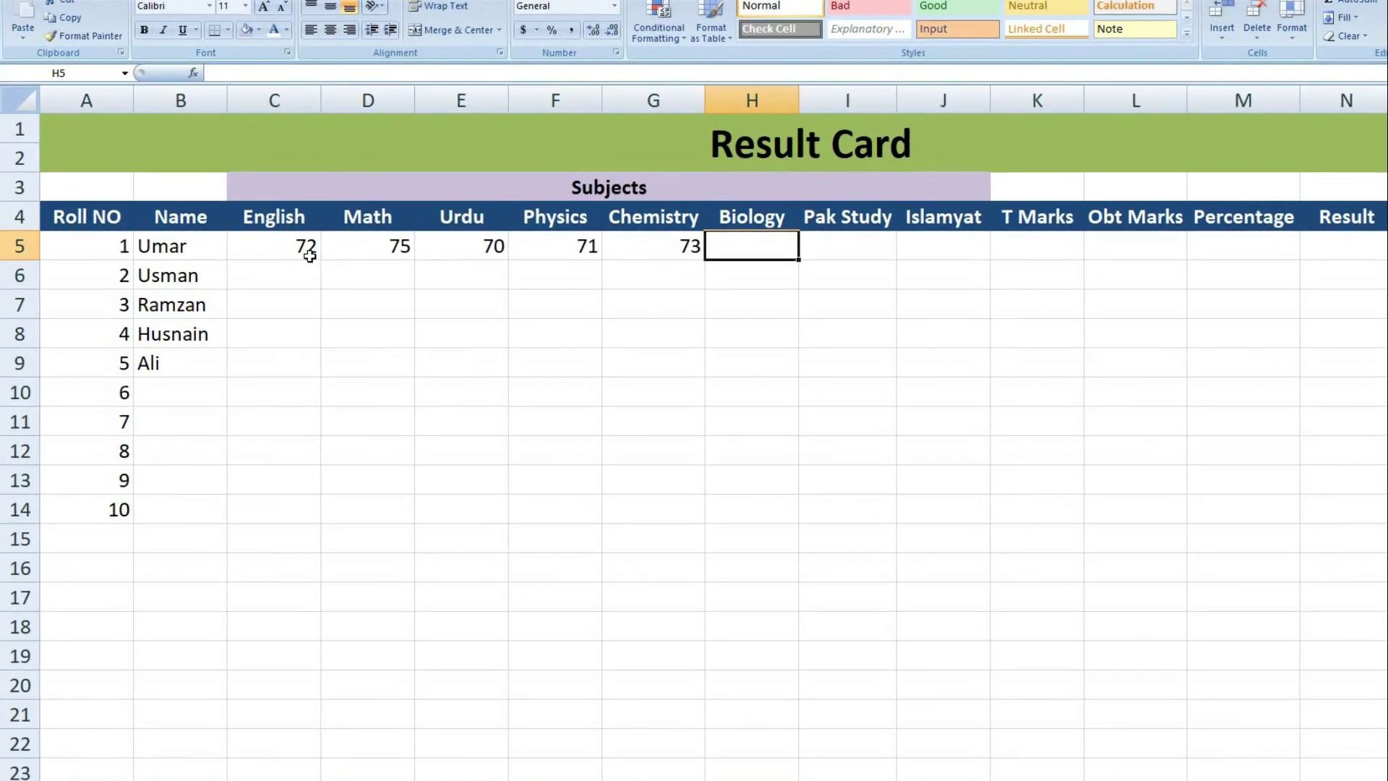
type("6")
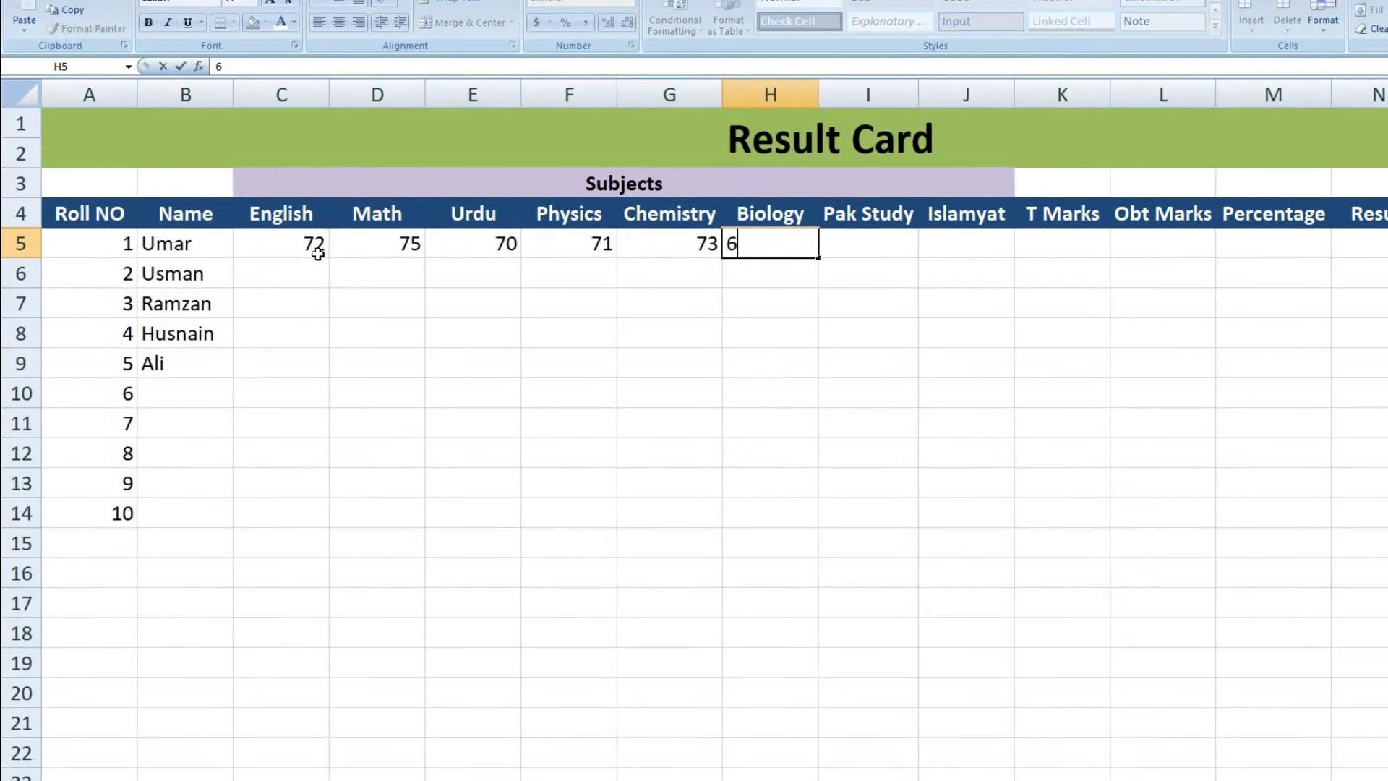
type("9")
key("Tab")
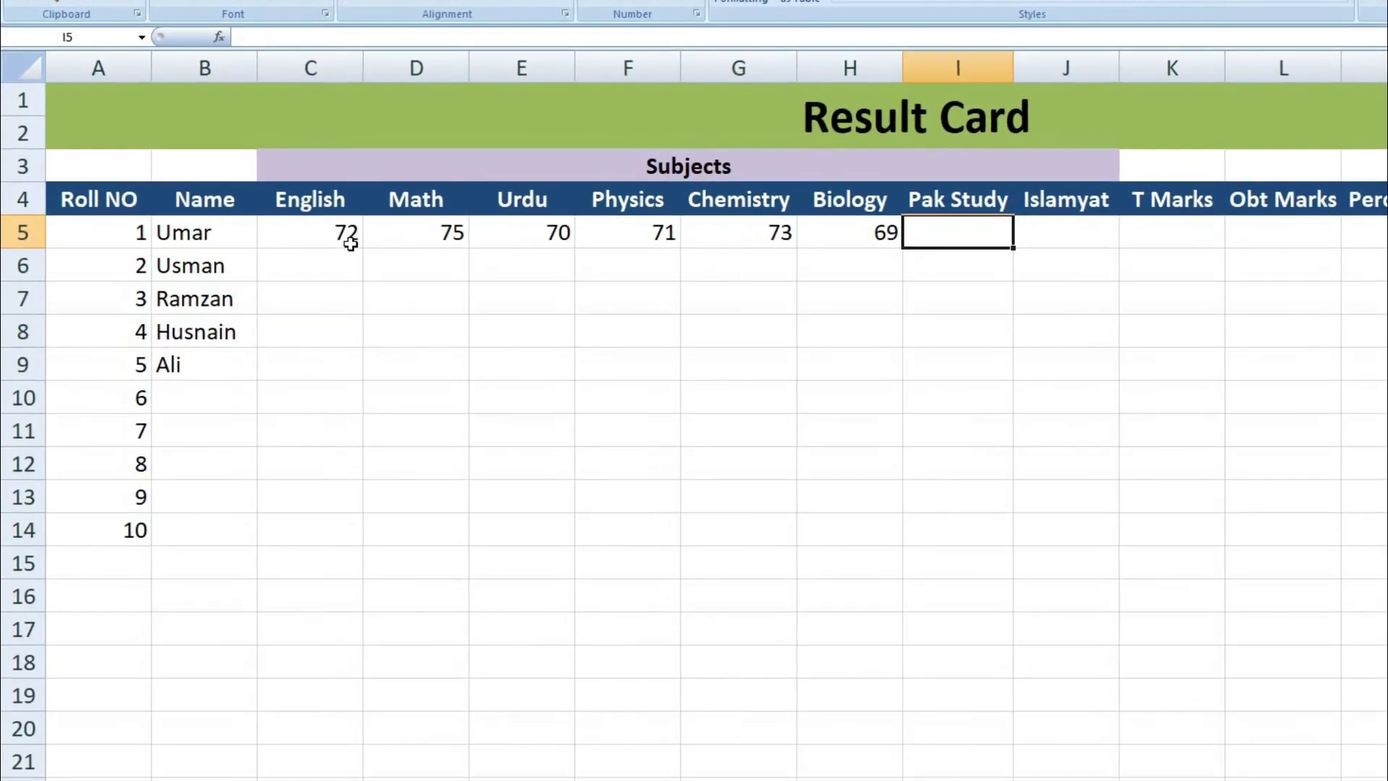
- Enter the first student's remaining marks in row 5: Pak Study 48 and Islamyat 49, with T Marks 550
type("48")
key("Tab")
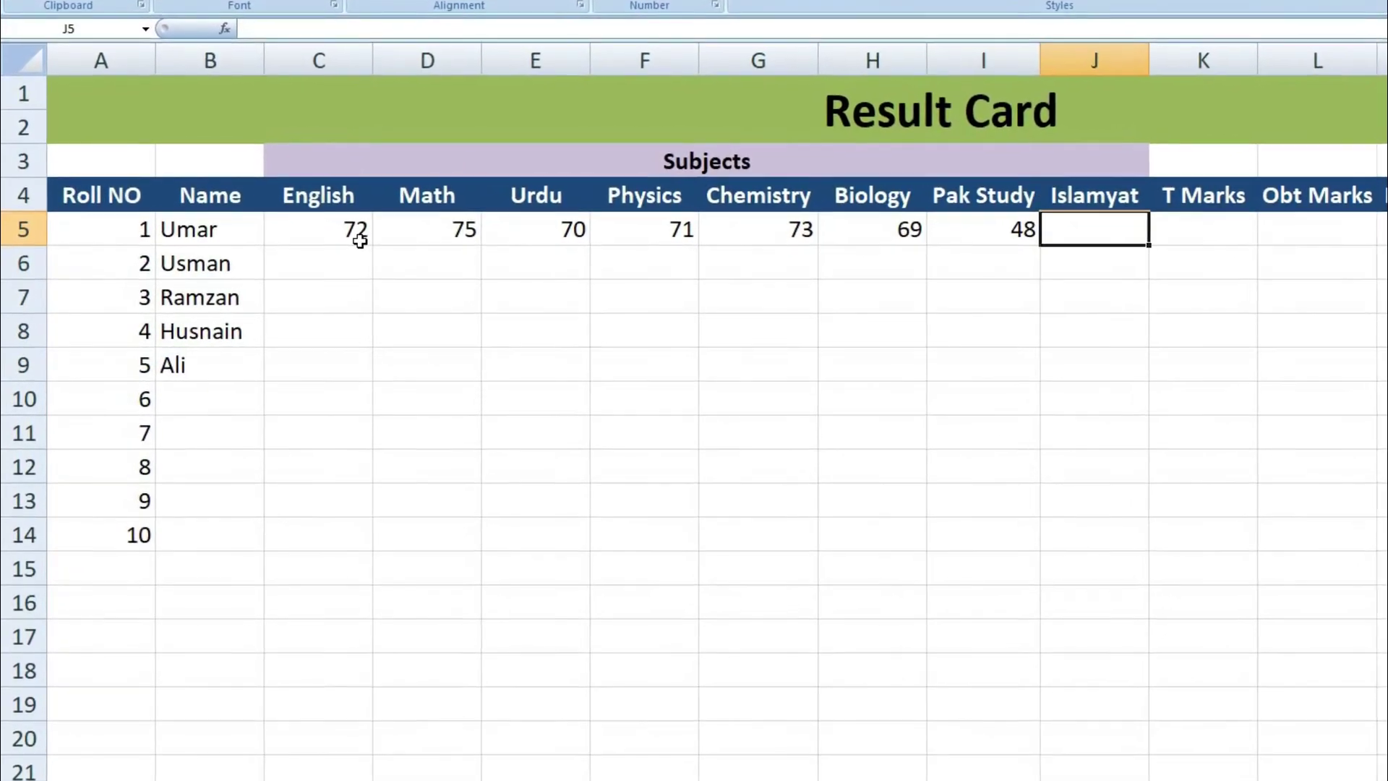
type("49")
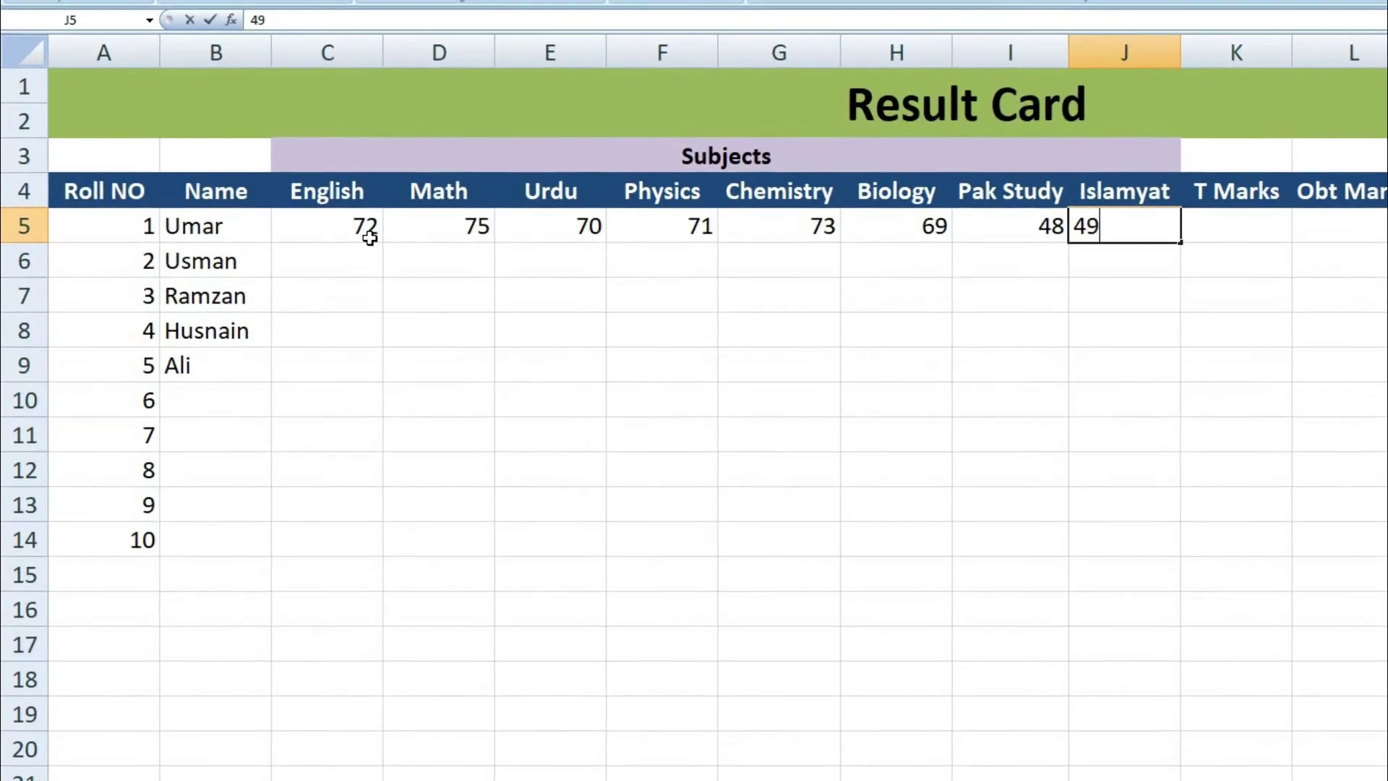
key("Tab")
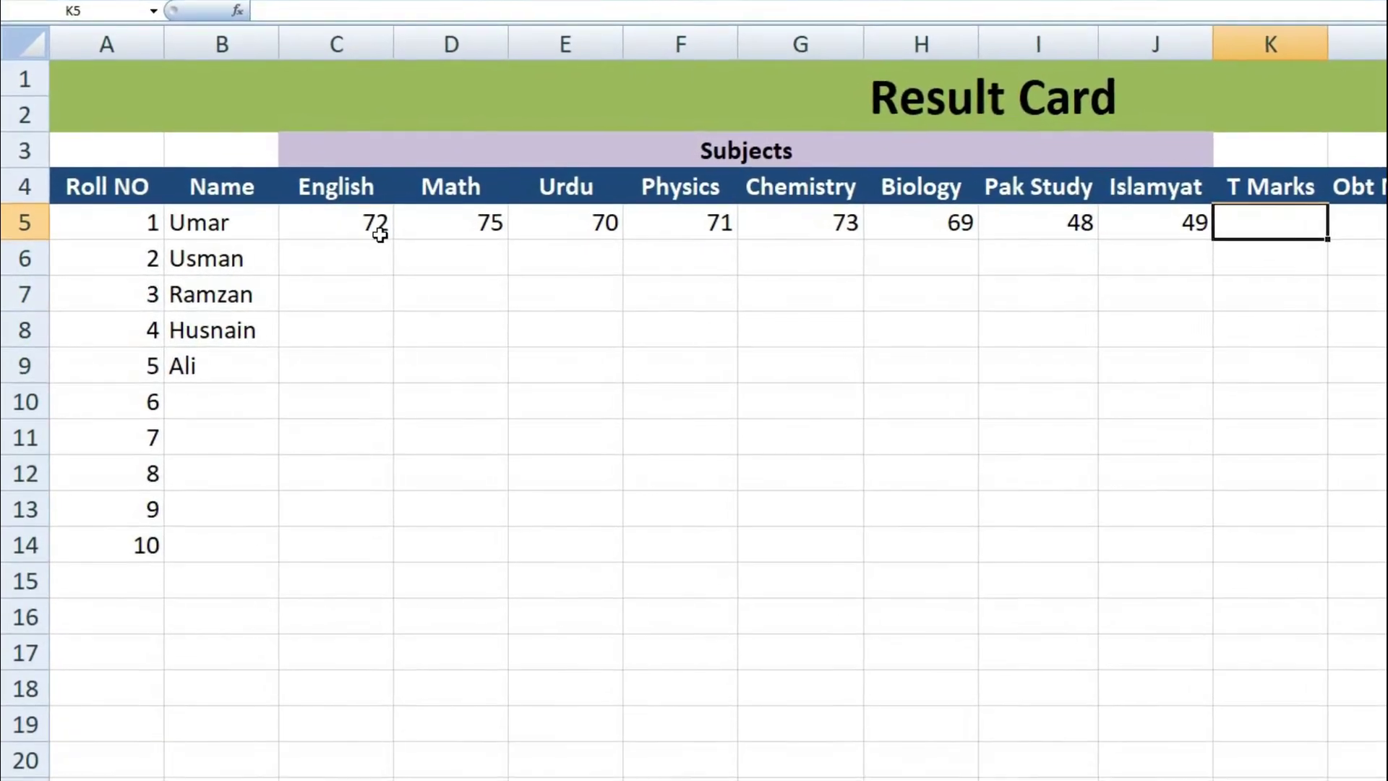
type("550")
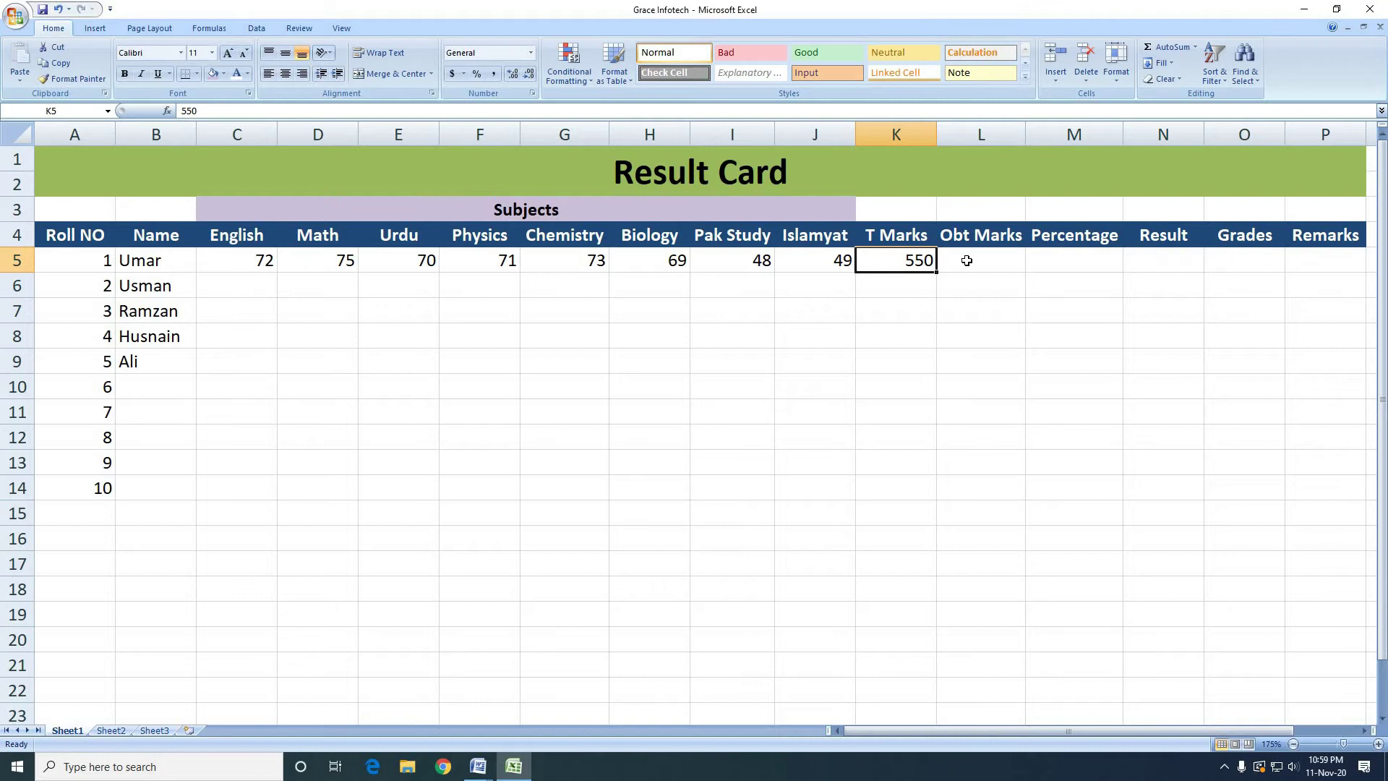
- Review the first student's subject marks, total marks and empty Obt Marks cell across row 5
left_click(966, 260)
left_click(912, 260)
left_click(1003, 266)
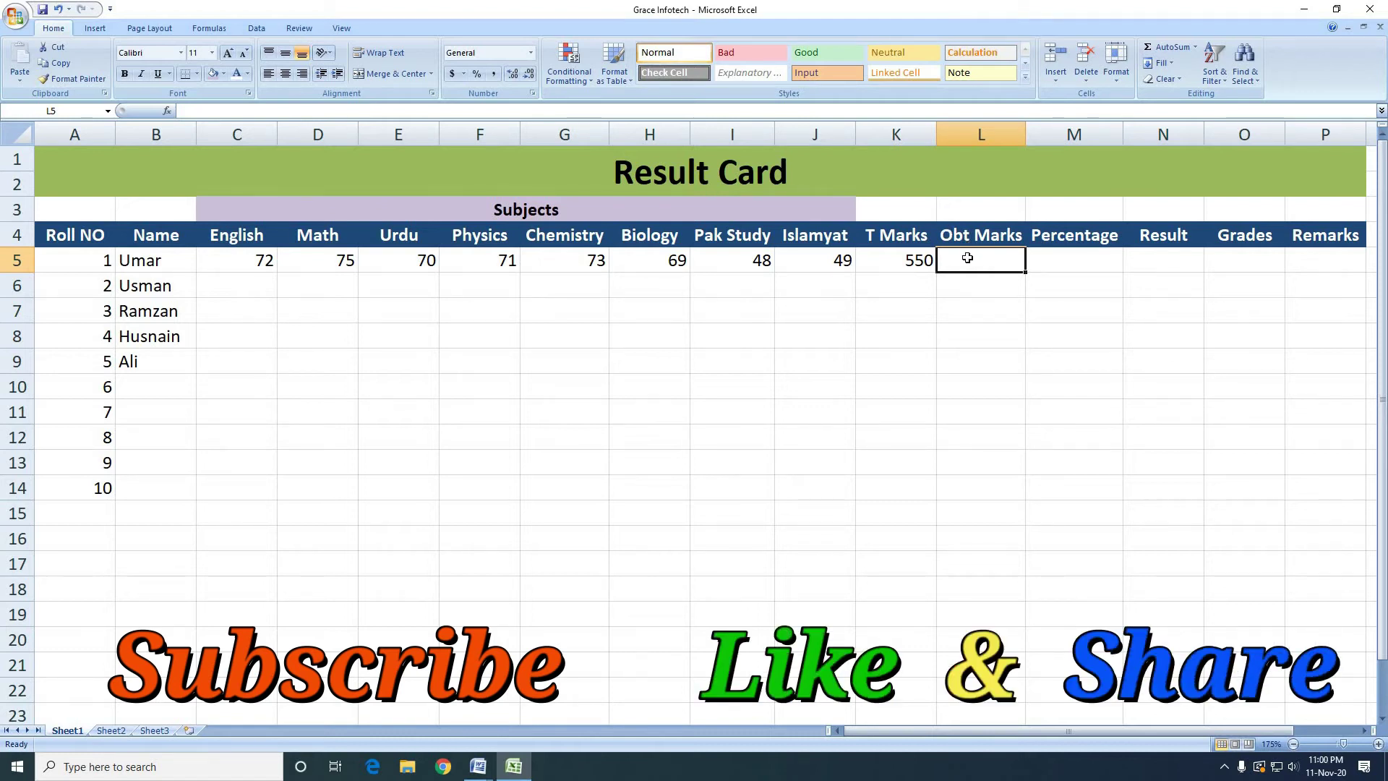
left_click(249, 262)
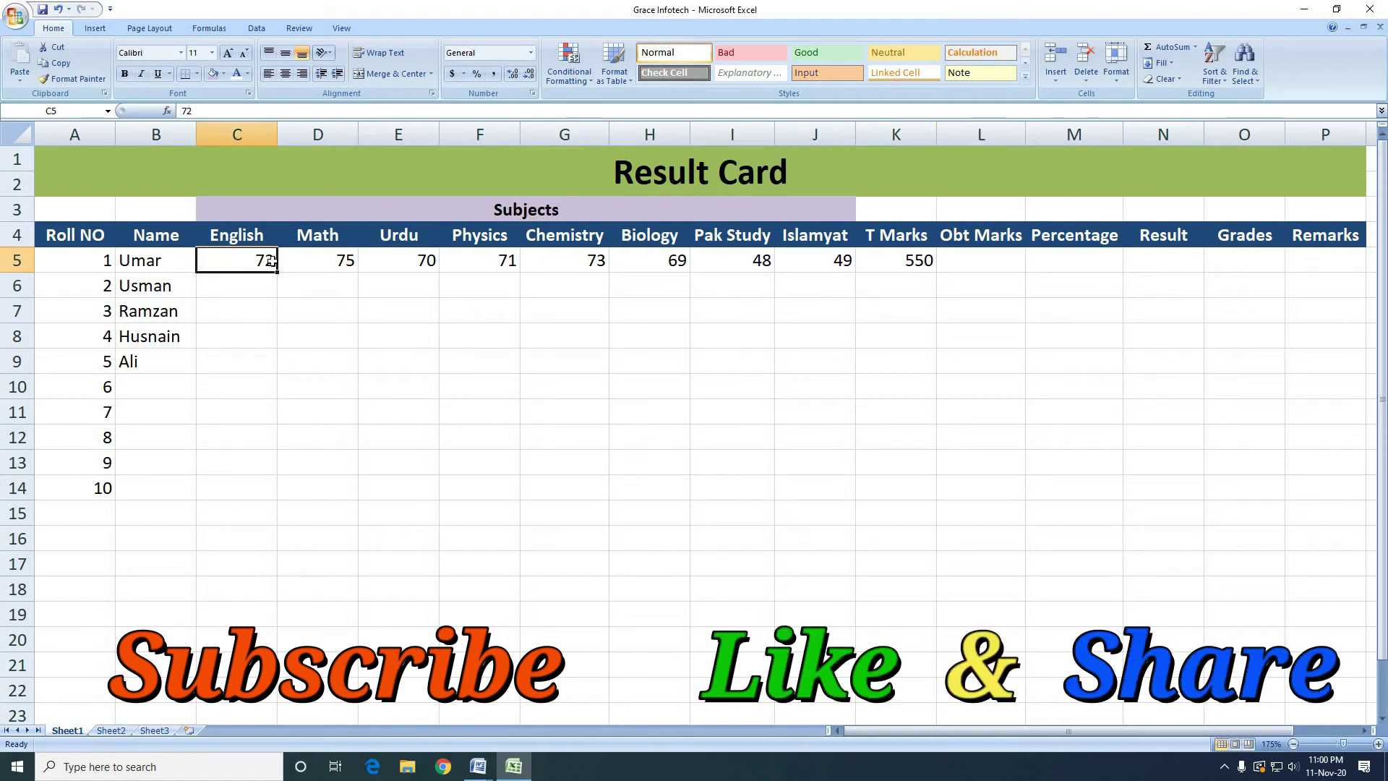
left_click(363, 260)
left_click(388, 260)
left_click(463, 260)
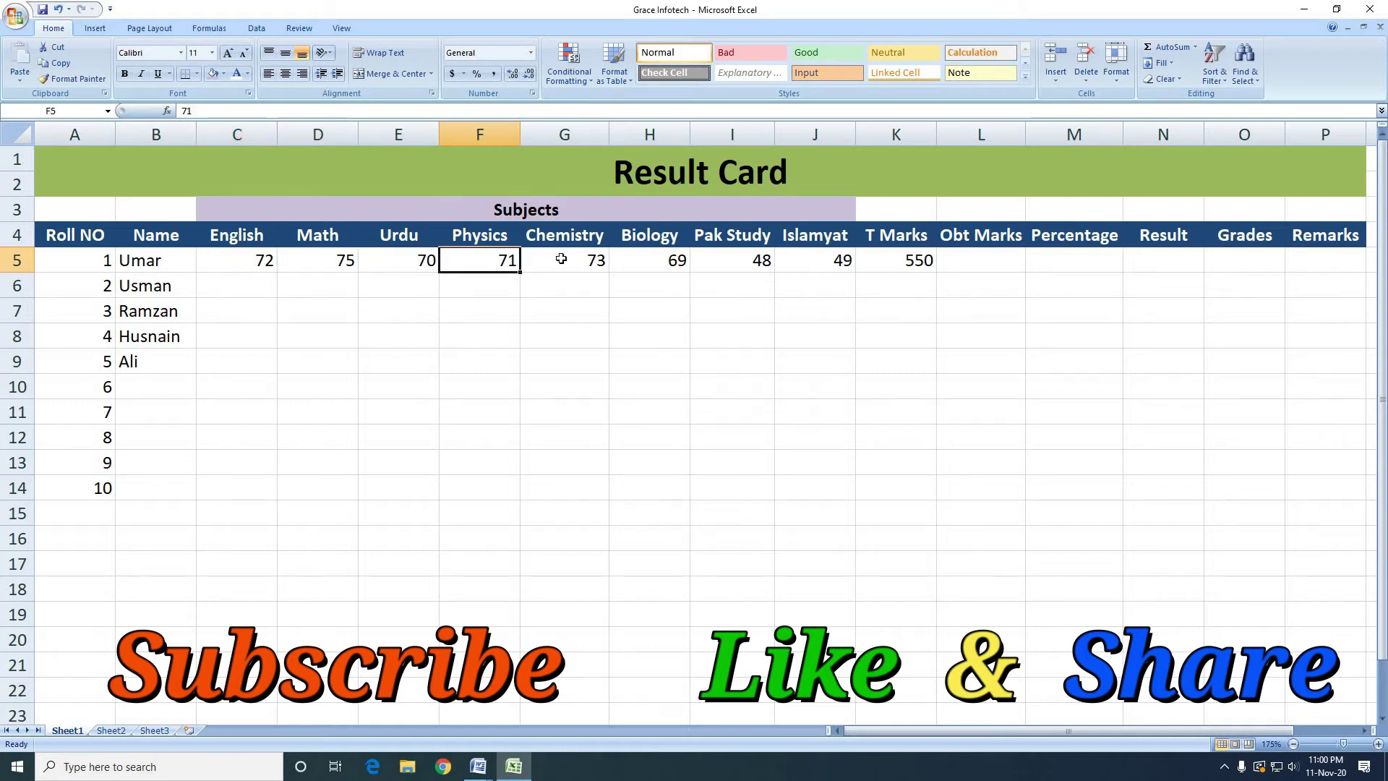
left_click(560, 259)
left_click(643, 261)
left_click(737, 257)
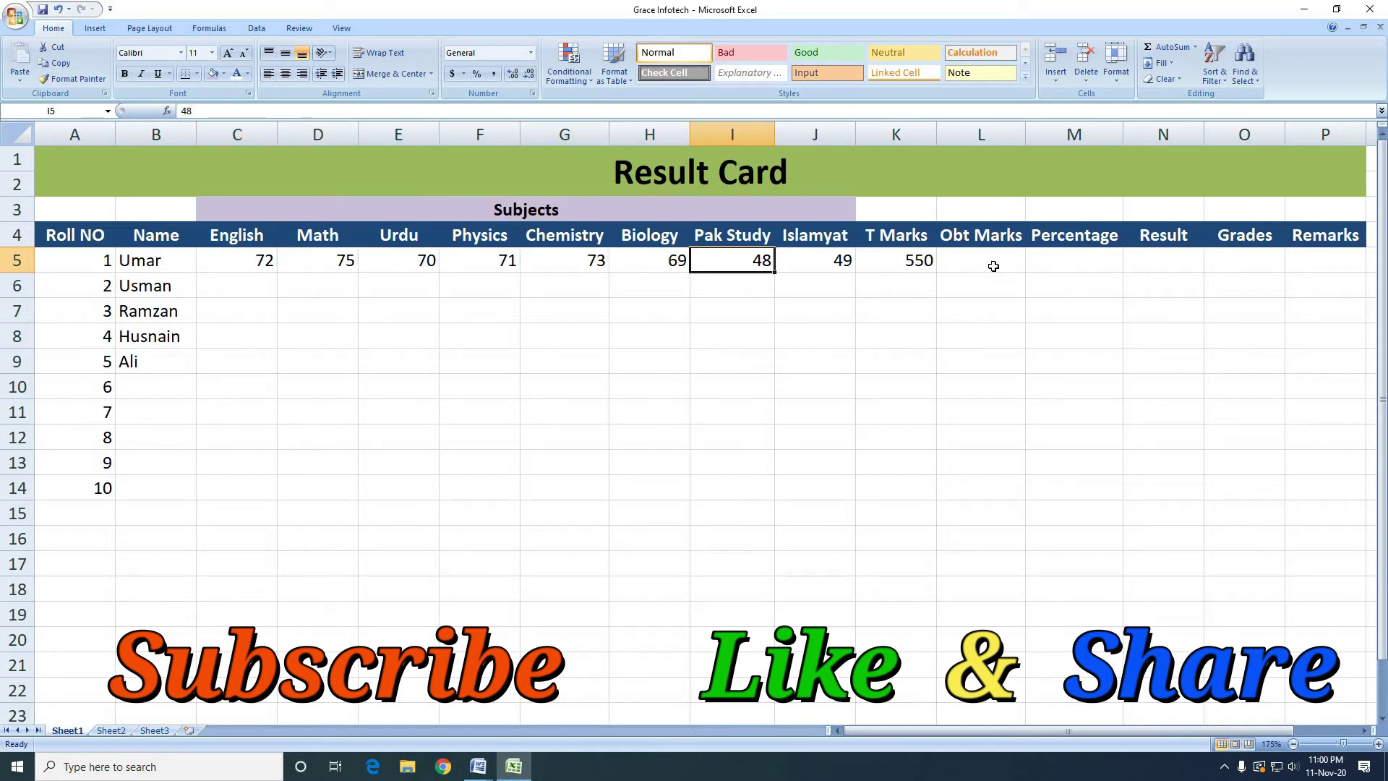
- Begin a SUM formula in cell L5 for the first student's obtained marks
left_click(991, 265)
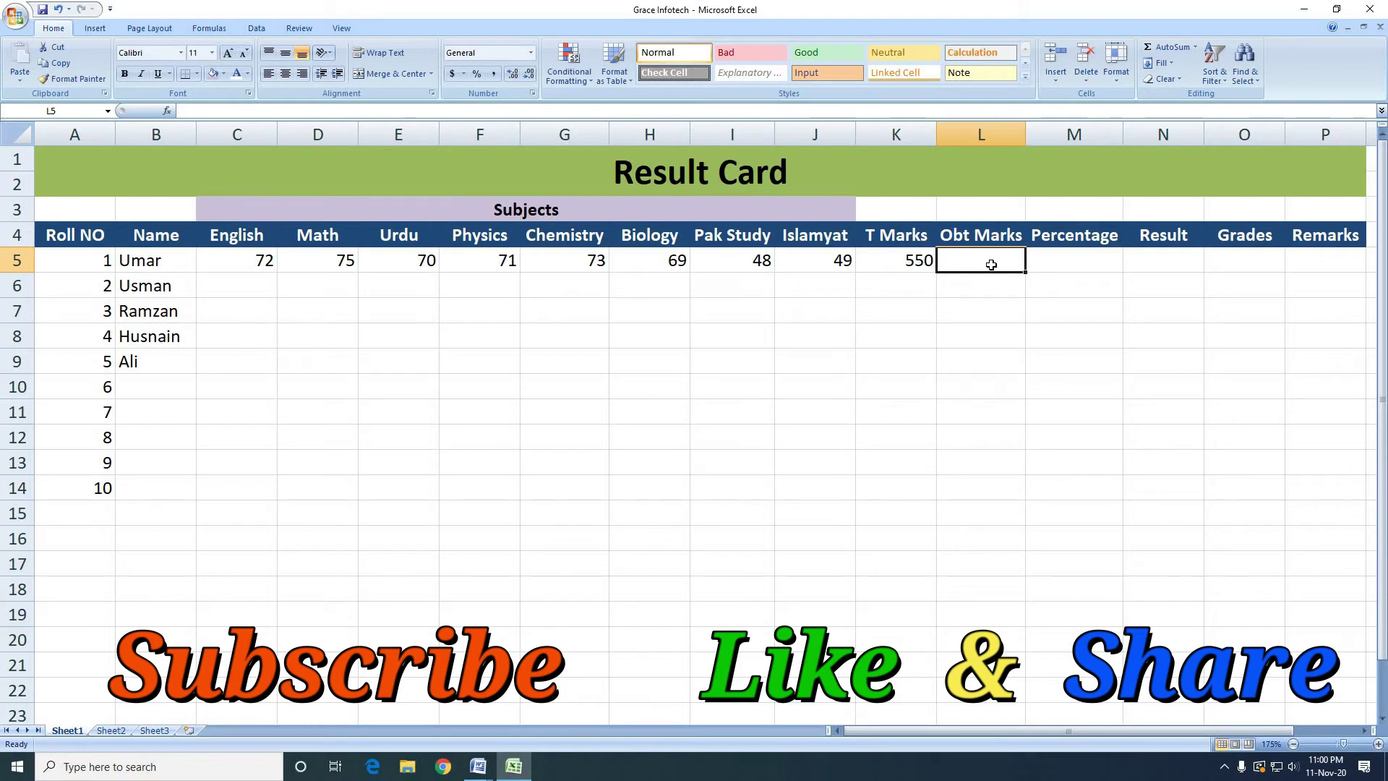
type("=")
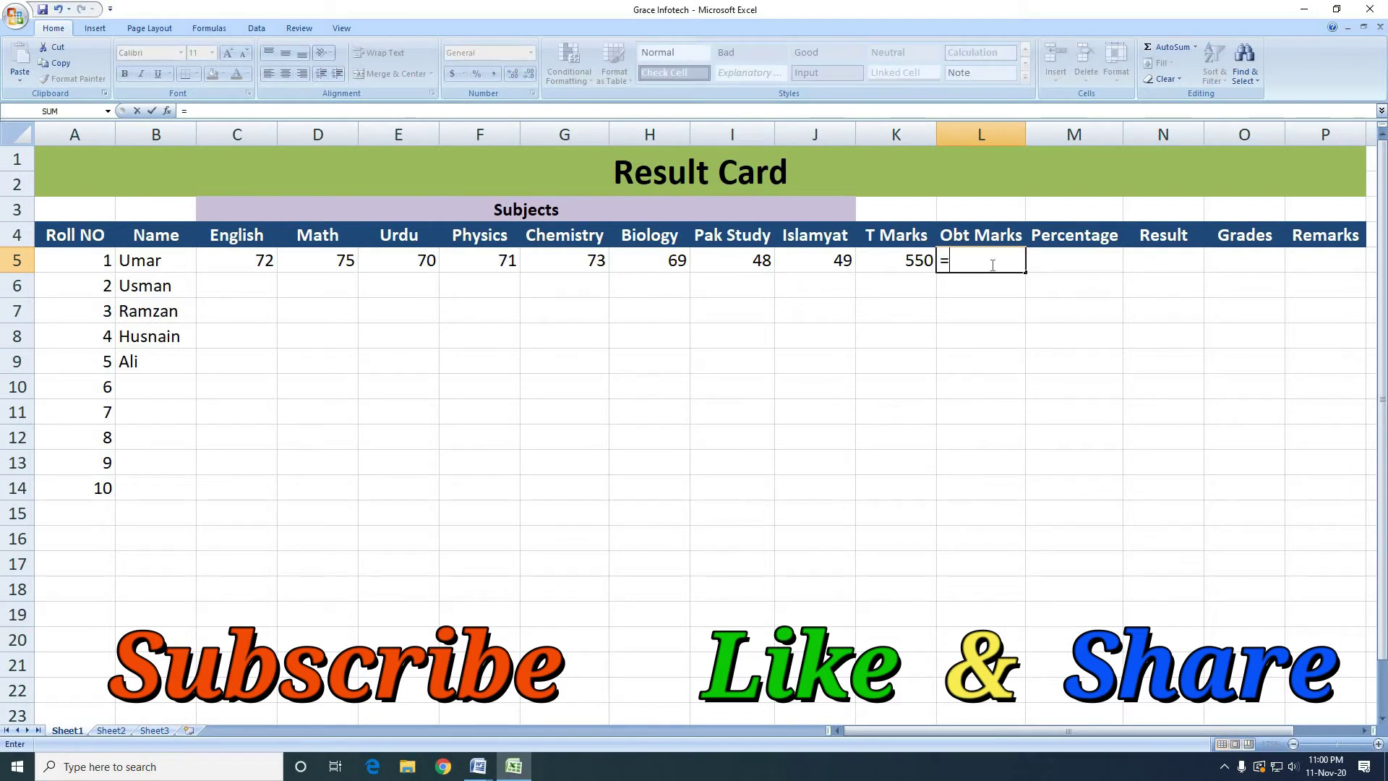
type("sum")
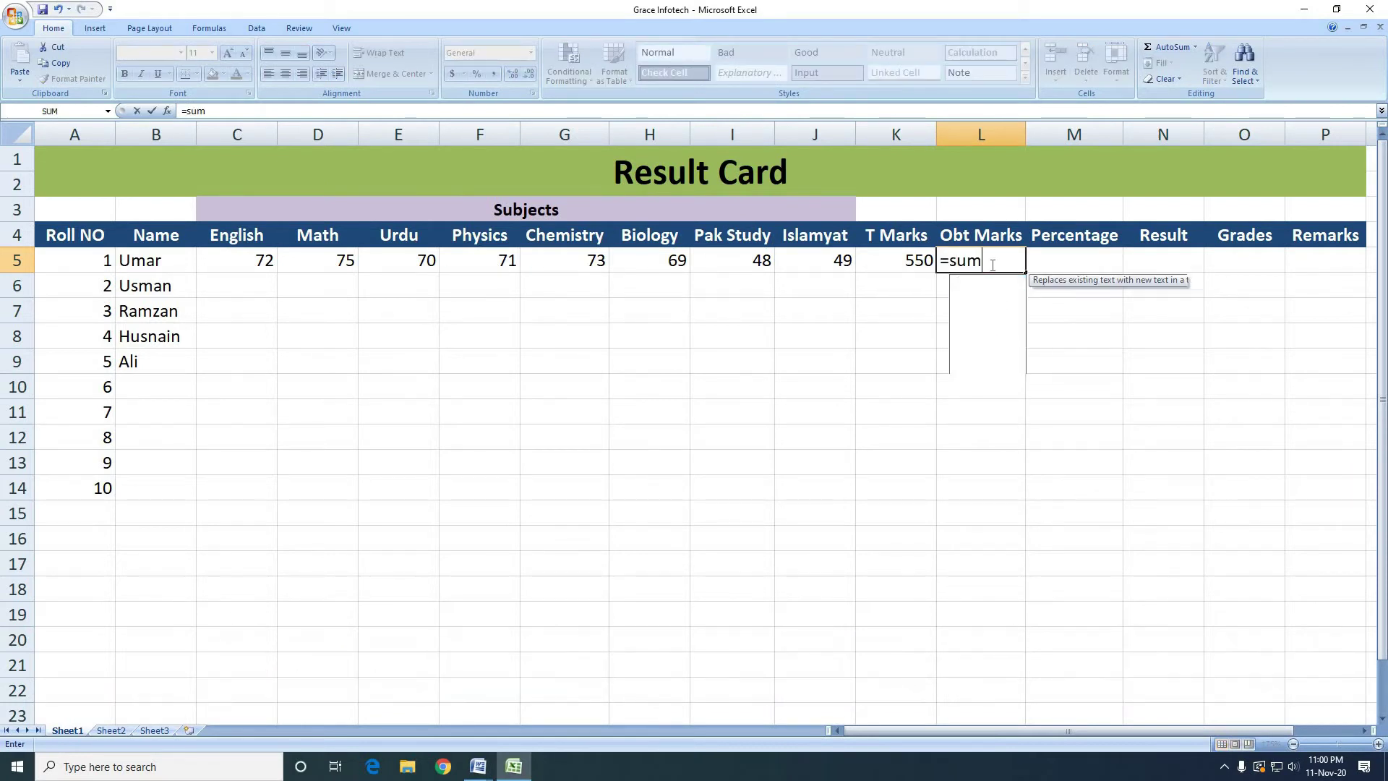
type("(")
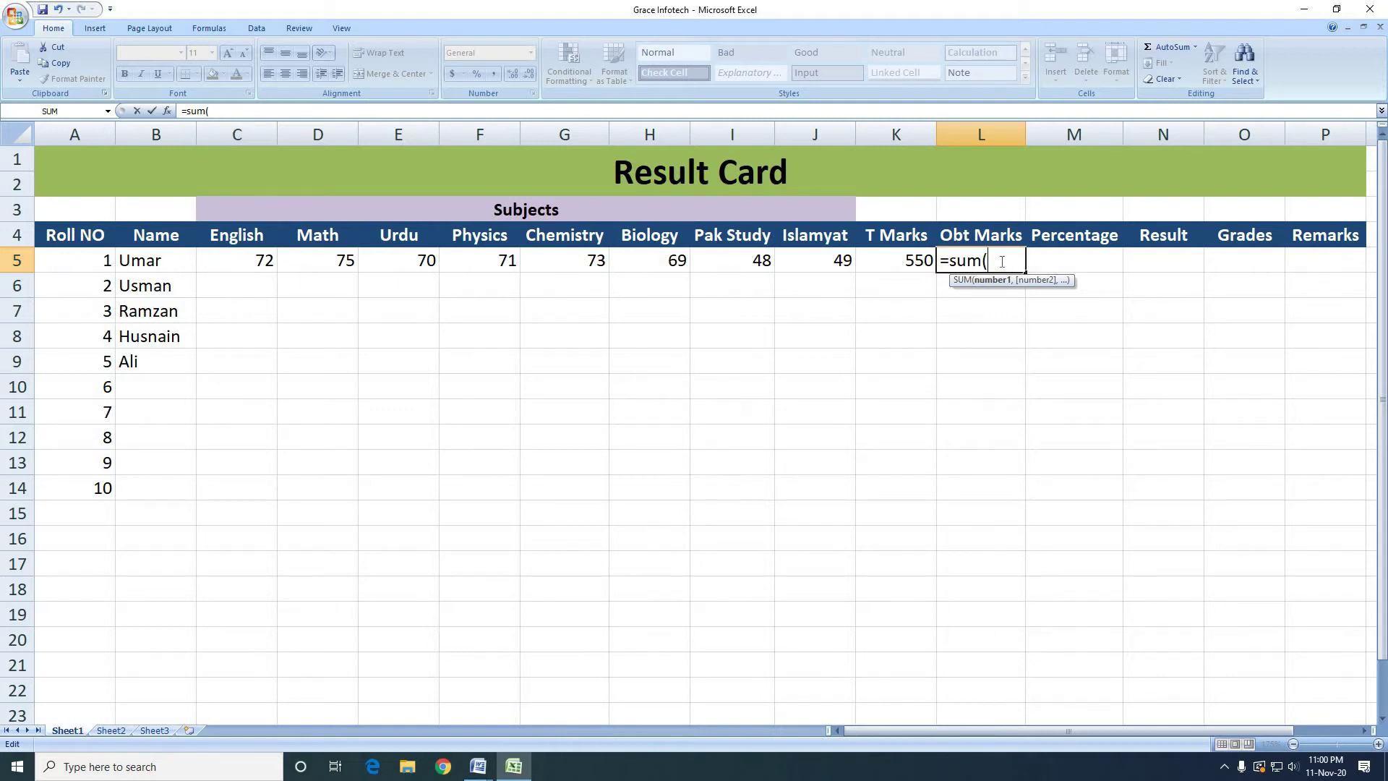
type("c")
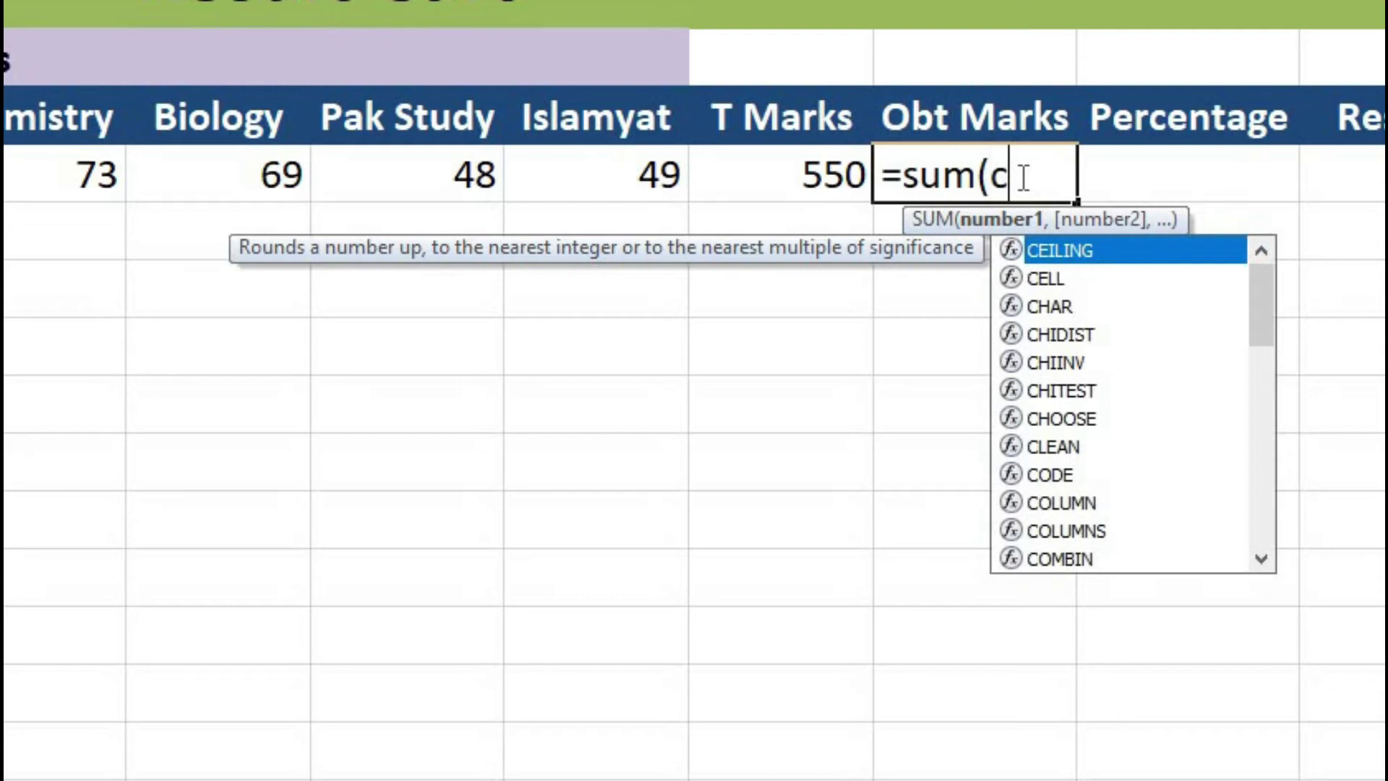
type("5")
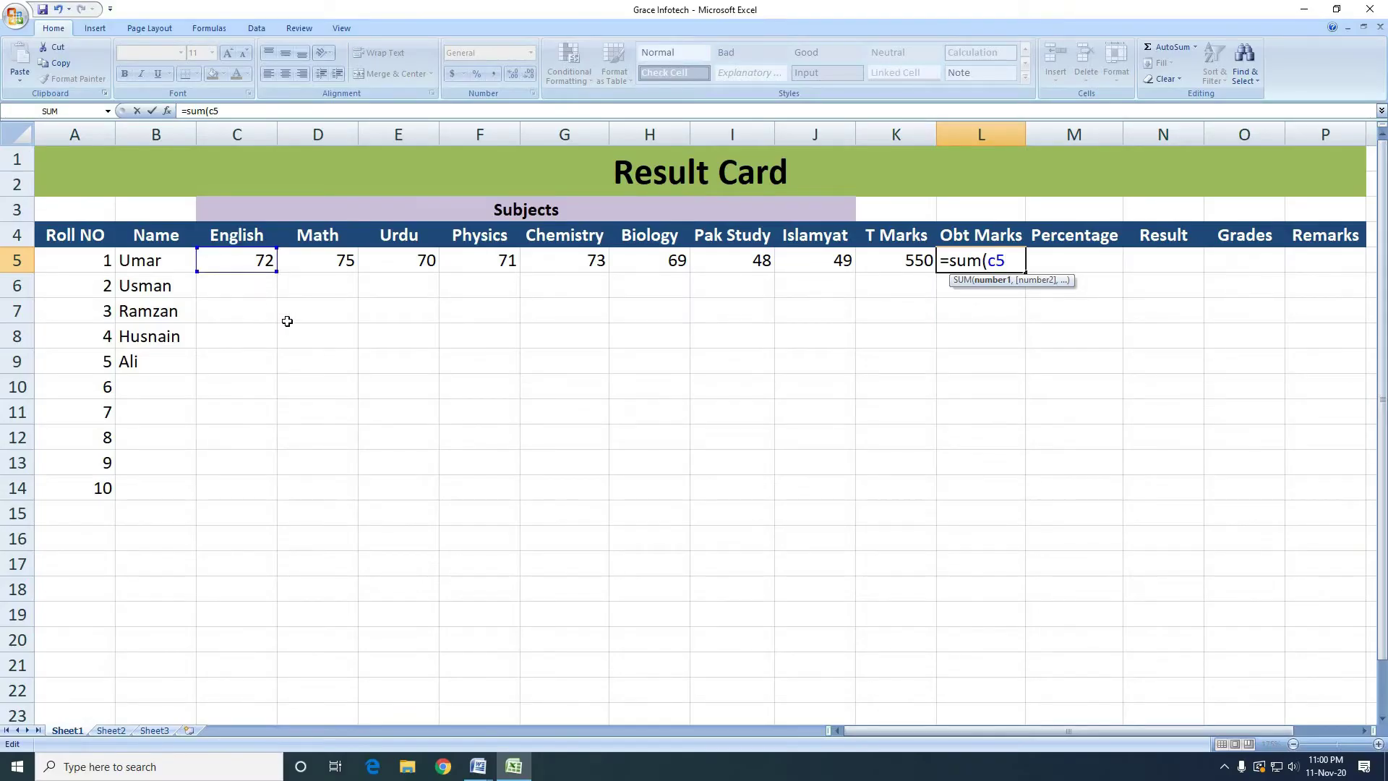
key("BackSpace")
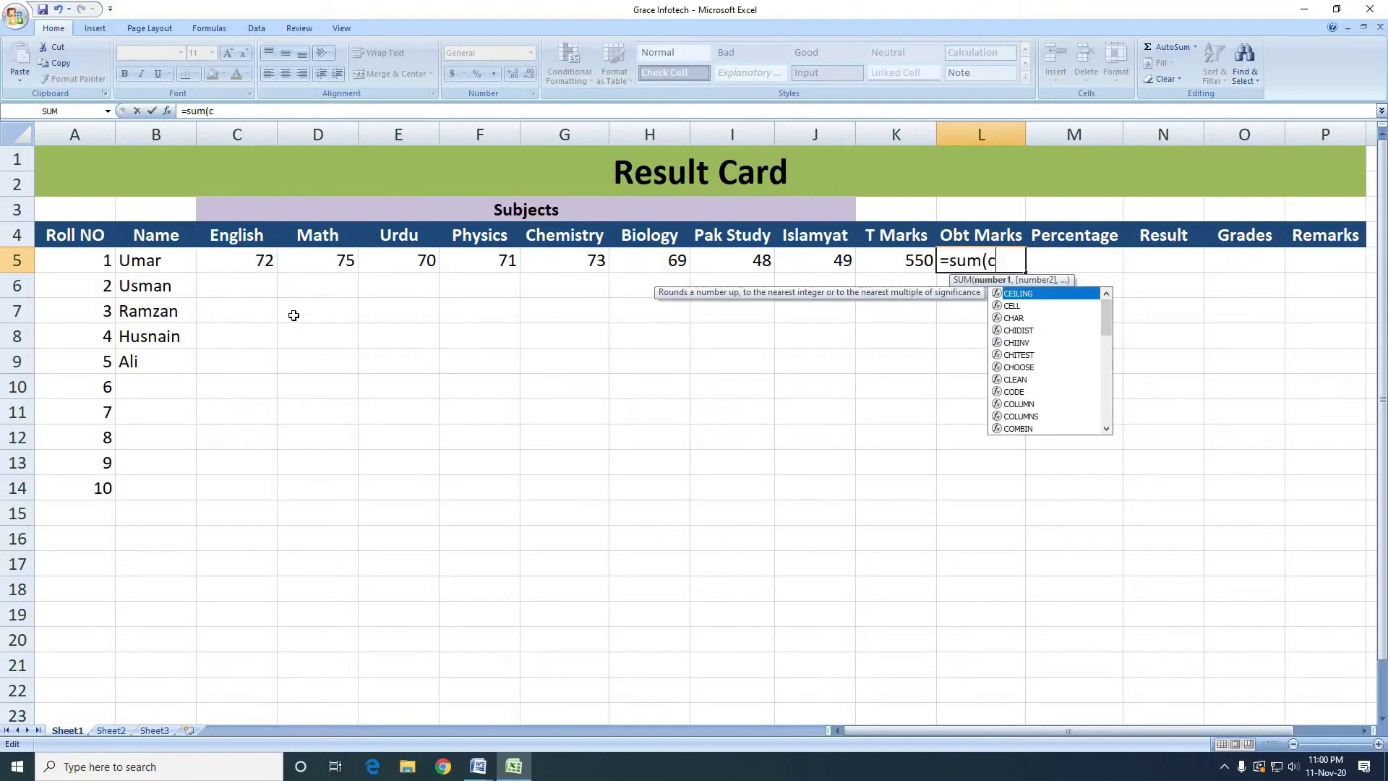
key("BackSpace")
- Try setting the SUM range to C5:J5 by extending the selection from C5, and clear the reference again
left_click(234, 259)
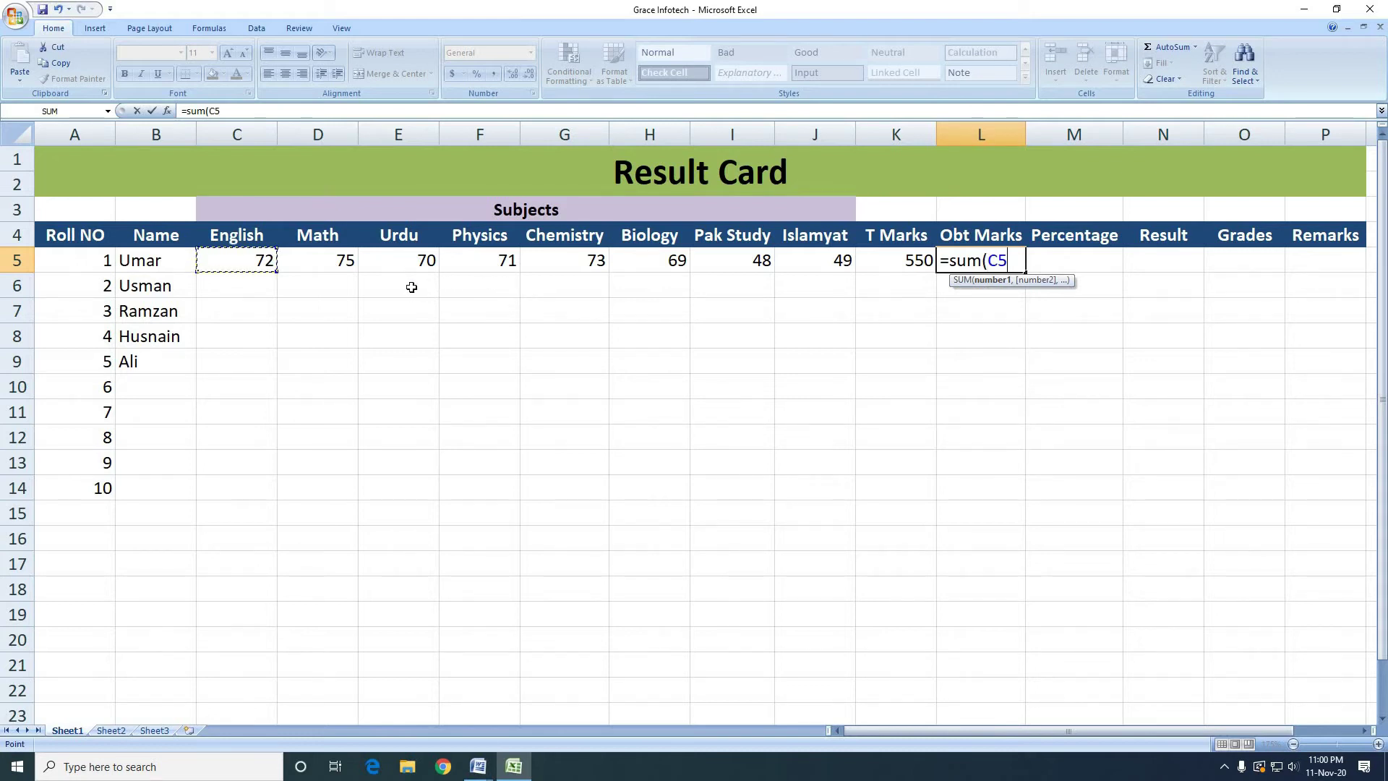
key("F8")
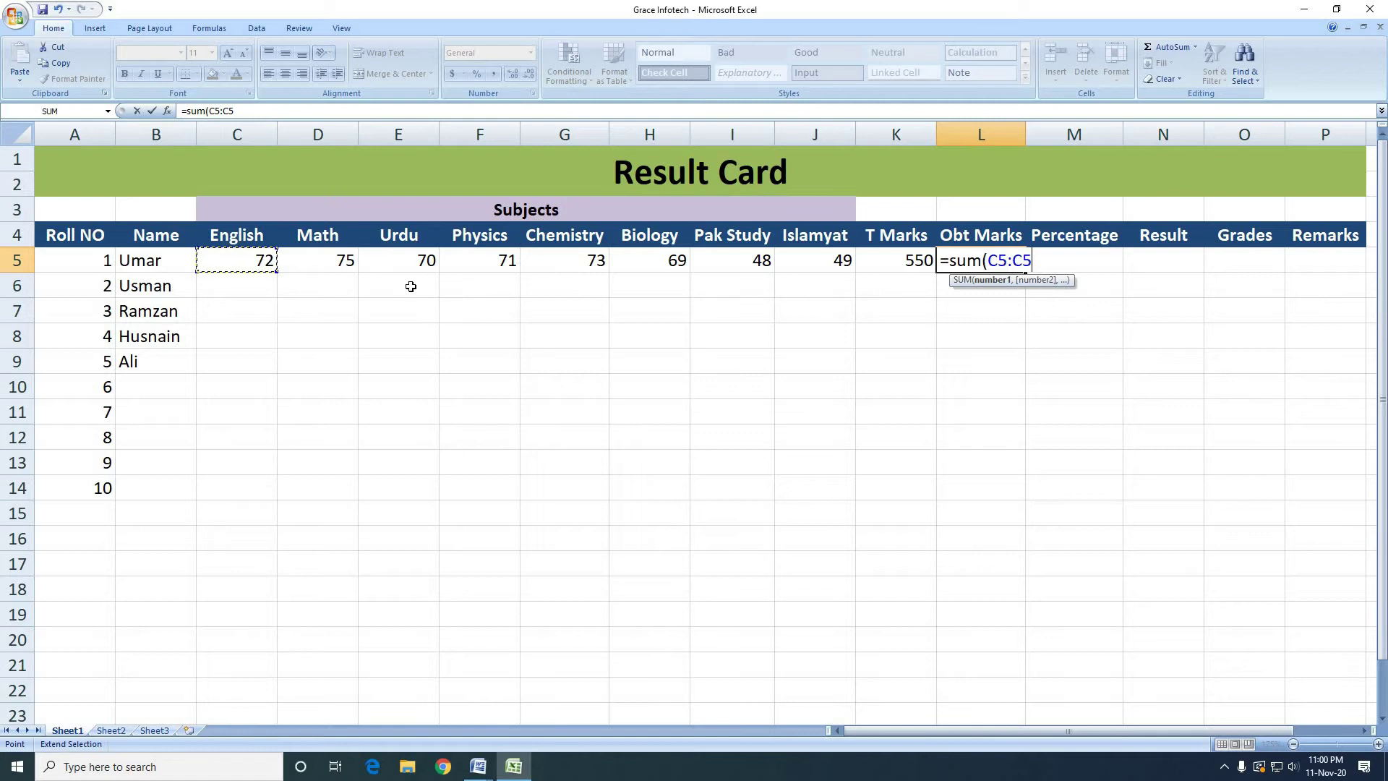
left_click(815, 263)
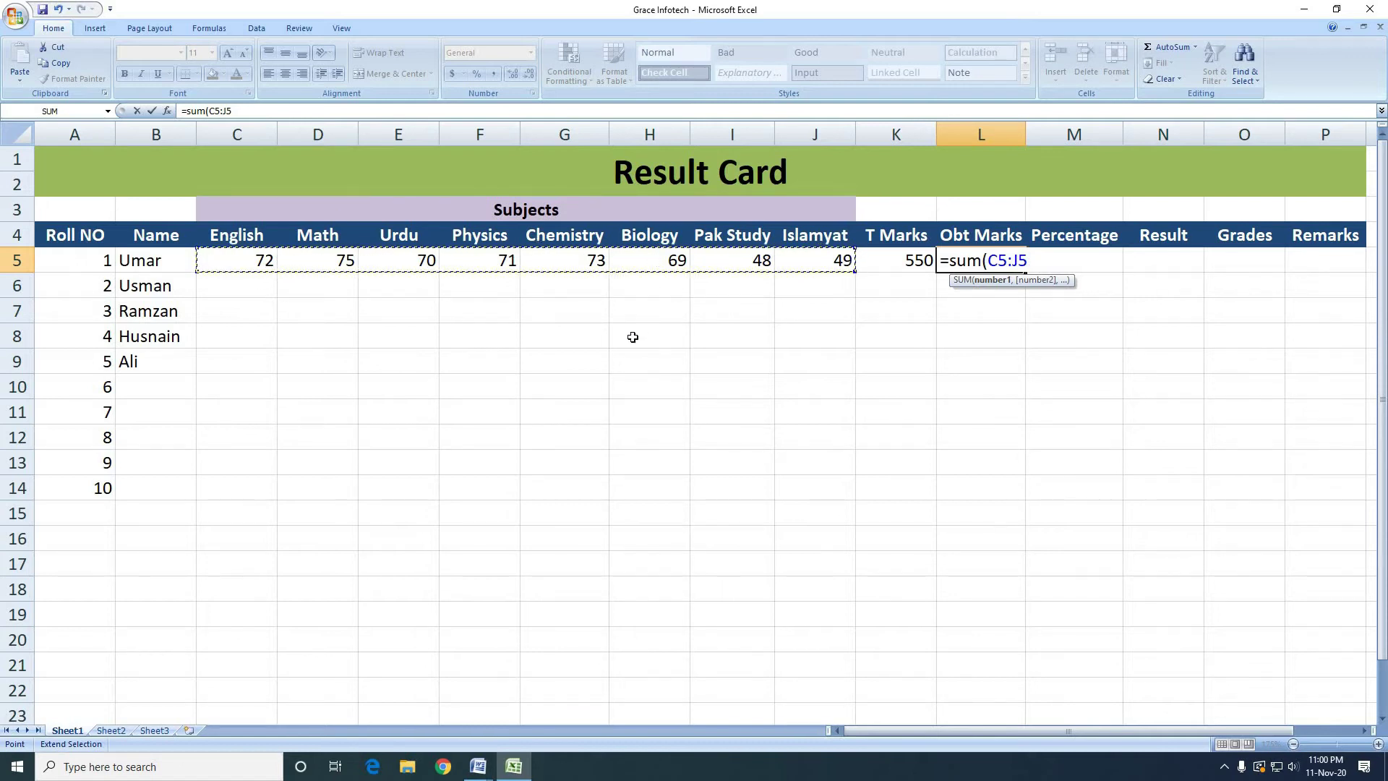
key("BackSpace")
key("BackSpace")
key("BackSpace")
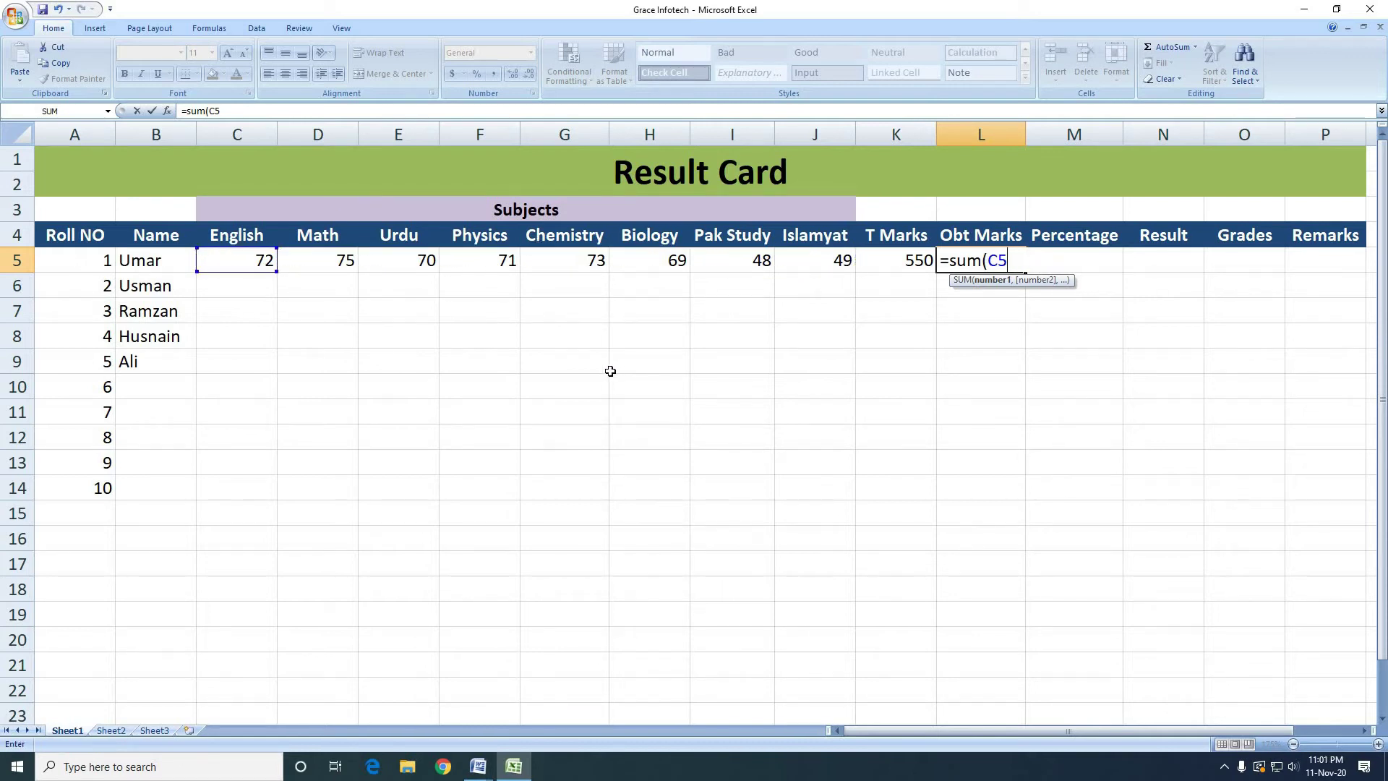
key("BackSpace")
key("BackSpace")
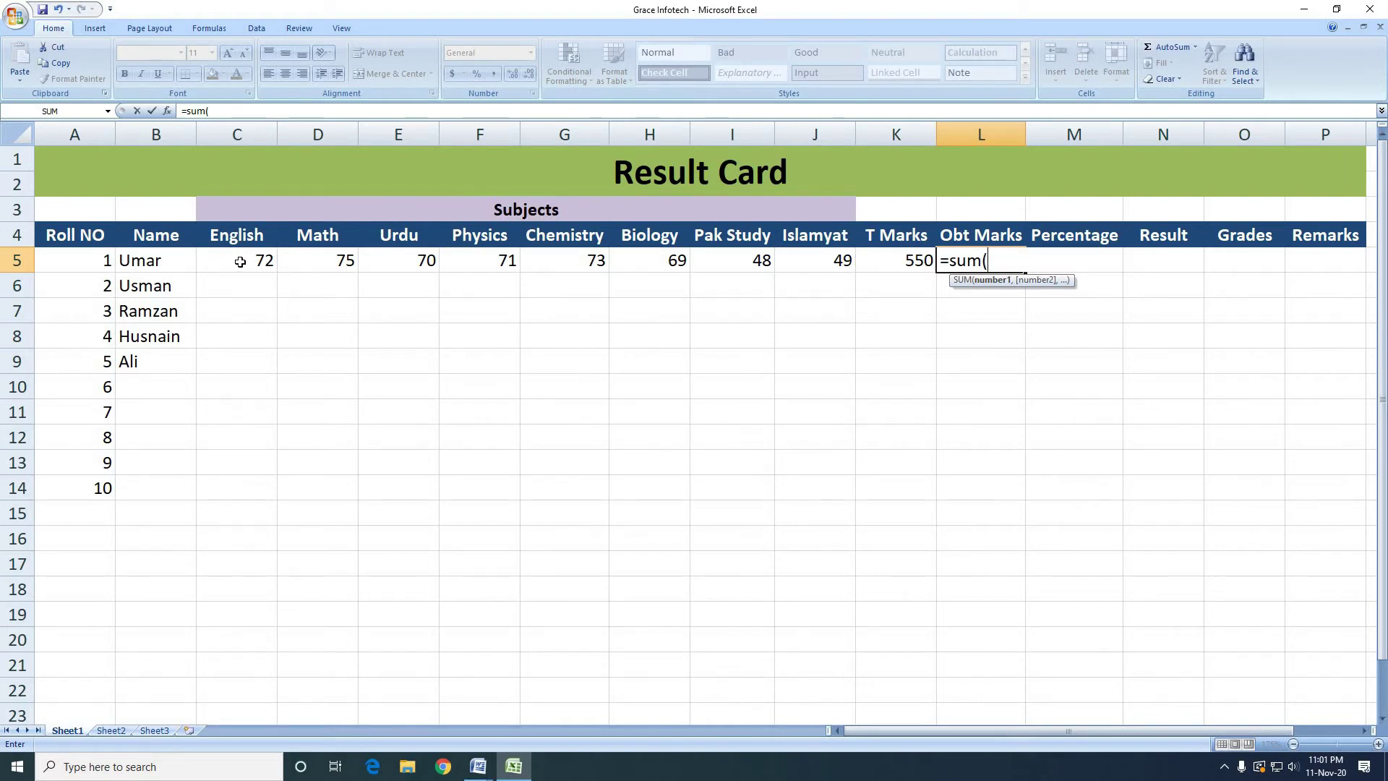
- Complete the obtained marks formula in L5 as a SUM of the subject marks in C5:J5
left_click_drag(241, 261, 324, 260)
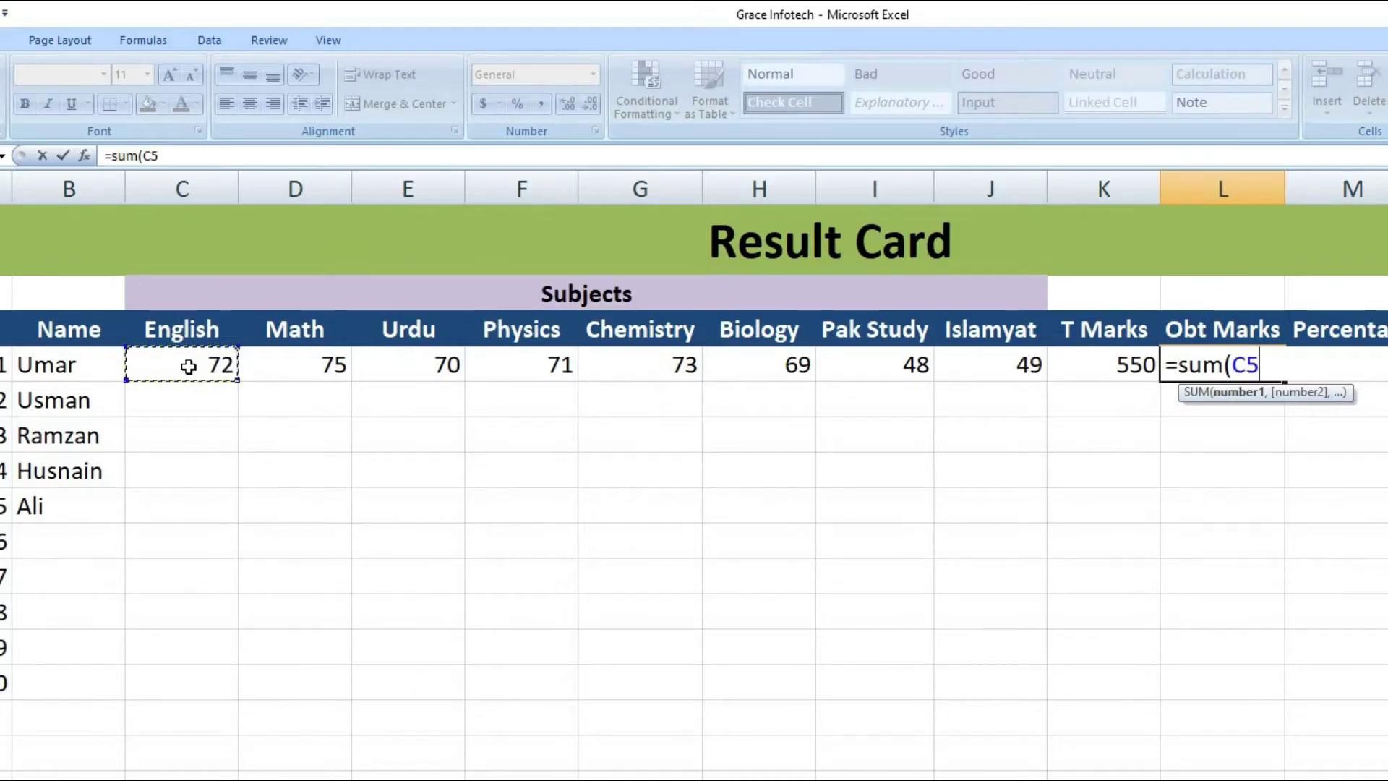
left_click_drag(305, 364, 970, 366)
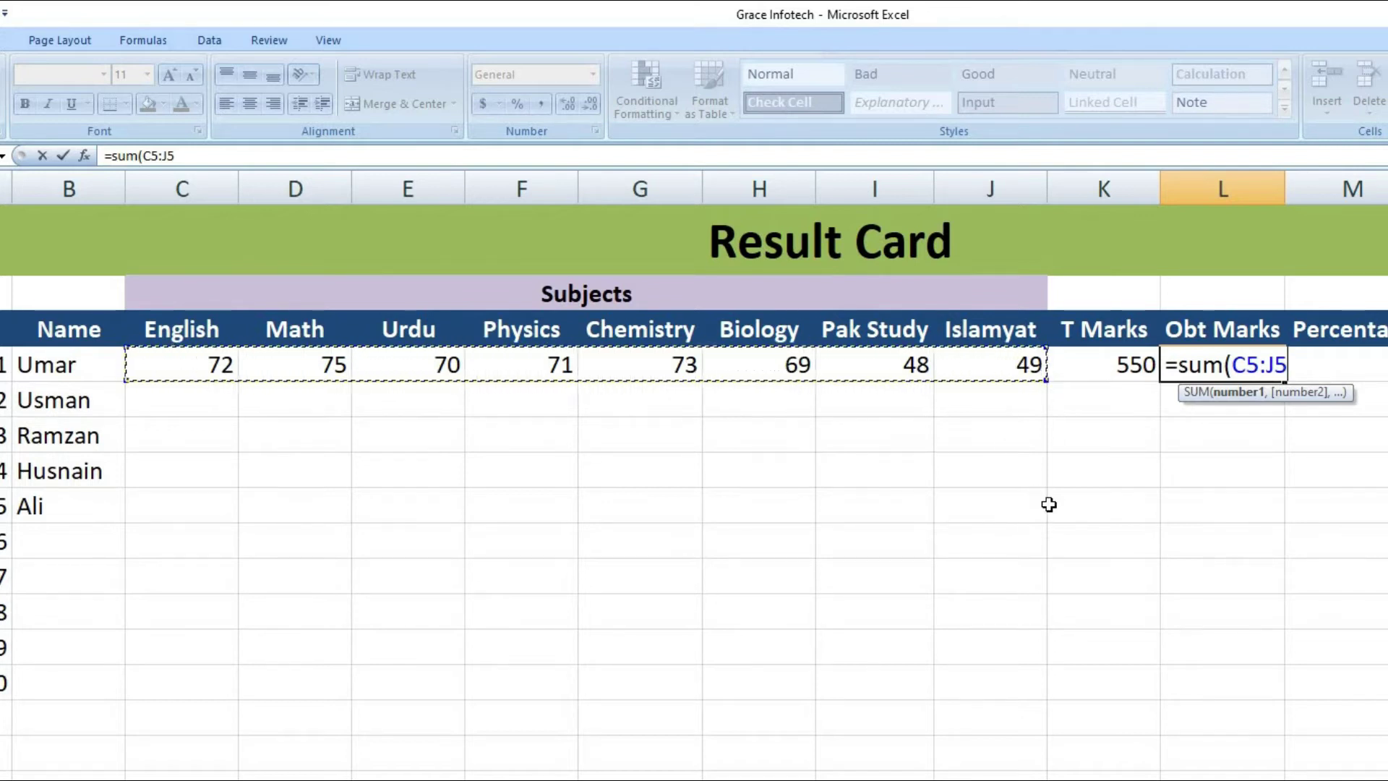
type(")")
key("Return")
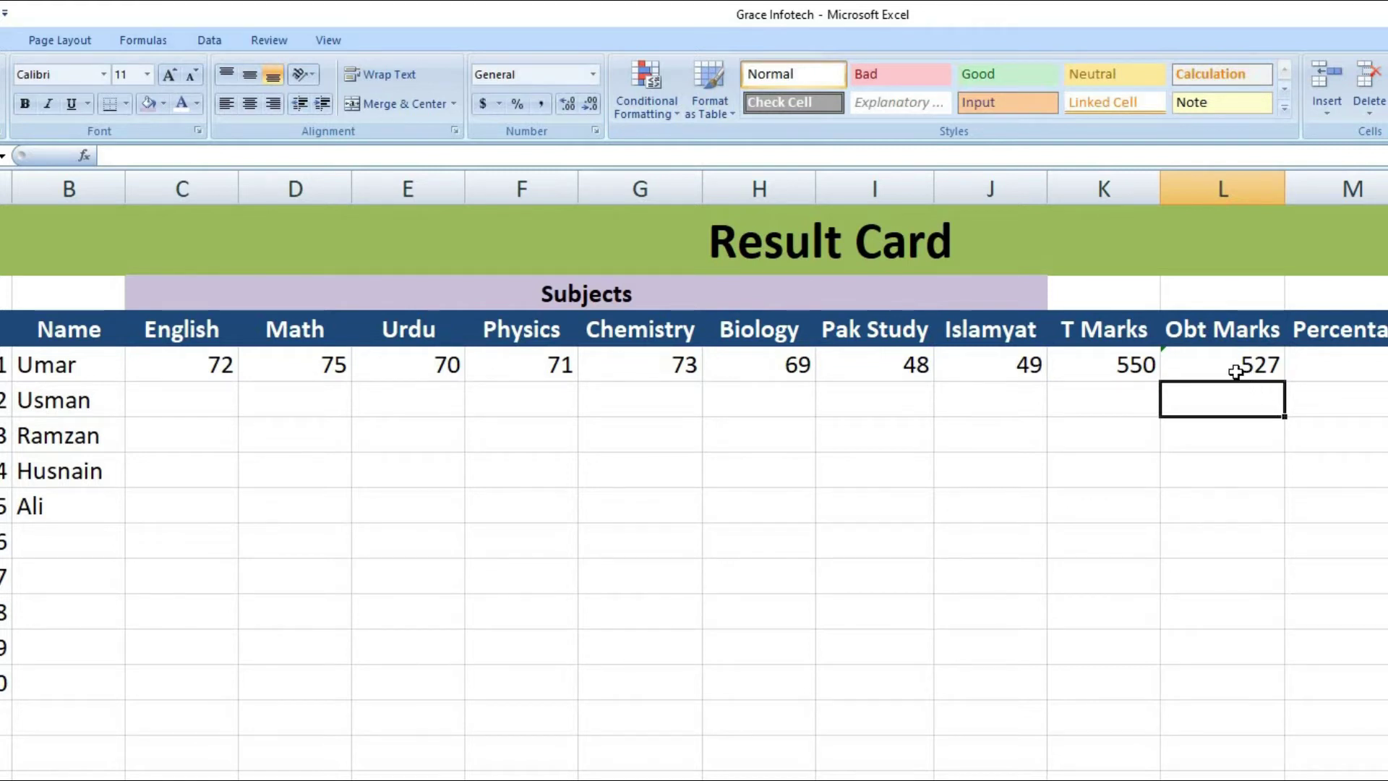
- Calculate the first student's percentage in M5 with the formula =L5/K5*100
left_click(1347, 370)
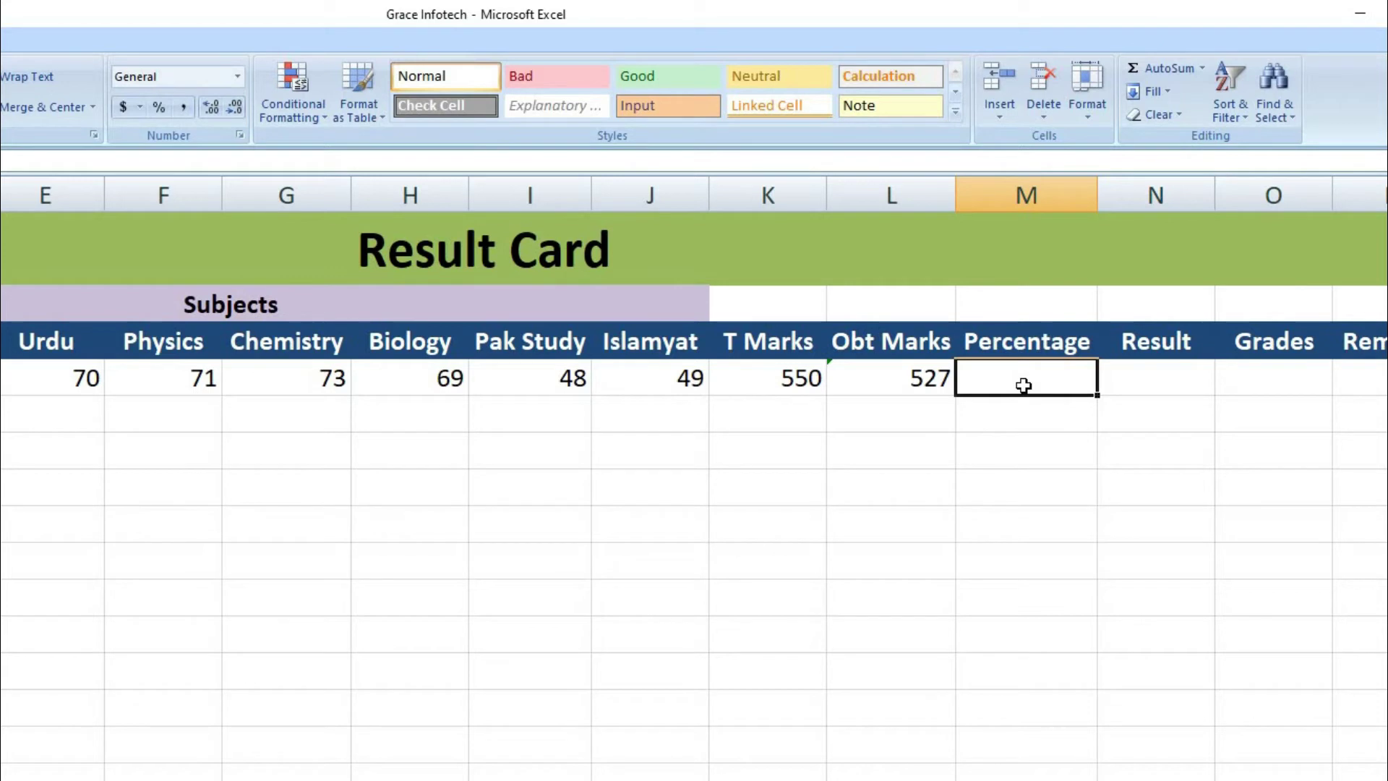
type("=")
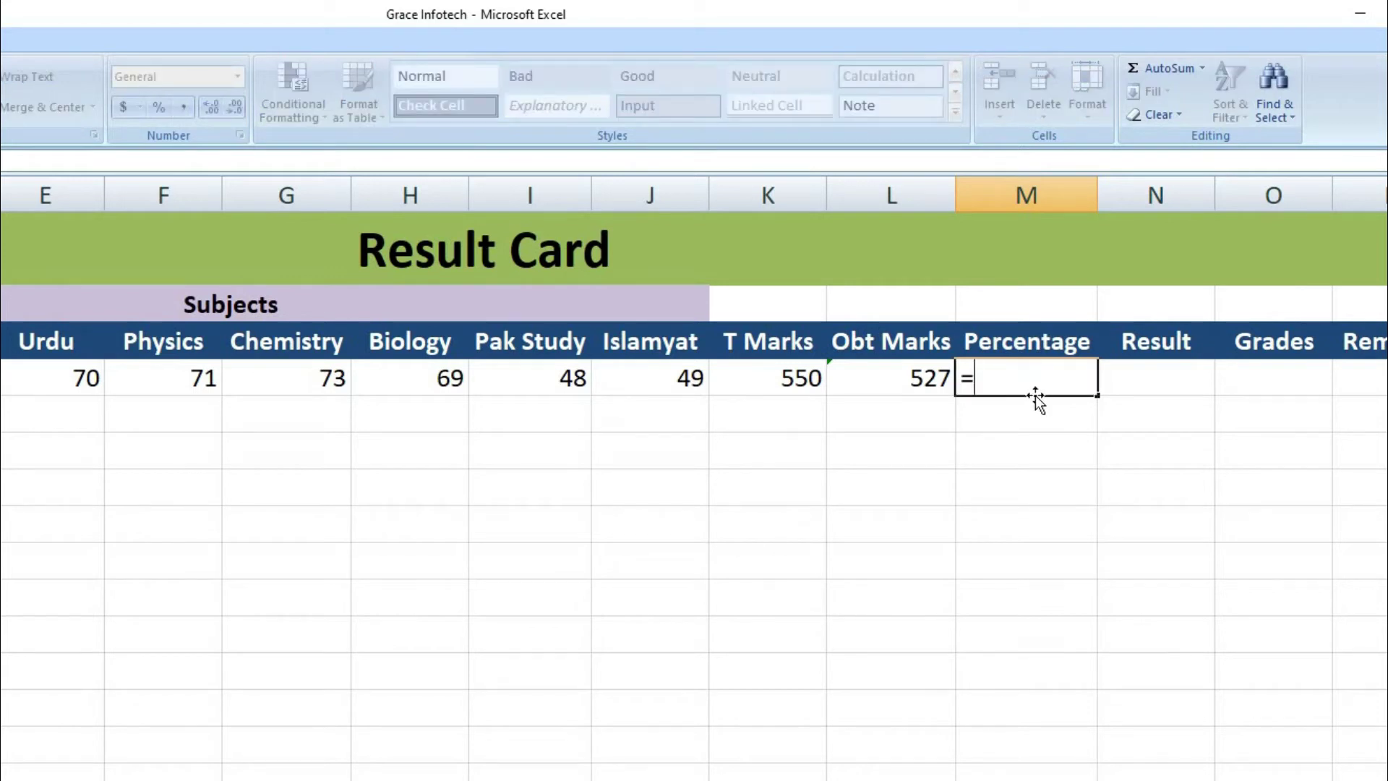
left_click(870, 380)
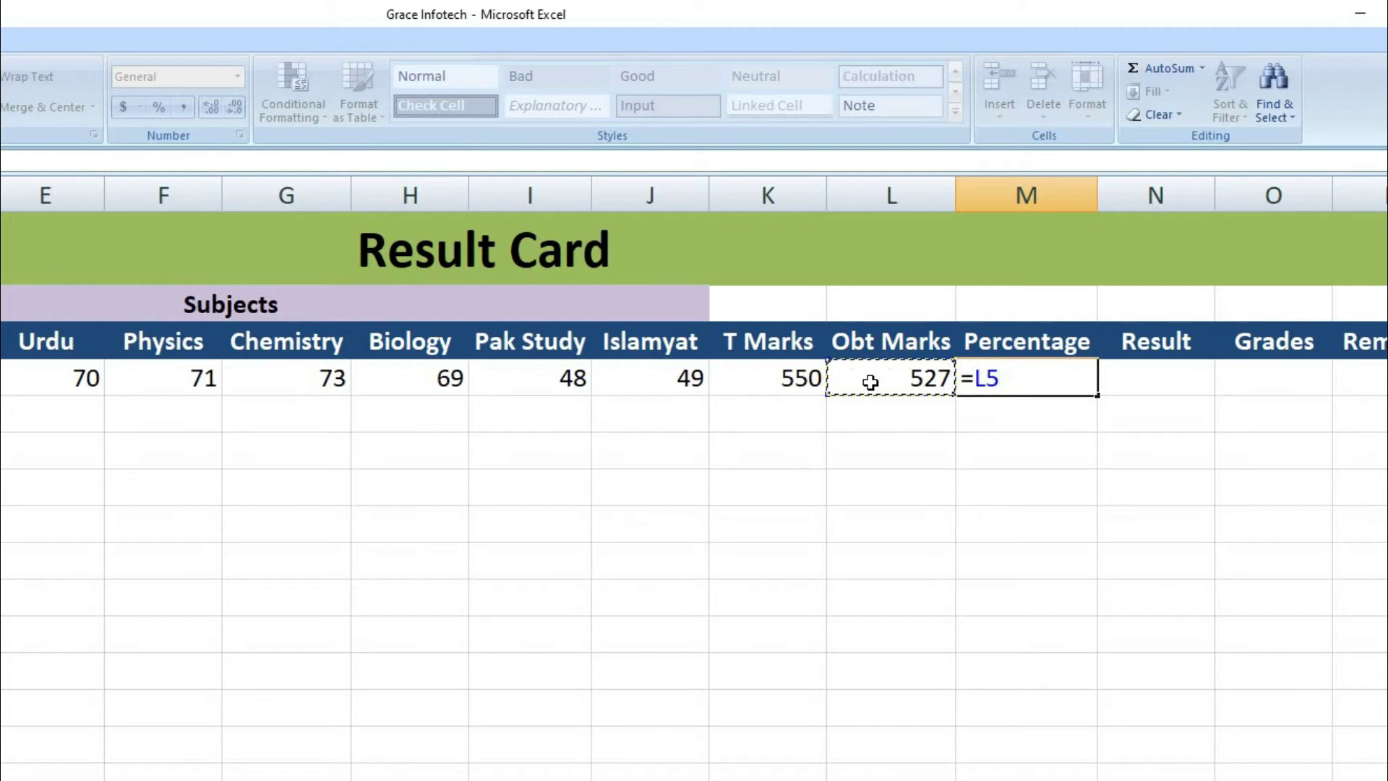
type("/")
left_click(791, 379)
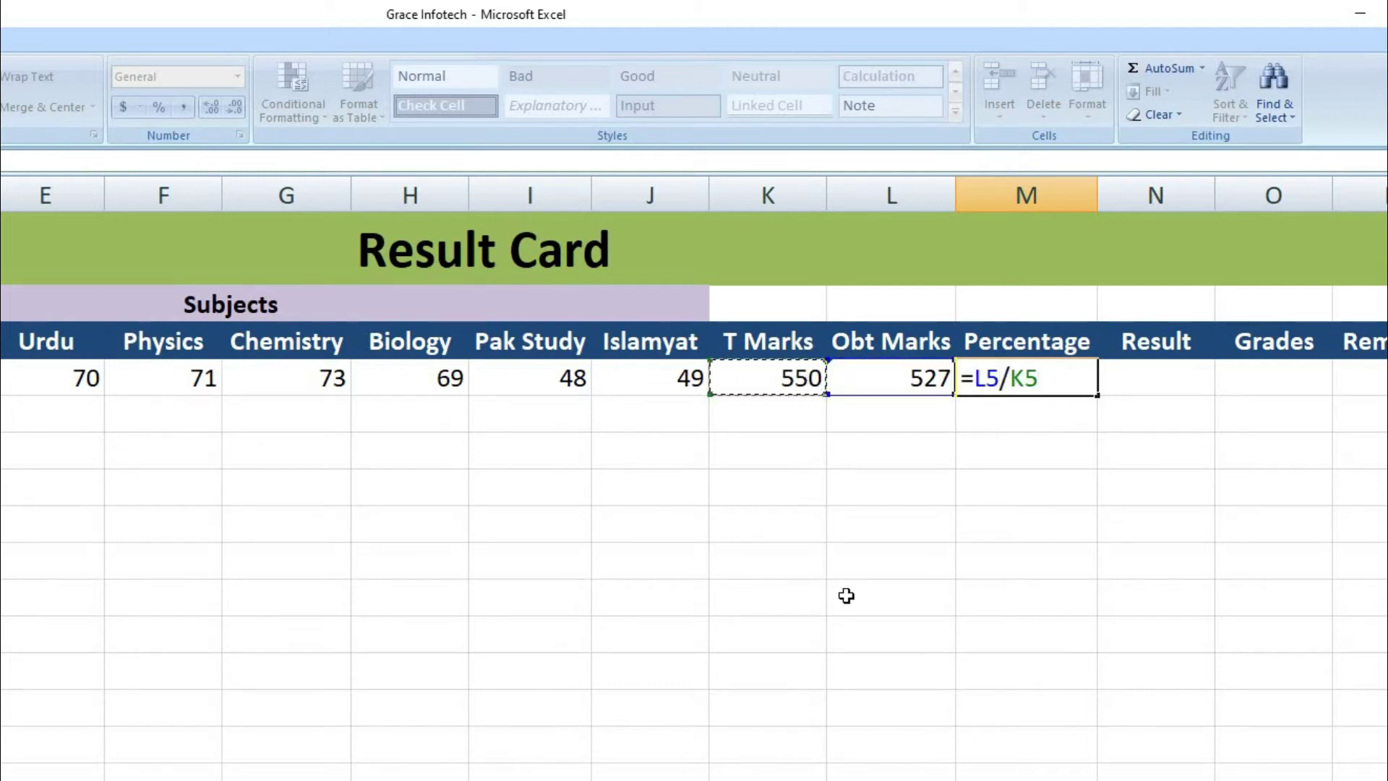
type("*100")
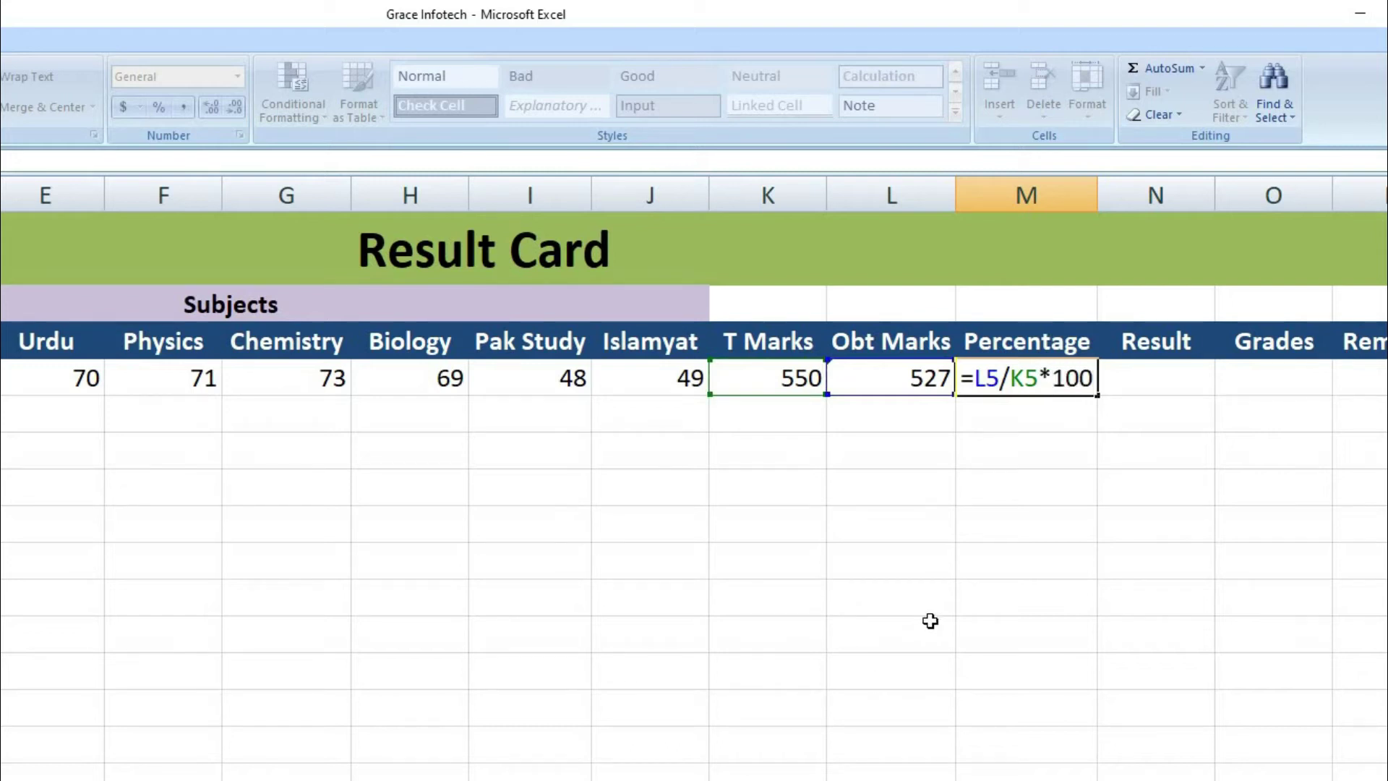
key("Return")
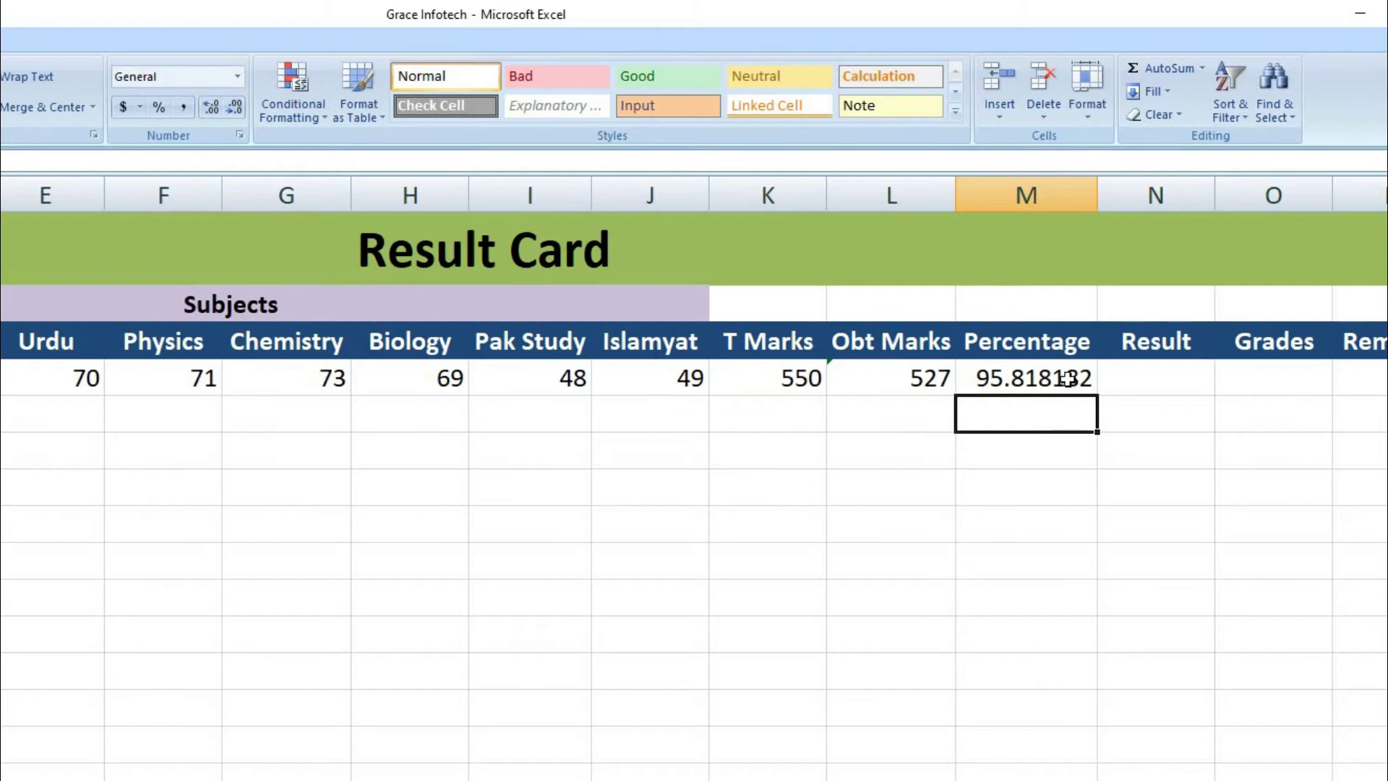
- Reduce the displayed decimals of the percentage in M5 to a whole number
left_click(1068, 378)
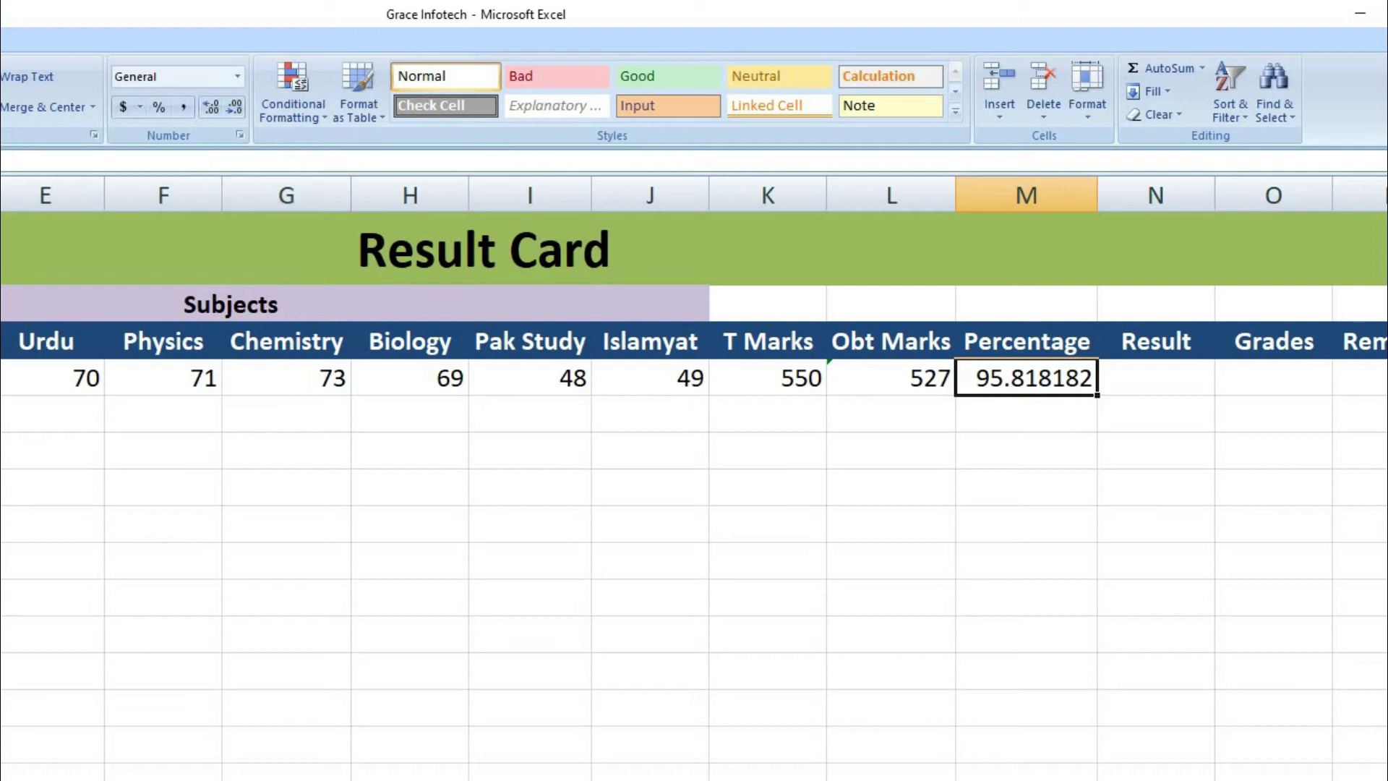
left_click(236, 111)
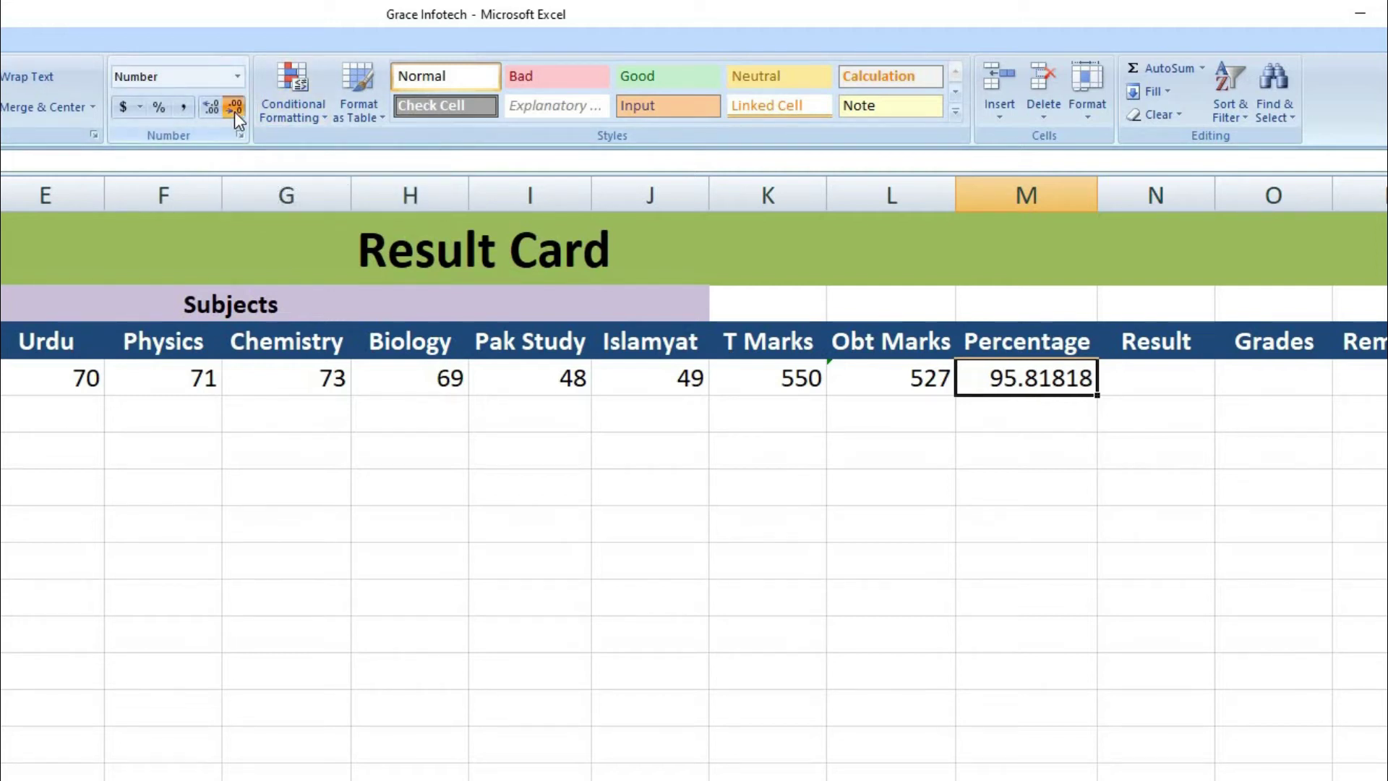
left_click(234, 111)
left_click(234, 111)
left_click(234, 112)
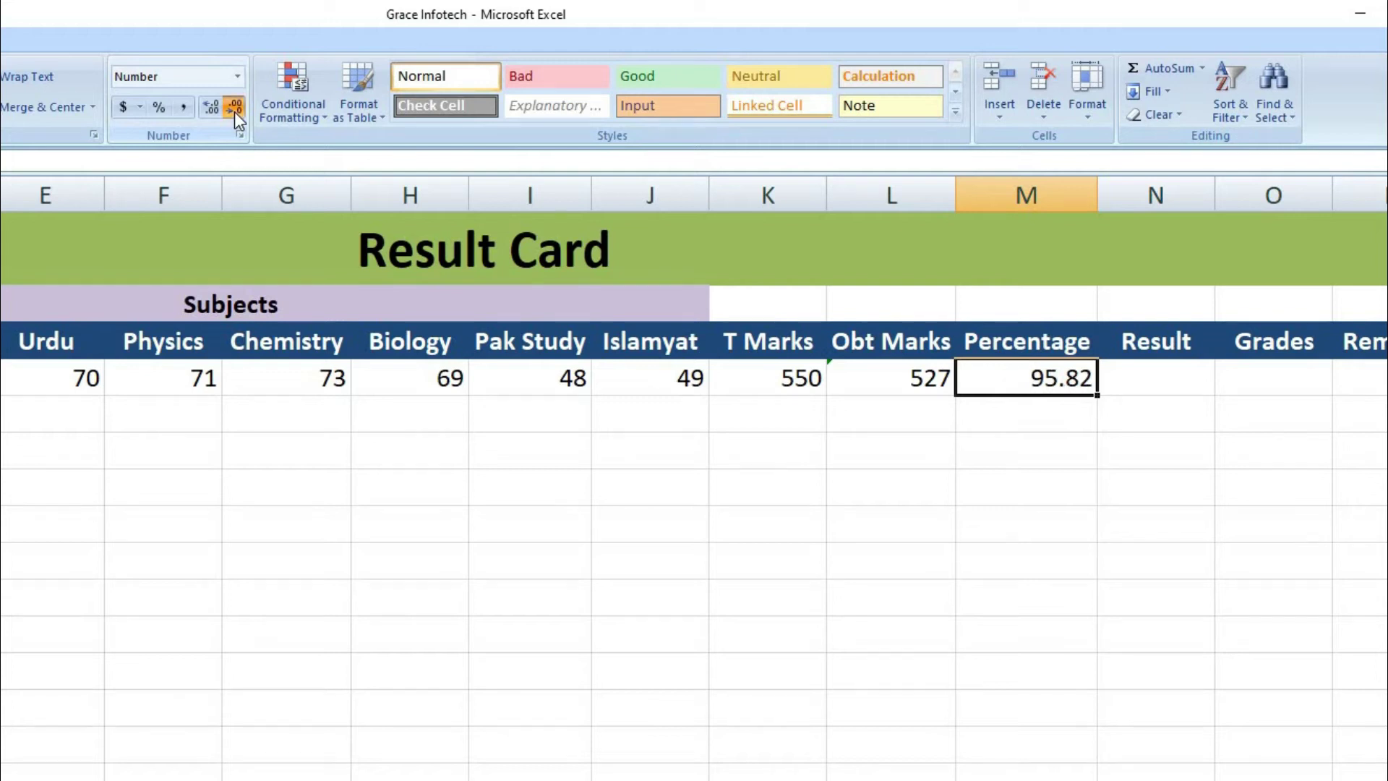
left_click(234, 111)
left_click(234, 111)
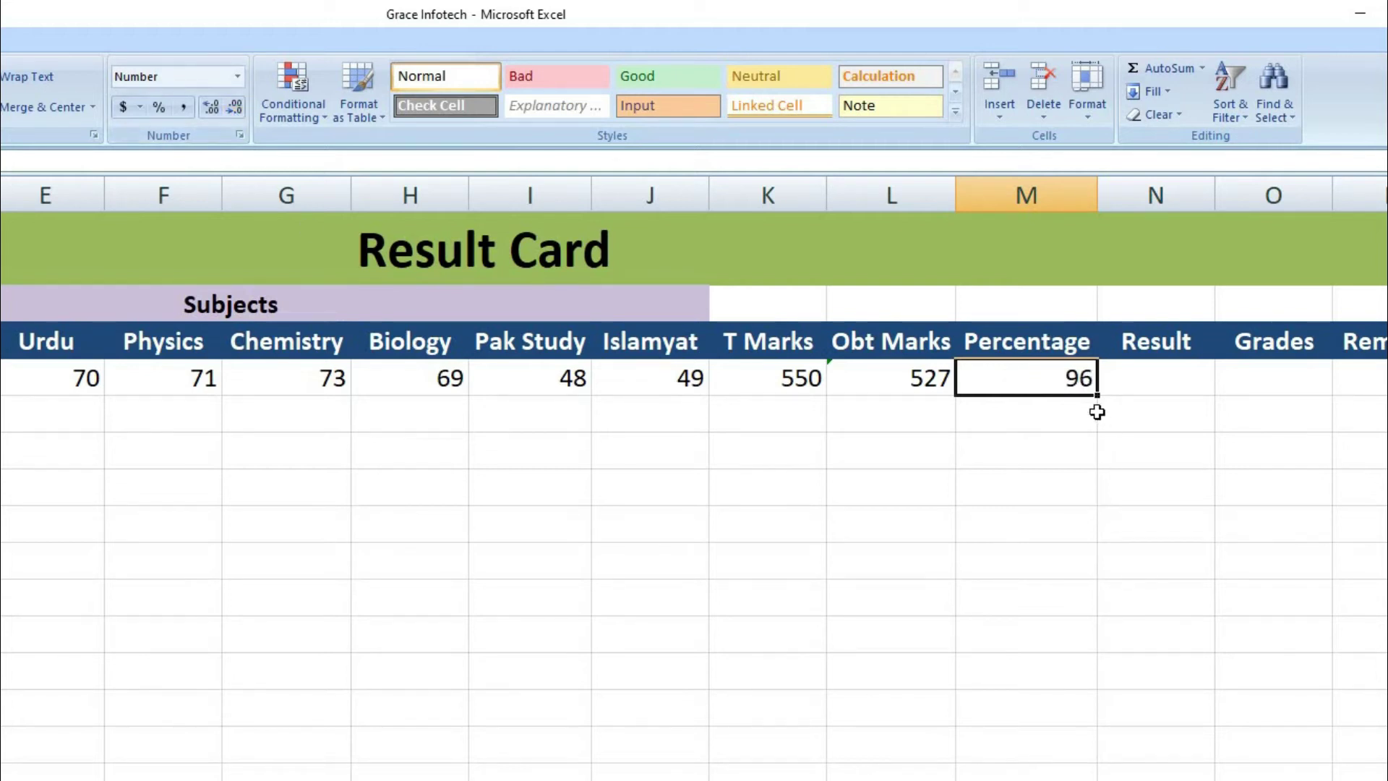
- Calculate the first student's result in N5 with the formula =IF(M5>=33,"Pass","Fail")
left_click(1138, 390)
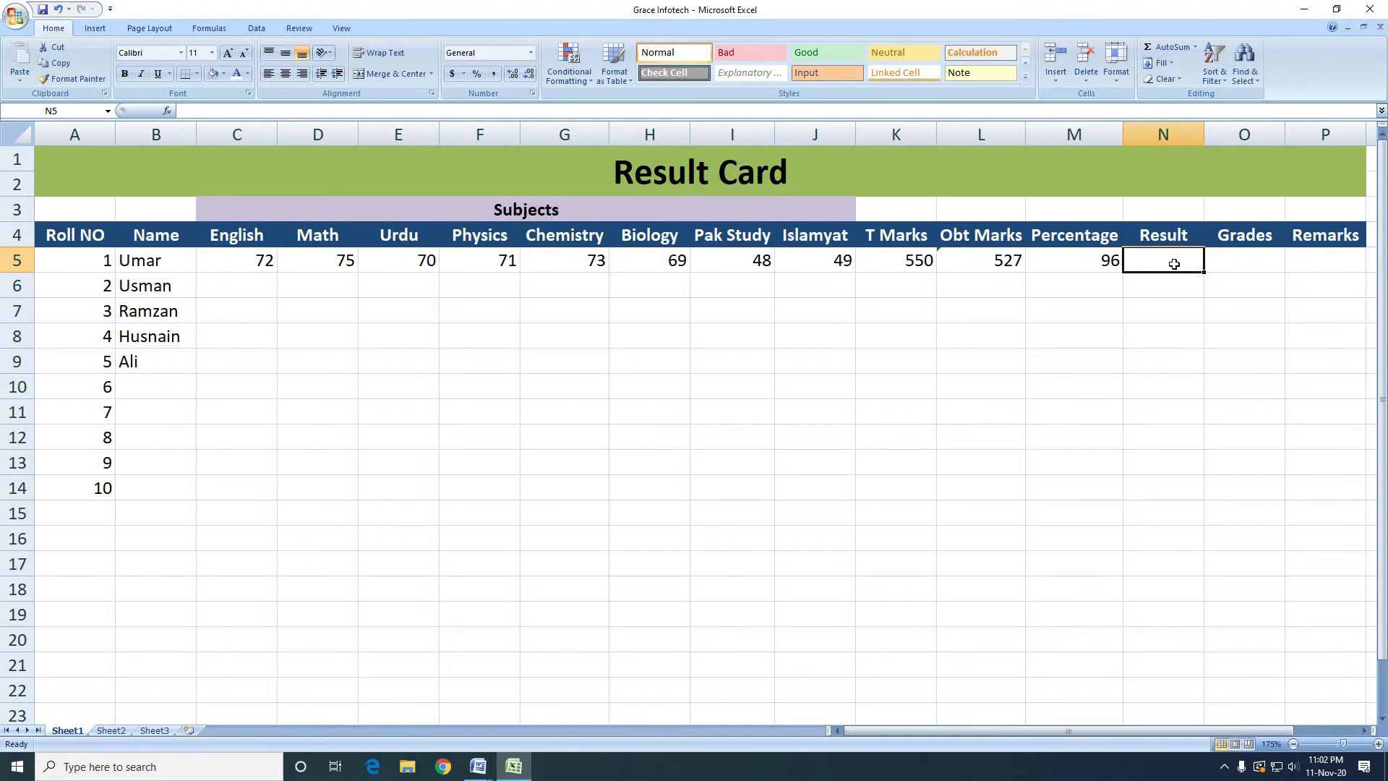
type("=")
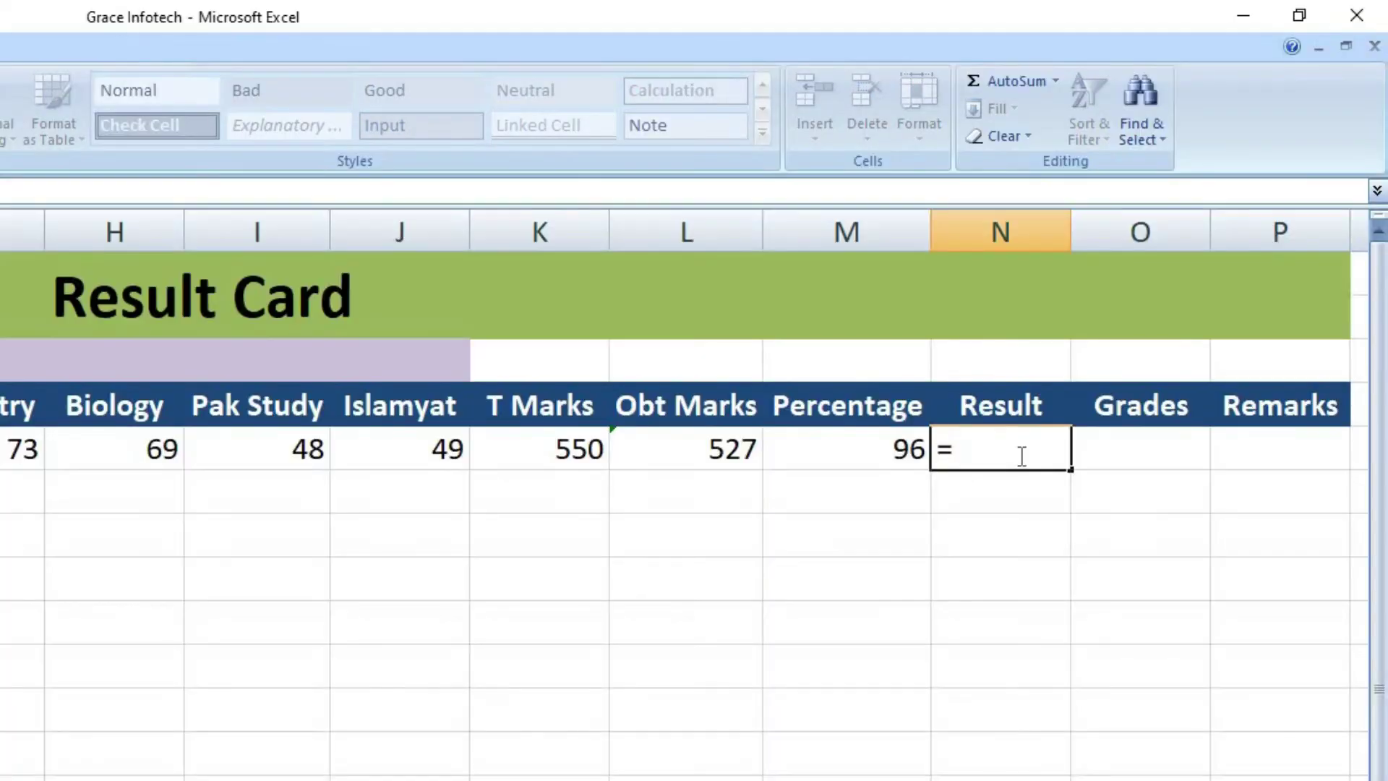
type("if")
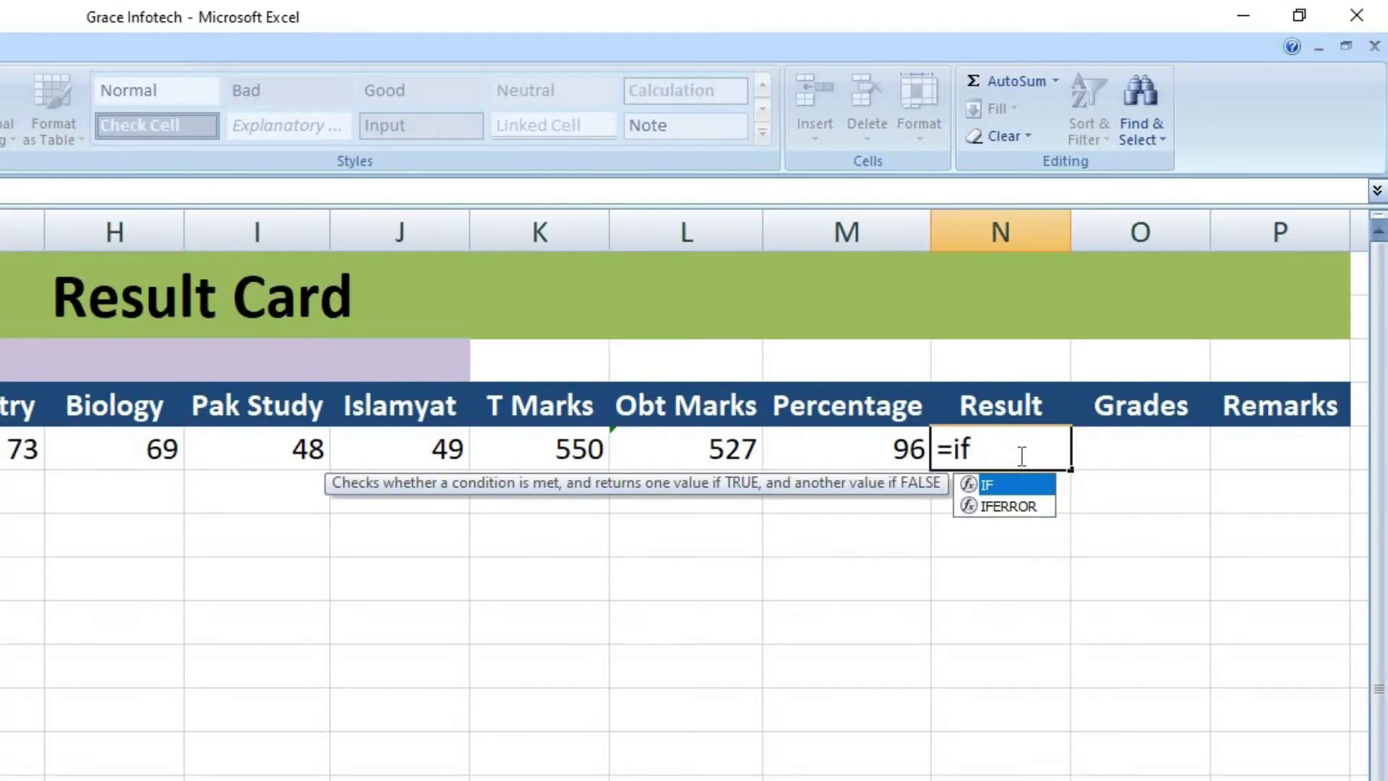
type("(")
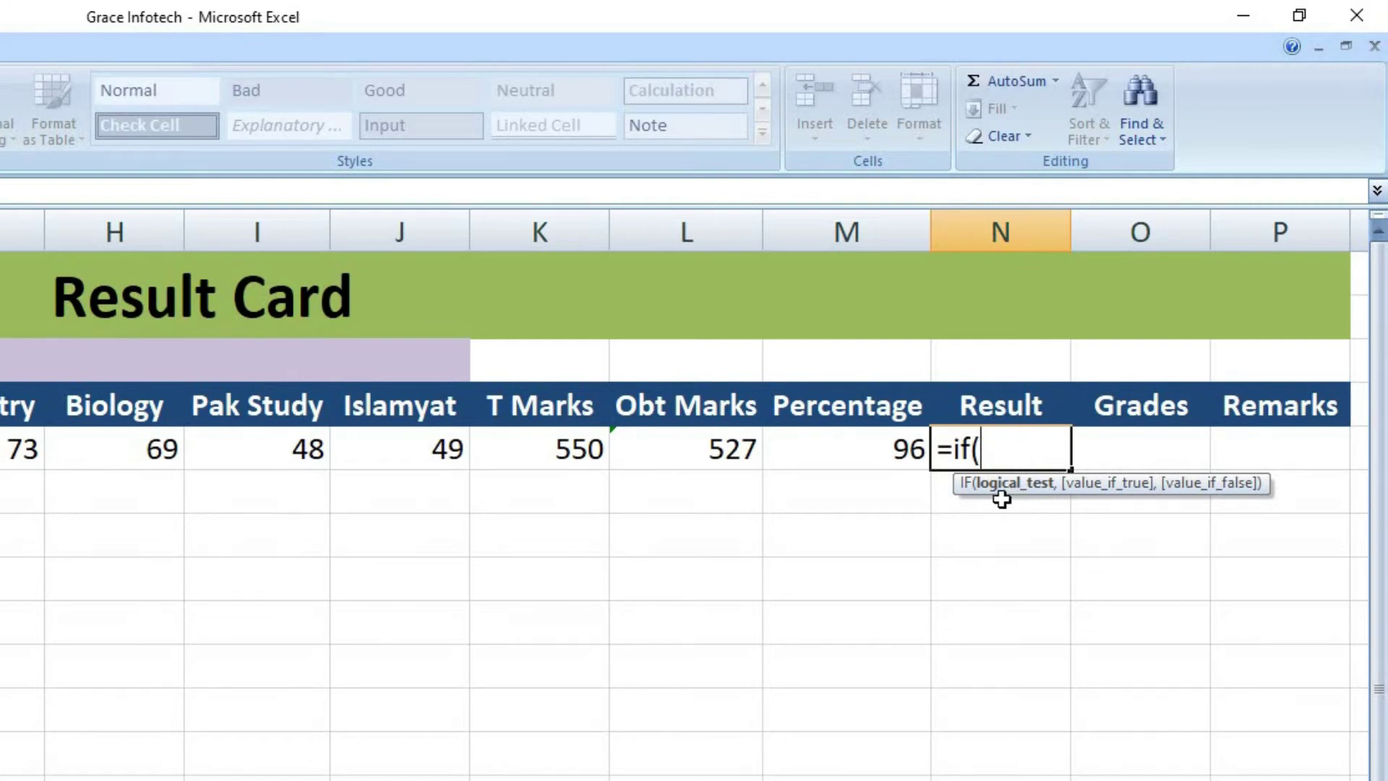
left_click(859, 455)
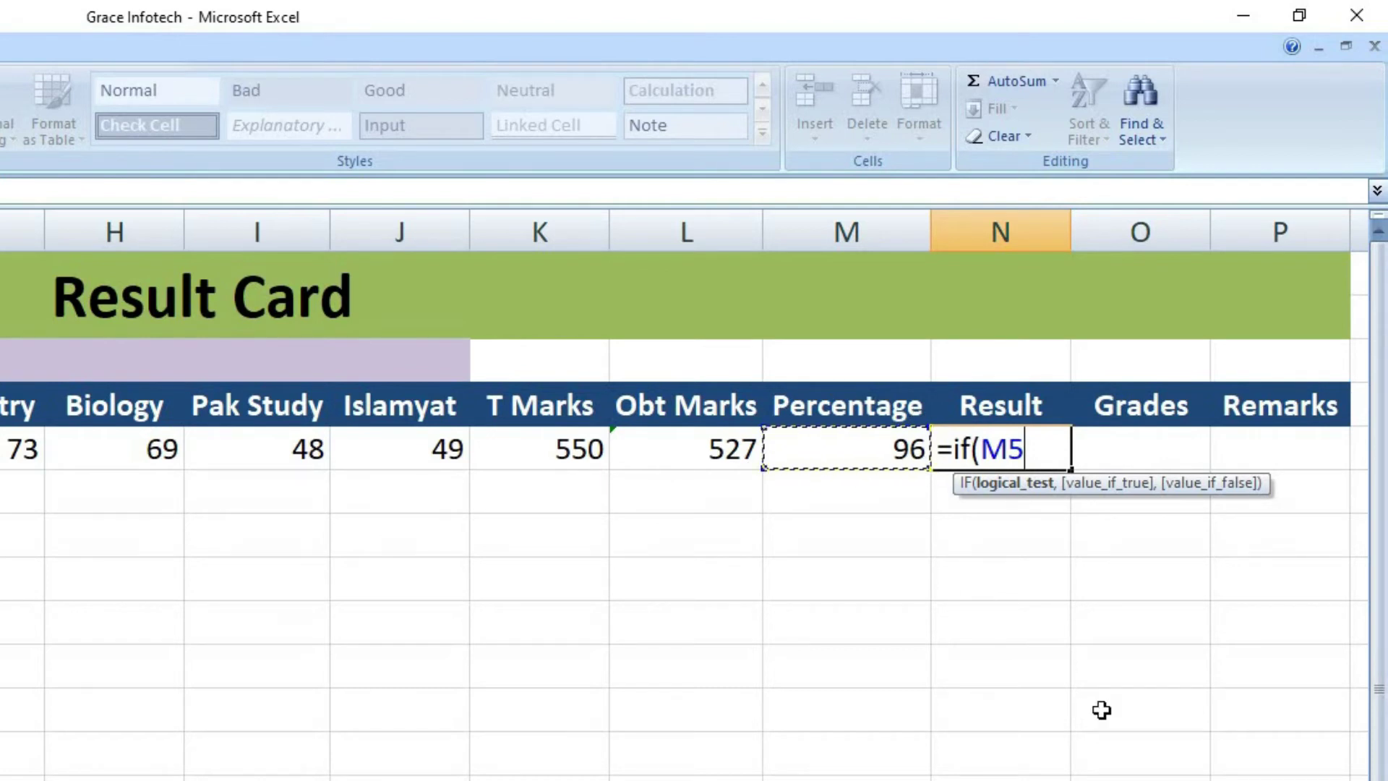
type(">=33")
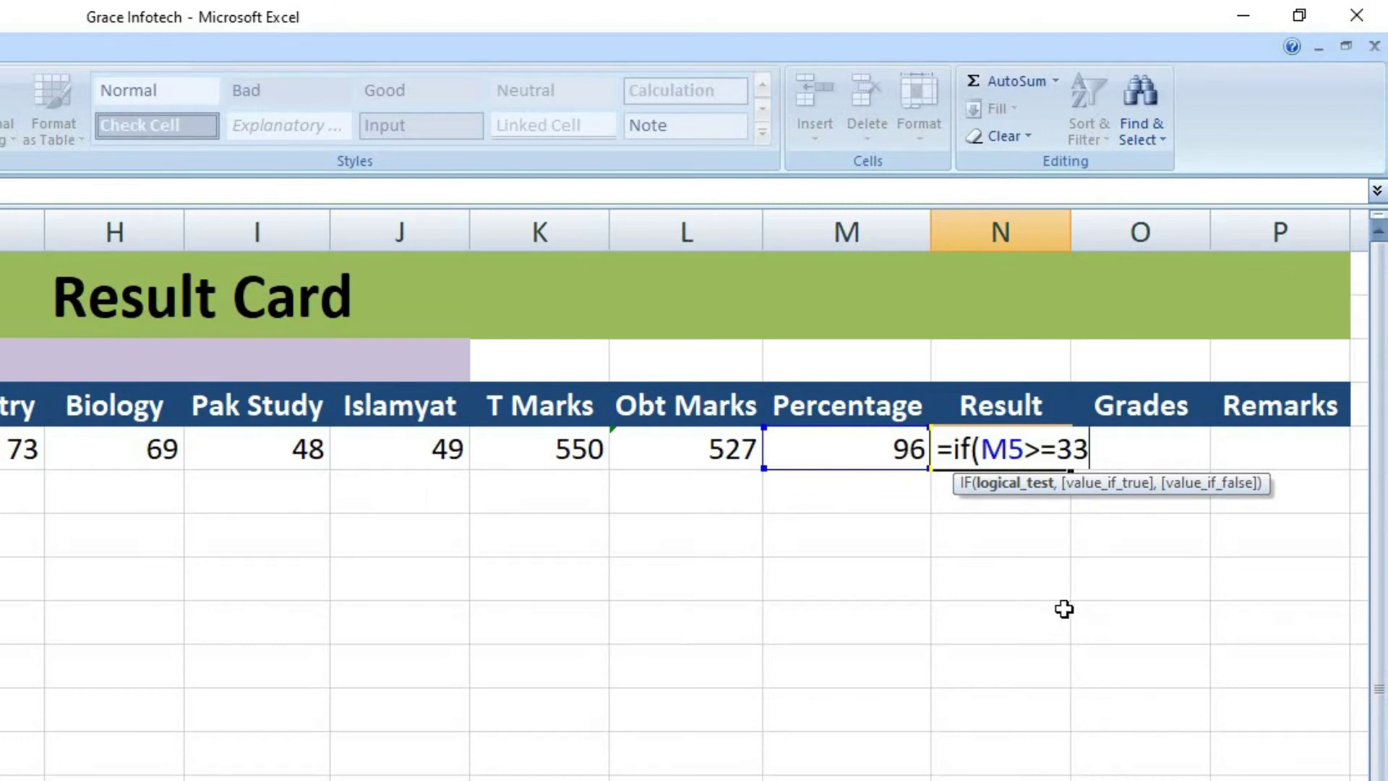
type(",")
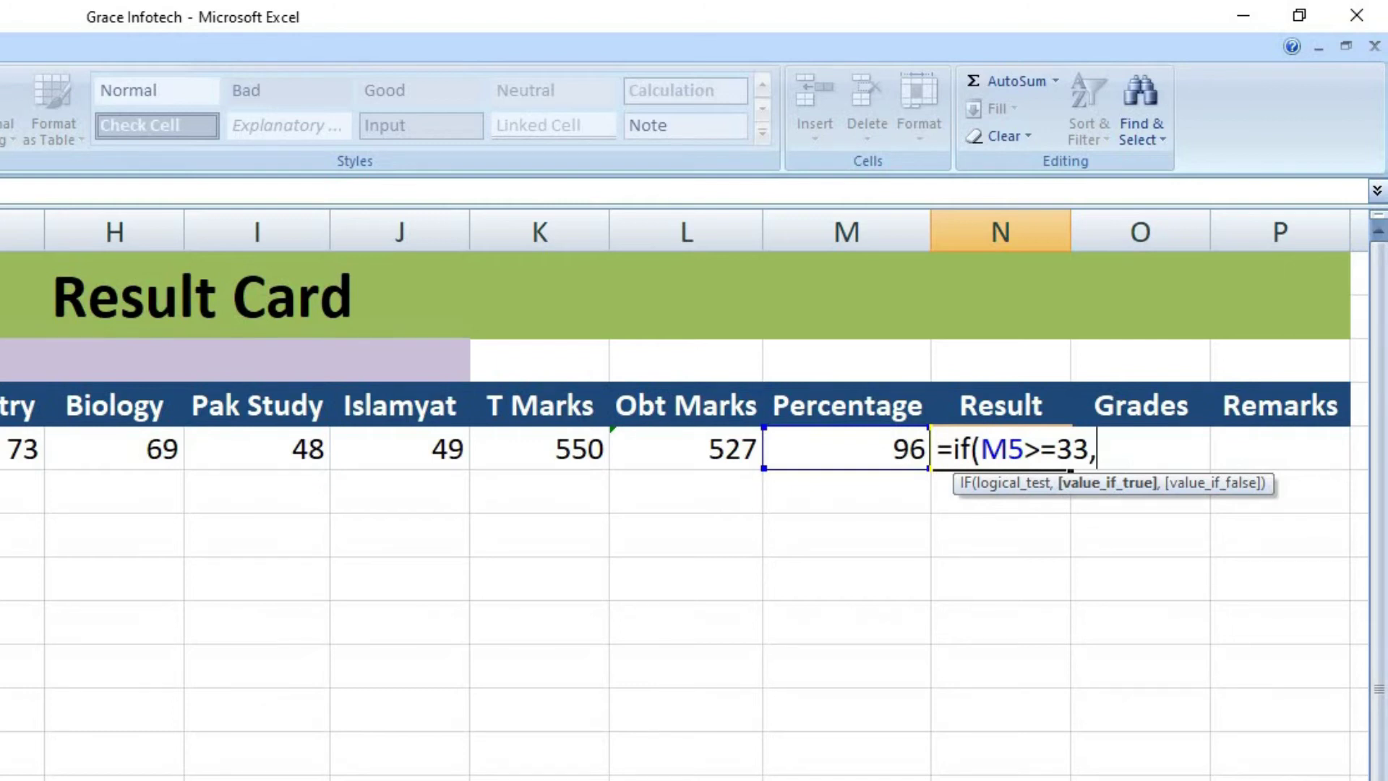
type("\"Pass")
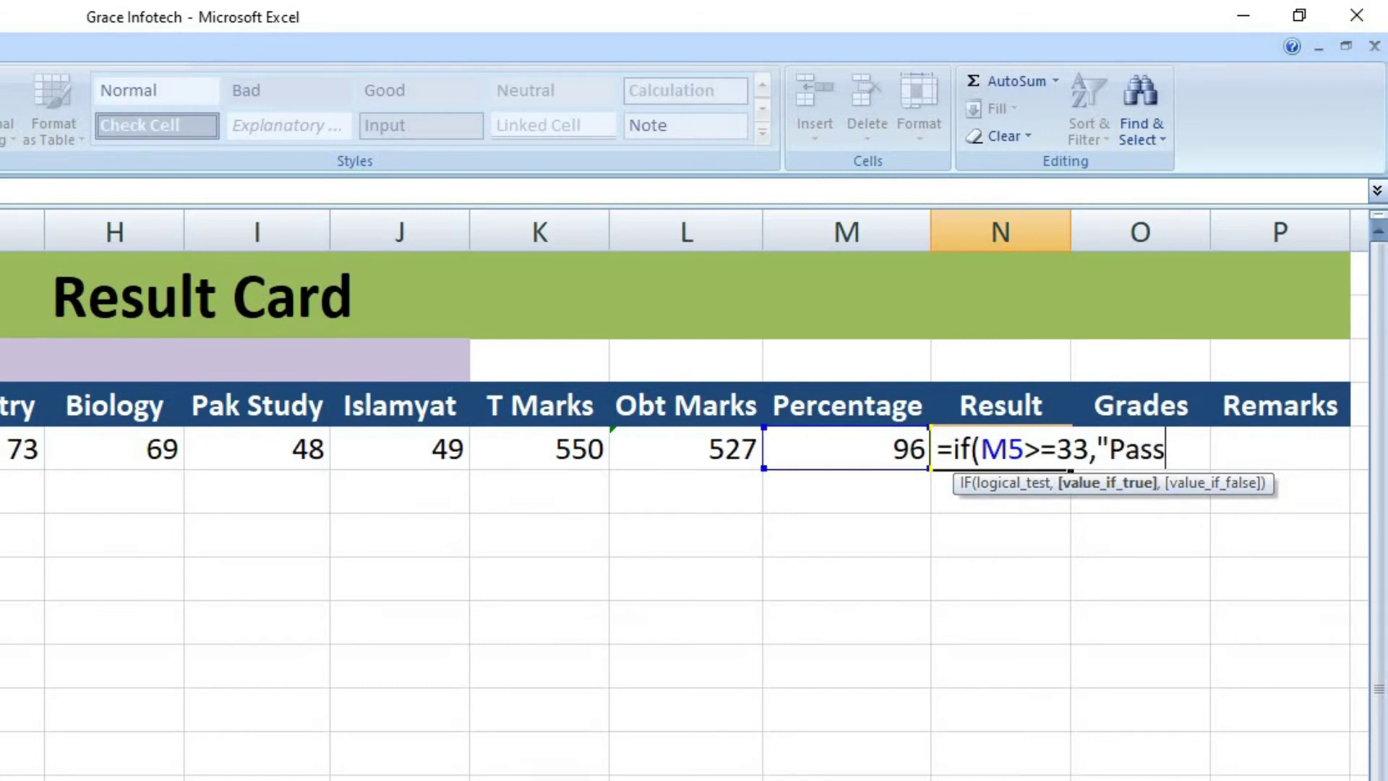
type("\"")
type(",")
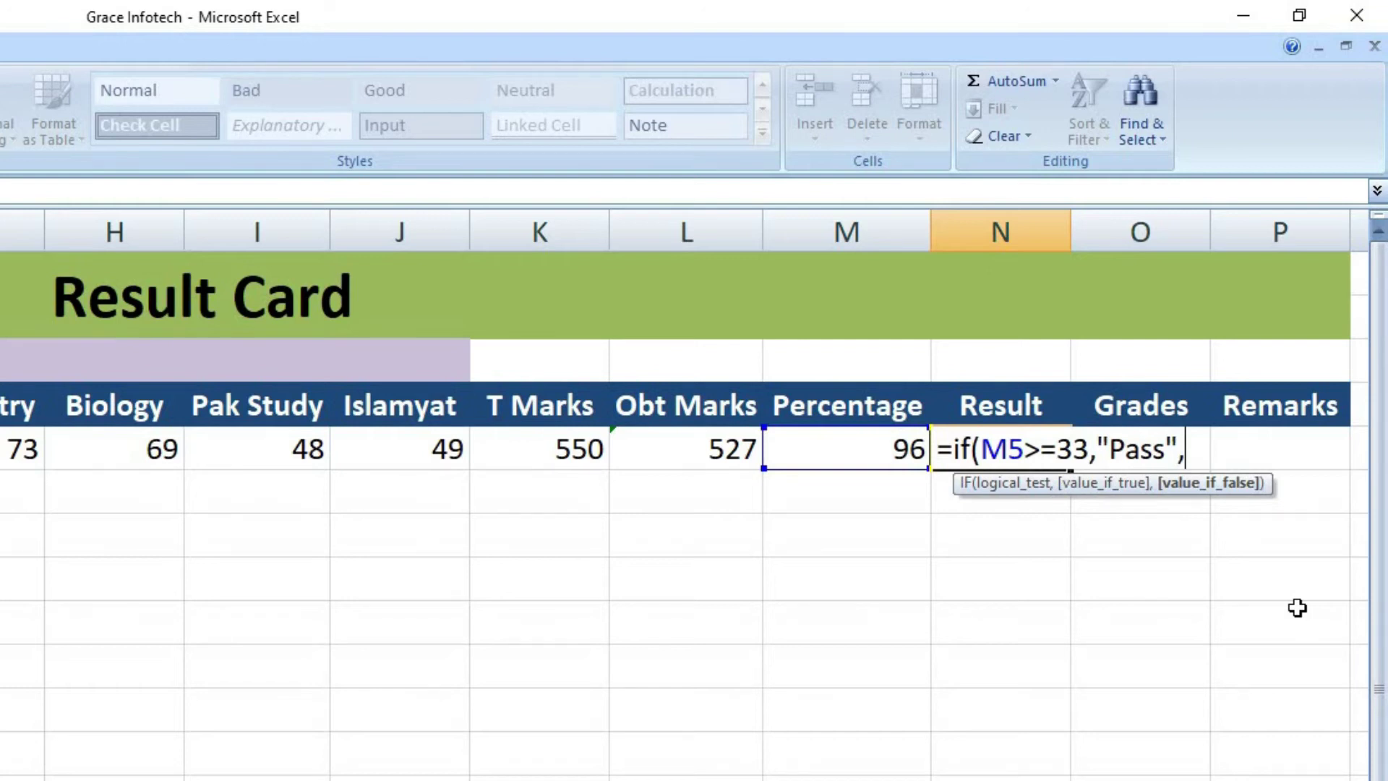
type("\"Fail\")")
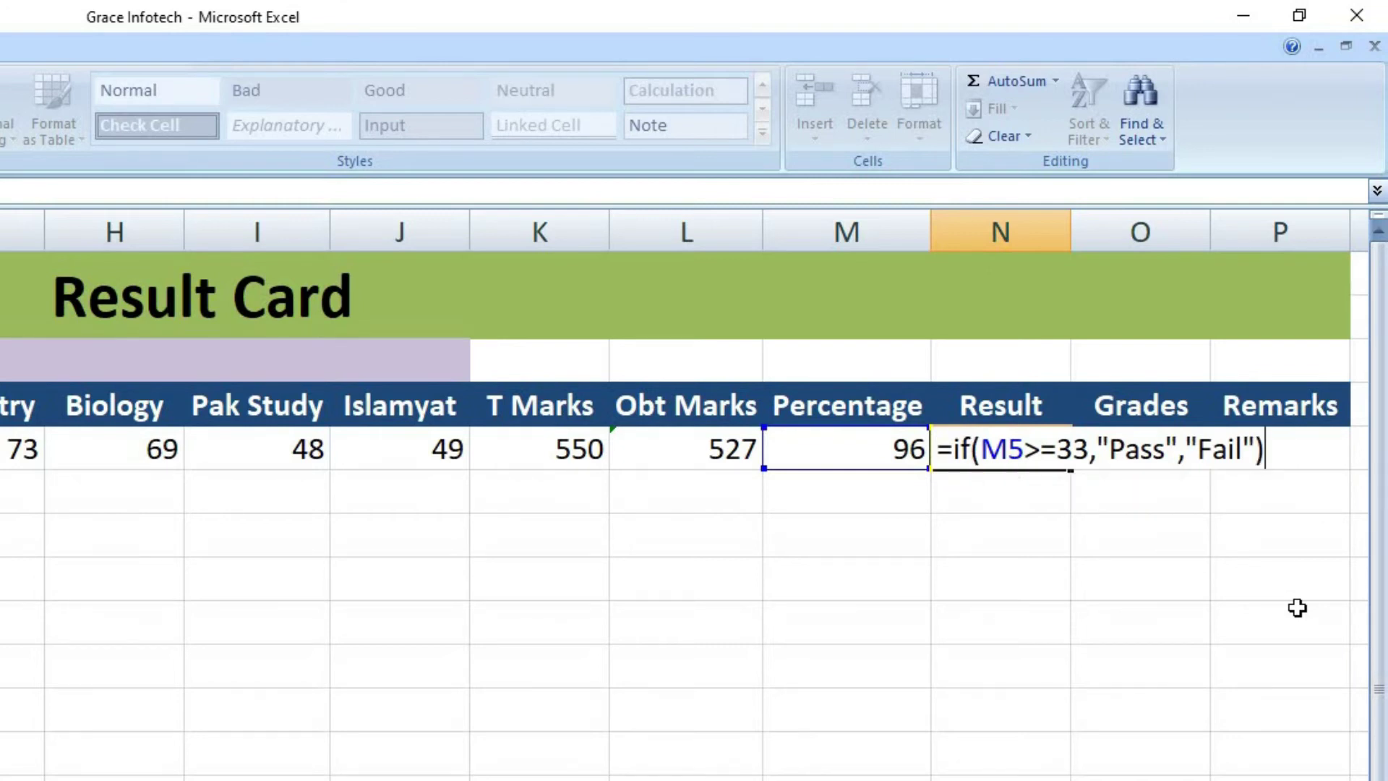
key("Return")
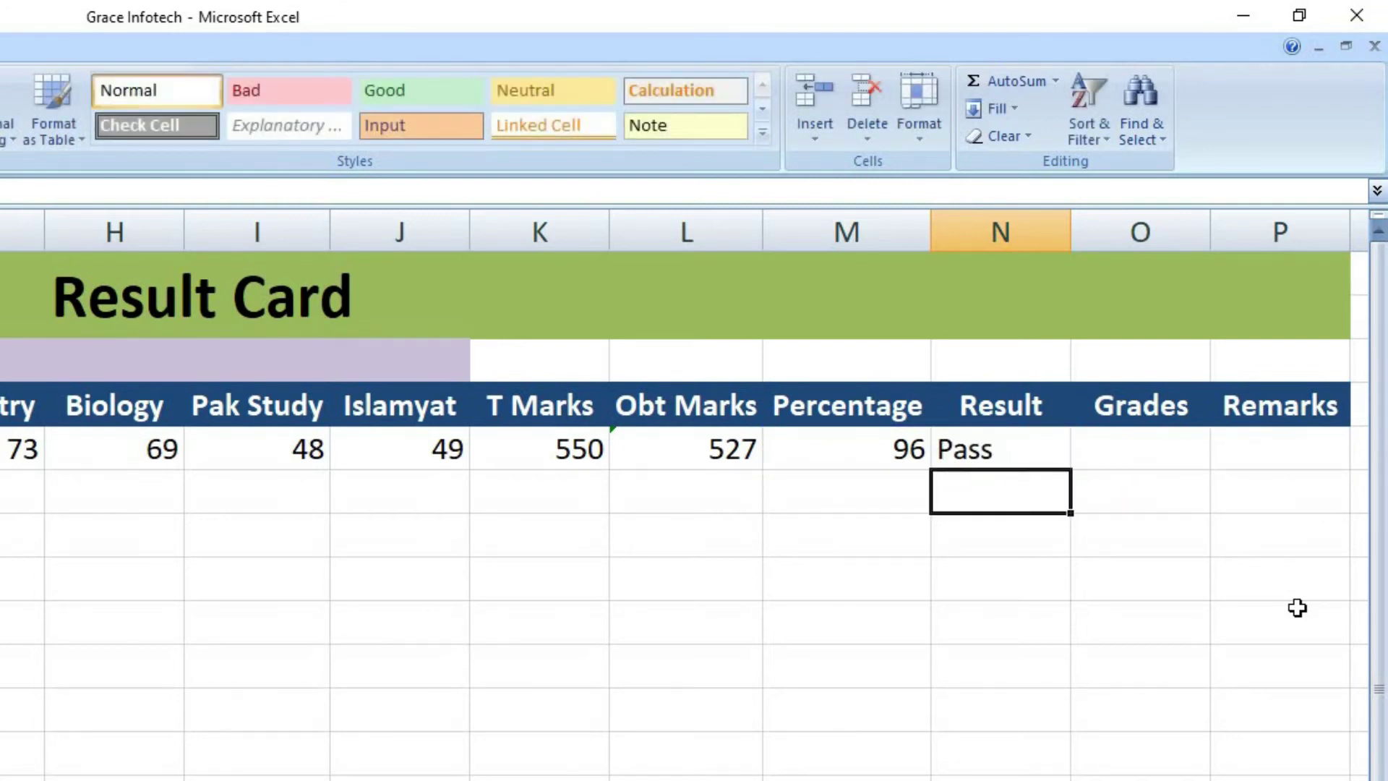
left_click(1008, 456)
left_click(859, 454)
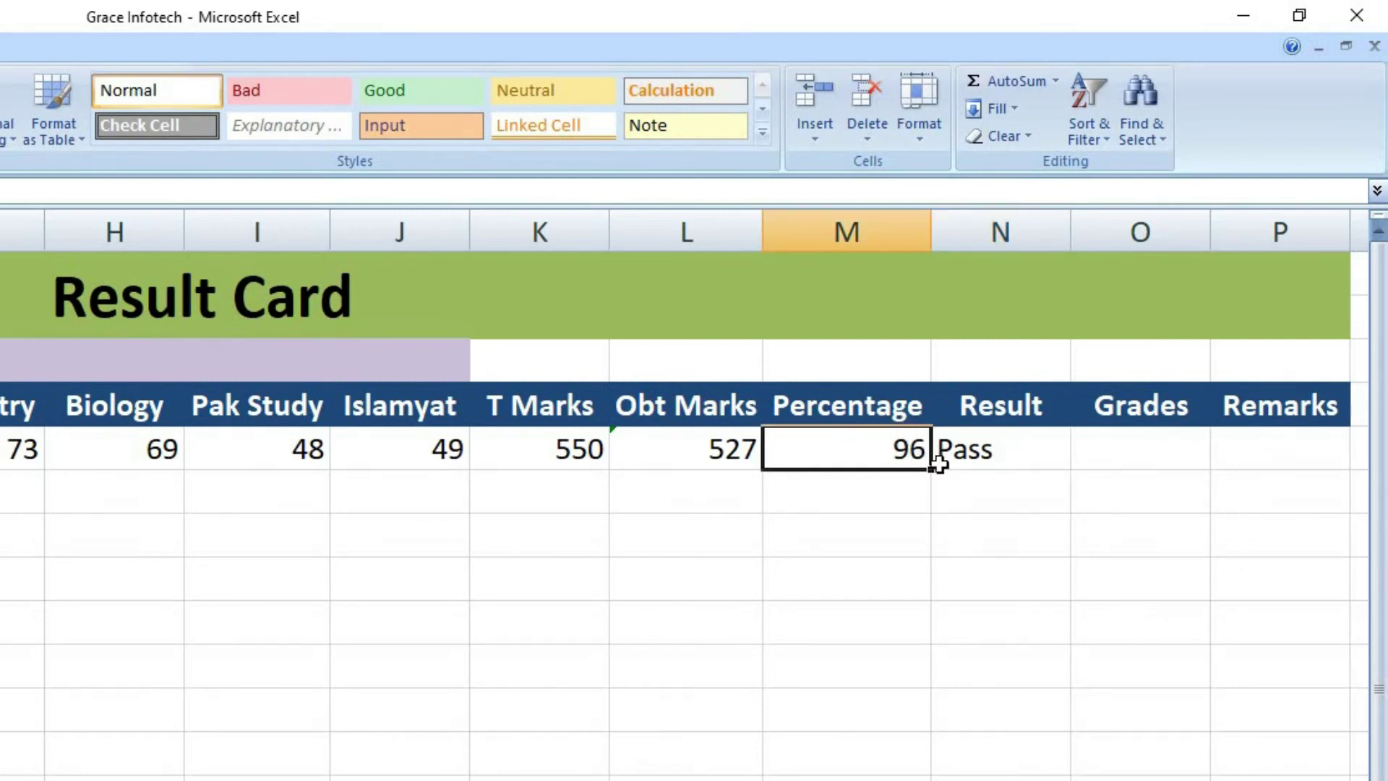
left_click(1010, 454)
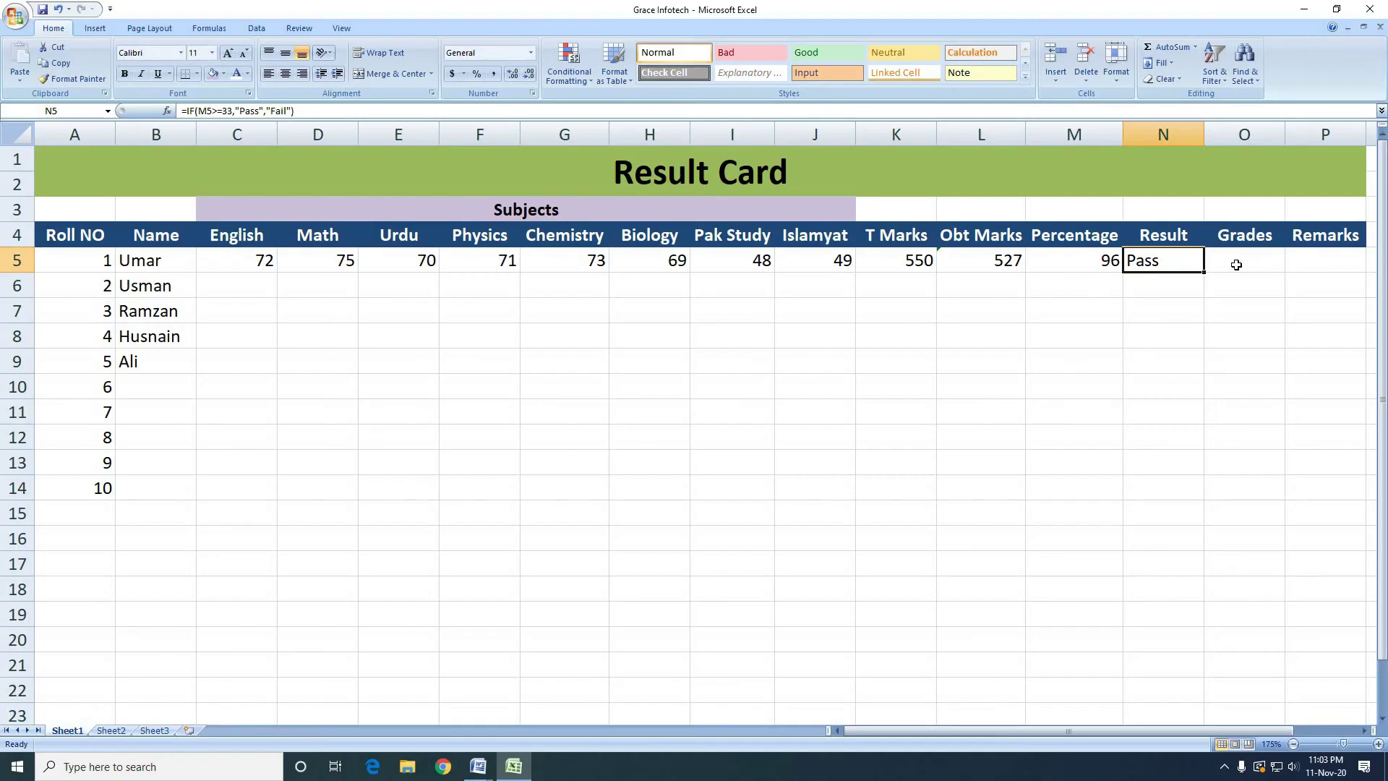
left_click(1129, 462)
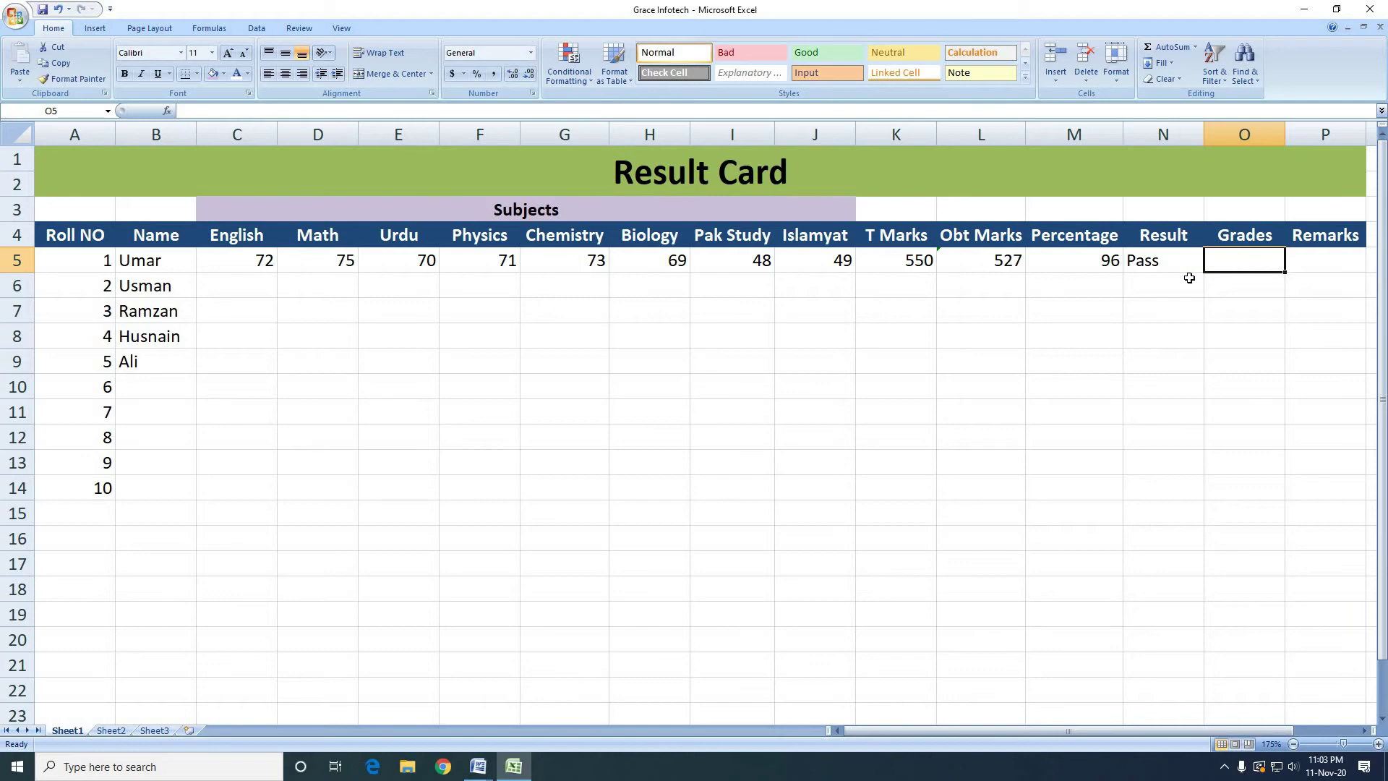
left_click(1171, 262)
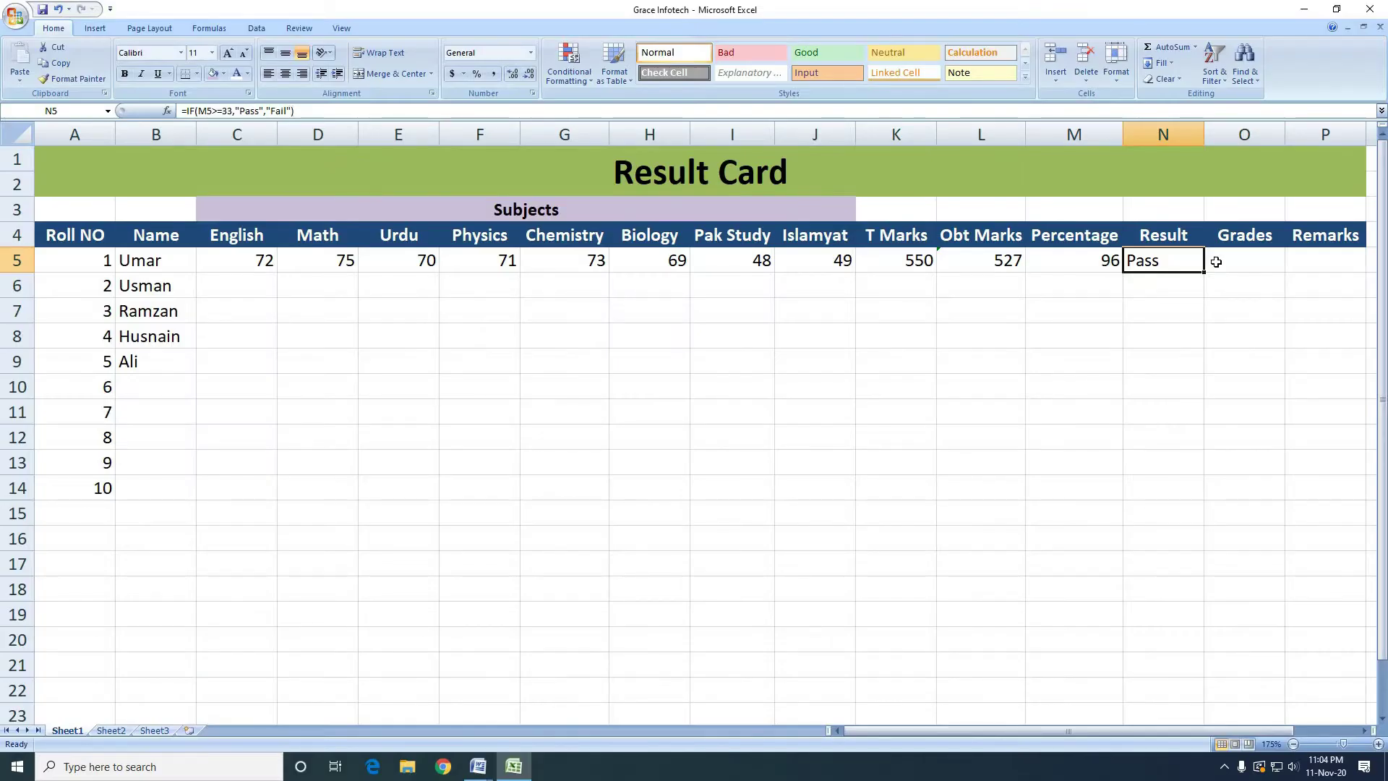
left_click(1215, 261)
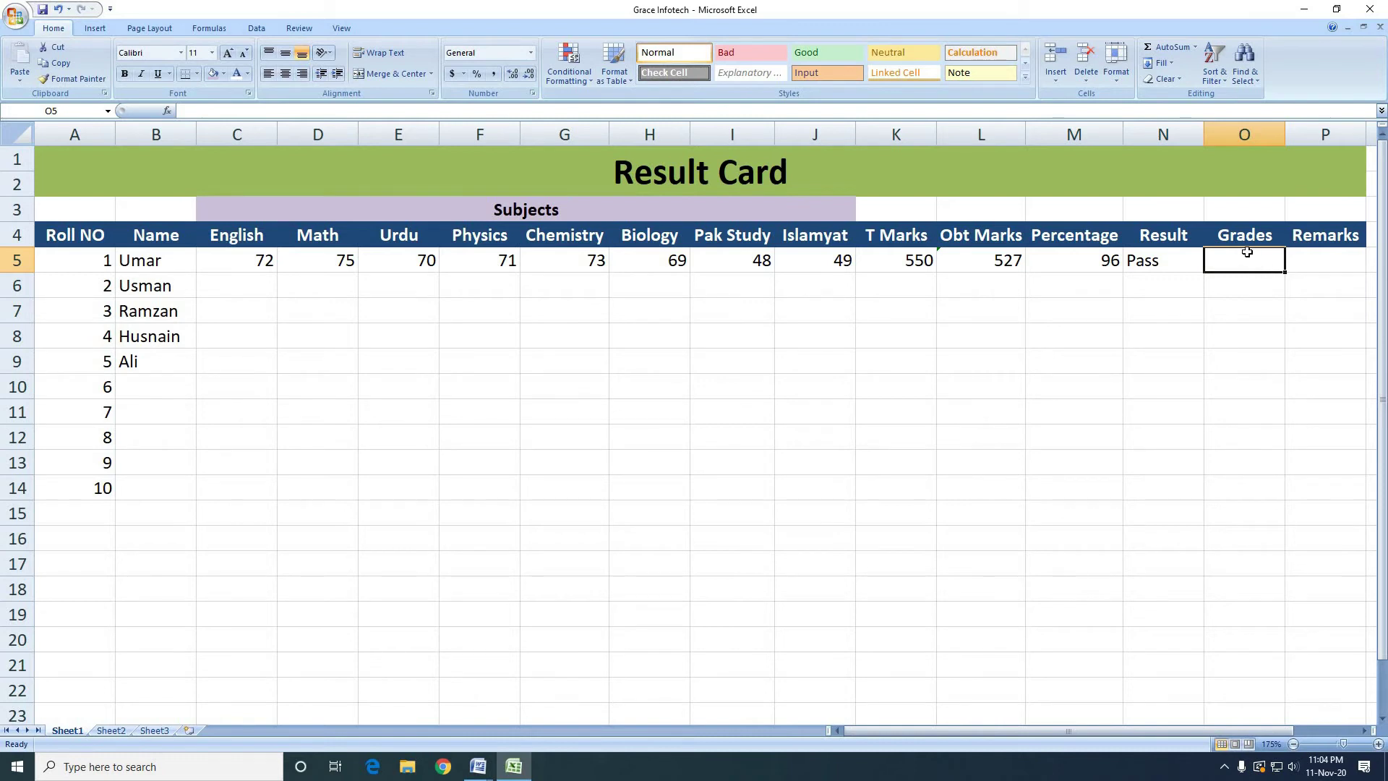
left_click(1166, 264)
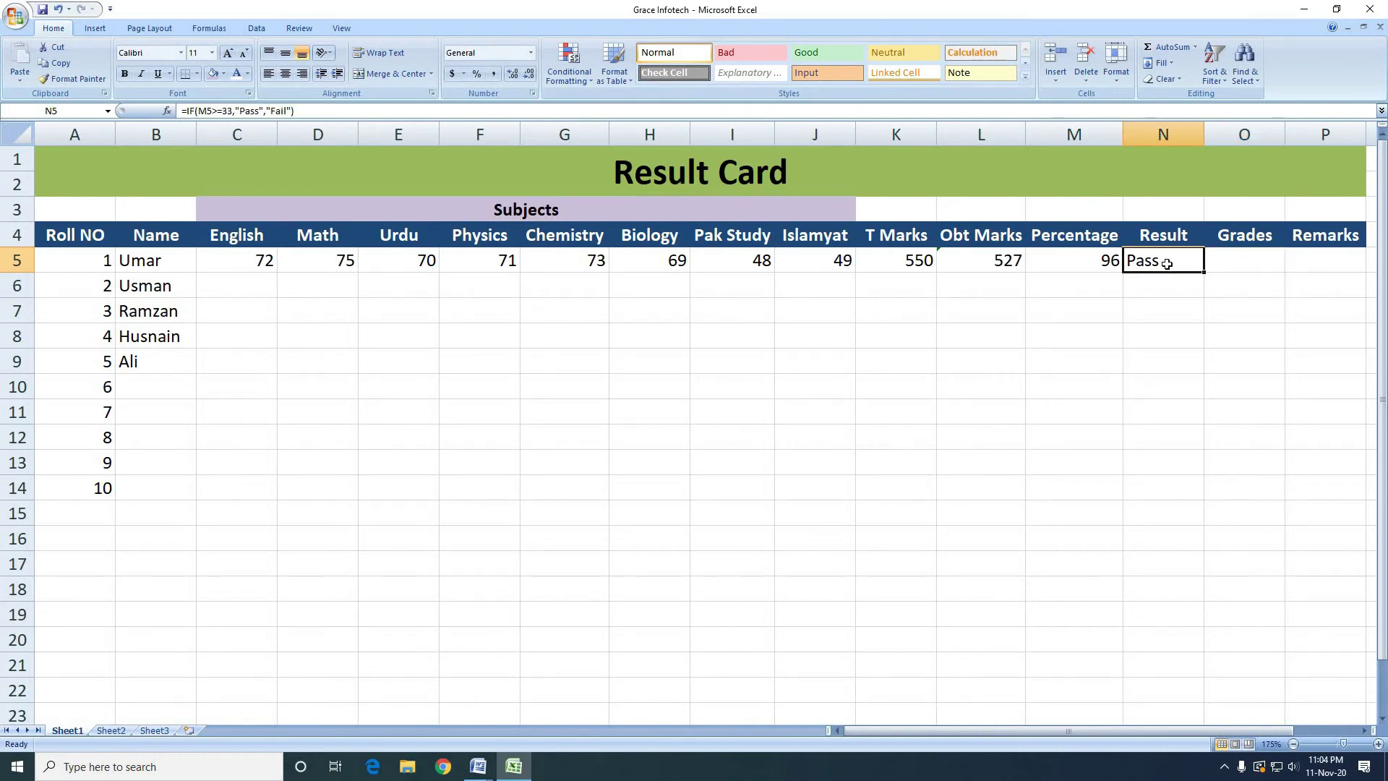
- Start the grade formula in O5 with an IF that returns "A+" when M5>=90
left_click(1254, 264)
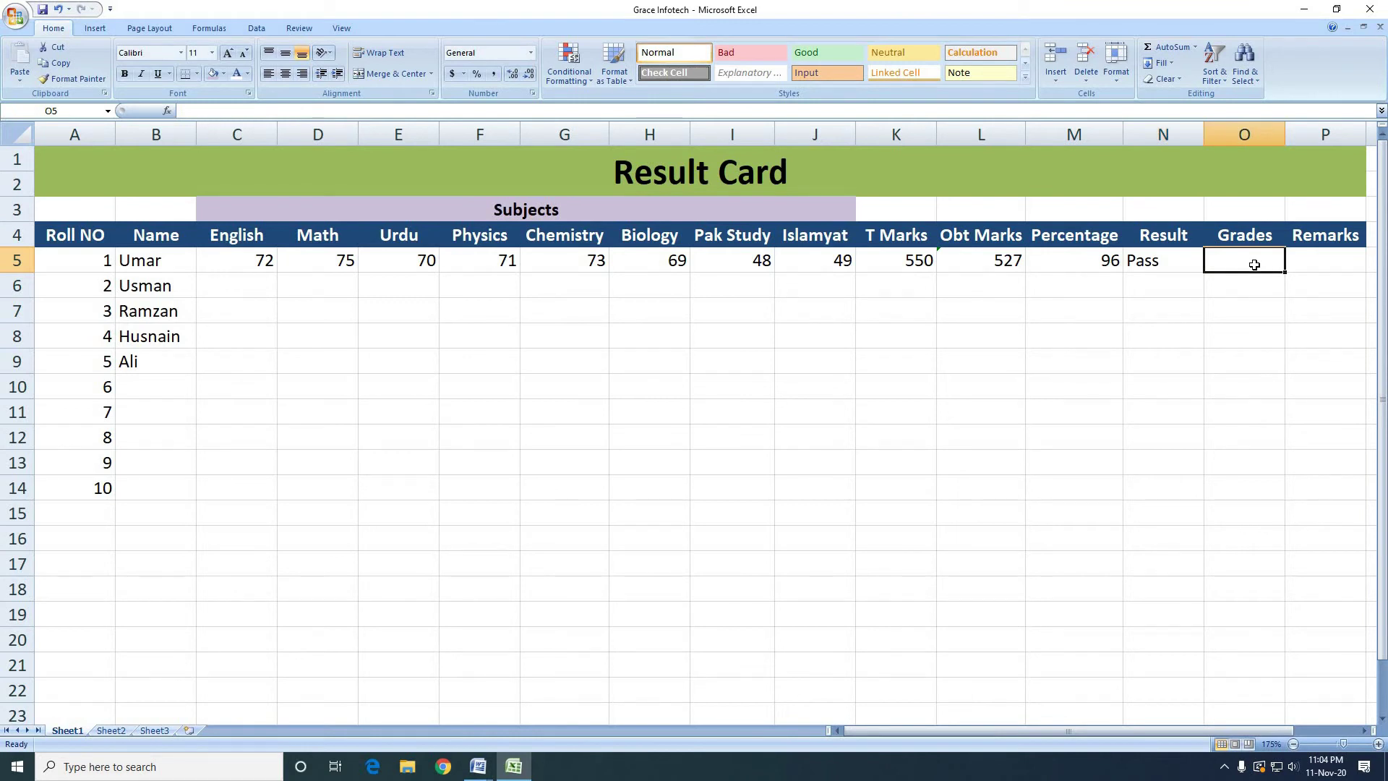
type("=if(")
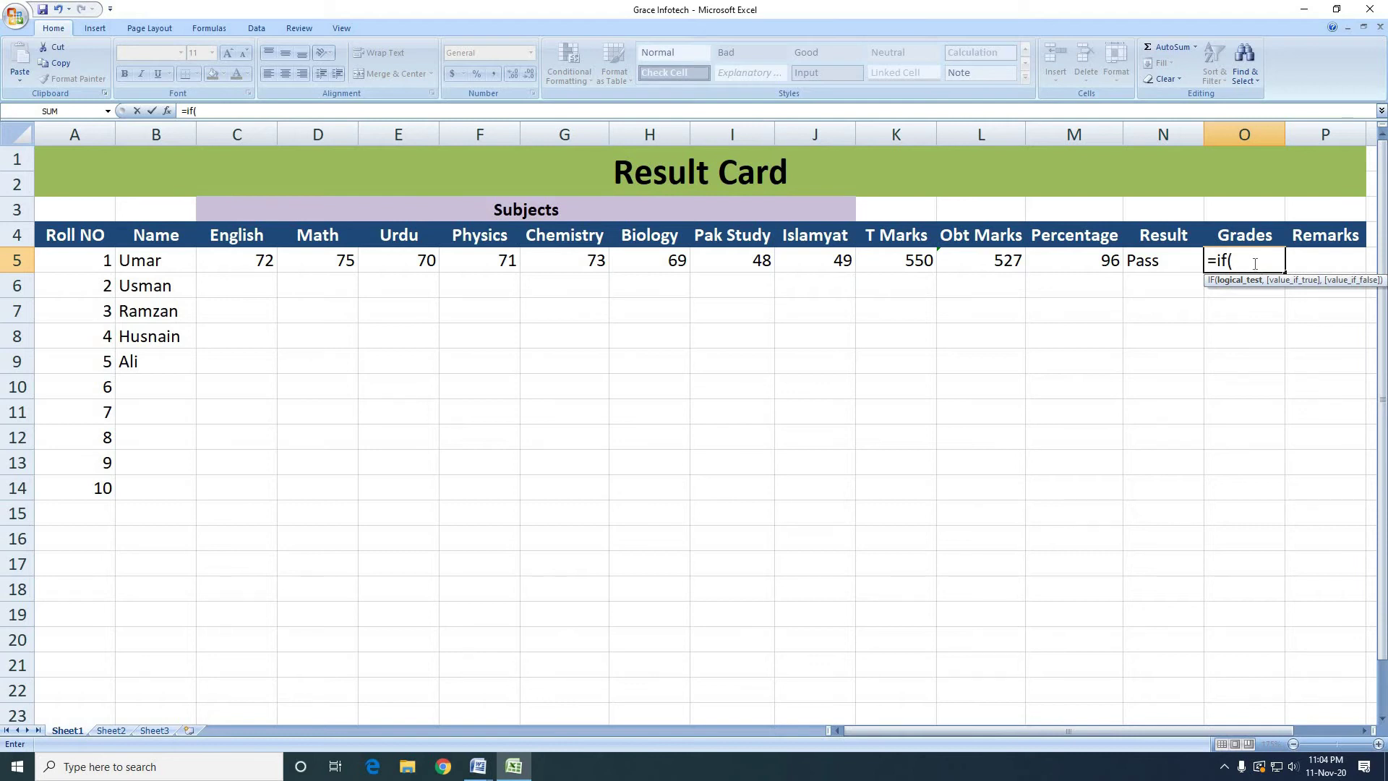
left_click(1074, 262)
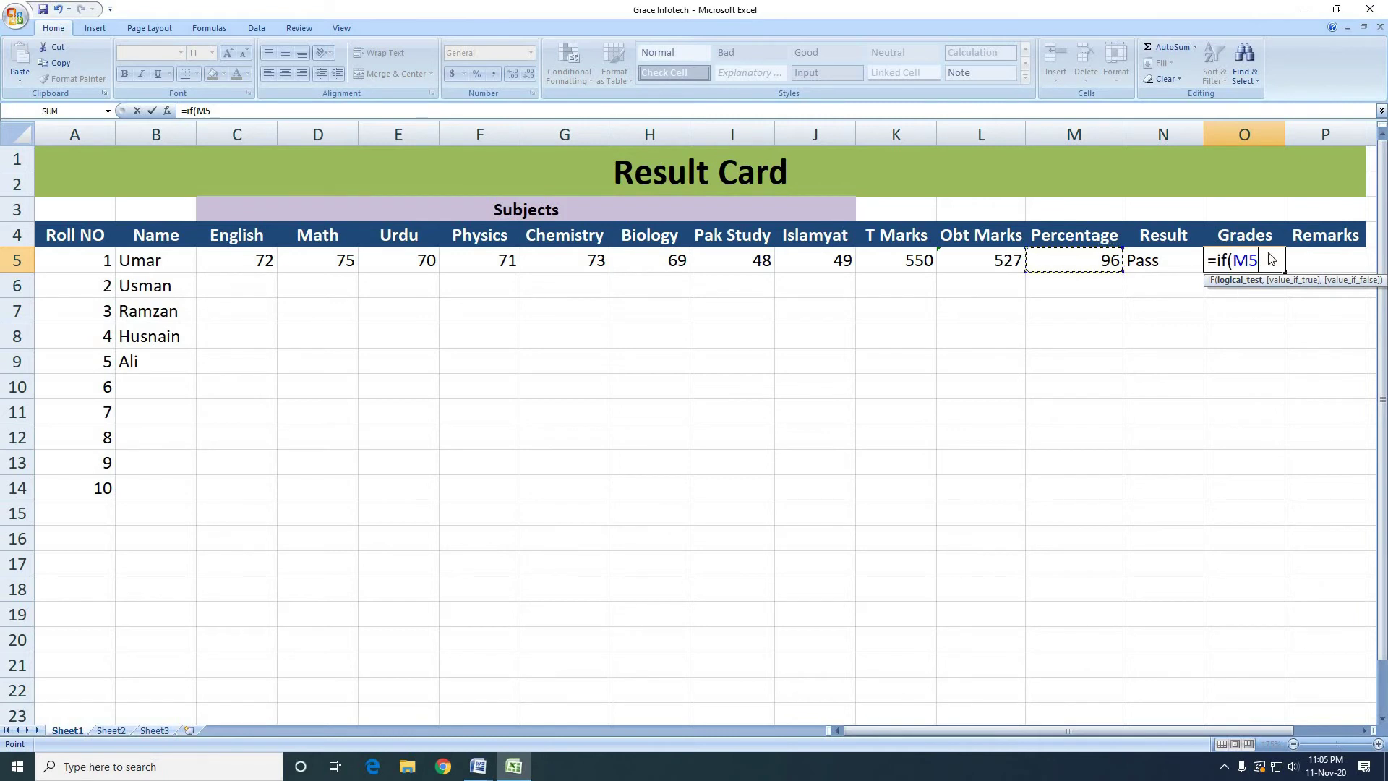
type(">=")
type("90")
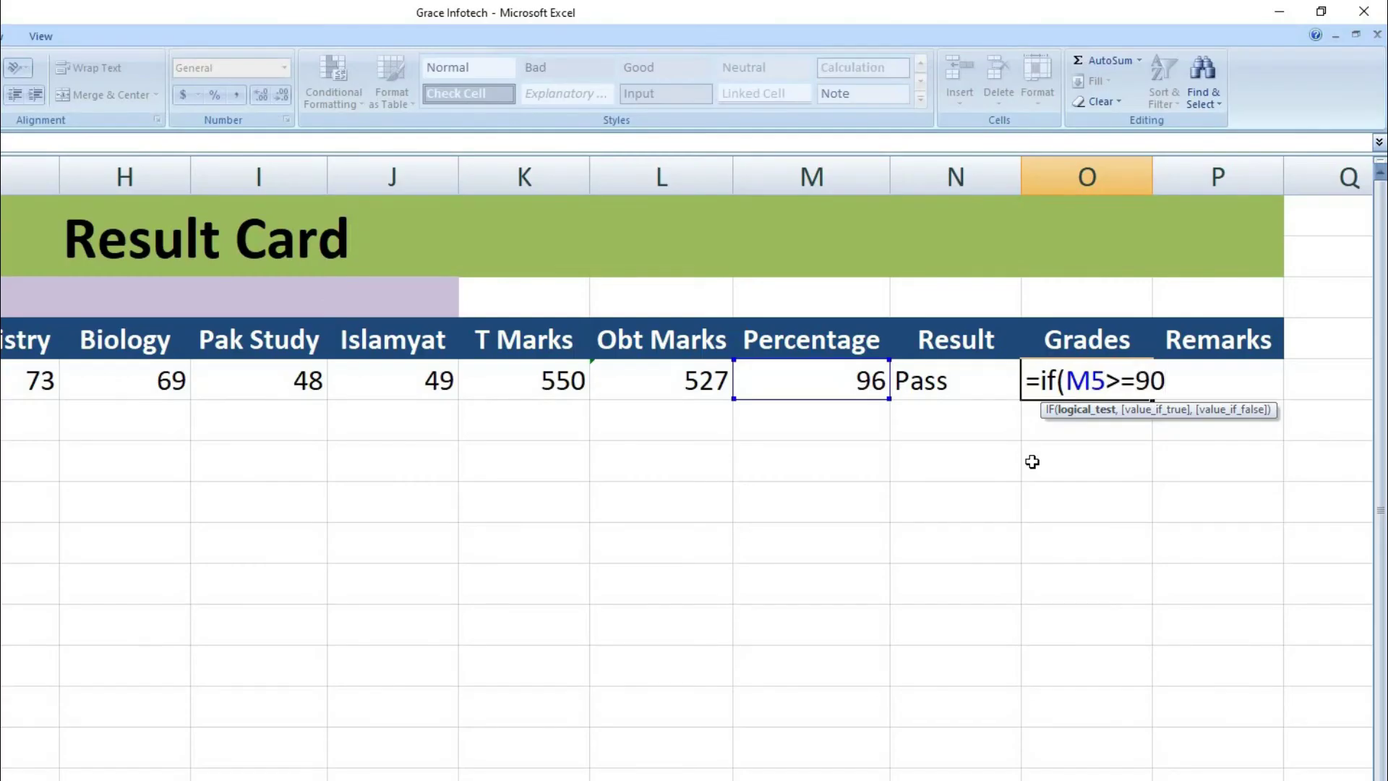
type(",")
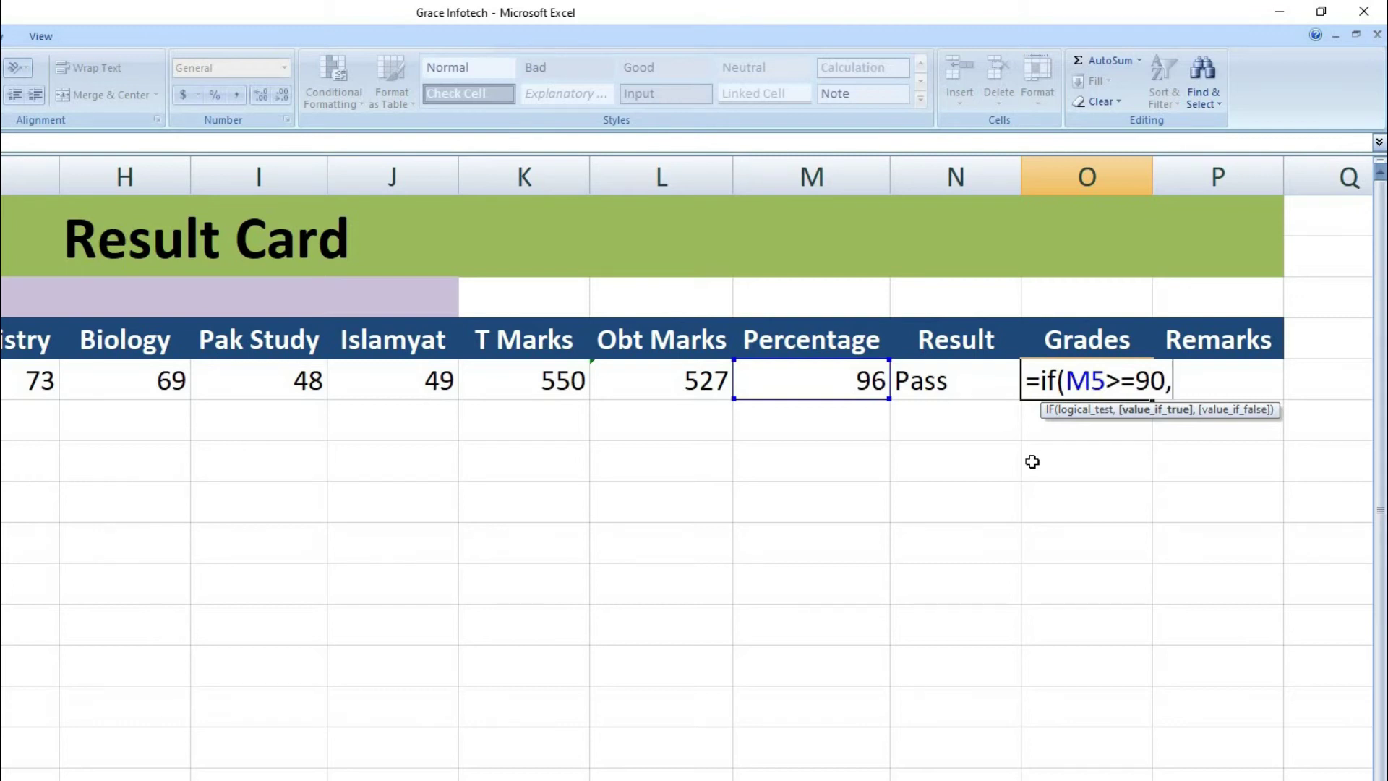
type("\"A")
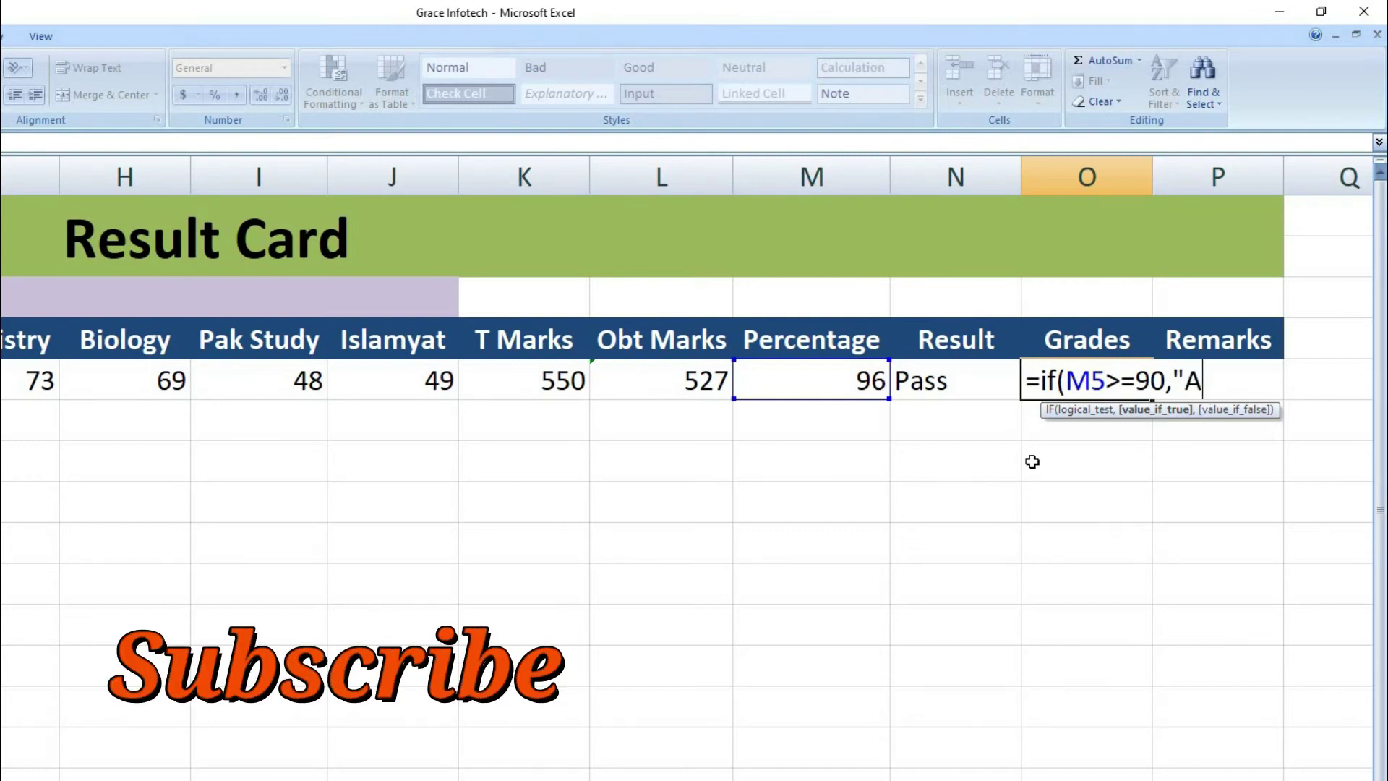
type("+\"")
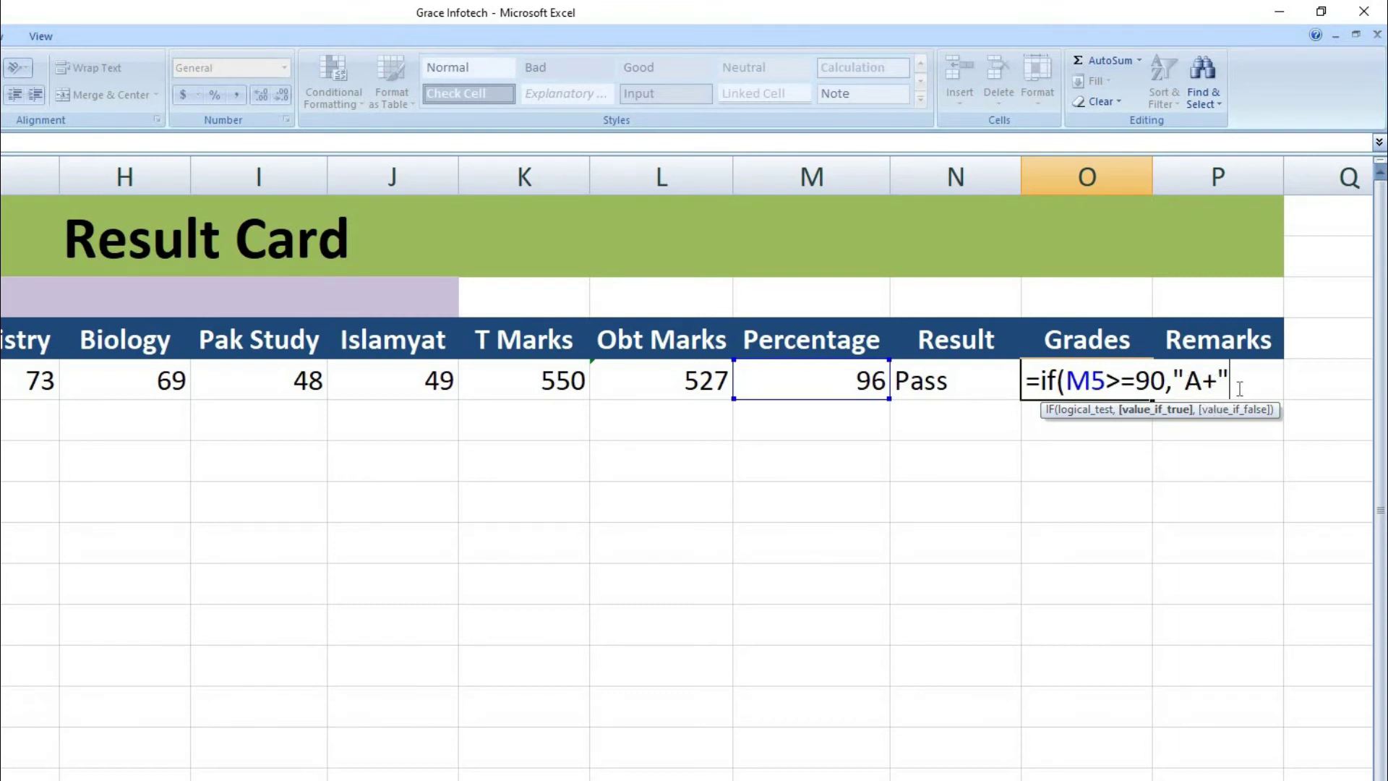
type(",")
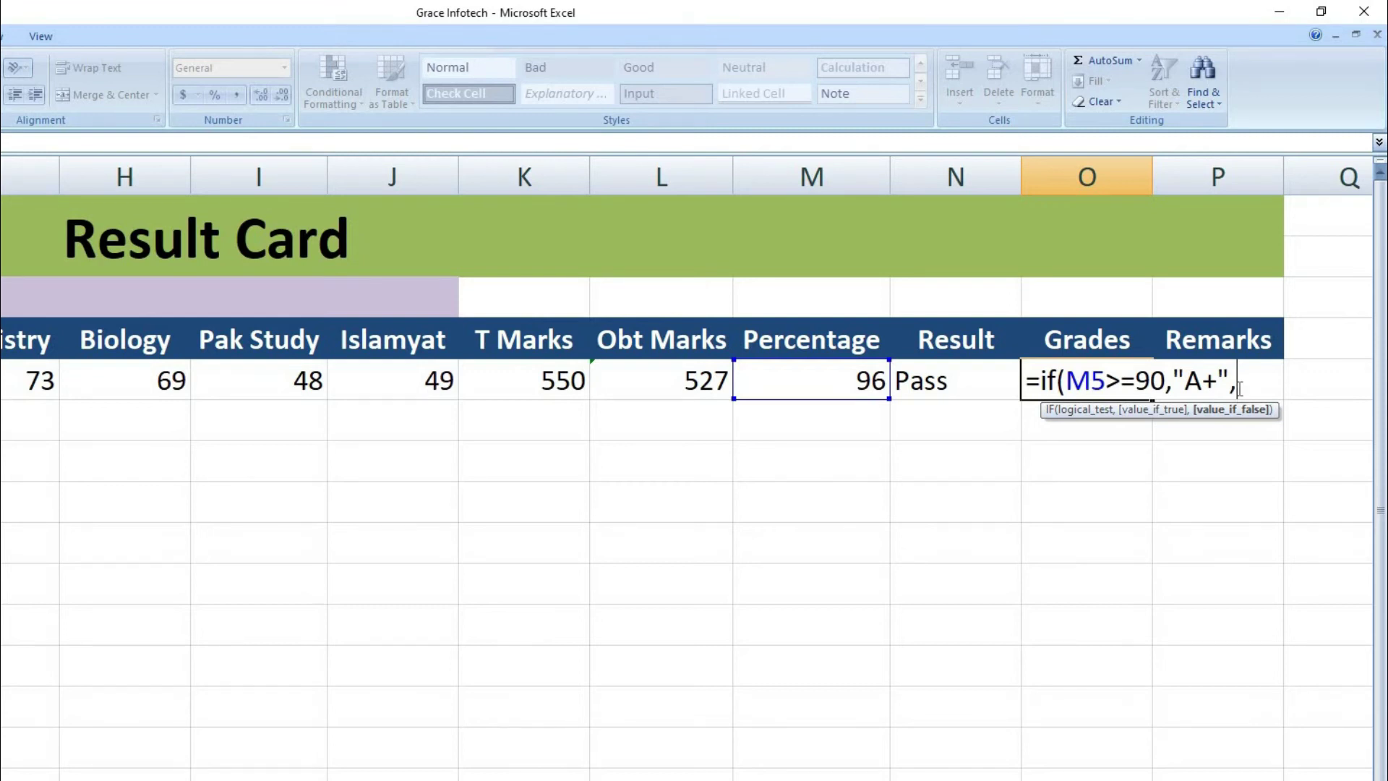
- Nest a second IF in the O5 grade formula that returns "A" when M5>=80
type("if")
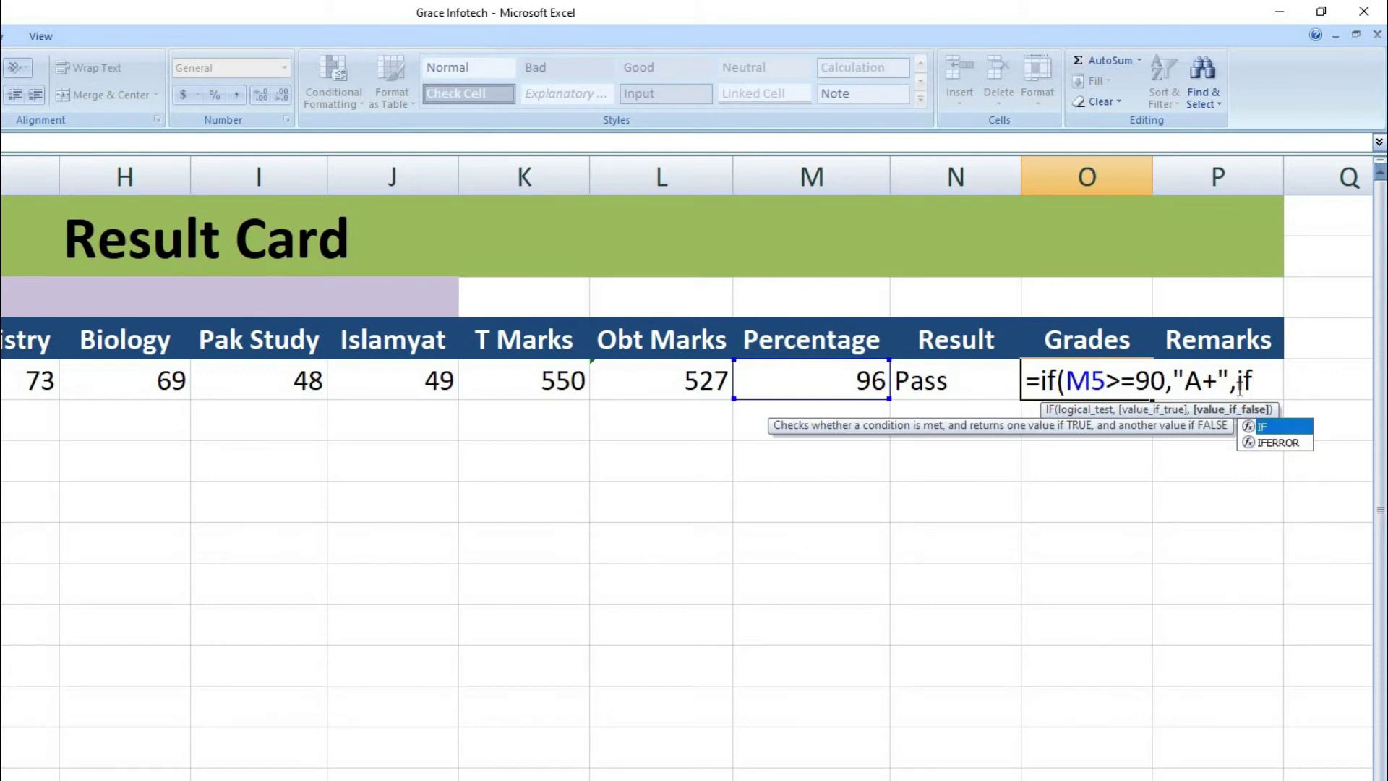
type("(")
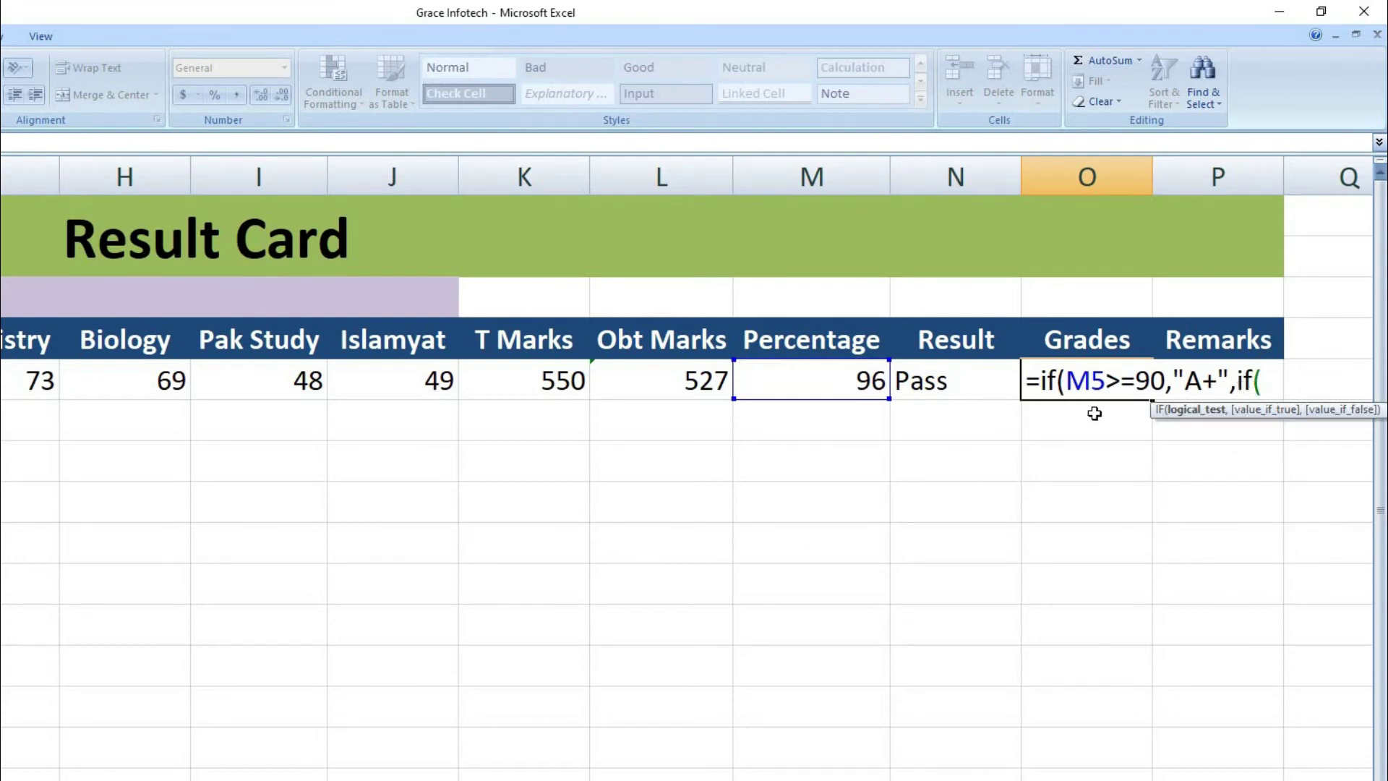
left_click(813, 383)
type(">")
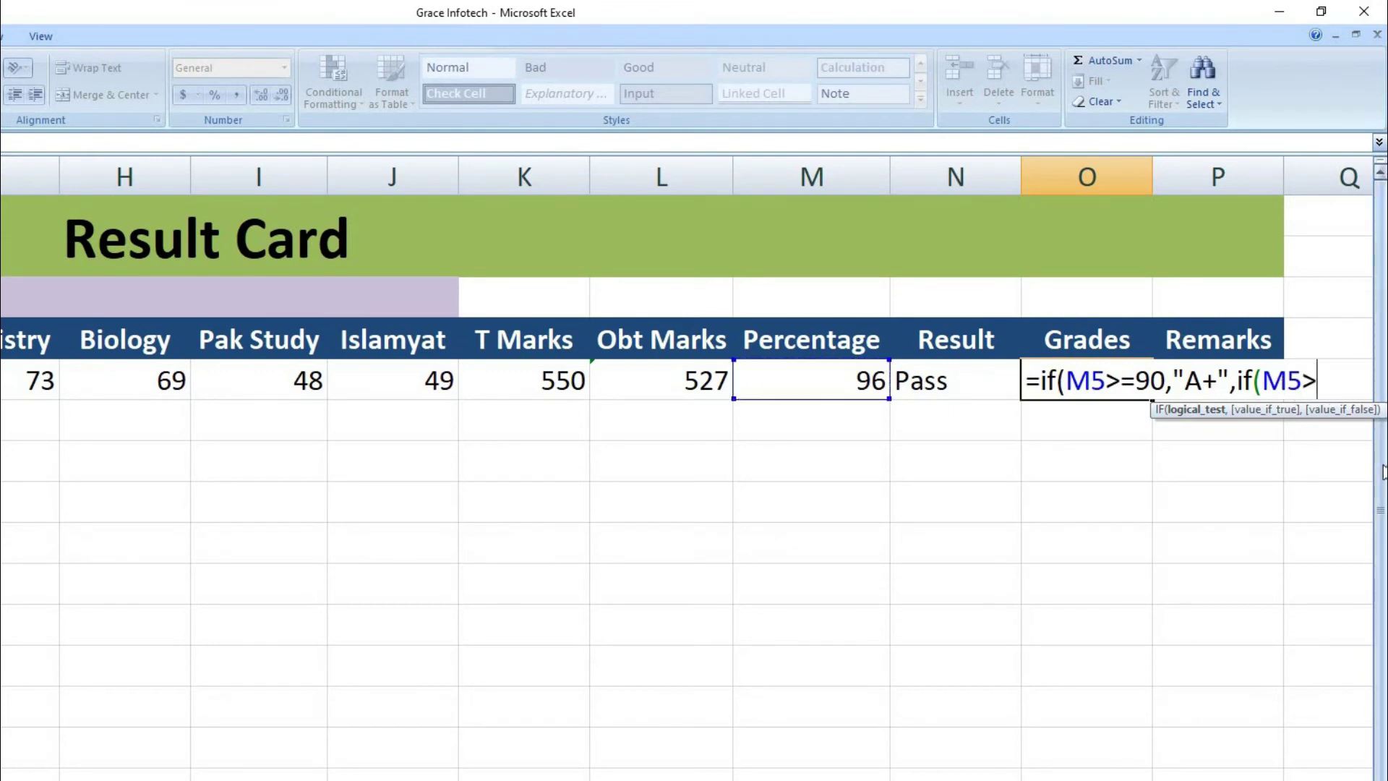
type("=80,")
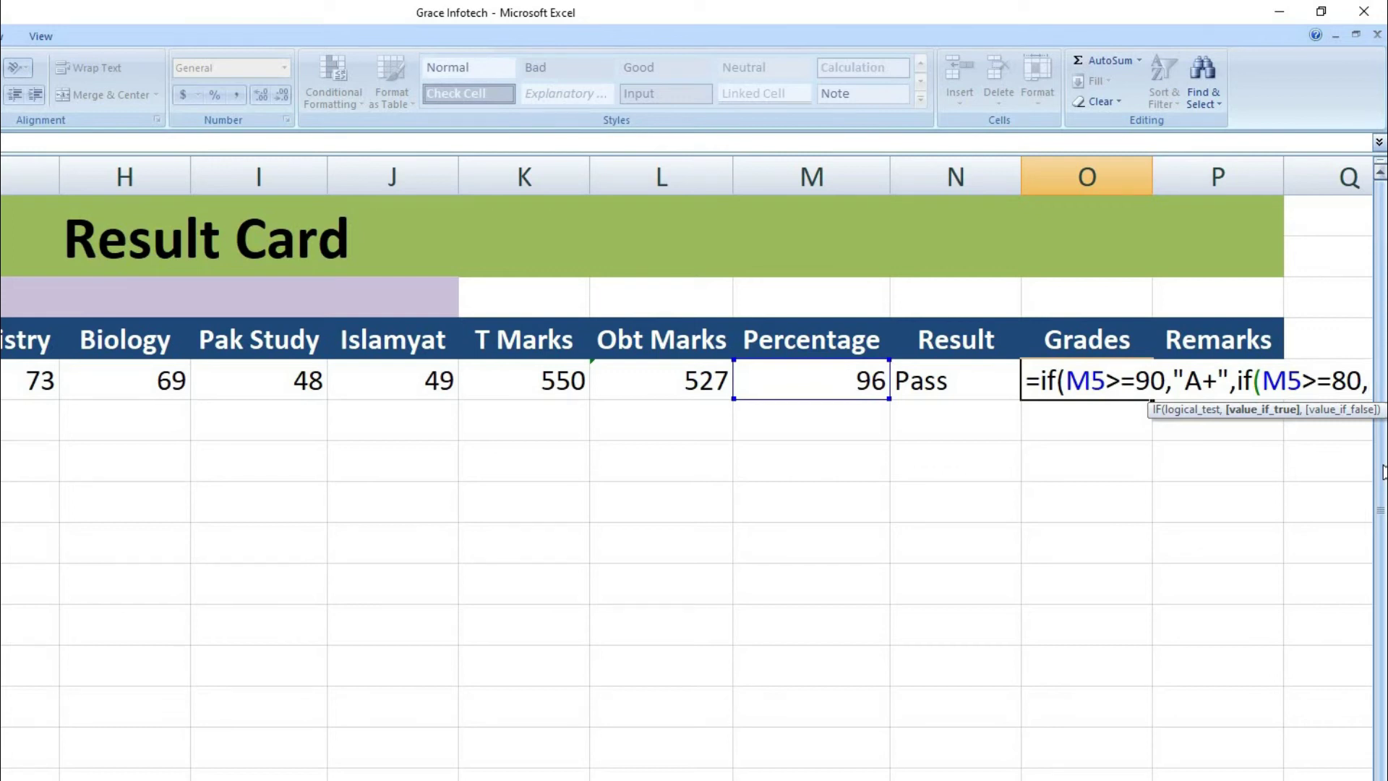
type("A")
key("BackSpace")
type("\"")
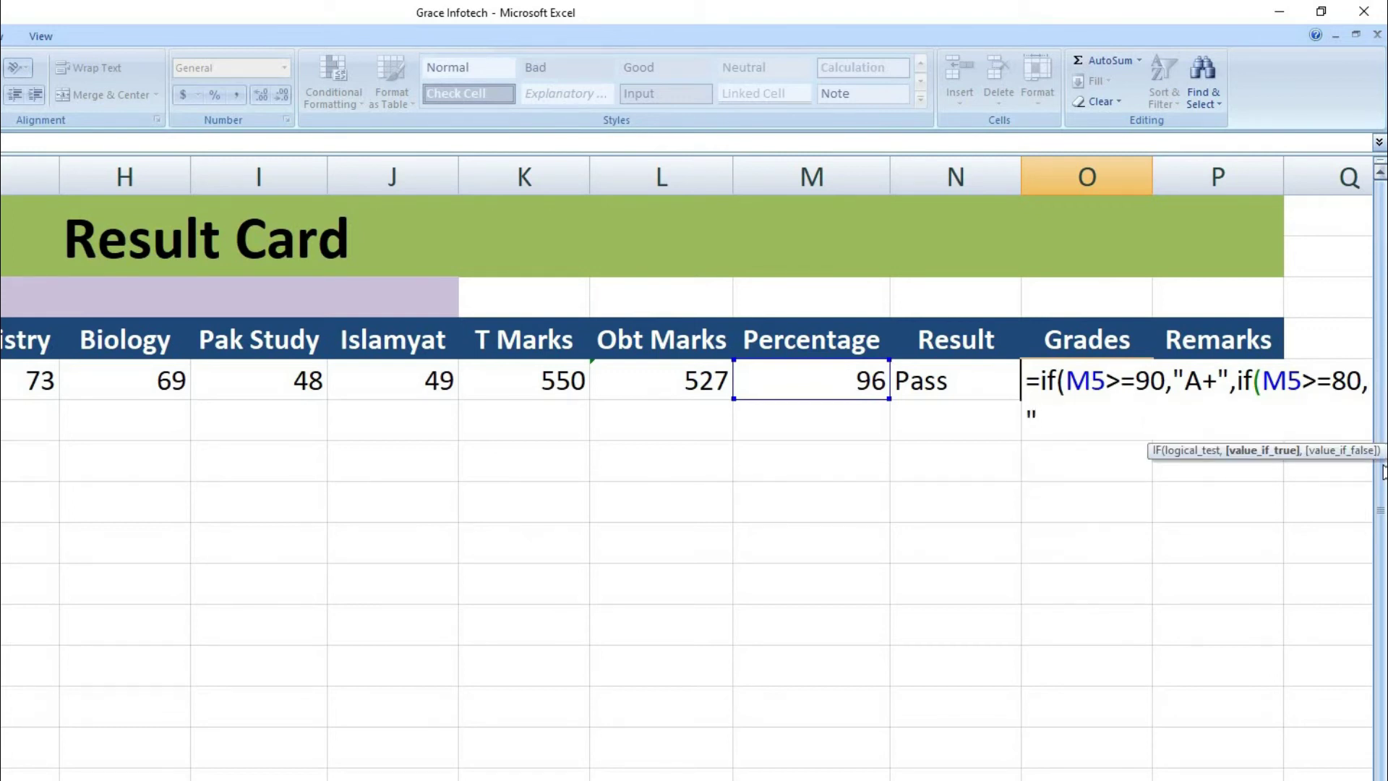
type("A\",")
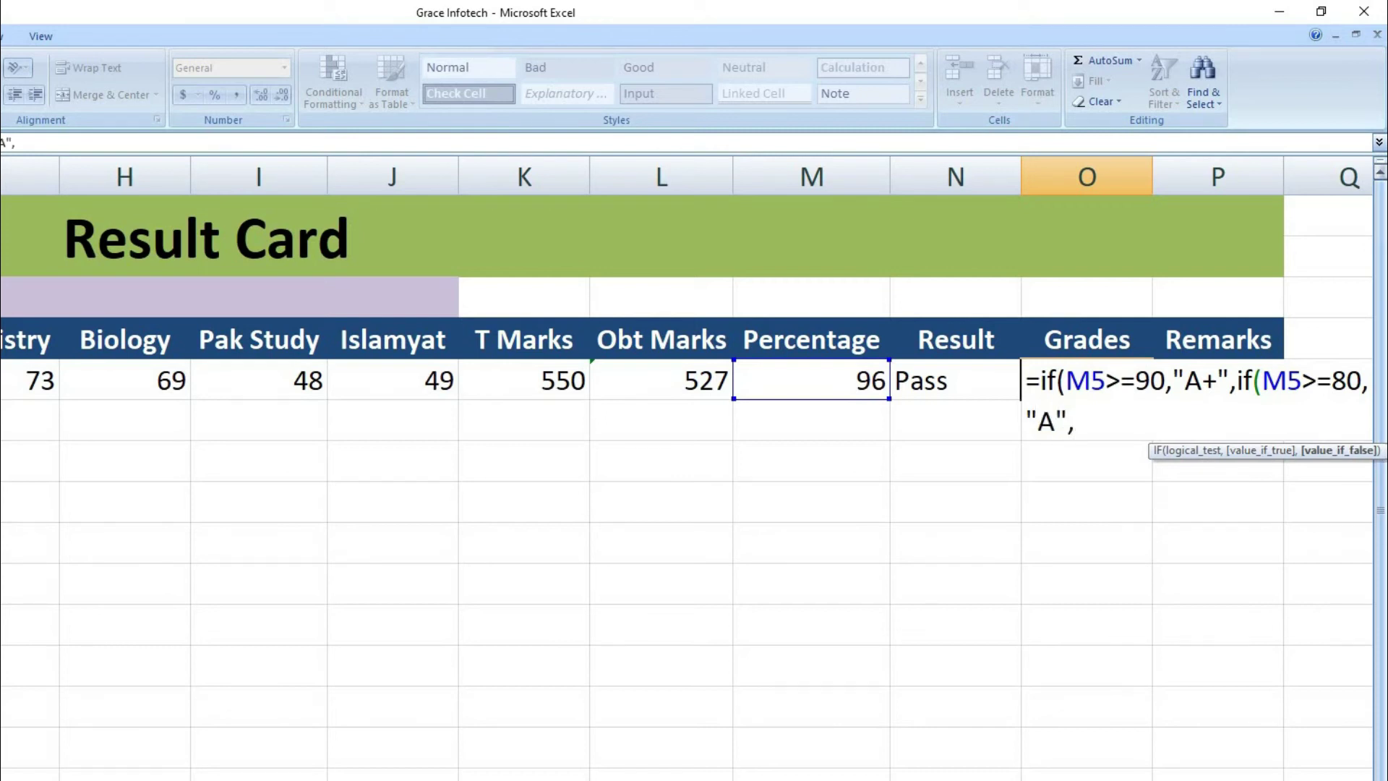
- Nest a third IF in the O5 grade formula that returns "B" when M5>=70
scroll(694, 463, "right", 4)
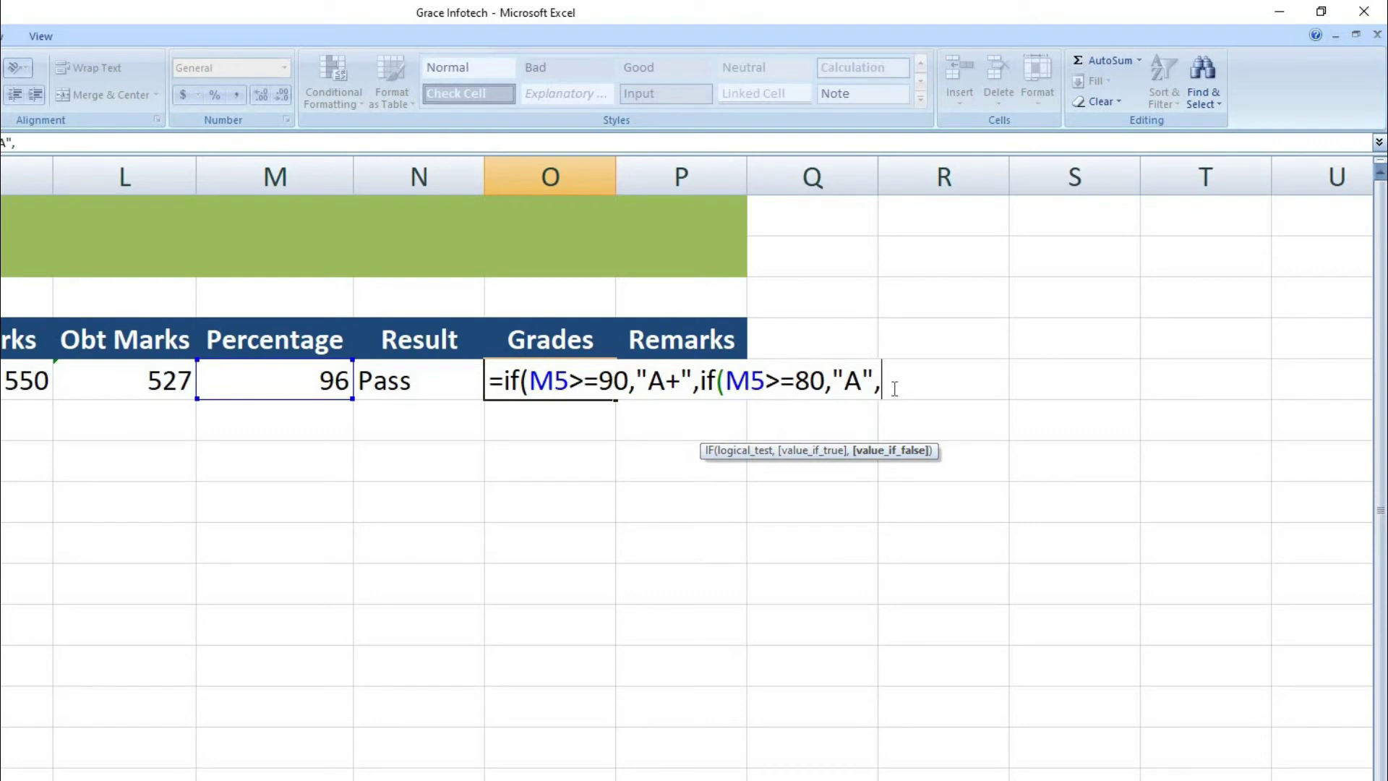
type("if")
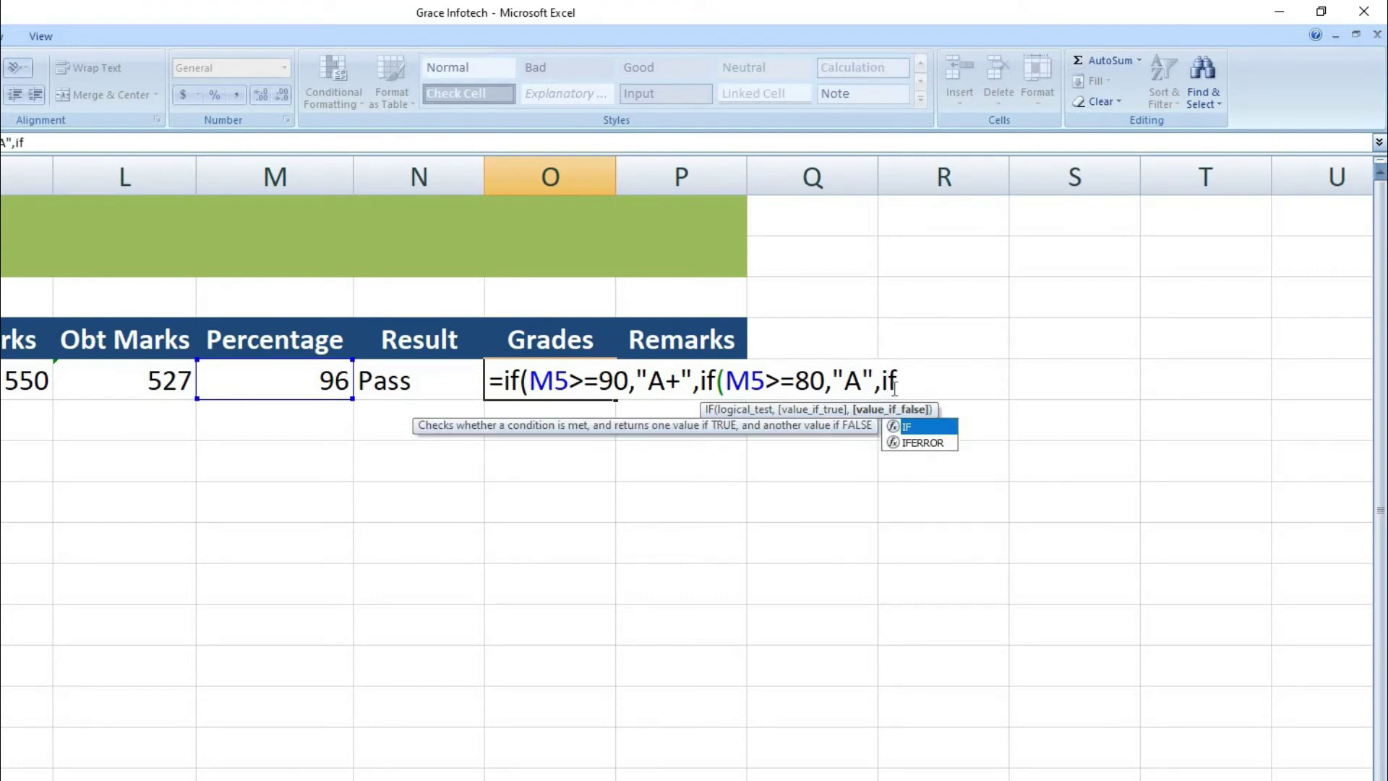
type("(")
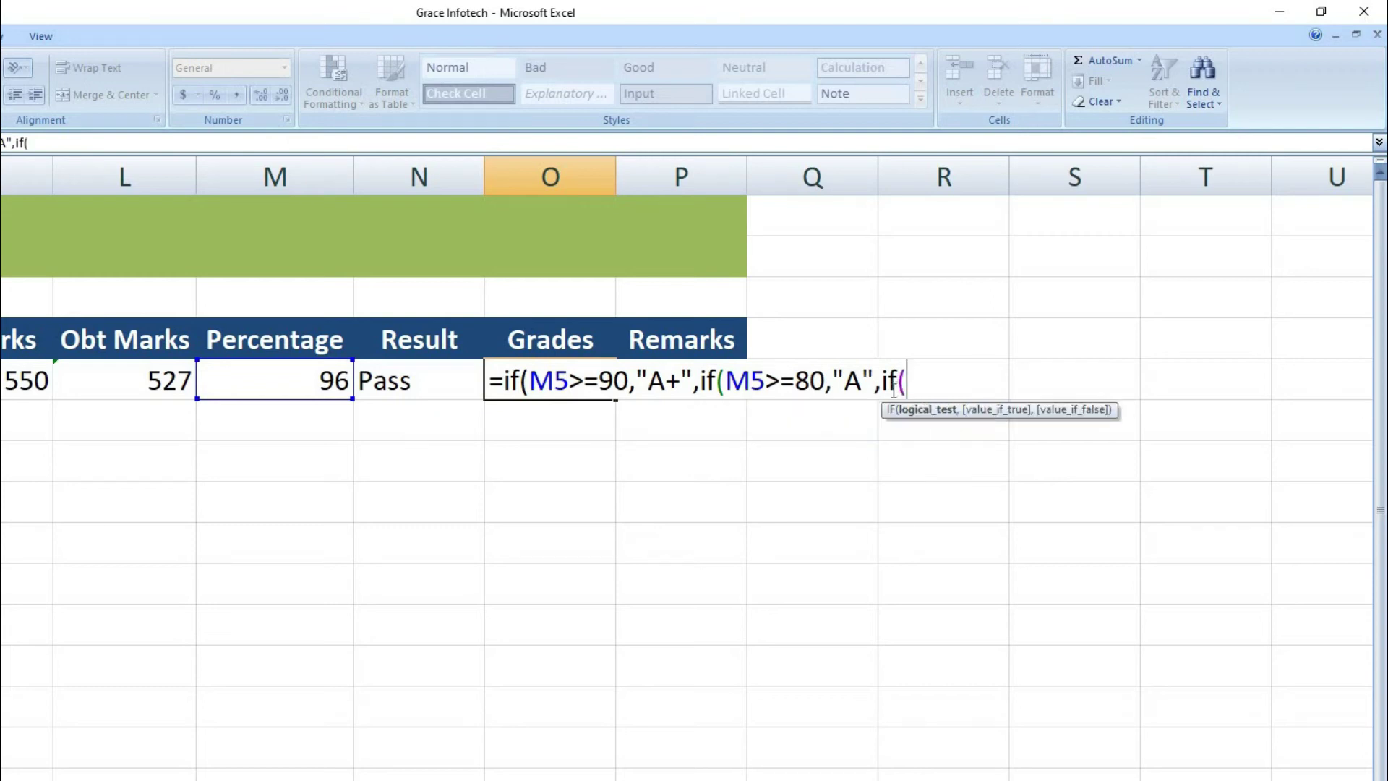
left_click(302, 386)
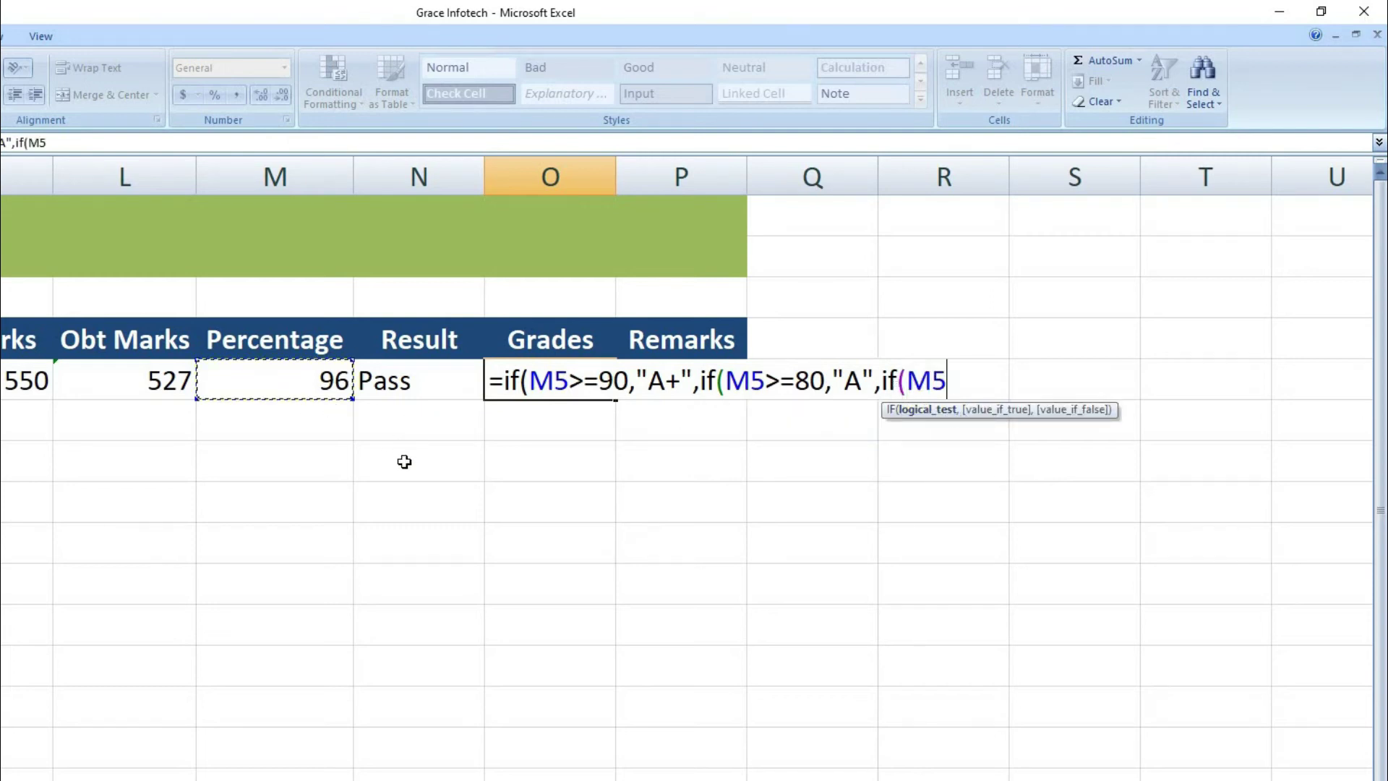
type("=")
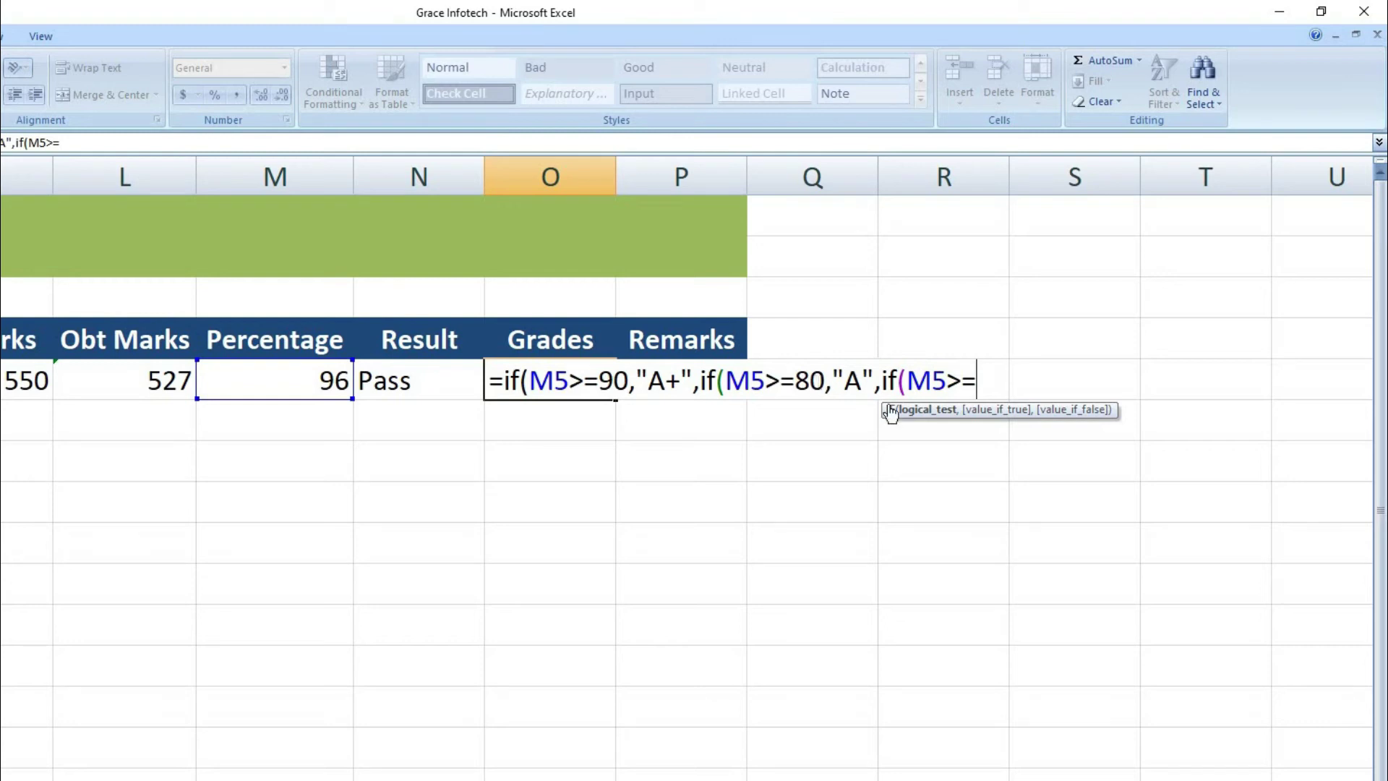
type("70,")
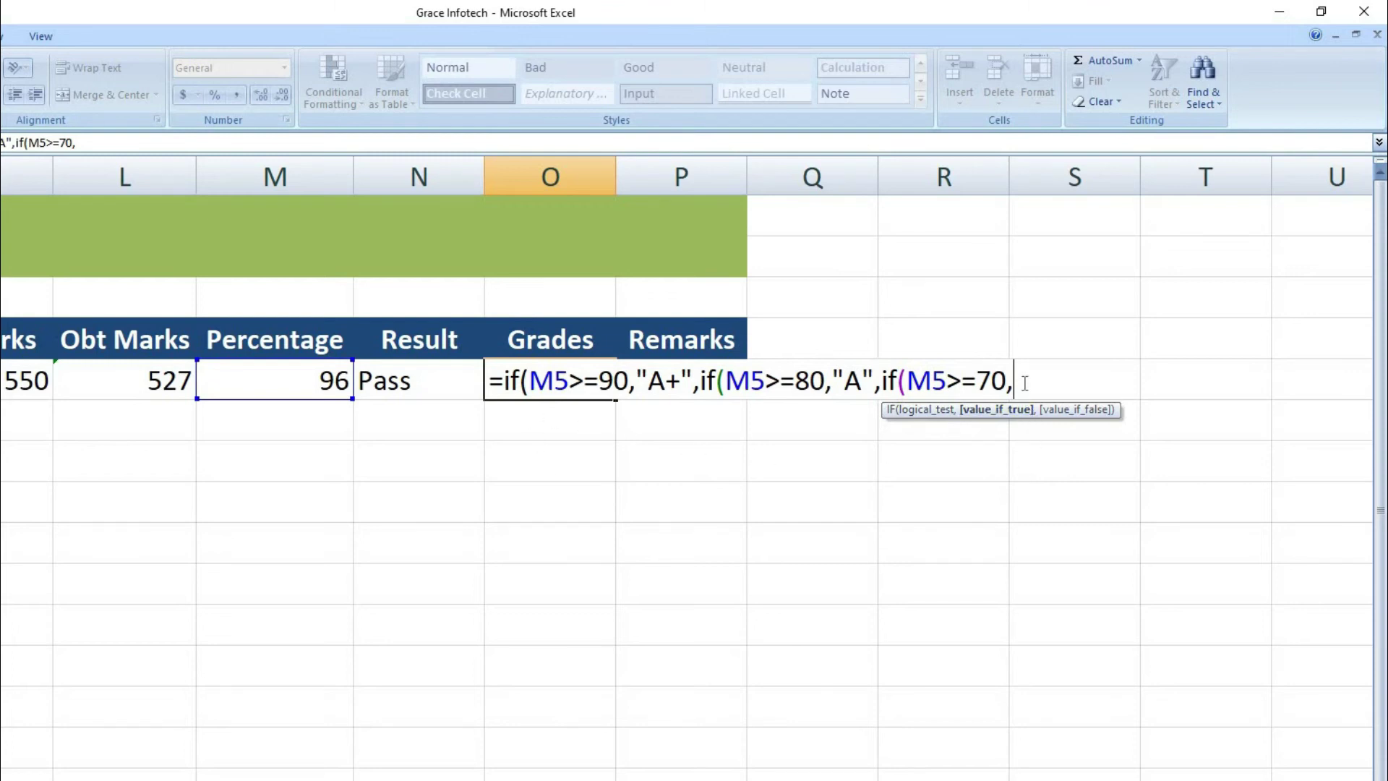
type("\"B\",")
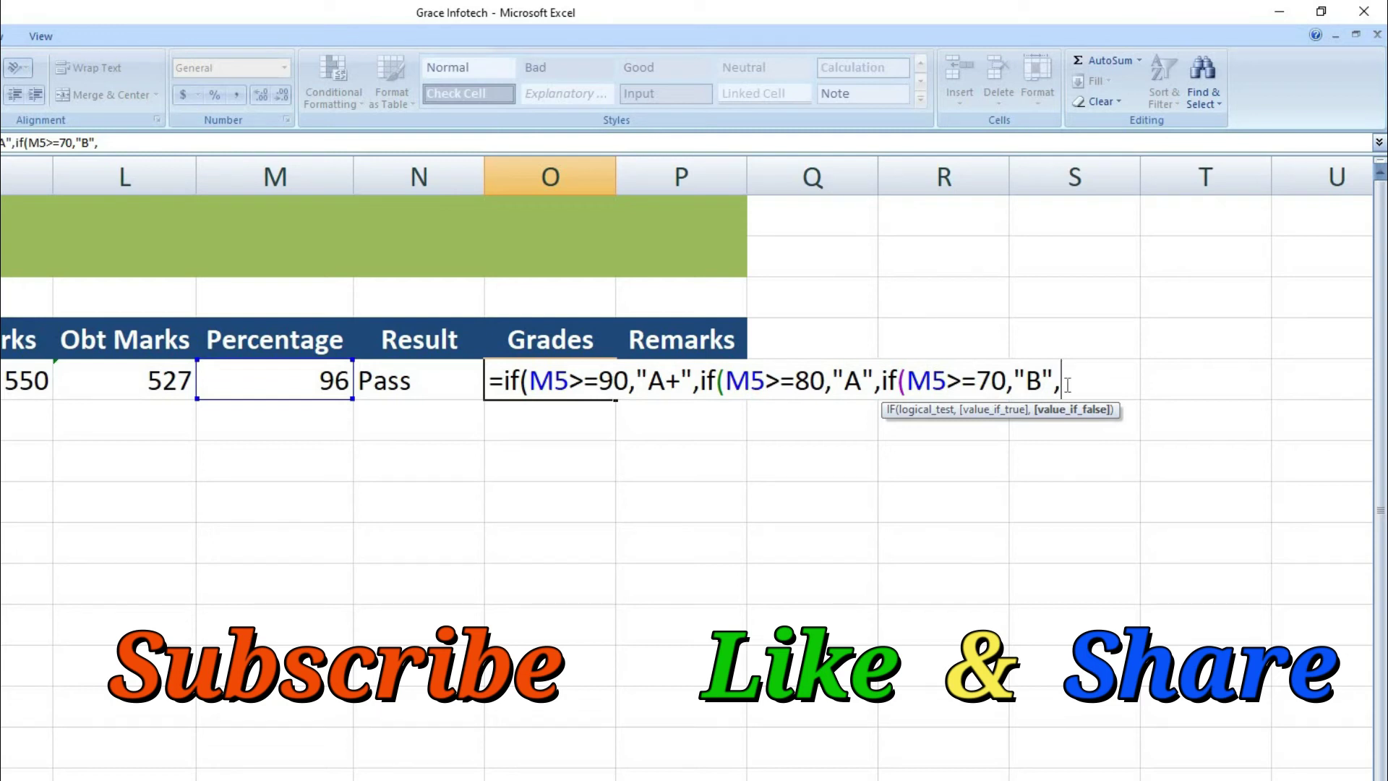
- Nest a fourth IF in the O5 grade formula that returns "C" when M5>=60
type("if(")
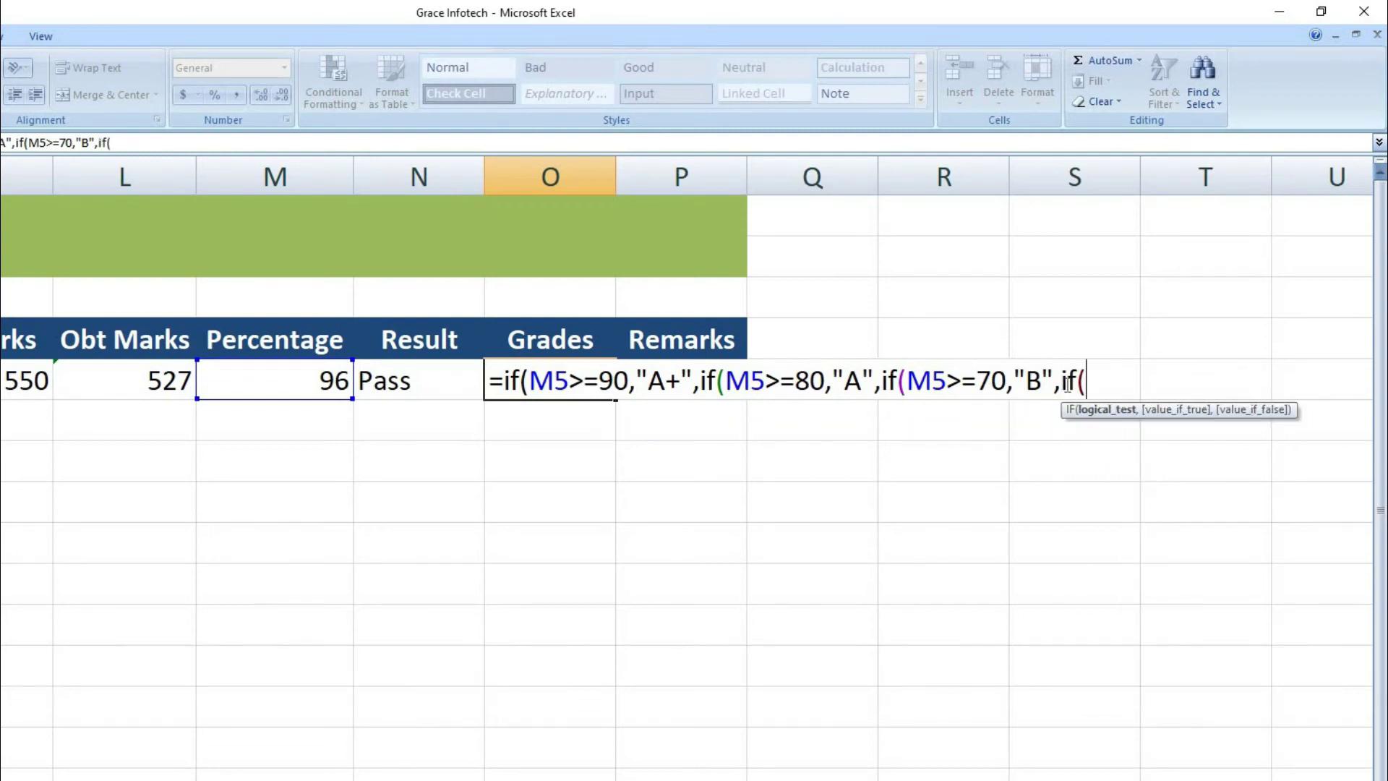
left_click(244, 383)
type(">=")
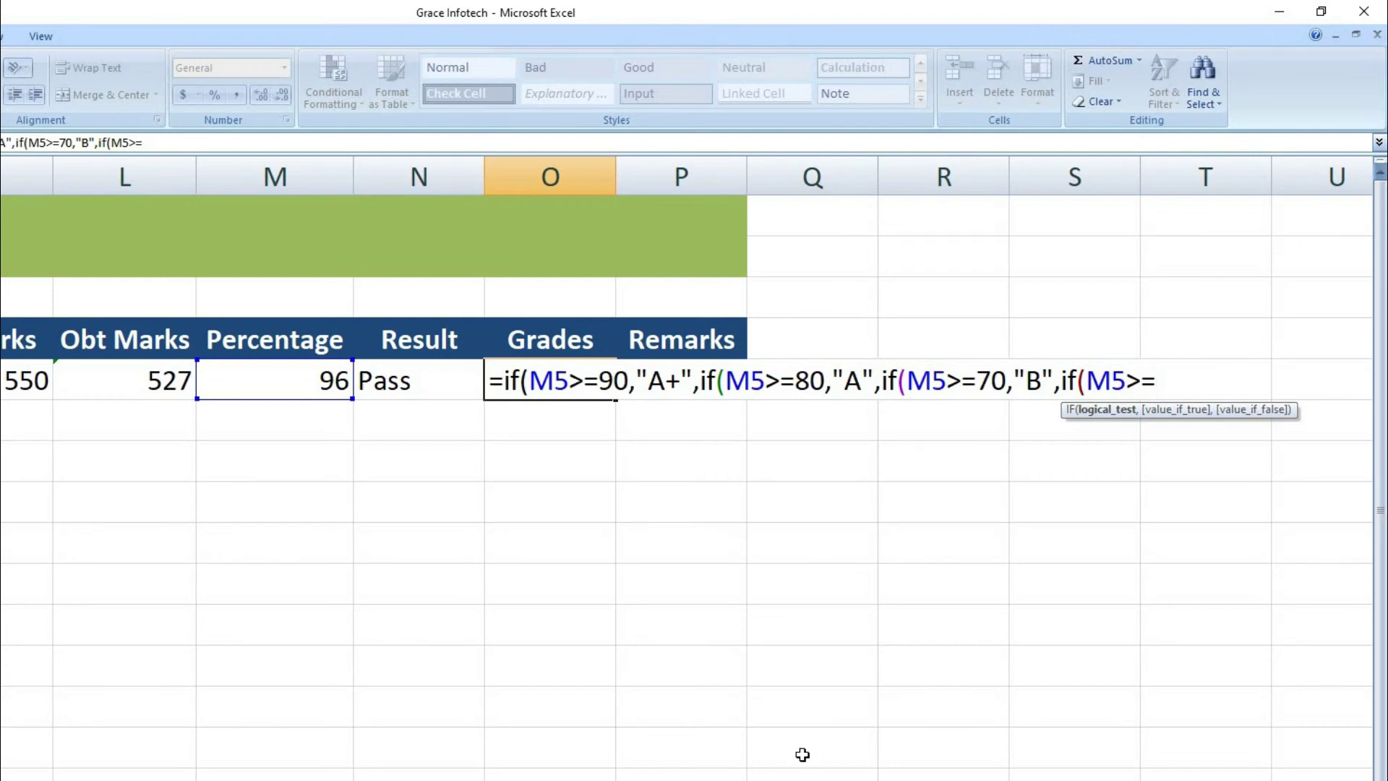
type("60,")
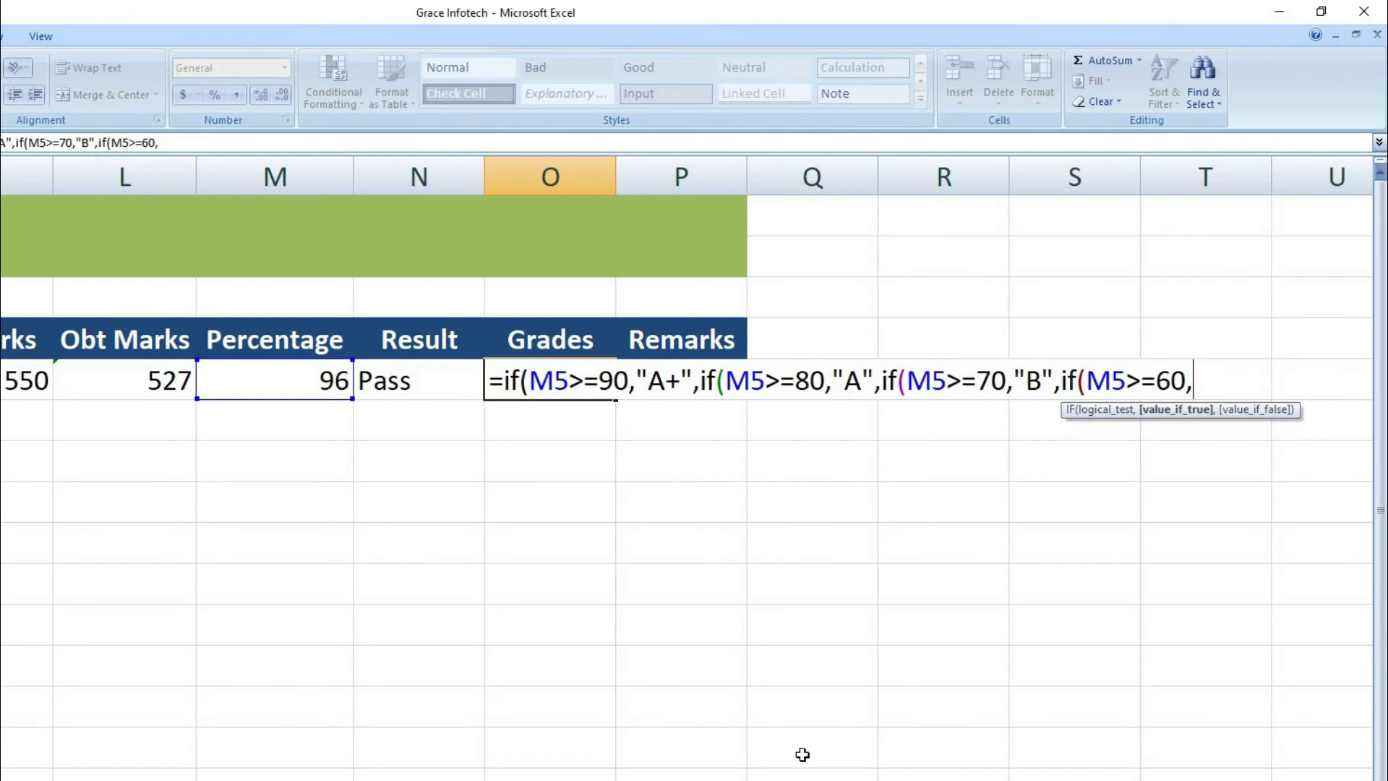
type("\"C\",")
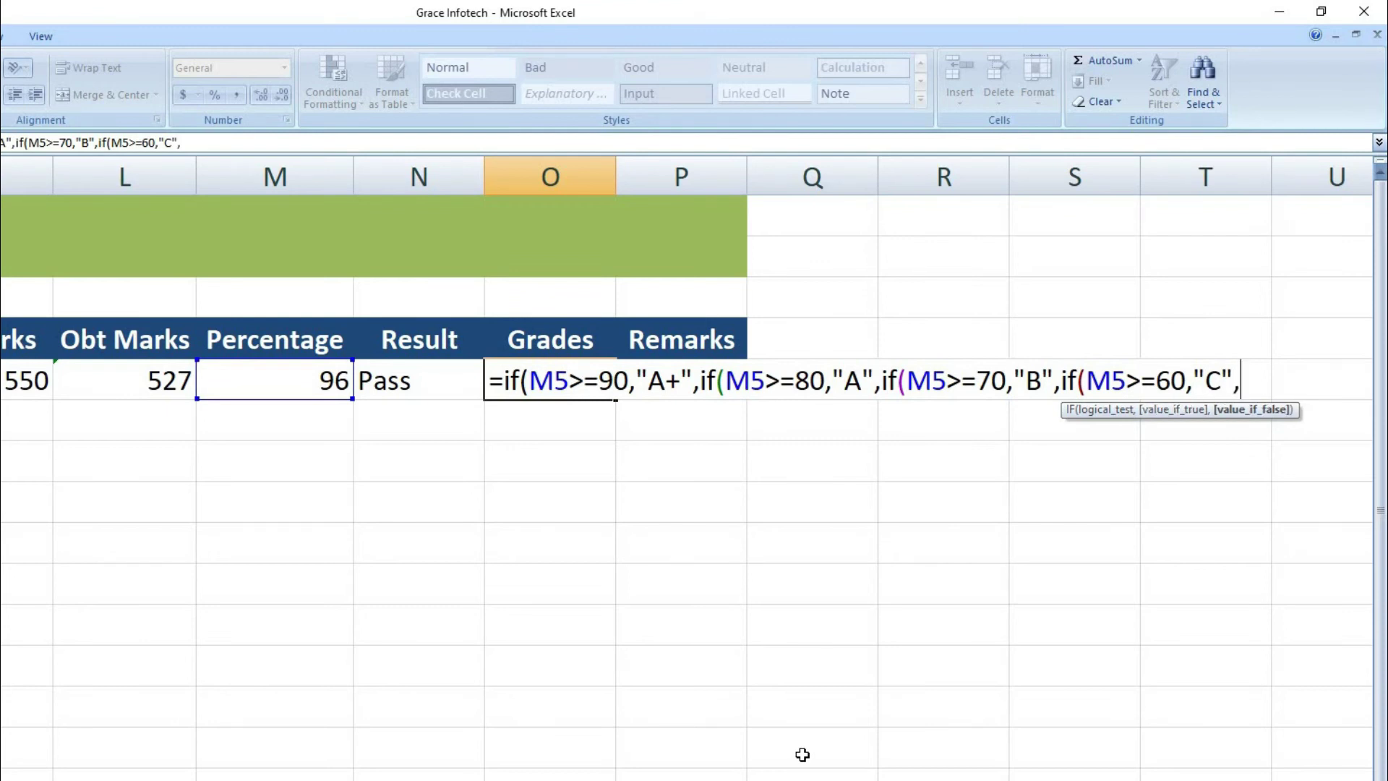
- Nest a fifth IF in the O5 grade formula that returns "D" when M5>=45
type("if")
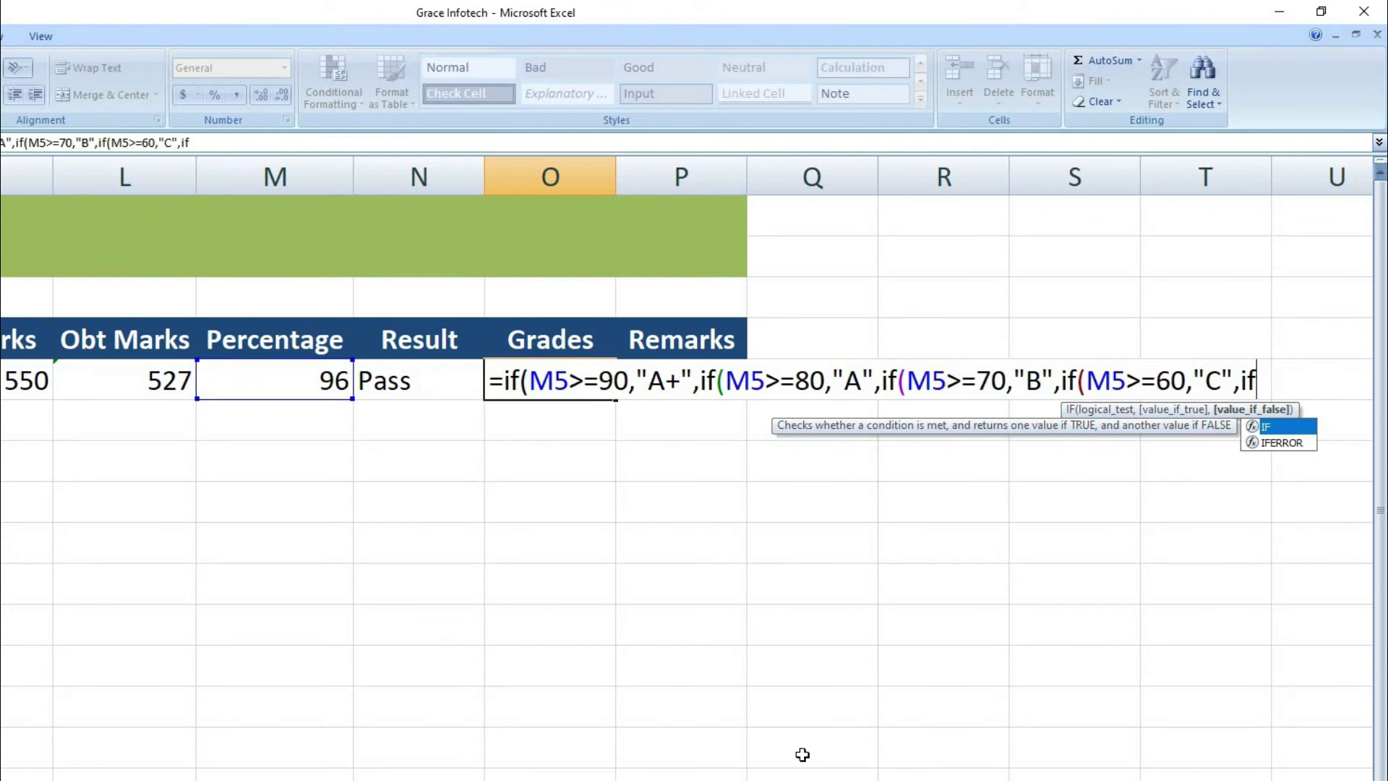
type("(")
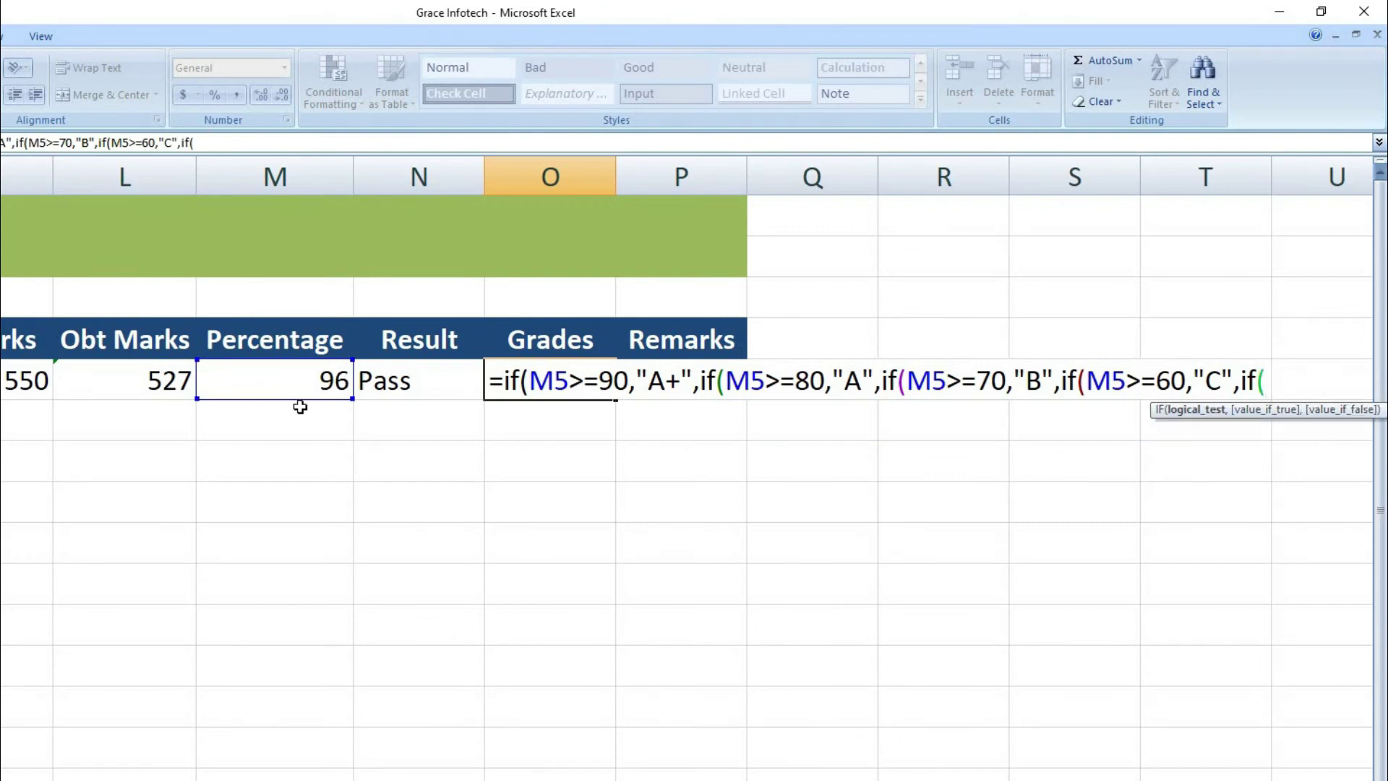
left_click(349, 403)
type(">=")
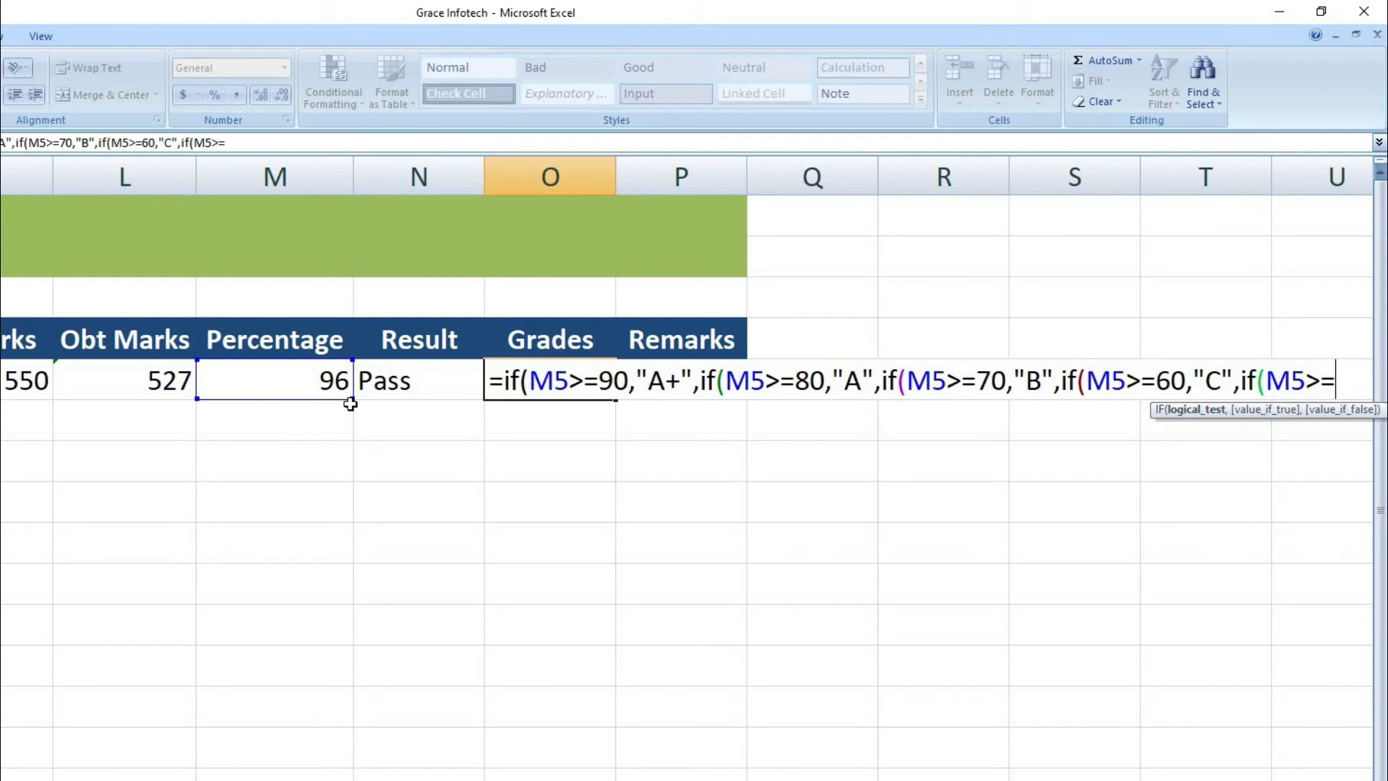
type("45,")
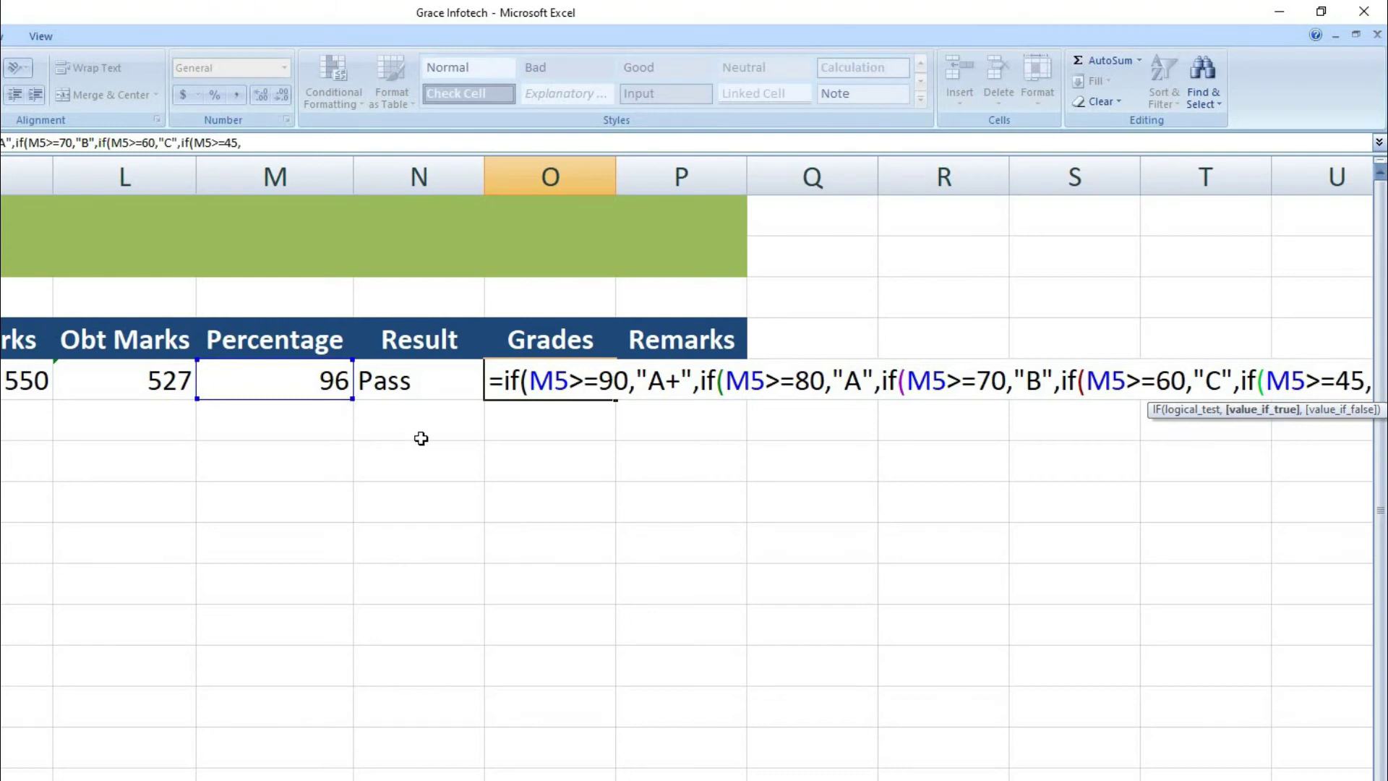
type("\"")
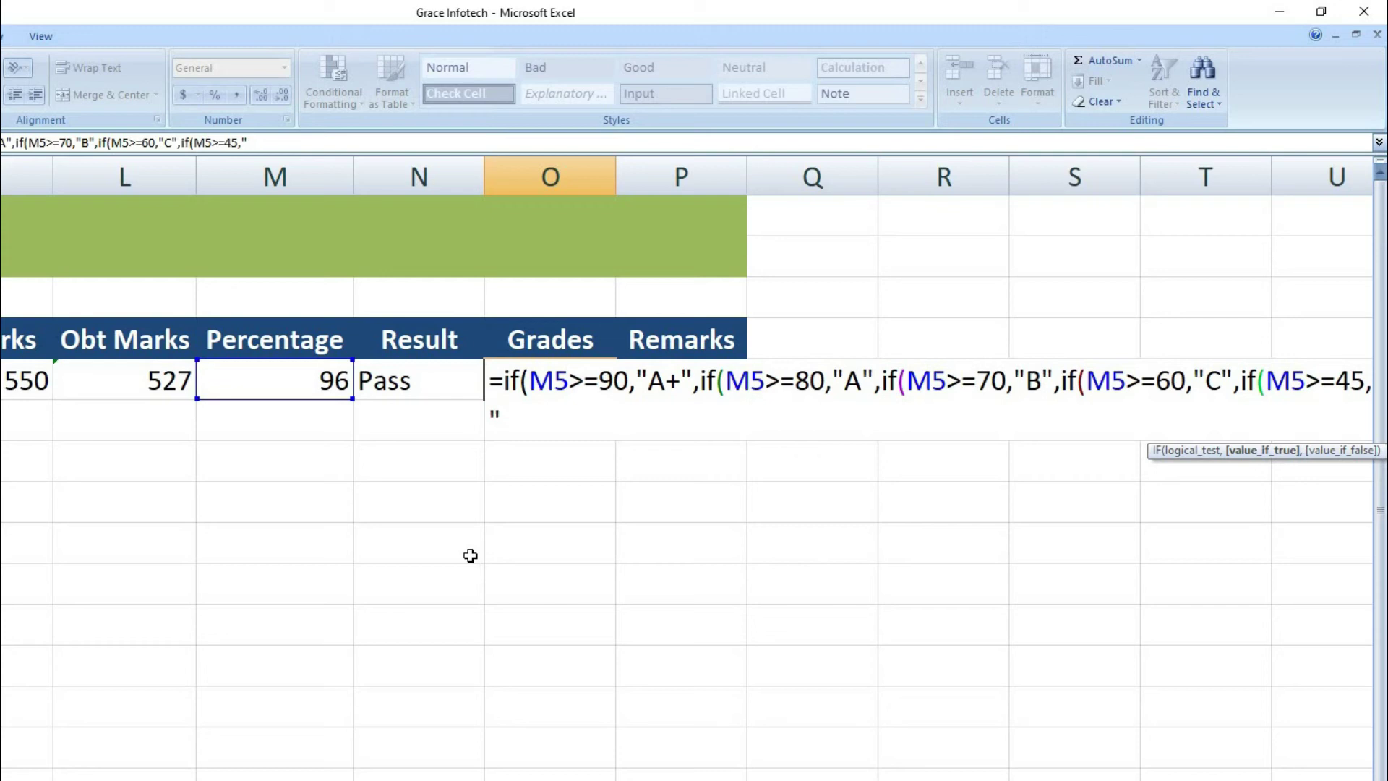
type("D\",")
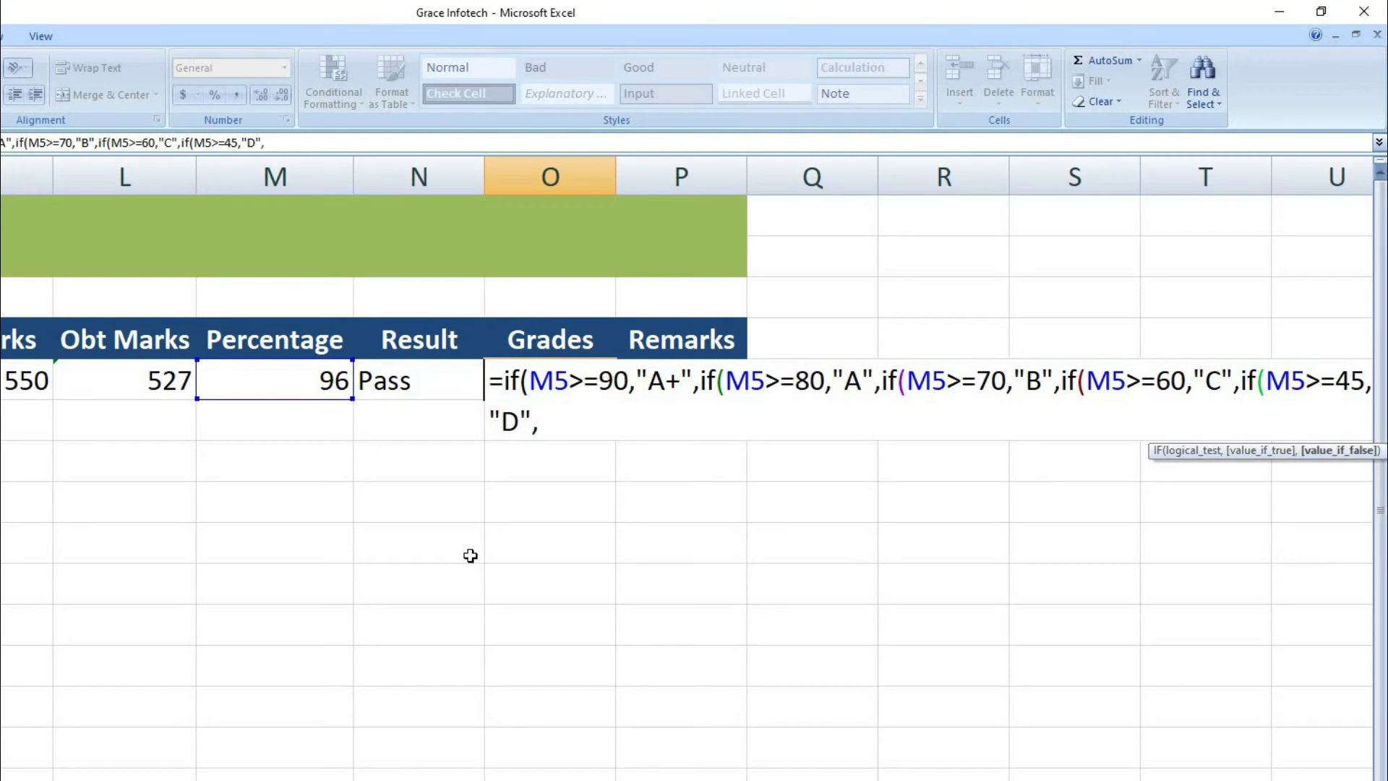
- Complete the O5 grade formula with a last nested IF that returns "E" when M5>=33 and otherwise "F"
type("if(")
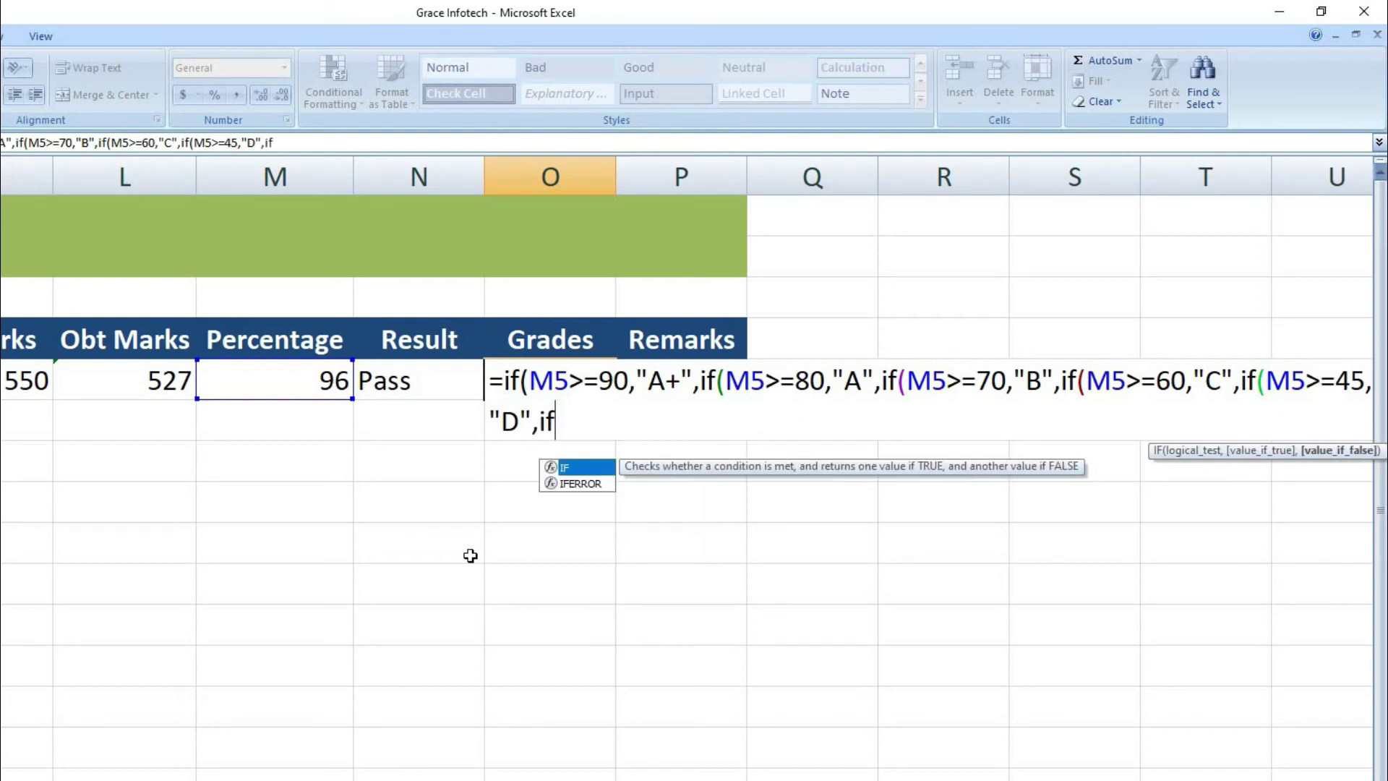
left_click(306, 376)
type(">=")
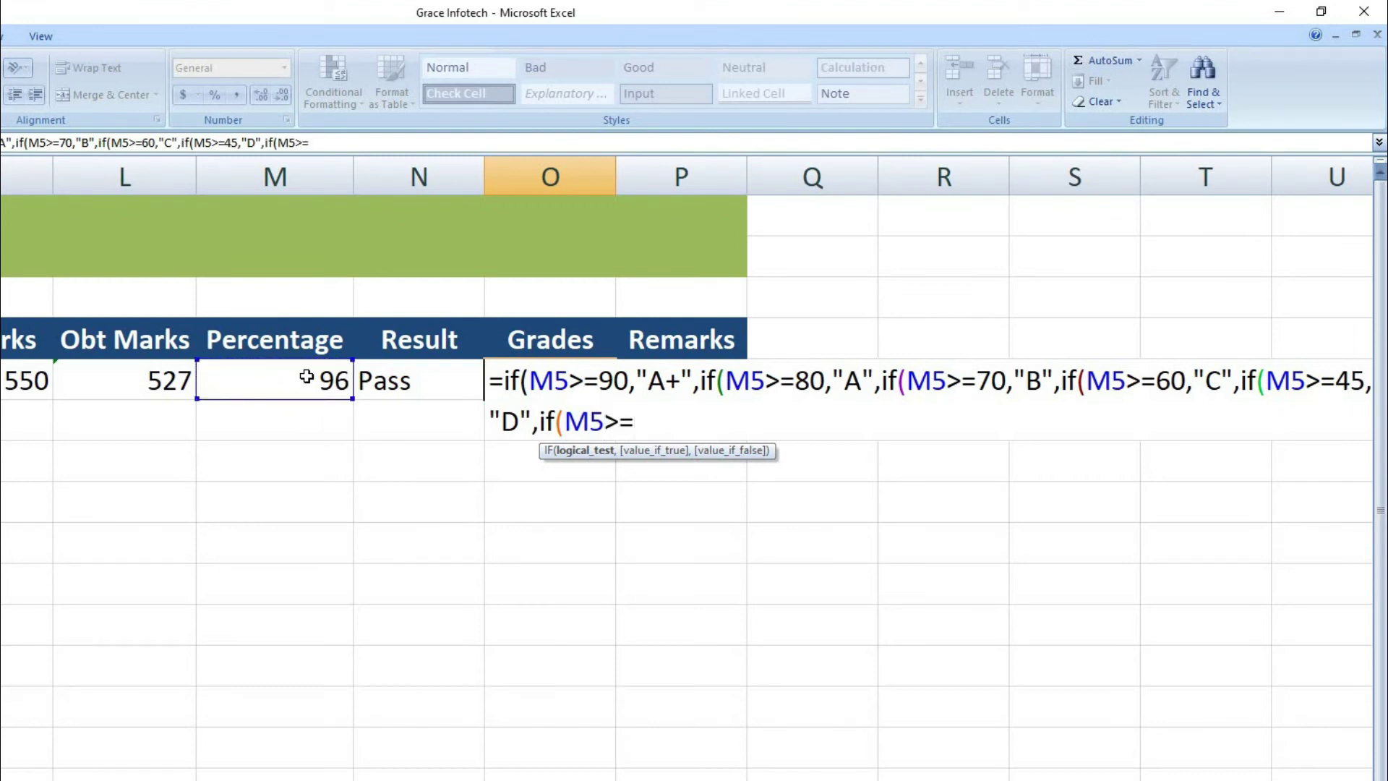
type("33,\"E")
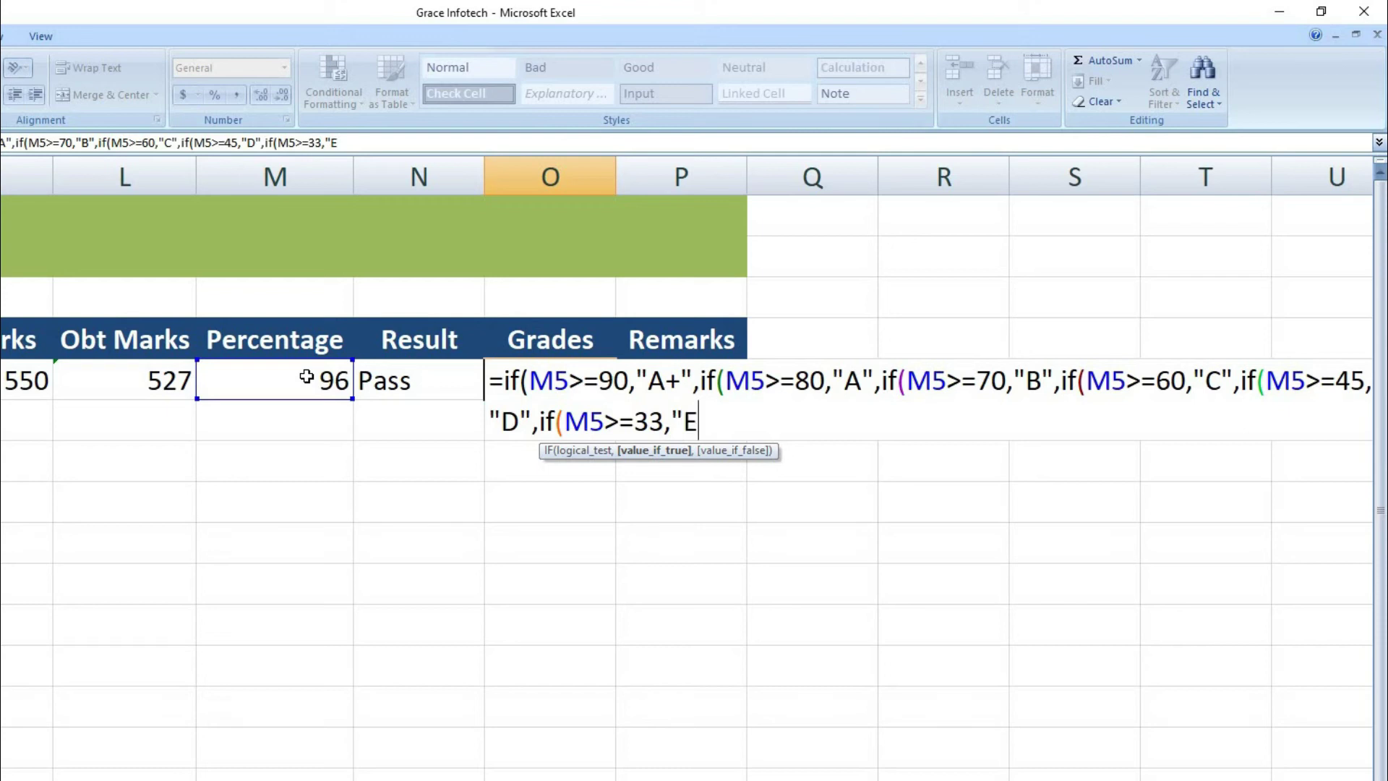
type("\"")
type(",")
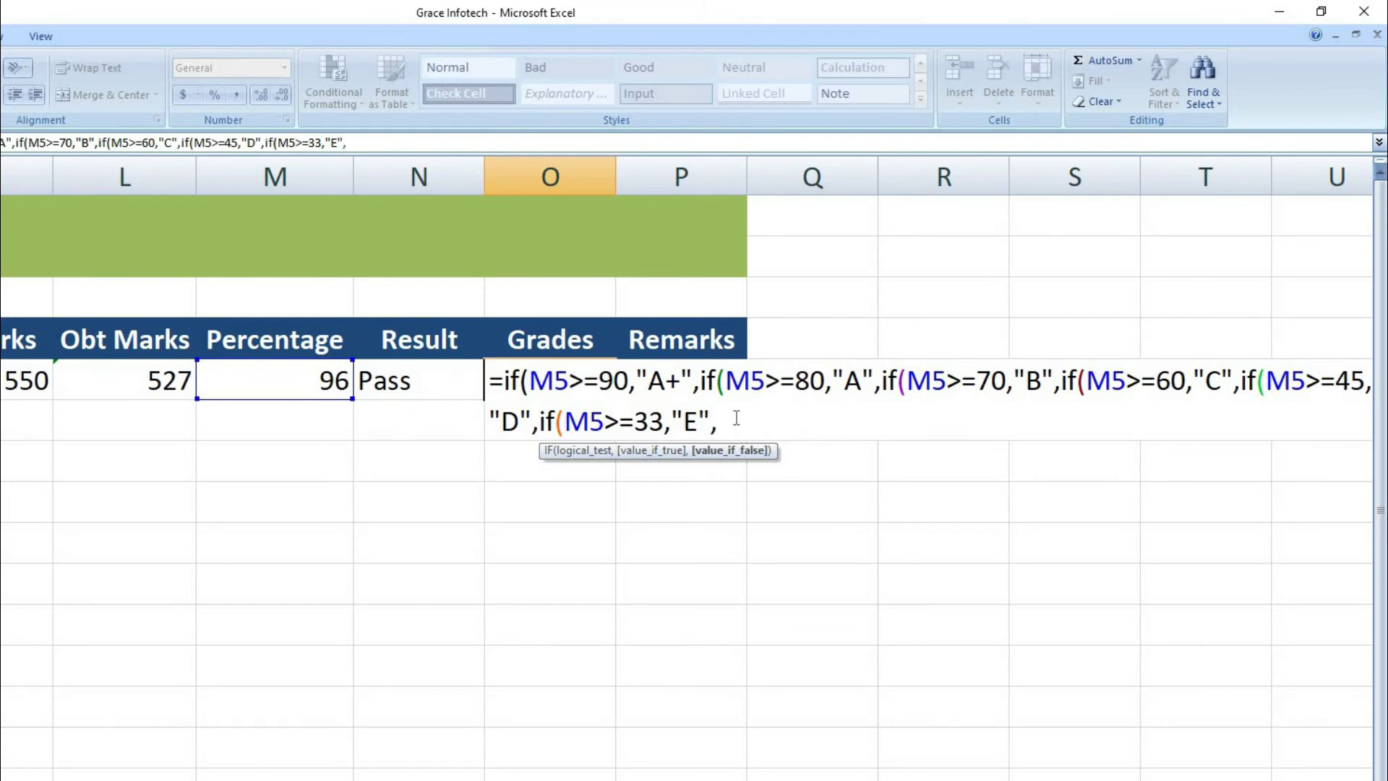
type("\"F\")")
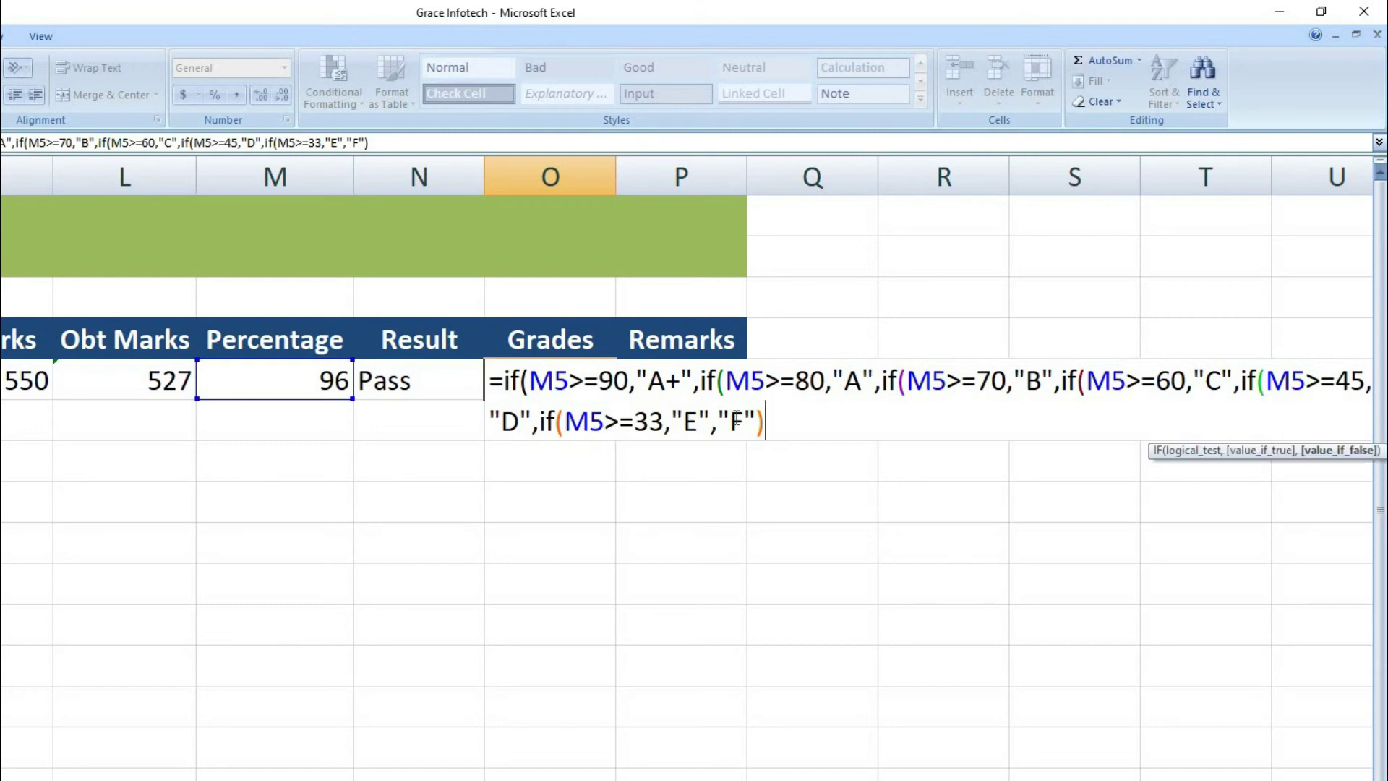
key("ctrl+Return")
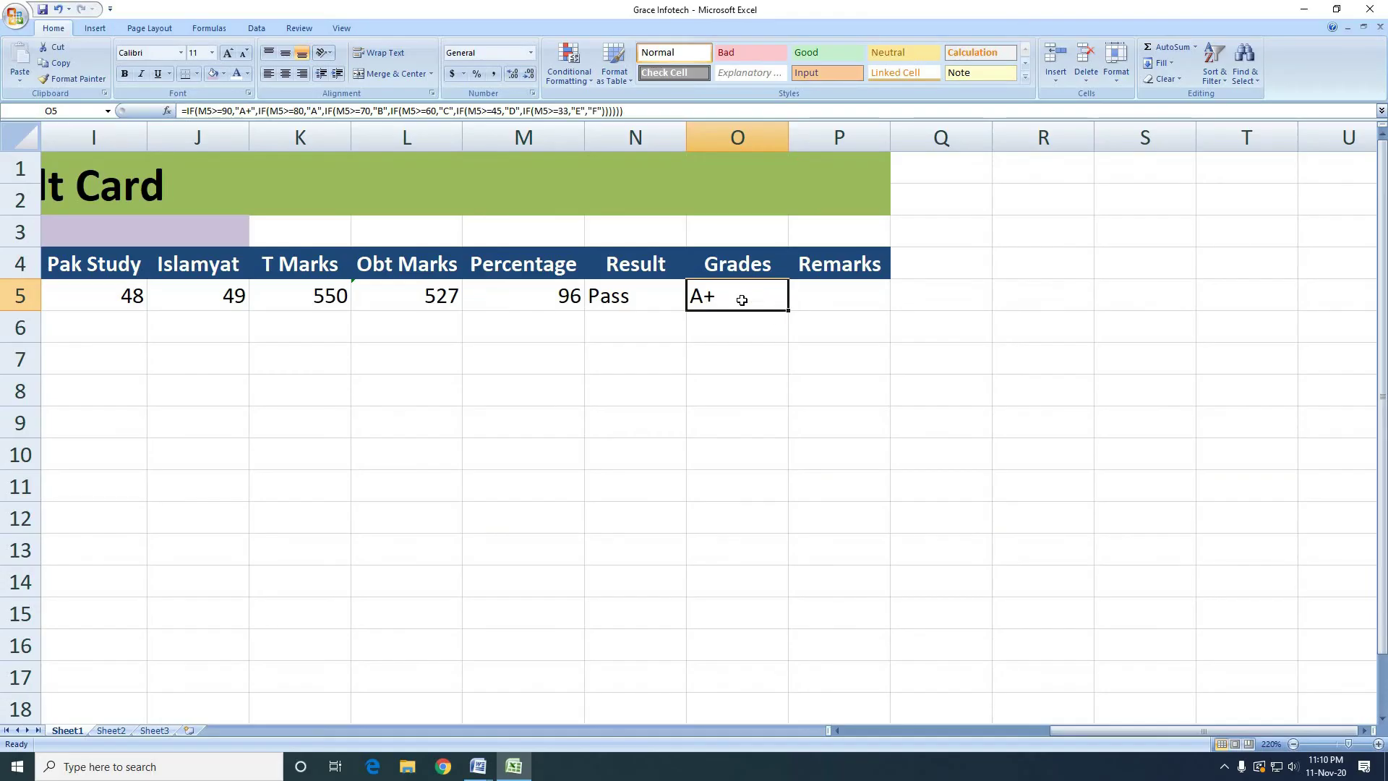
left_click(536, 300)
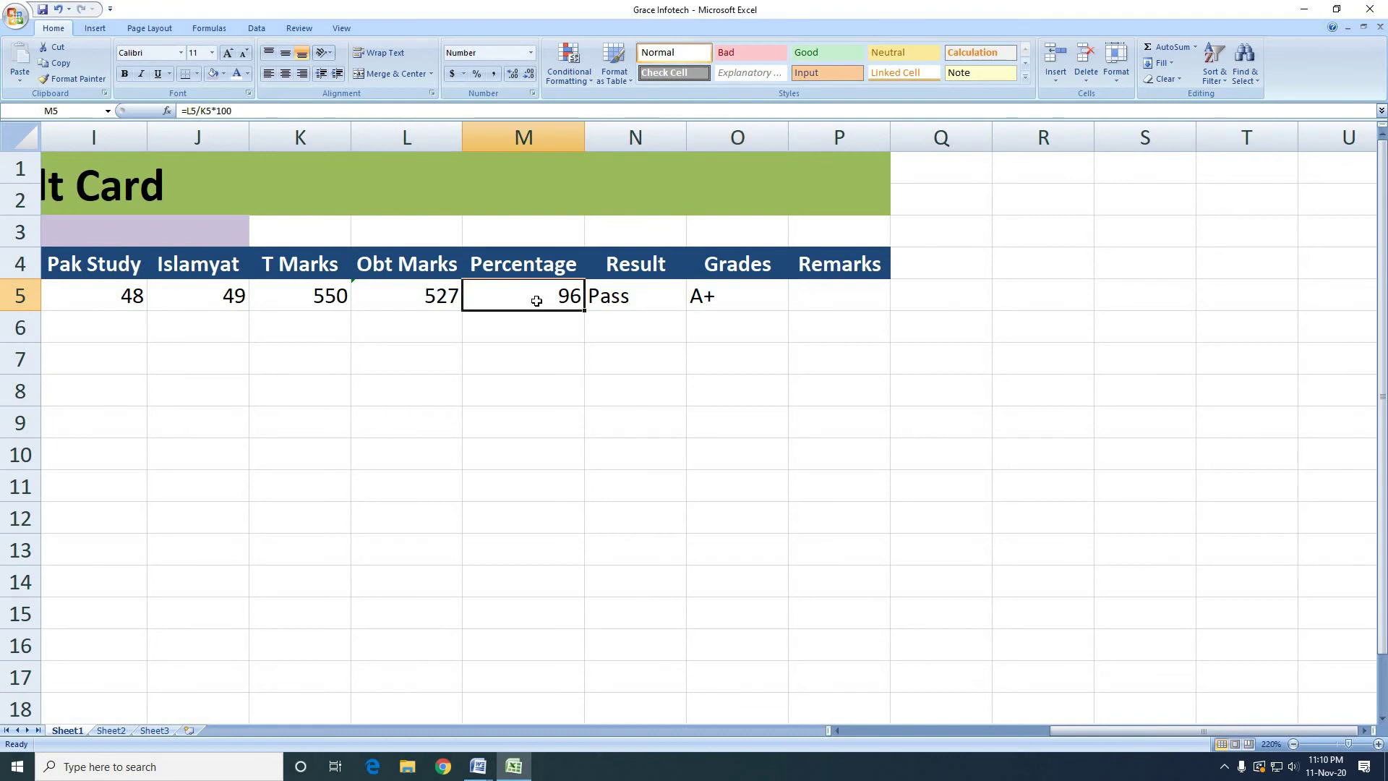
left_click(715, 295)
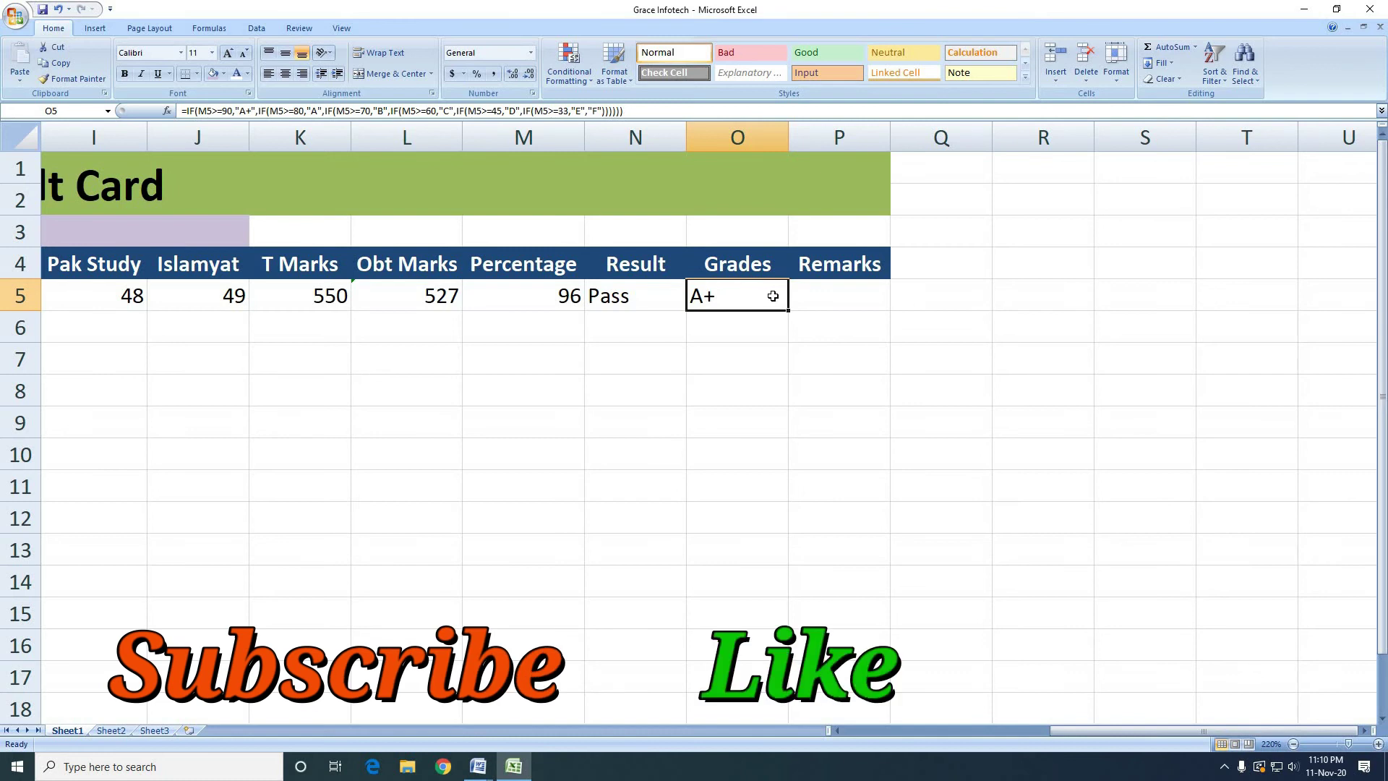
left_click(863, 297)
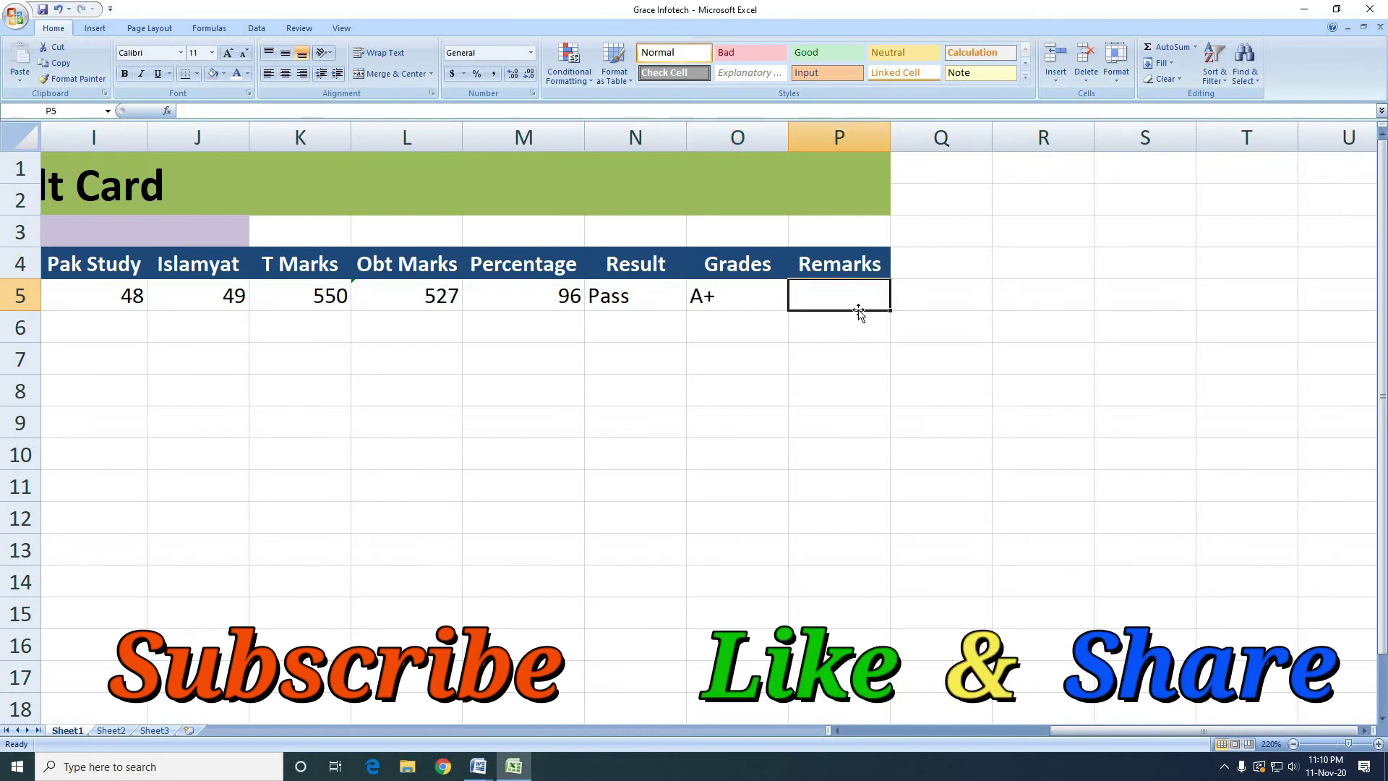
left_click(654, 300)
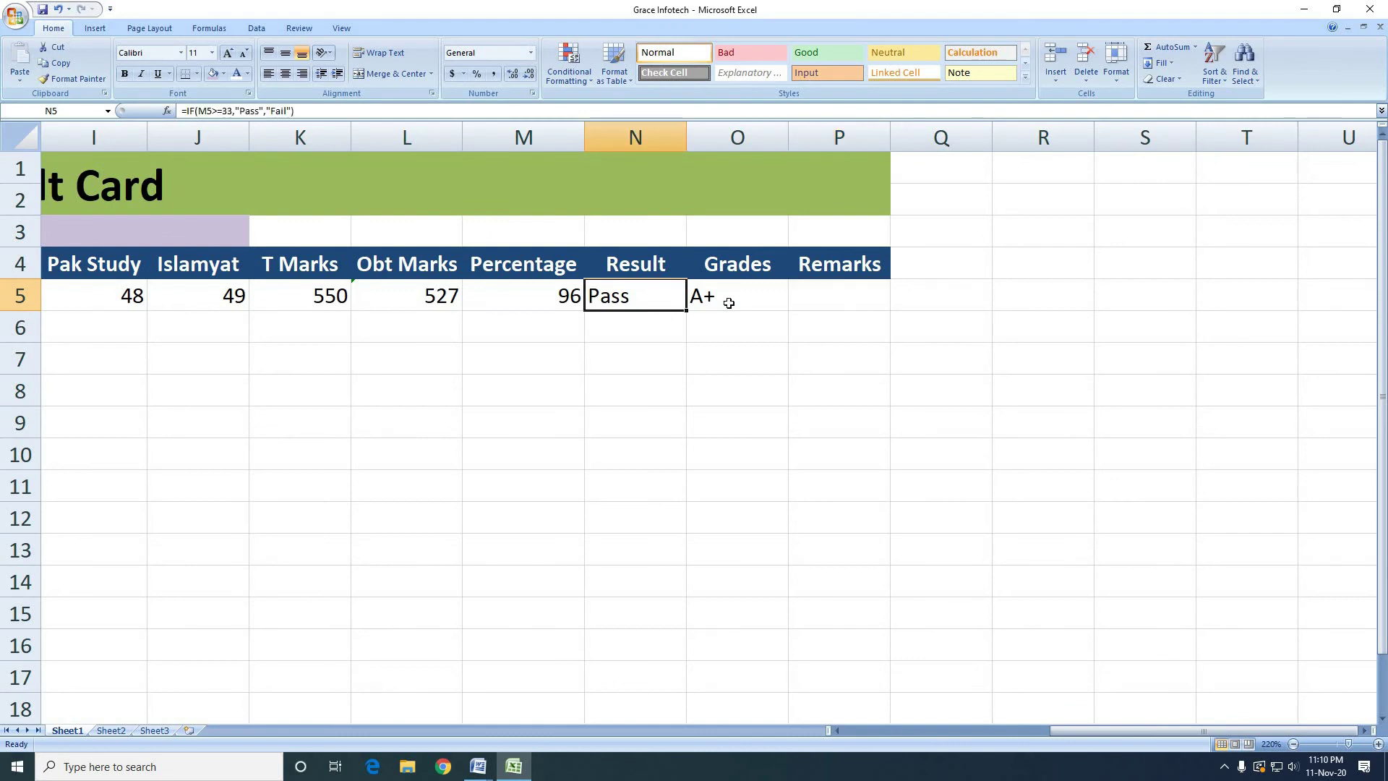
left_click(748, 302)
- Start the remarks formula in P5 with an IF that returns "Excelent" when M5>=80
left_click(838, 295)
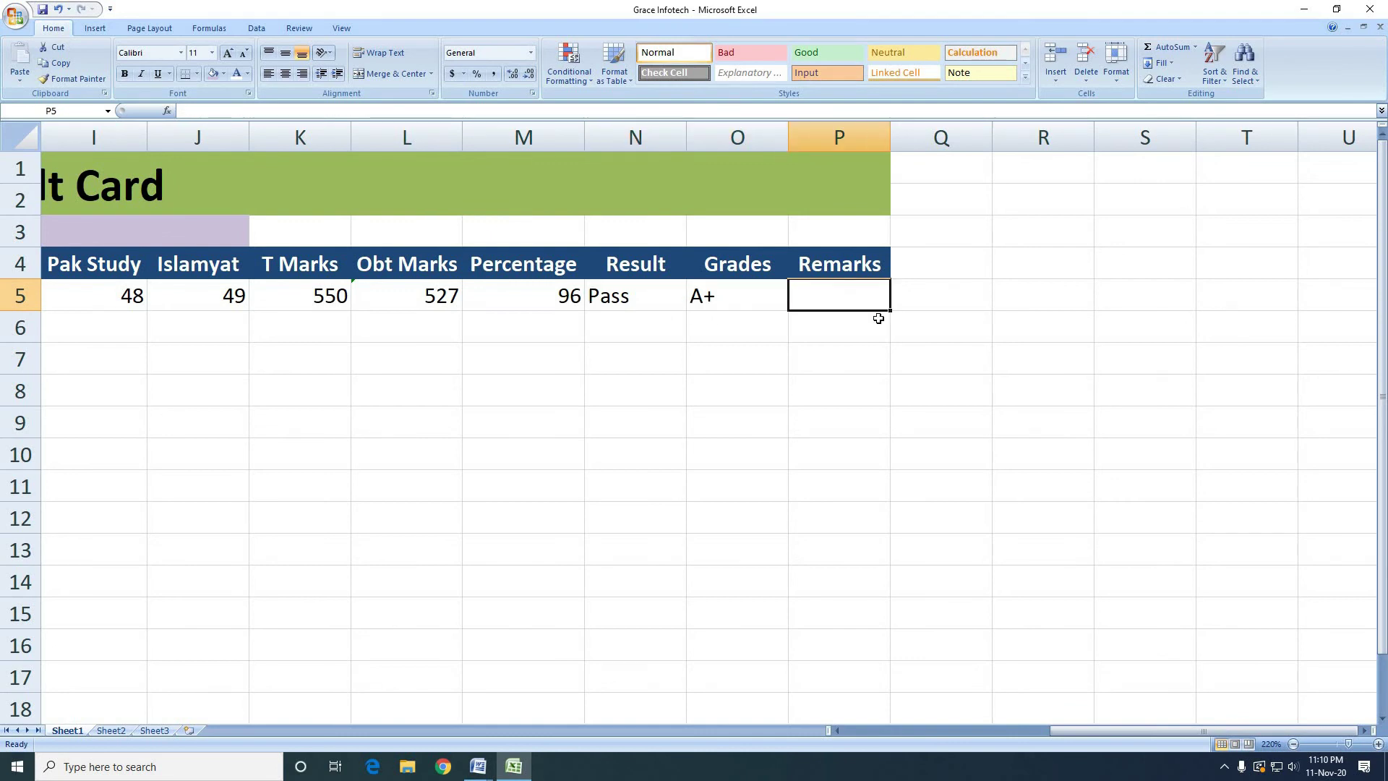
type("=")
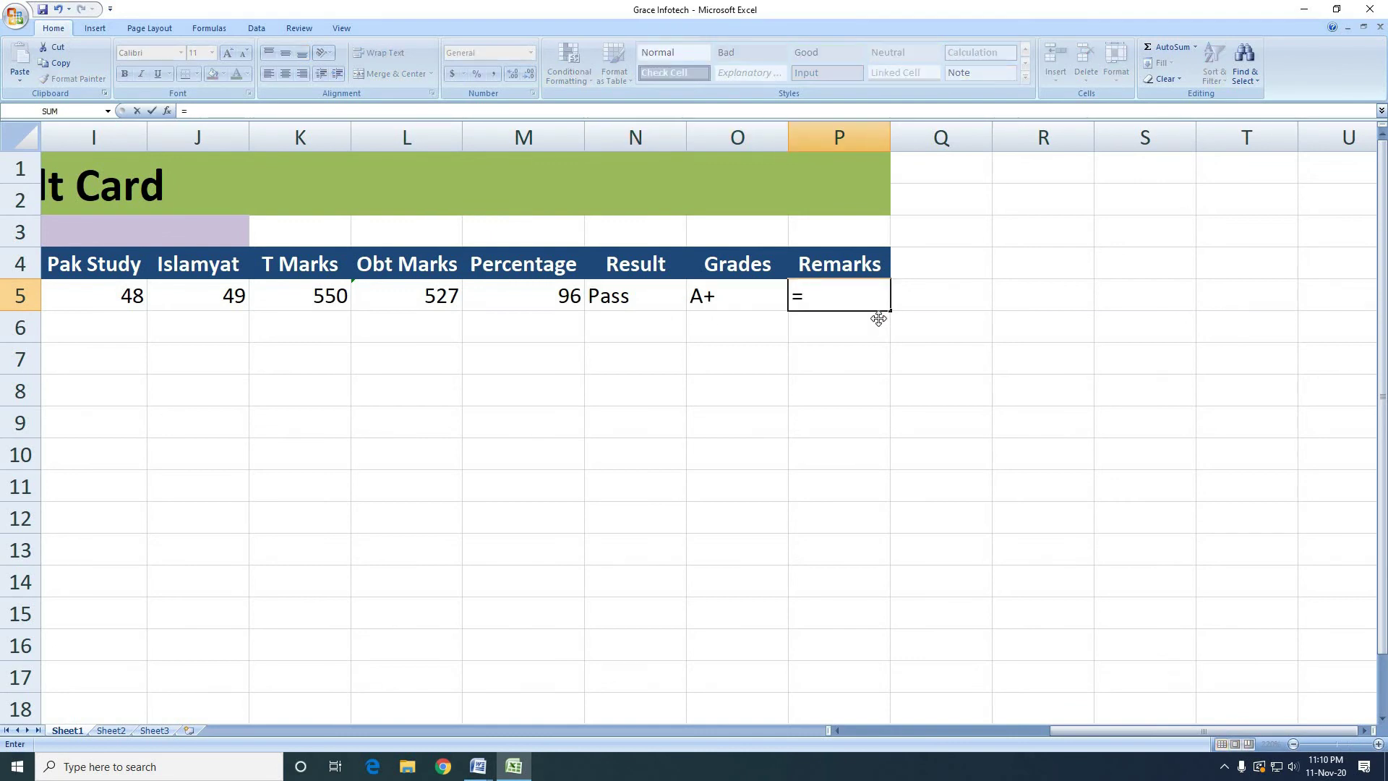
type("if(")
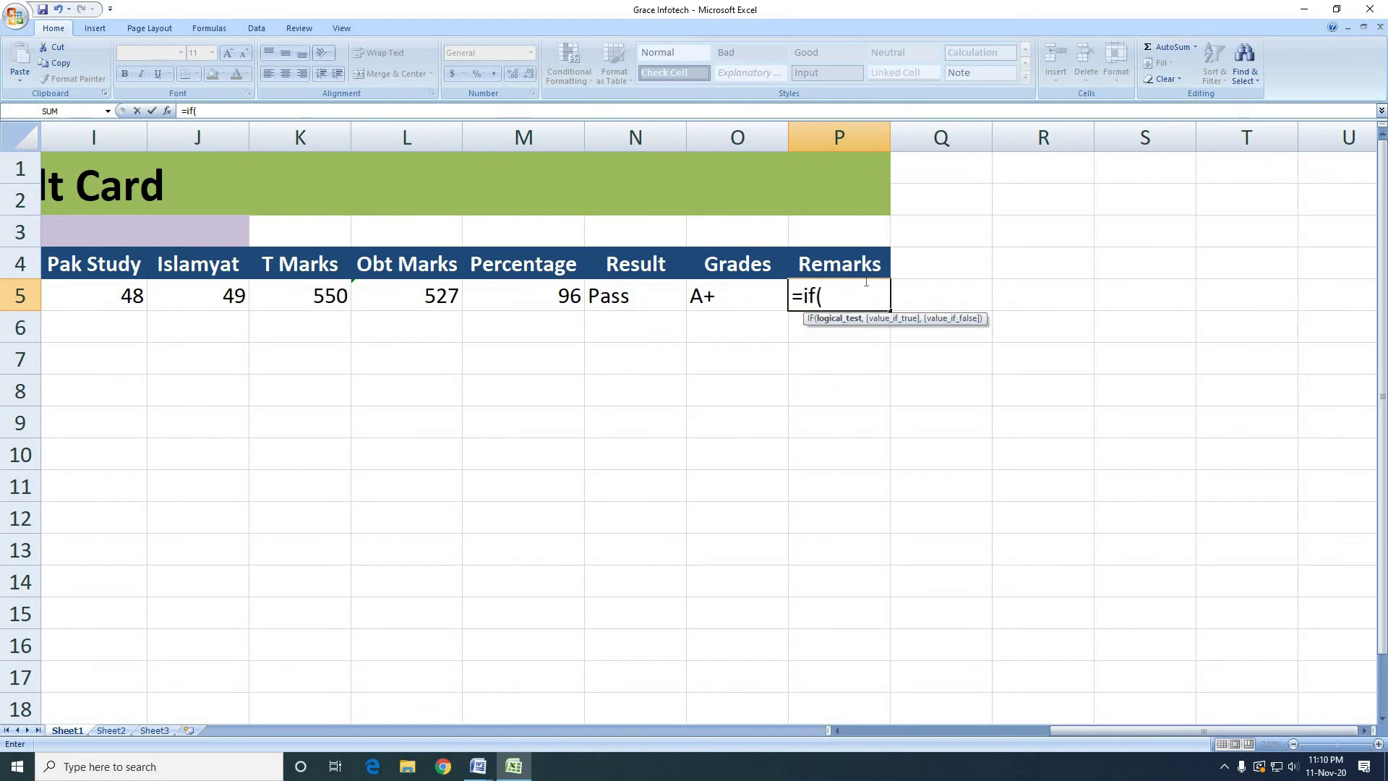
left_click(535, 306)
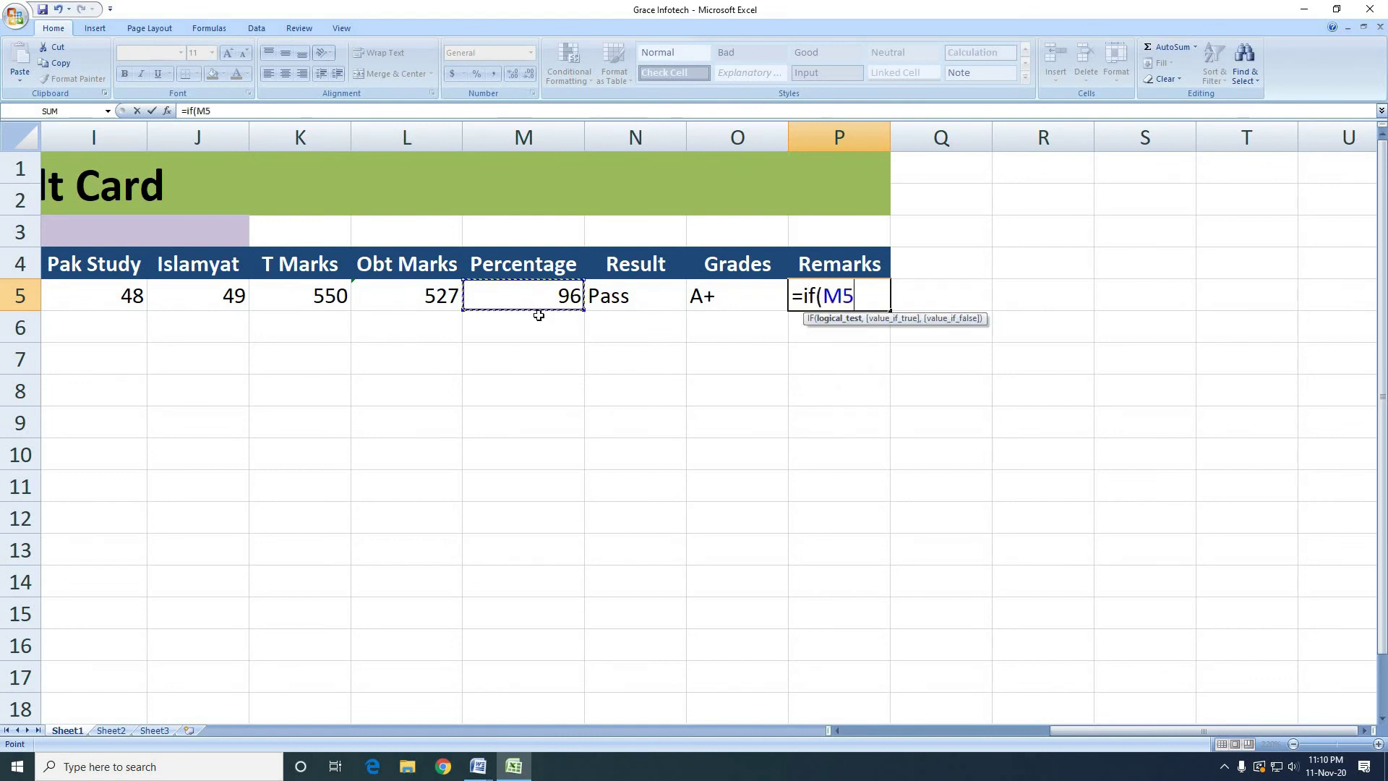
type(">")
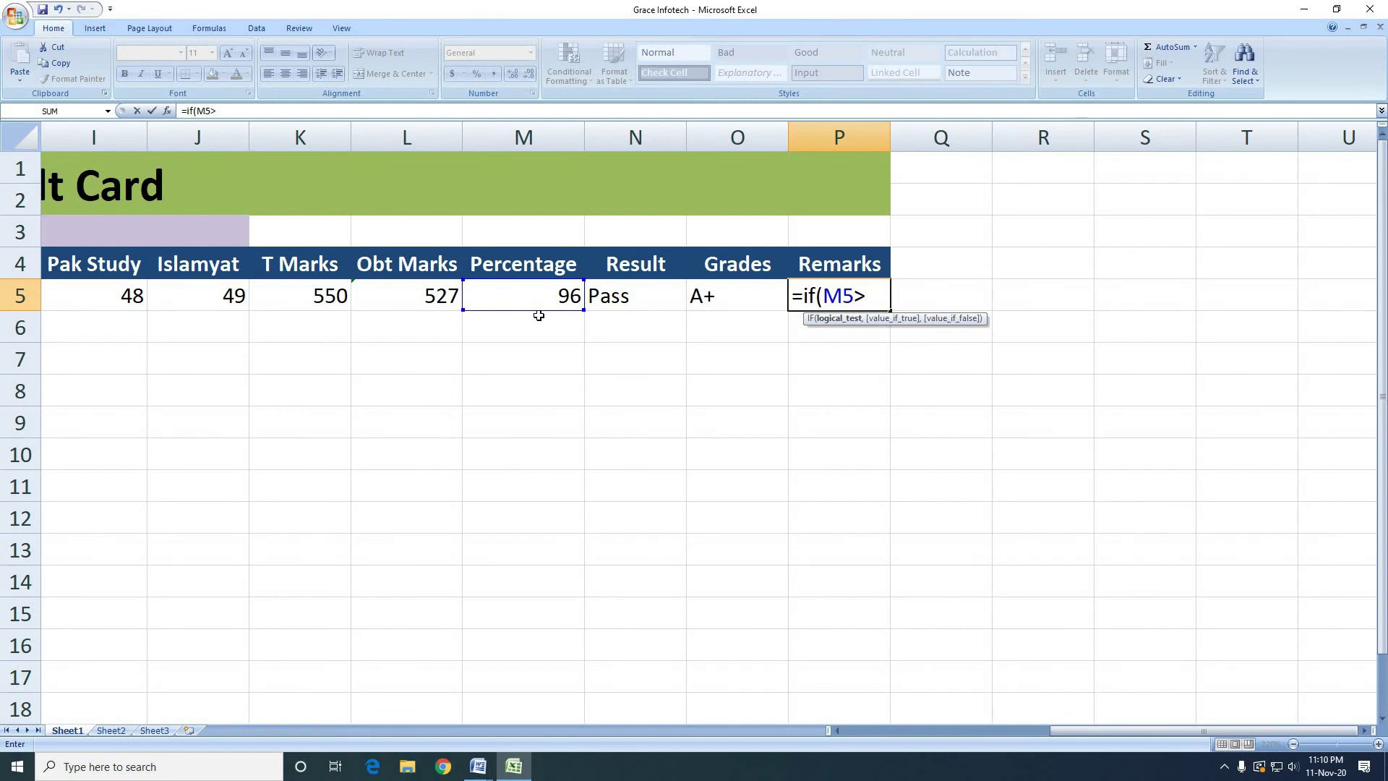
type("=80,\"")
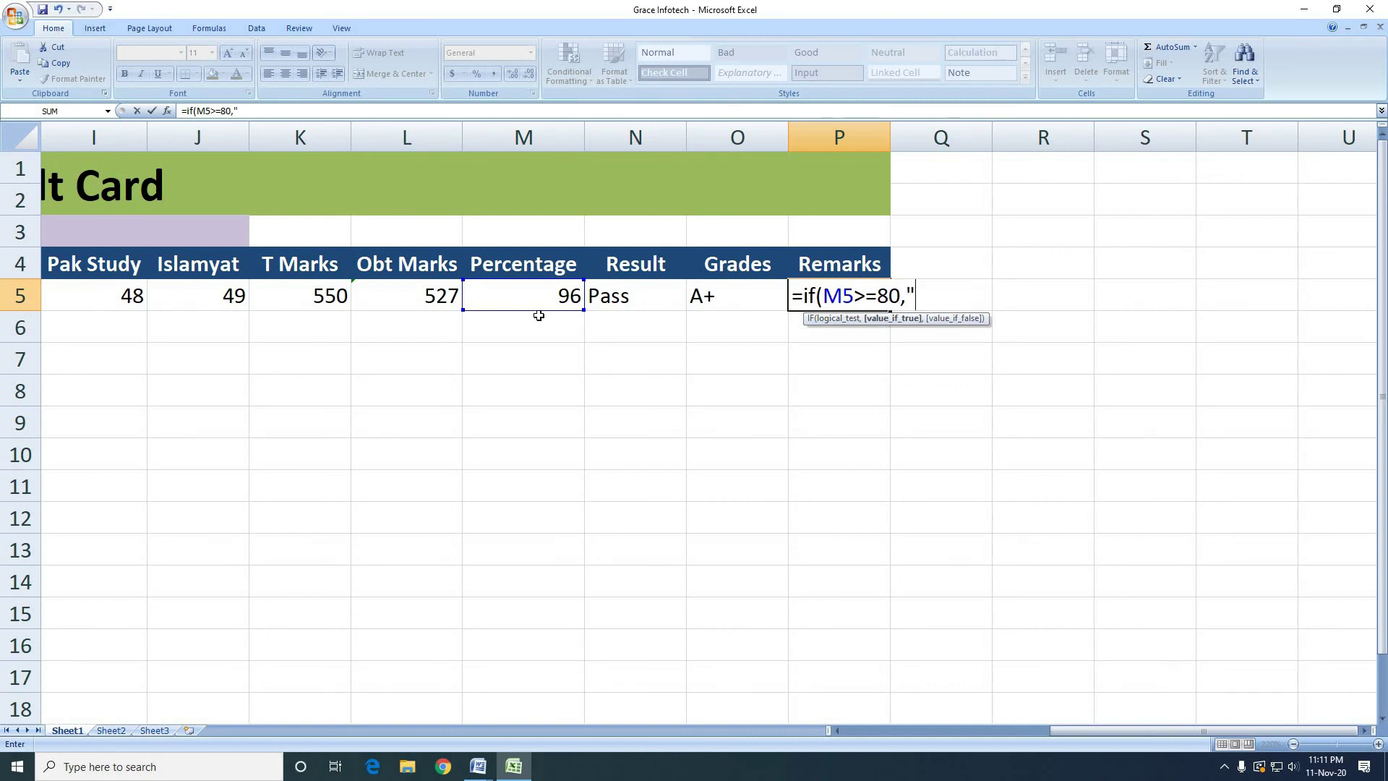
type("Excelent")
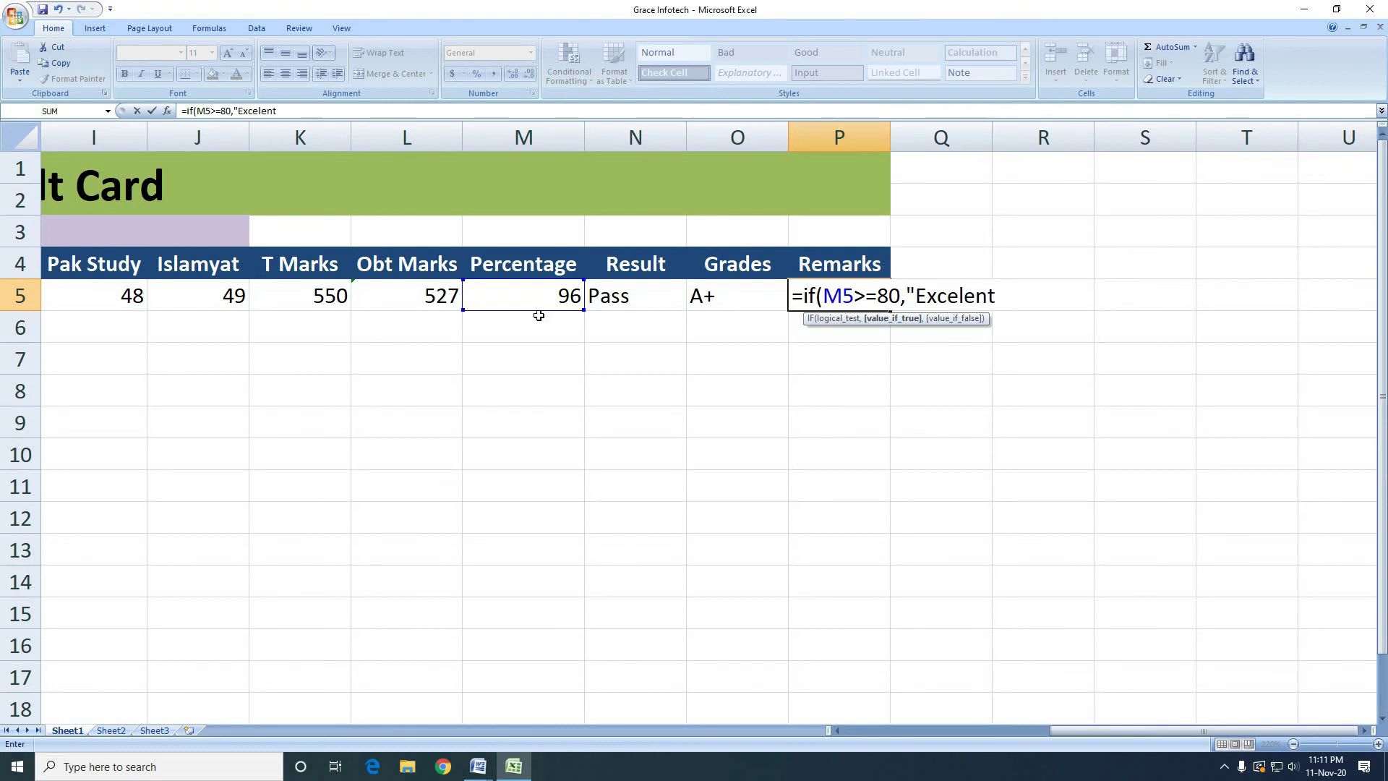
type("\",")
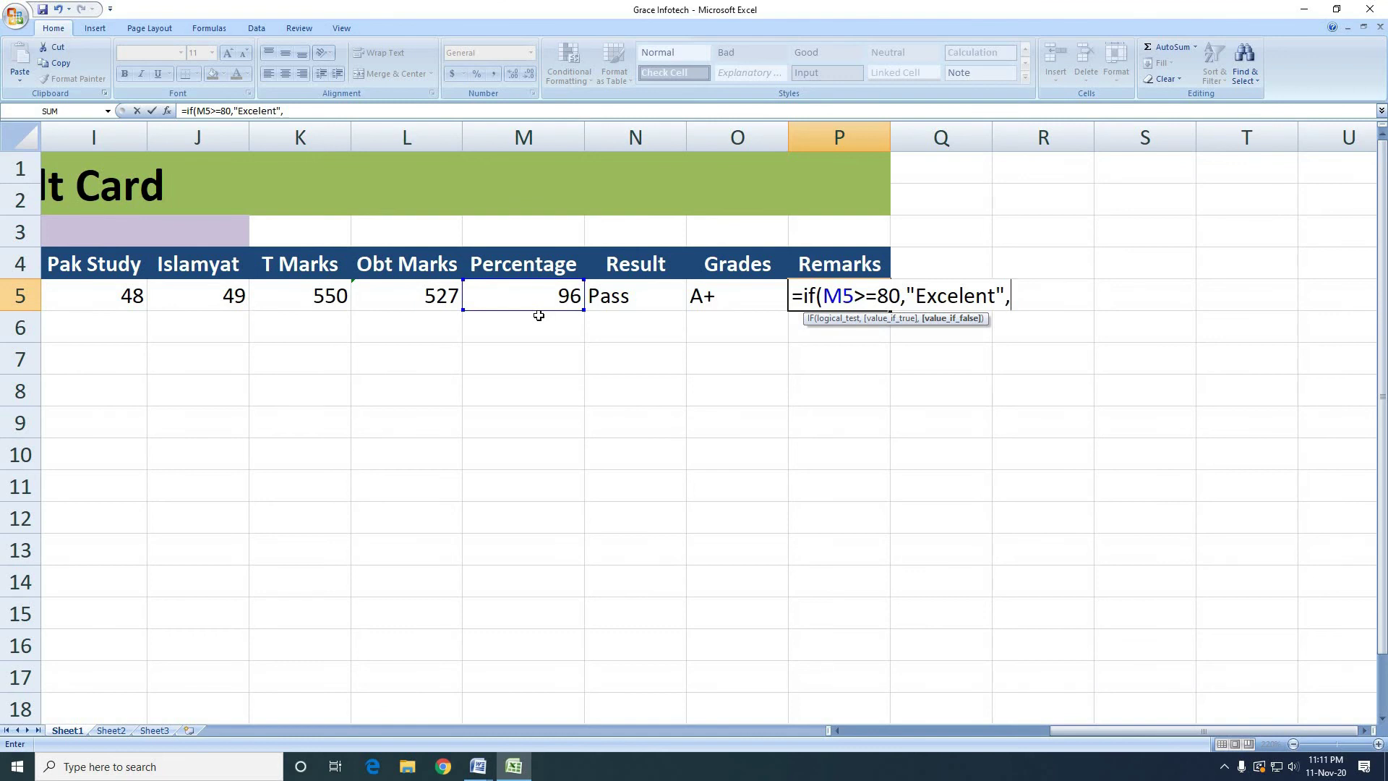
- Nest a second IF in the P5 remarks formula that returns "Good" when M5>=60
type("if(")
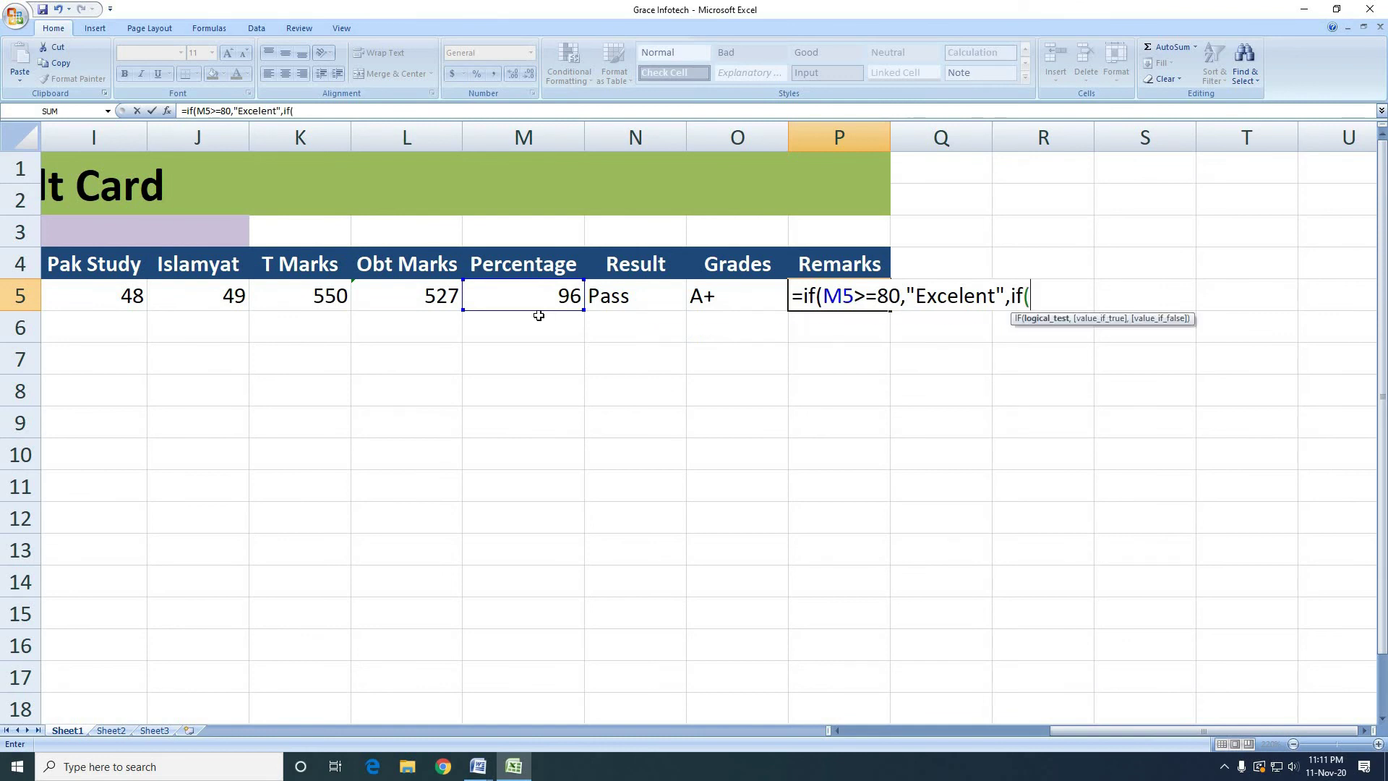
left_click(536, 300)
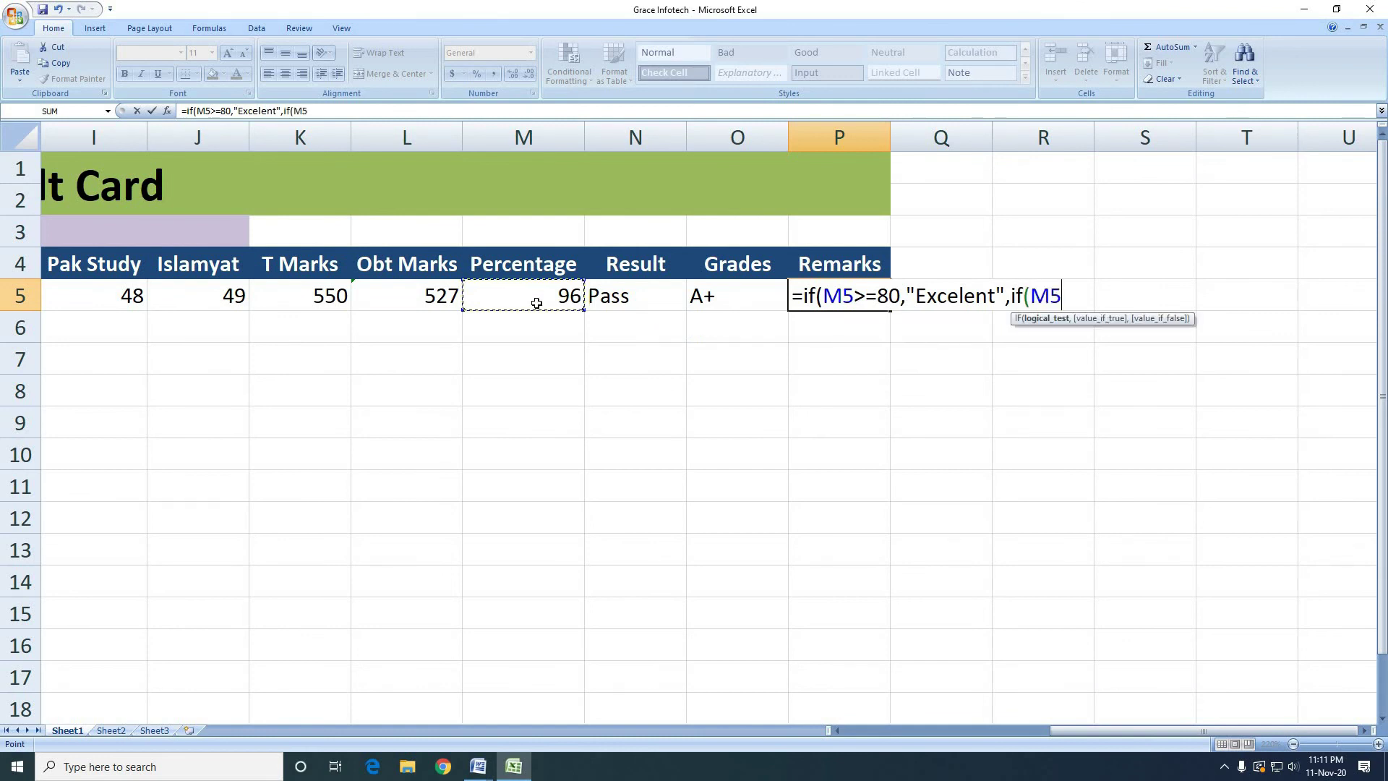
type(">=60,")
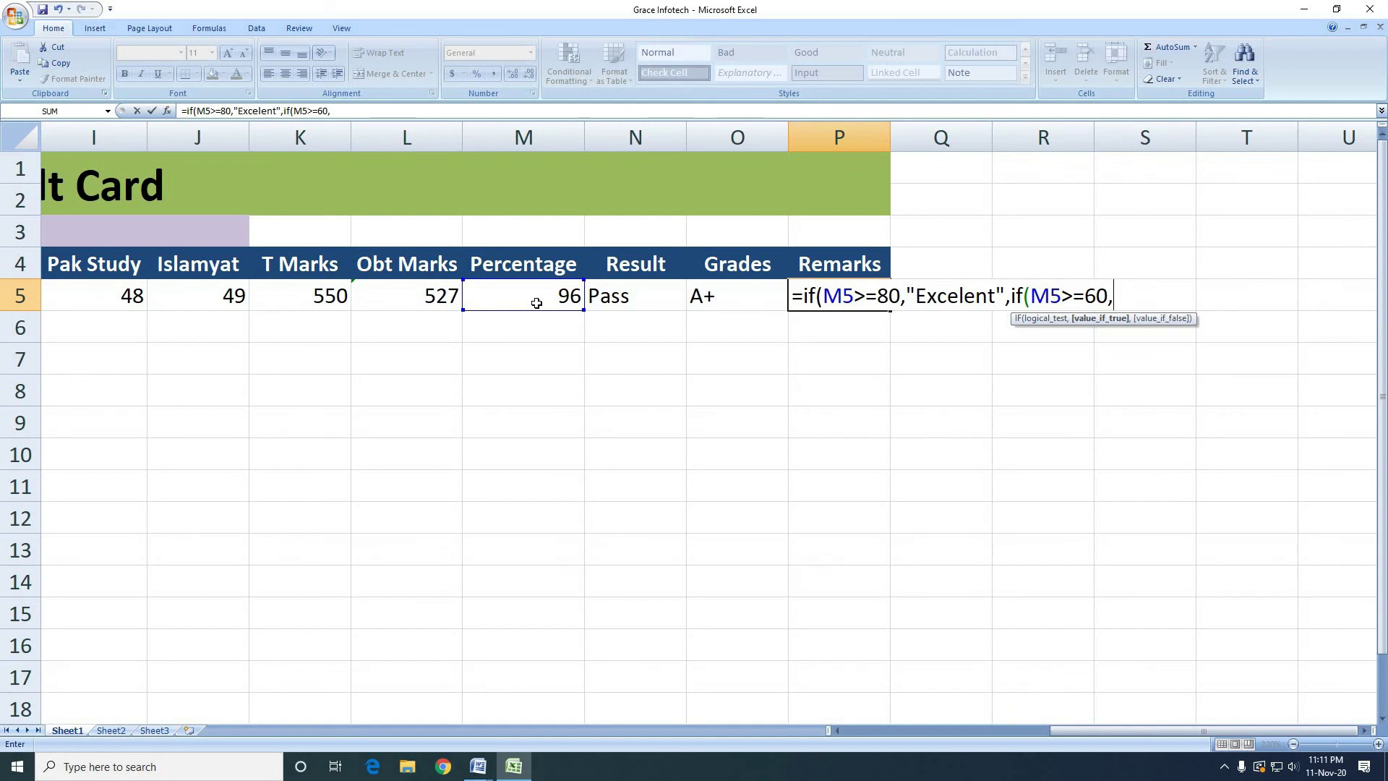
type("\"Good\"")
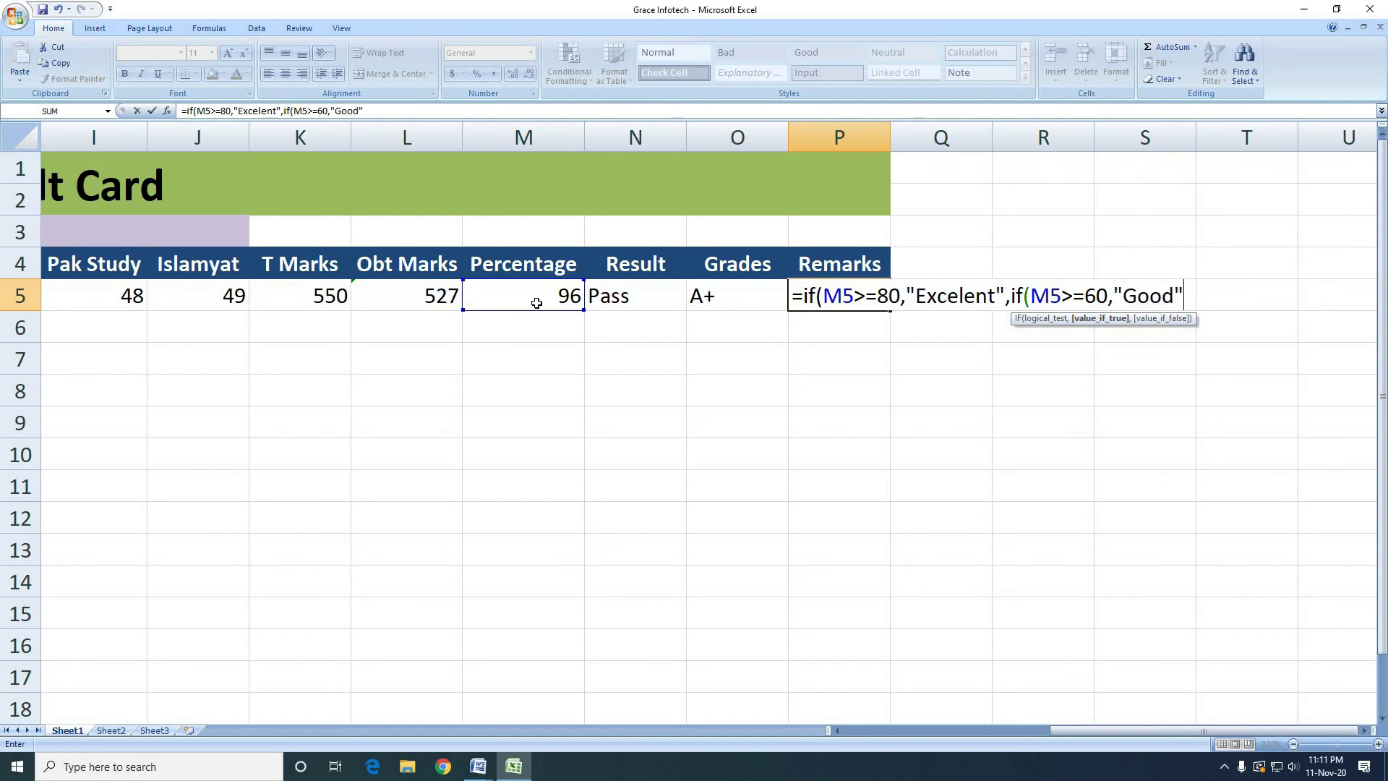
- Nest a third IF in the P5 remarks formula that returns "Average" when M5>=45
type(",if(")
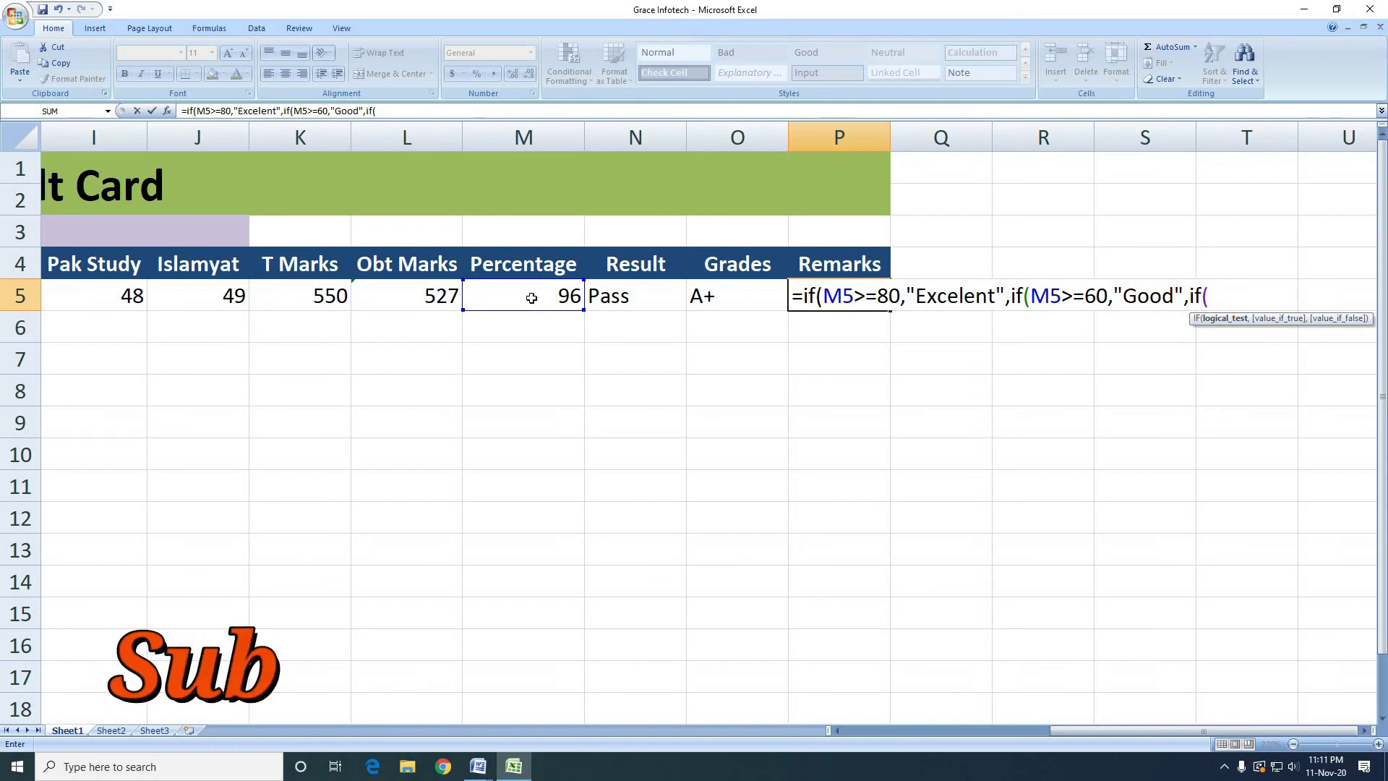
left_click(533, 299)
type(">=")
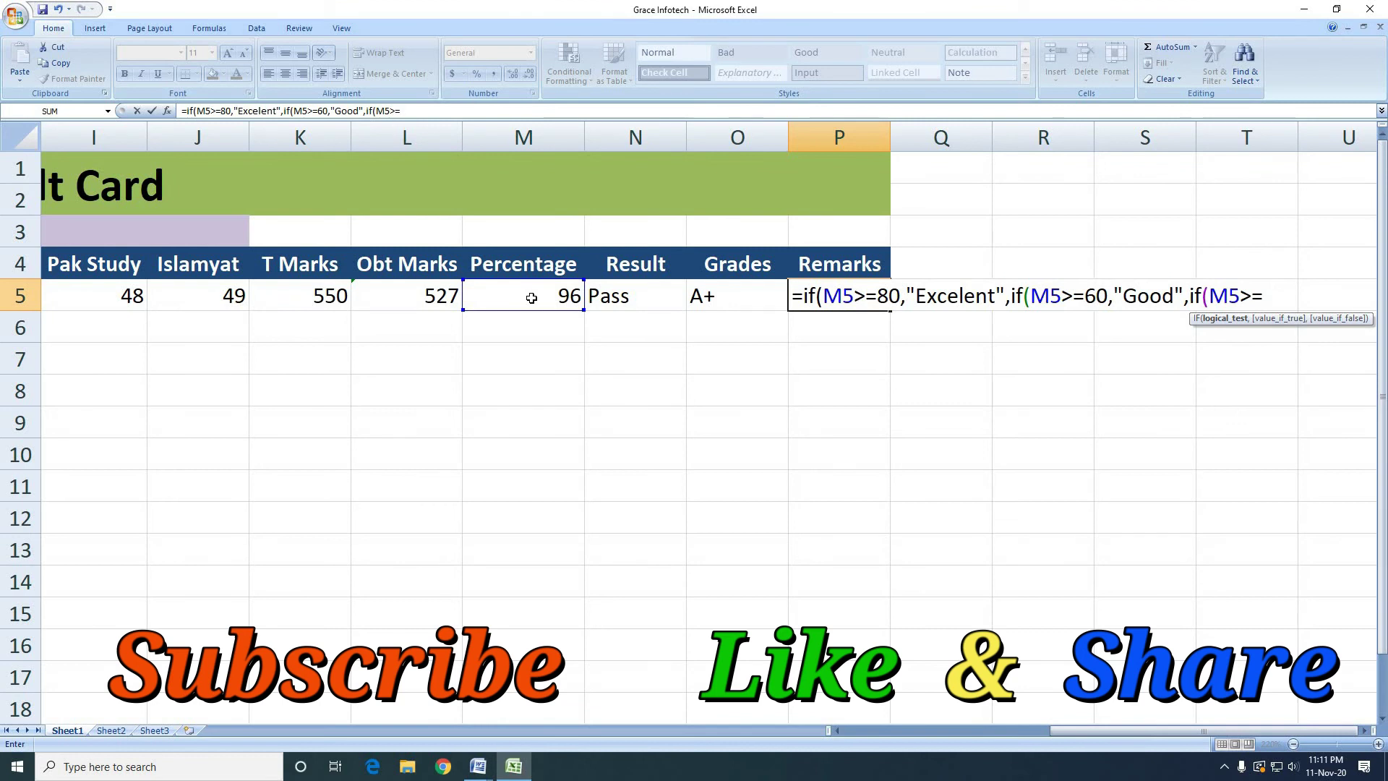
type("40")
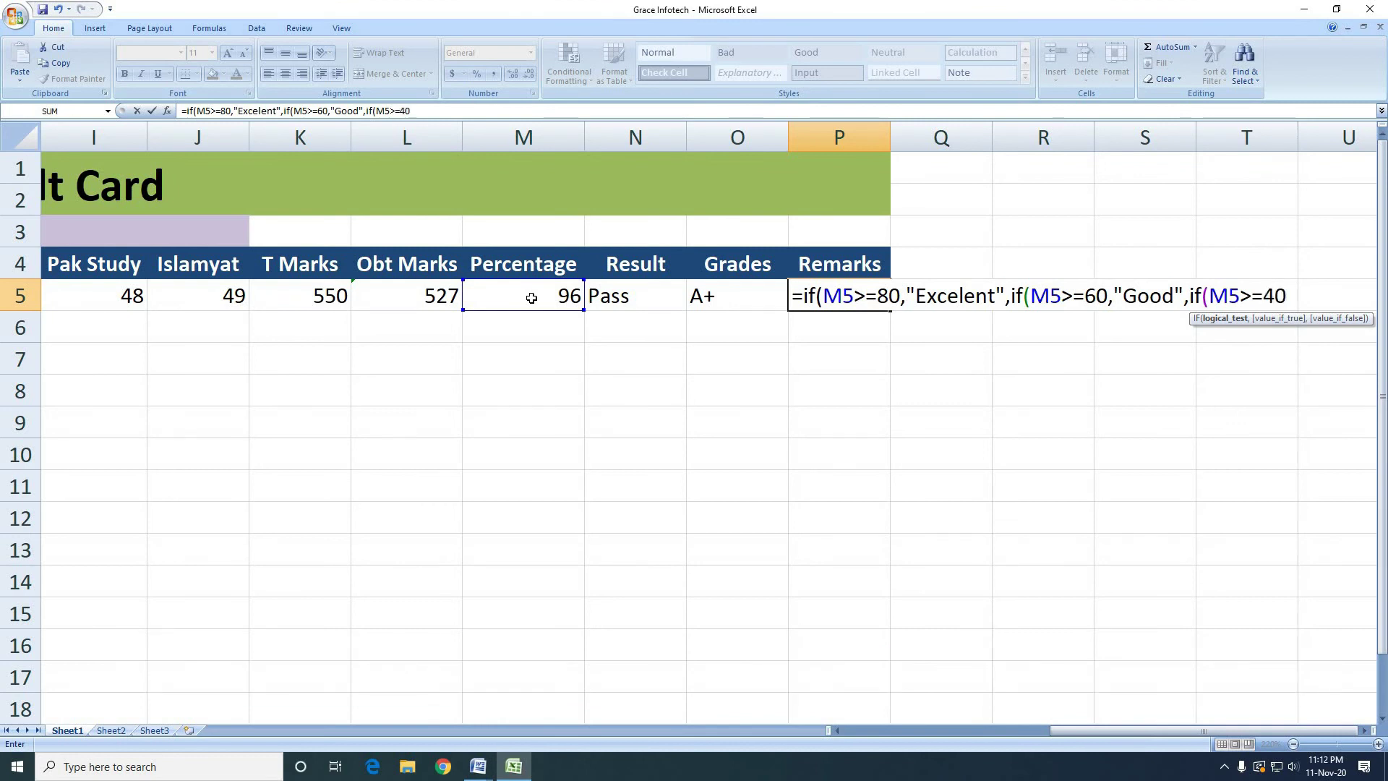
key("BackSpace")
key("BackSpace")
type("45,")
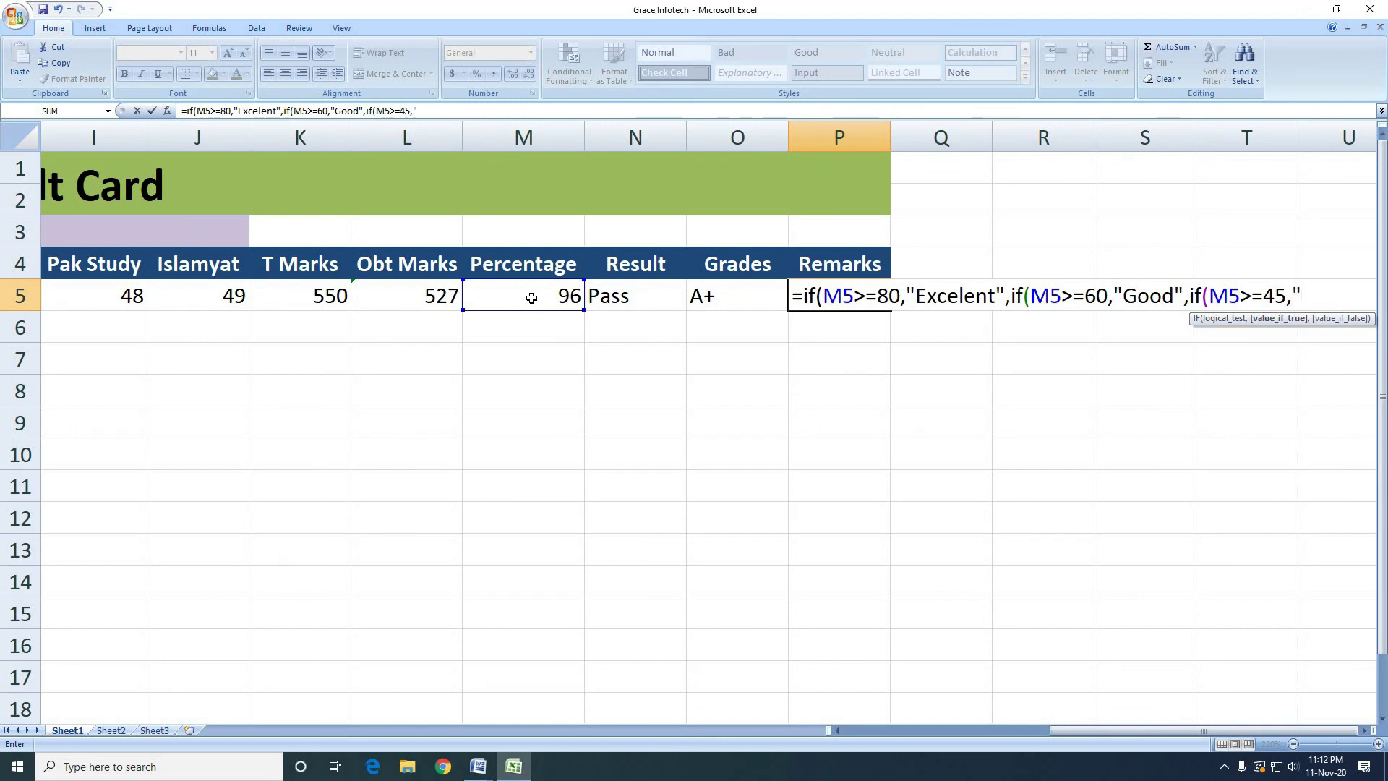
type("\"Average\")")
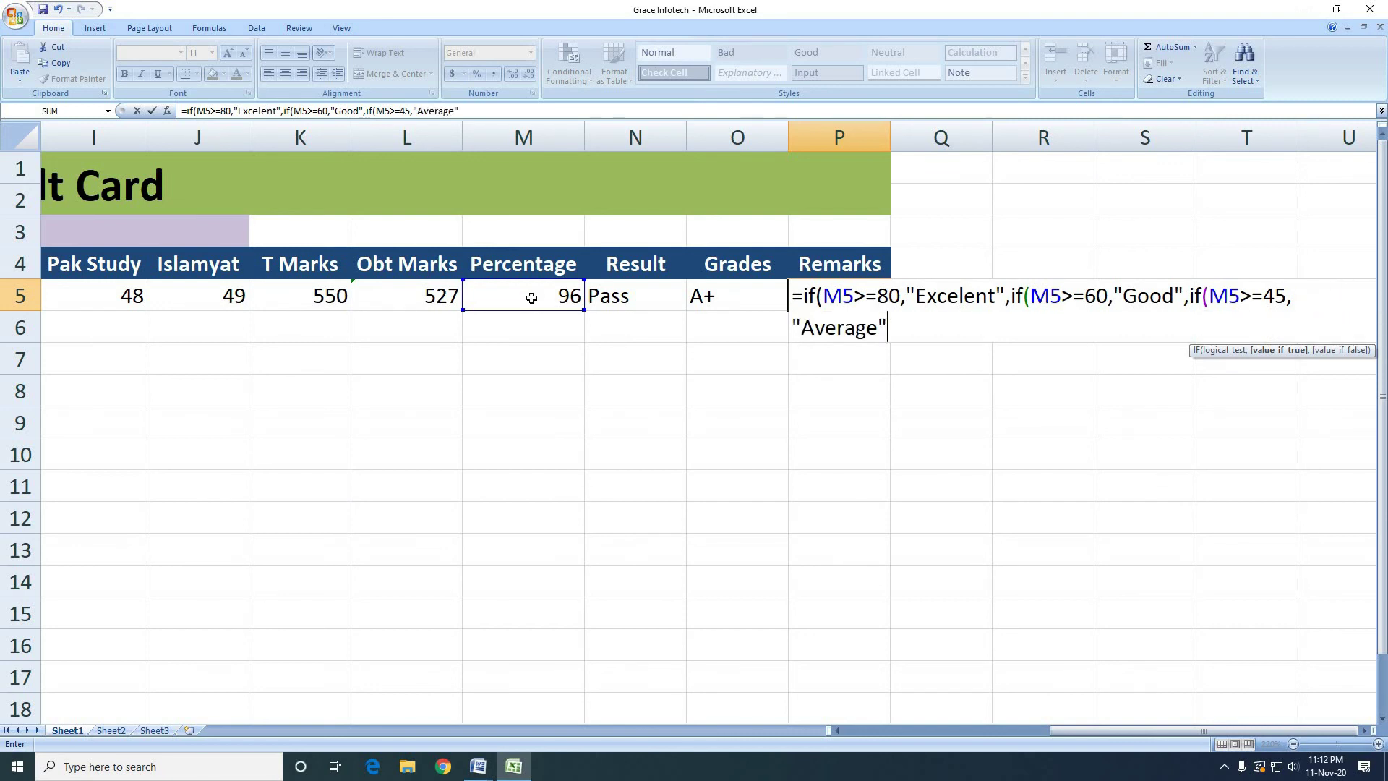
- Complete the P5 remarks formula with "Poor" as the last otherwise value and close all three IFs
key("BackSpace")
type(",if")
key("BackSpace")
key("BackSpace")
type("\"Poor\"")
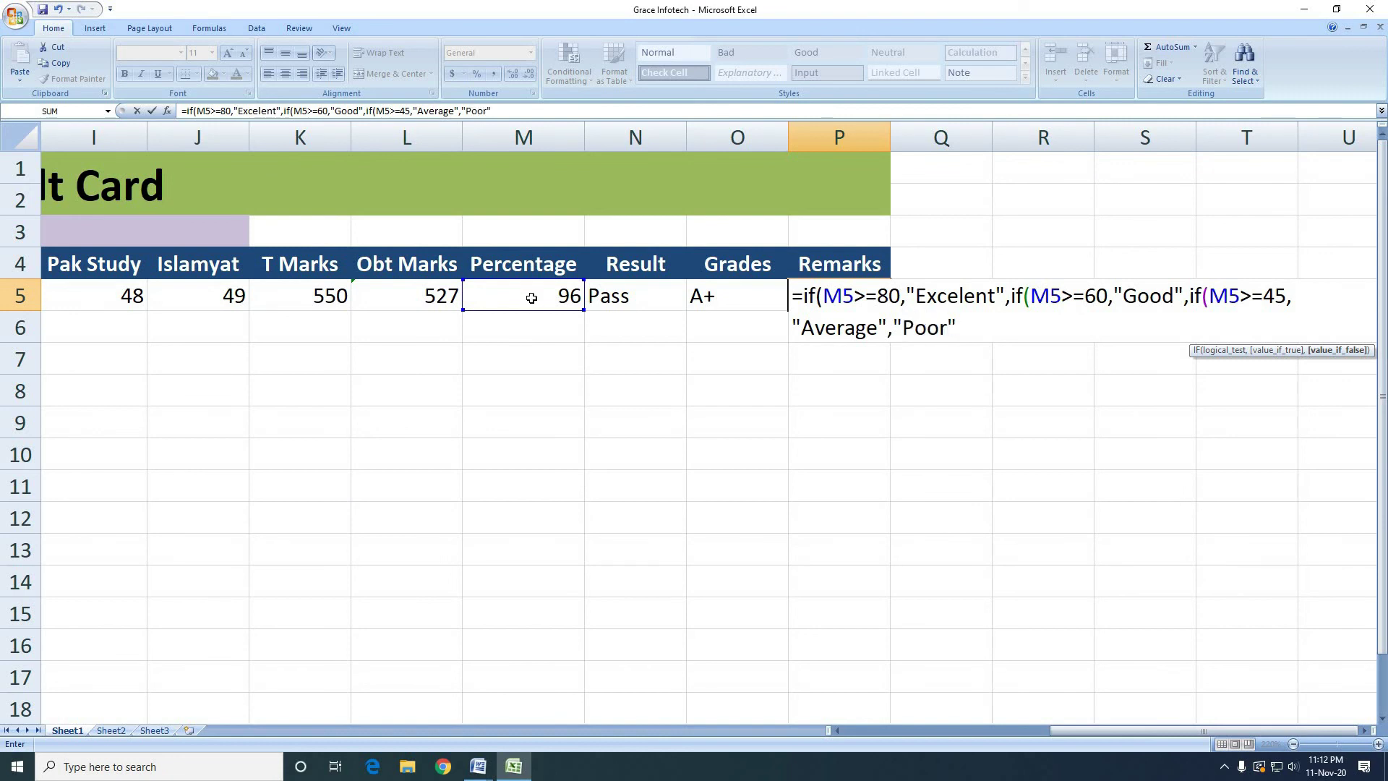
type(")")
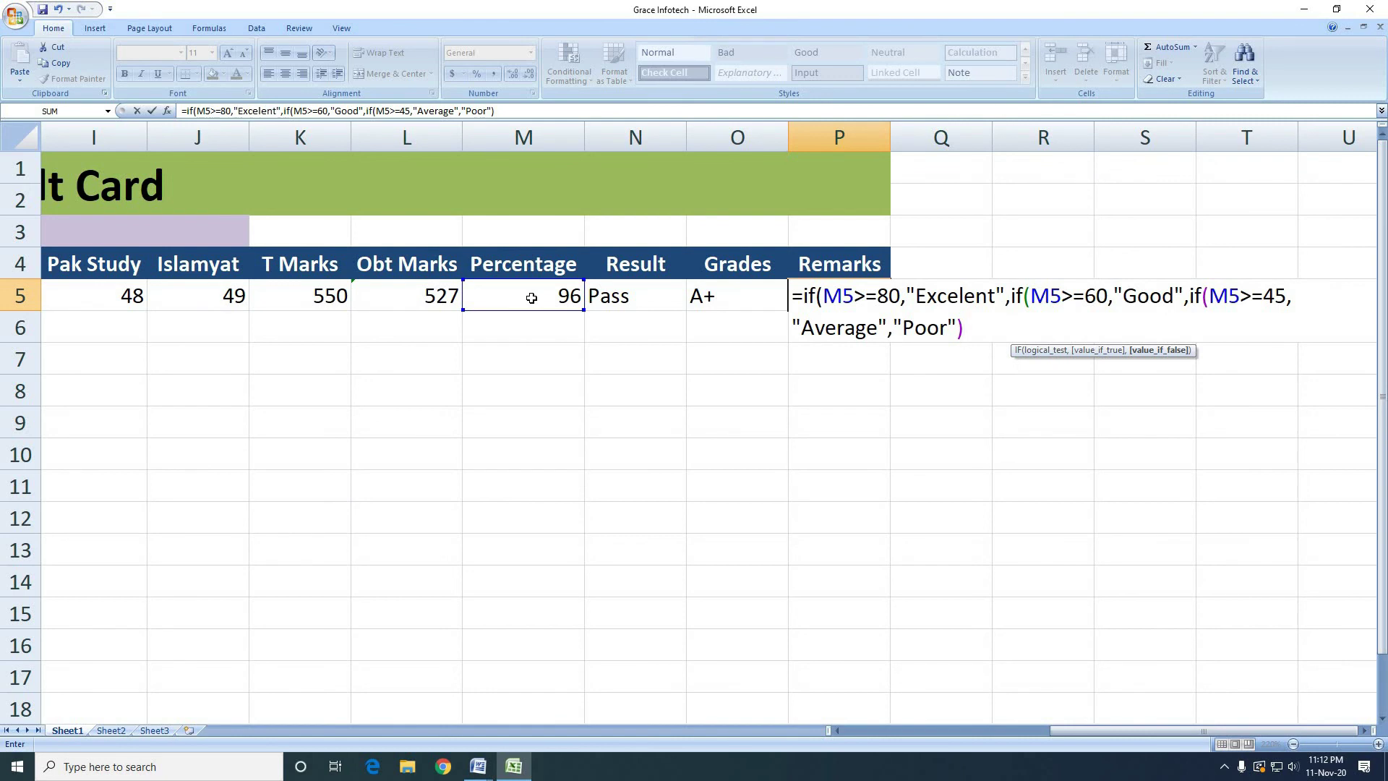
left_click(976, 341)
key("Return")
key("Up")
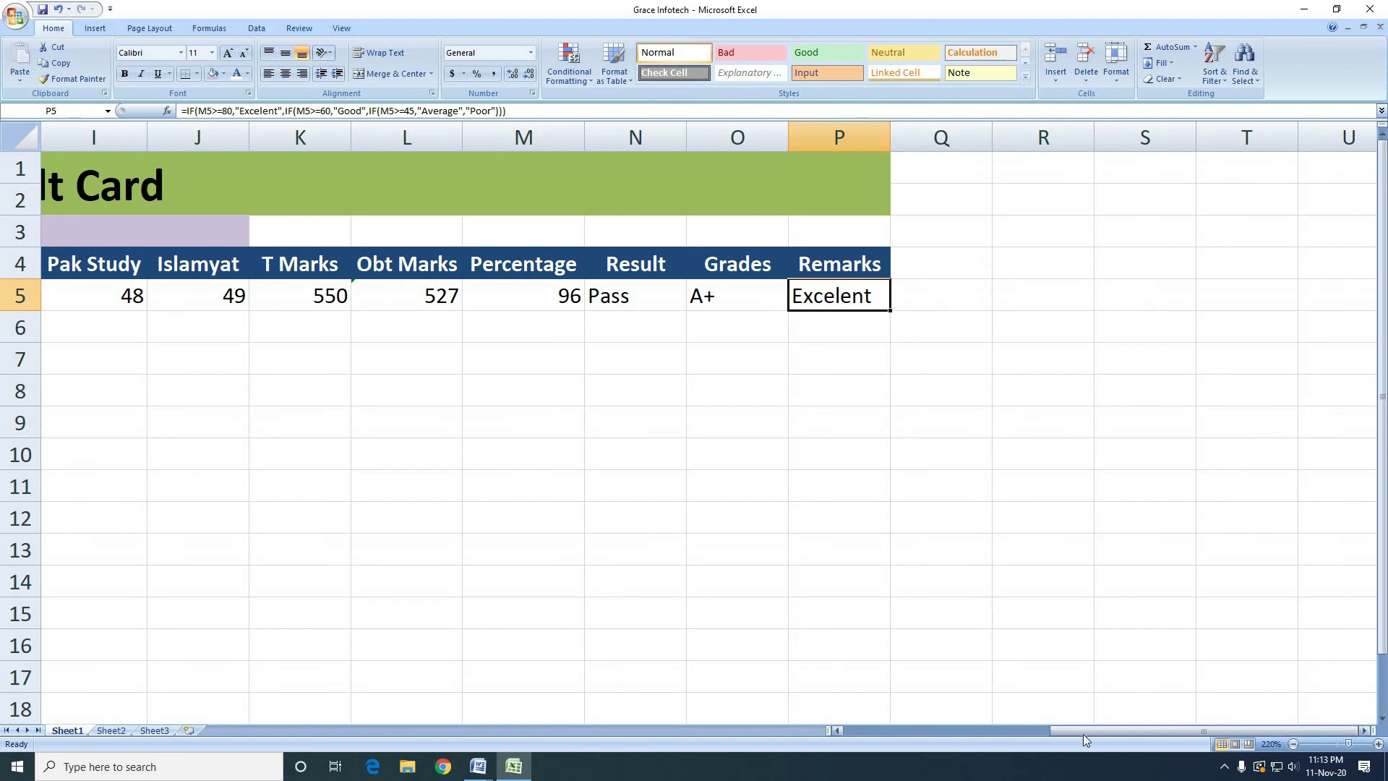
- Enter the marks for roll number 2 in row 6: English 52, Math 55 and Urdu 60
left_click_drag(1086, 732, 650, 592)
scroll(505, 477, "down", 4, "ctrl")
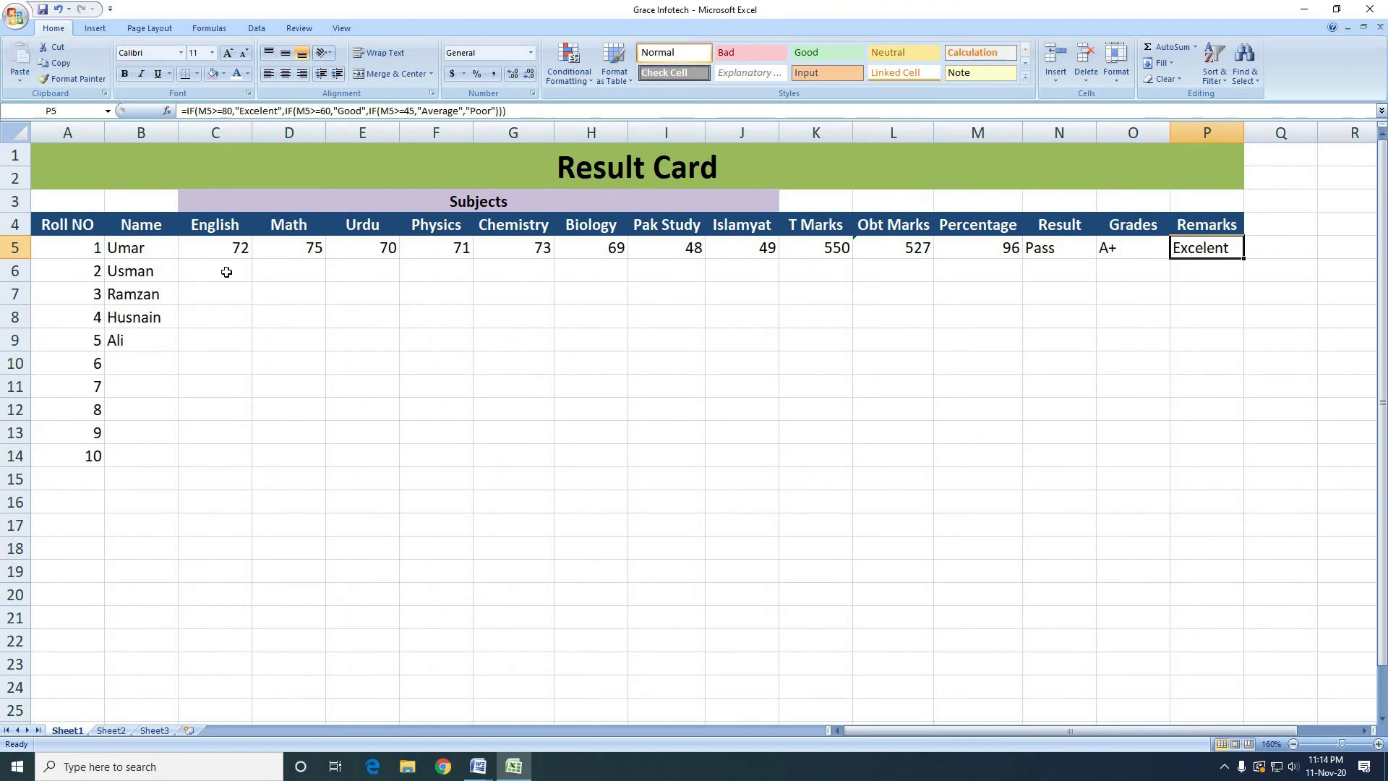
left_click(224, 274)
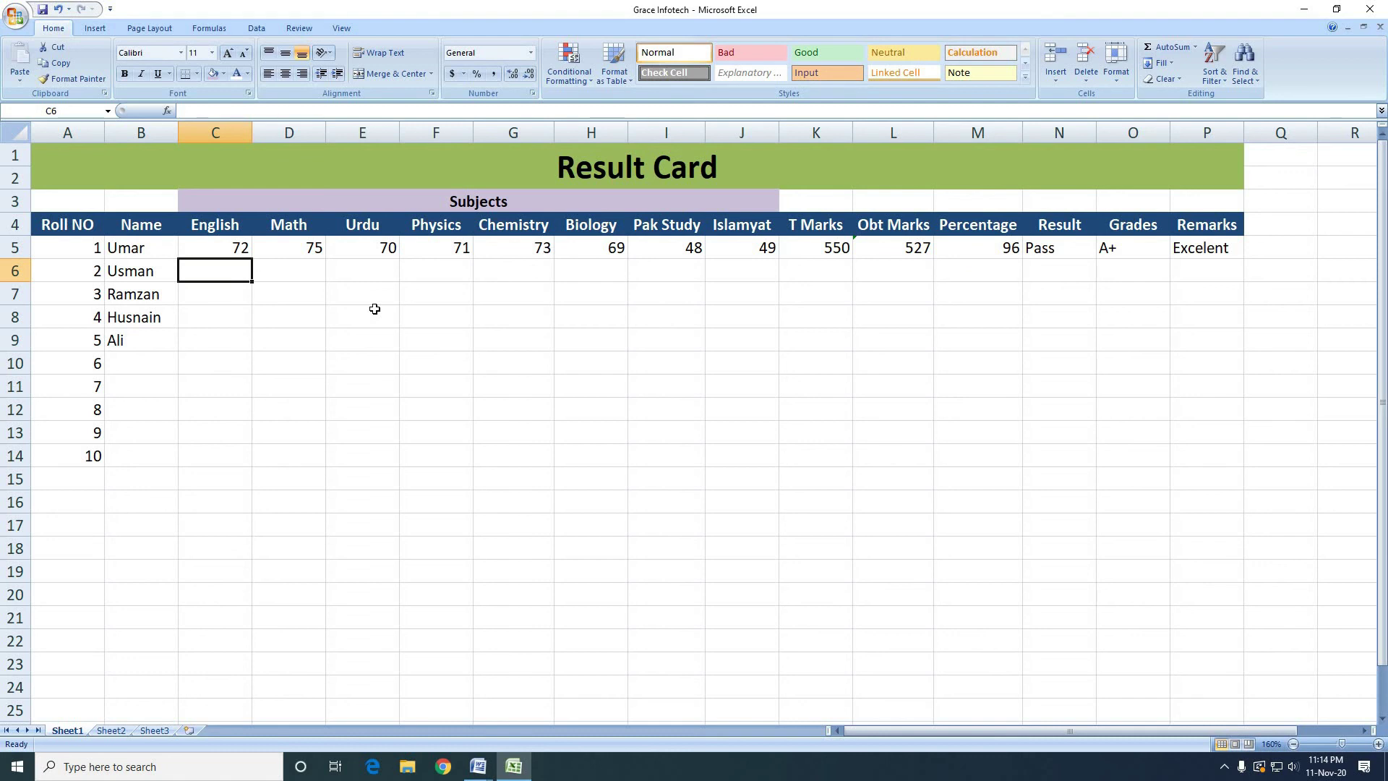
type("52")
key("Tab")
type("55")
key("Tab")
type("60")
key("Tab")
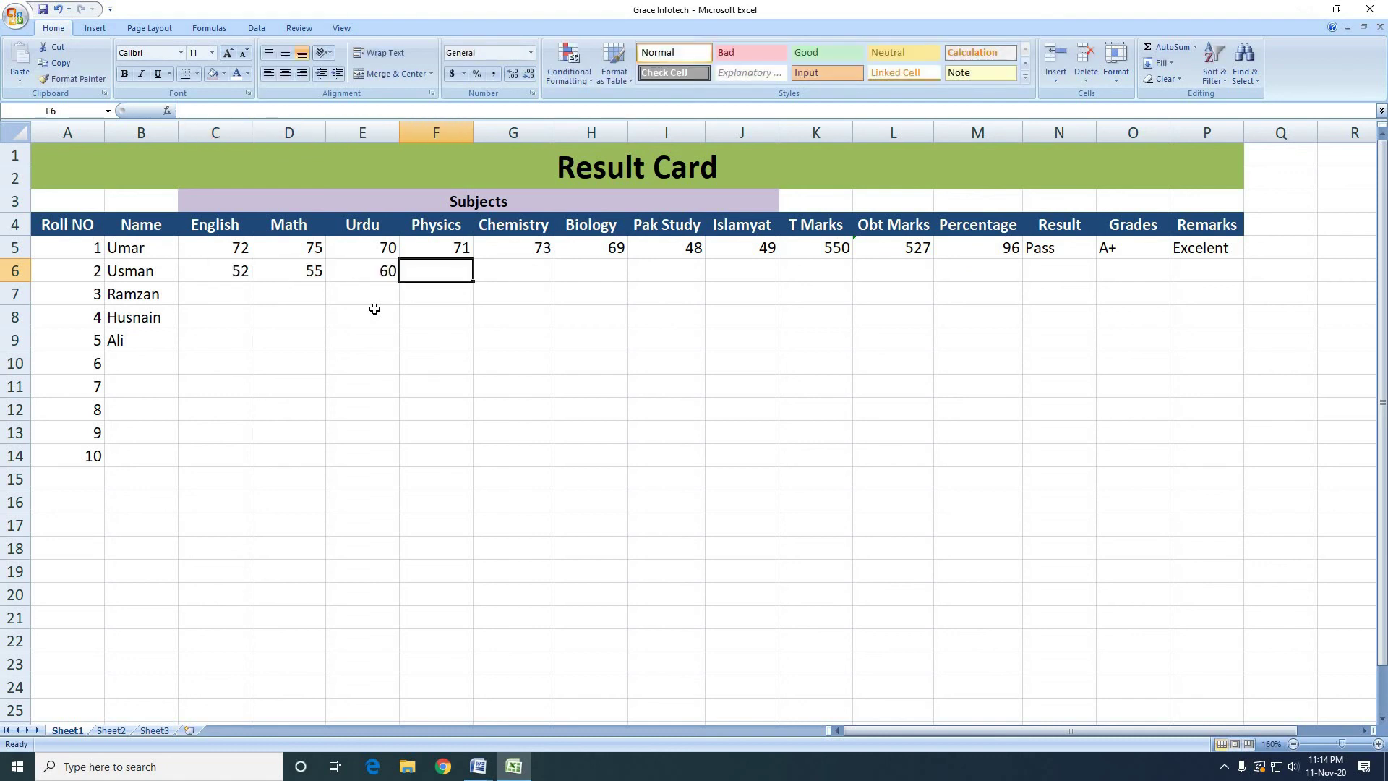
- Enter the remaining row 6 marks: Physics 65, Chemistry 47, Biology 45, Pak Study 32 and Islamyat 30
type("65")
key("Tab")
type("47")
key("Tab")
type("45")
key("Tab")
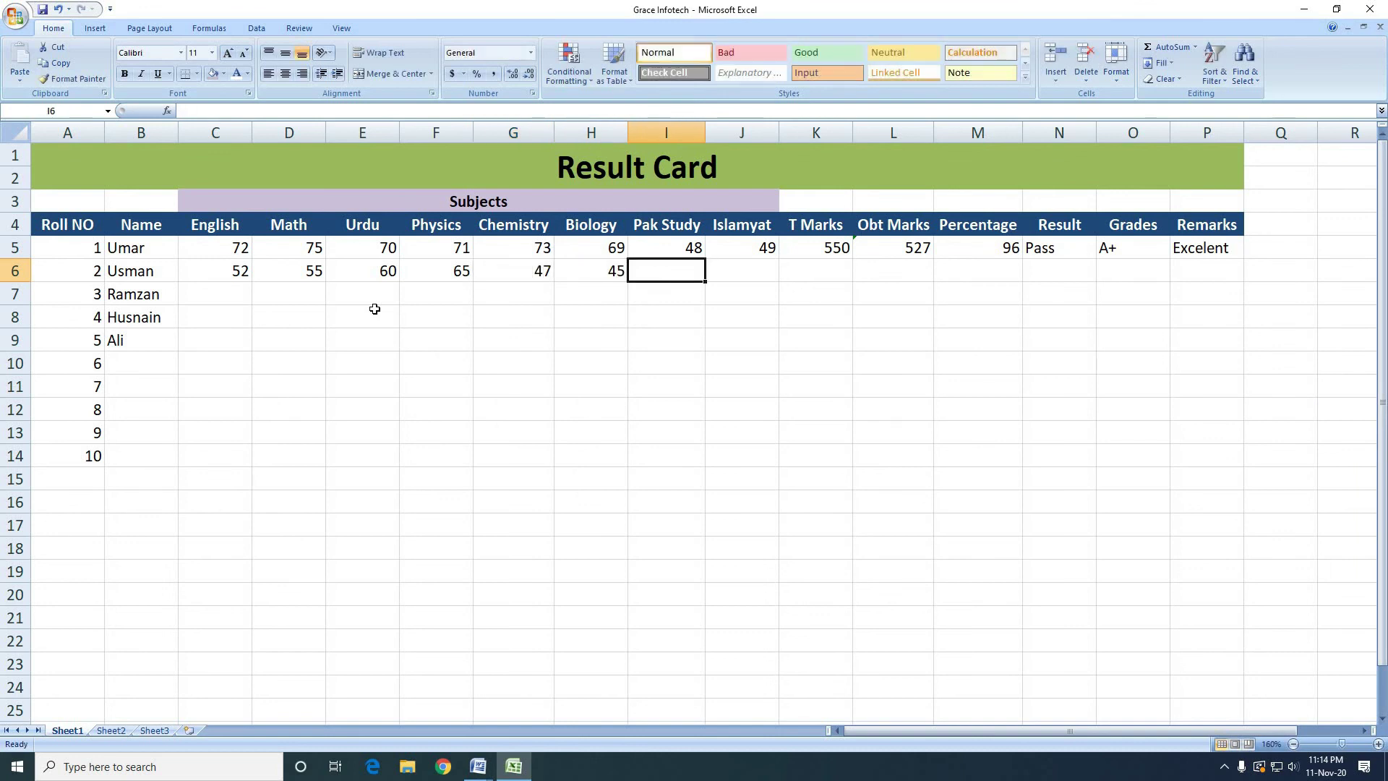
type("32")
key("Tab")
type("30")
key("Tab")
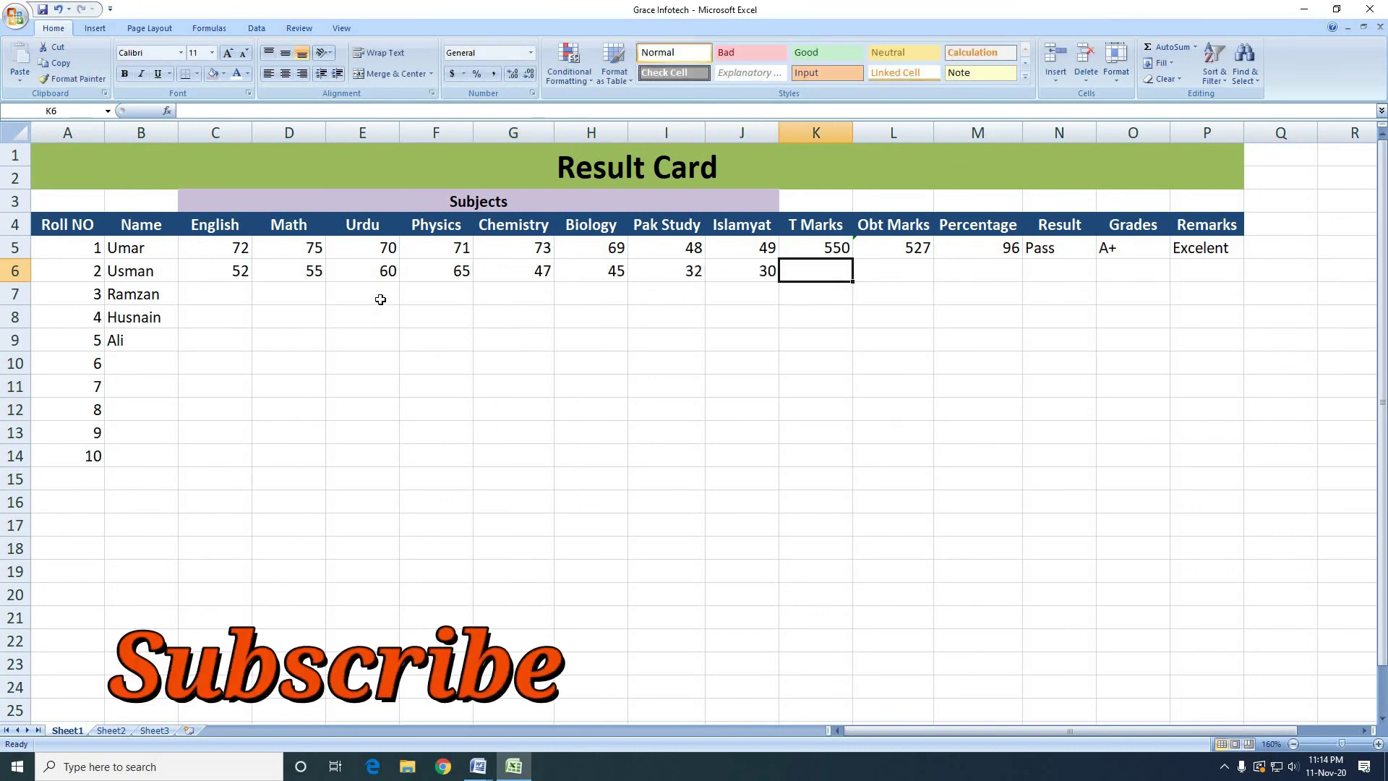
- Fill the total marks from K5 and the obtained marks formula from L5 down to row 14
left_click(831, 247)
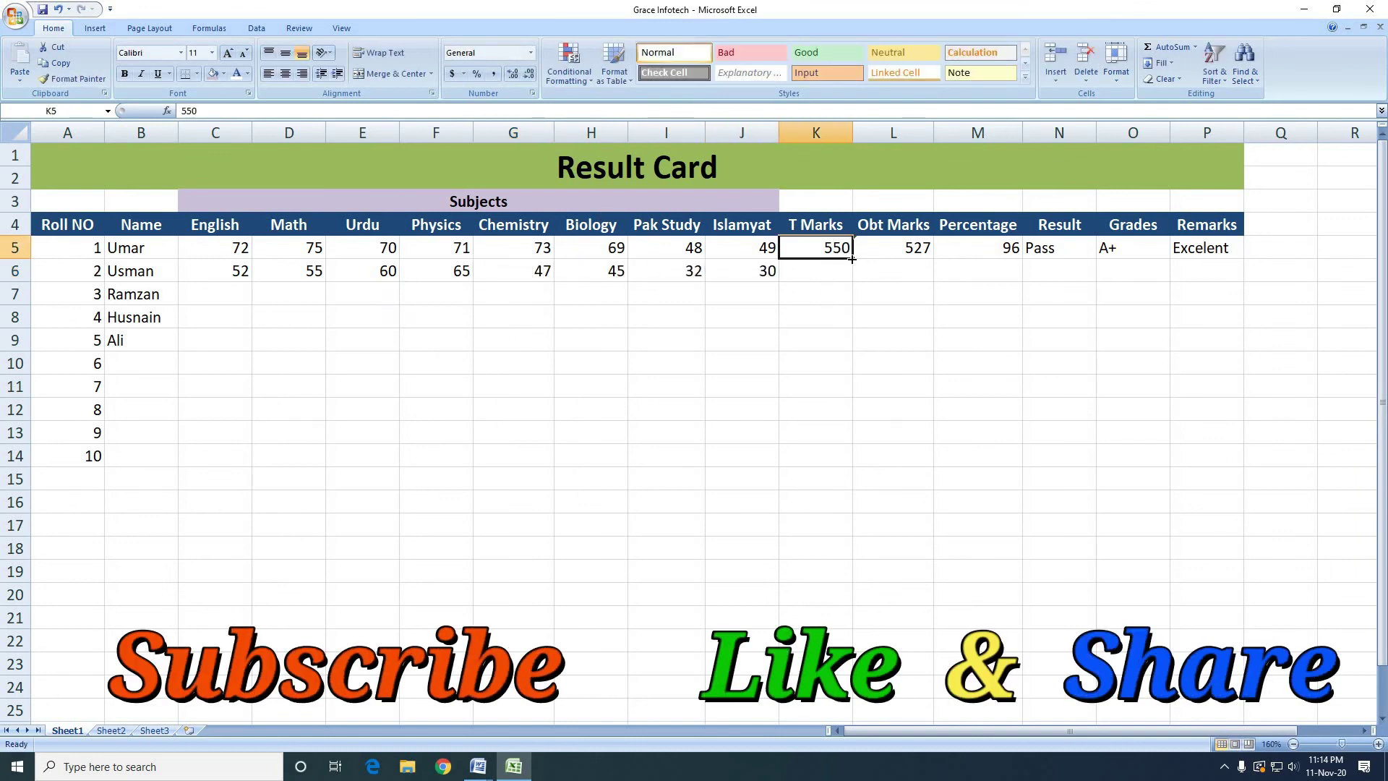
left_click_drag(852, 258, 854, 464)
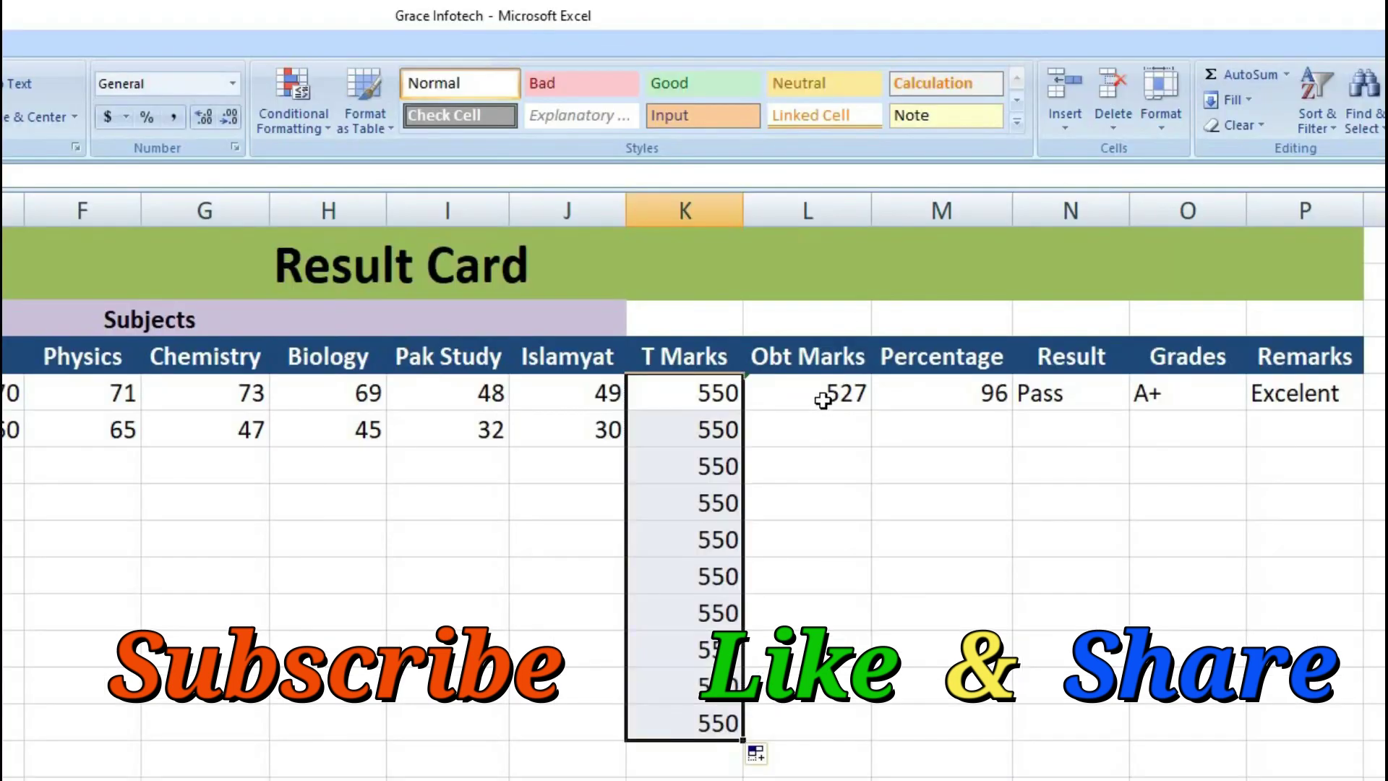
left_click(823, 400)
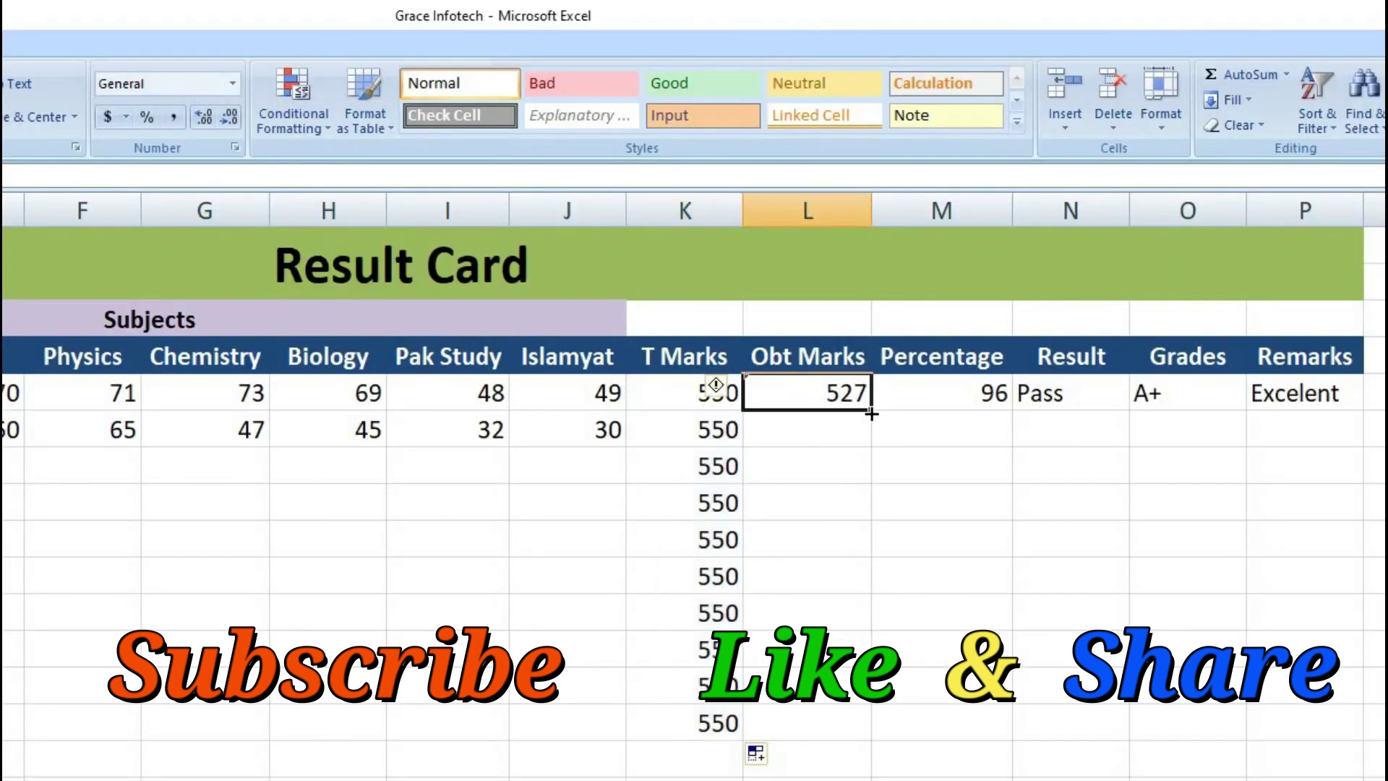
left_click_drag(871, 413, 879, 736)
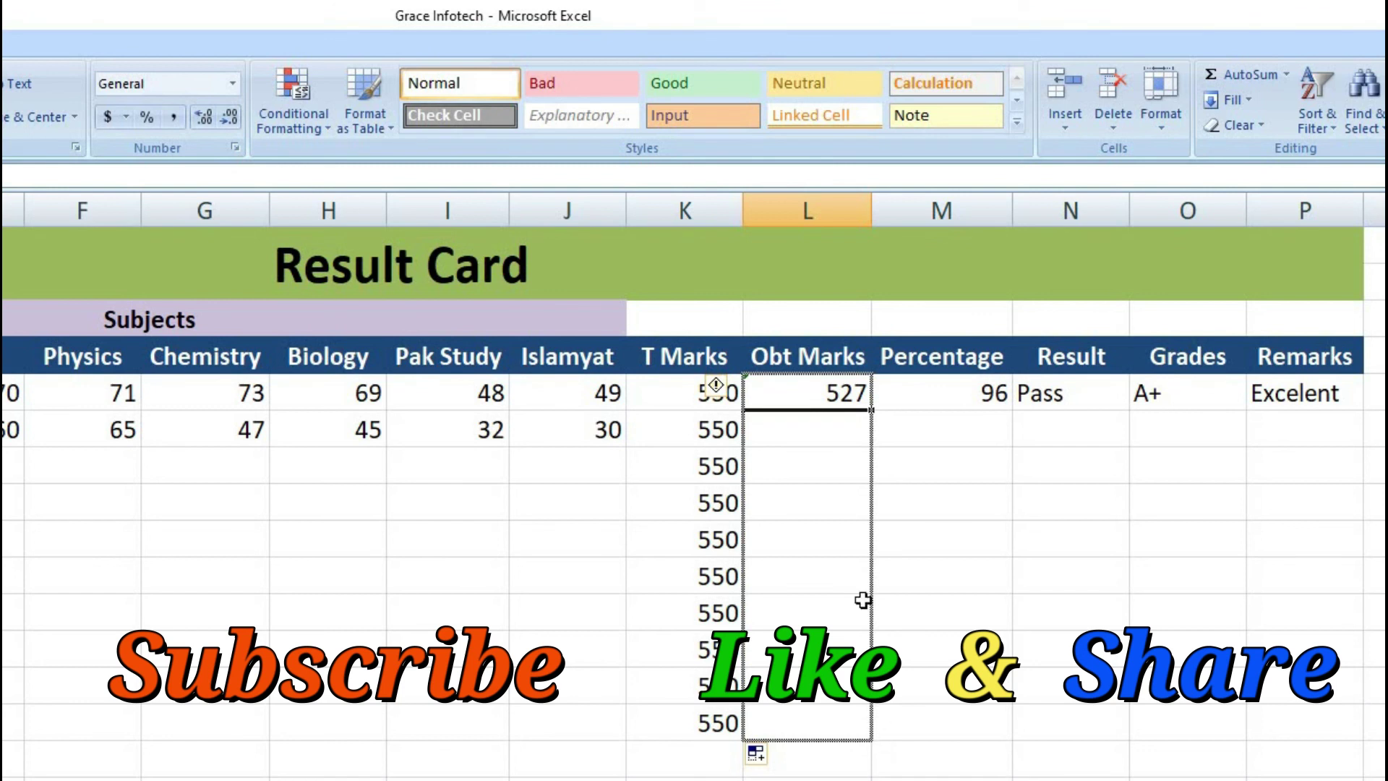
left_click(842, 431)
- Fill the percentage formula from M5 and the result formula from N5 down to row 14
left_click(985, 394)
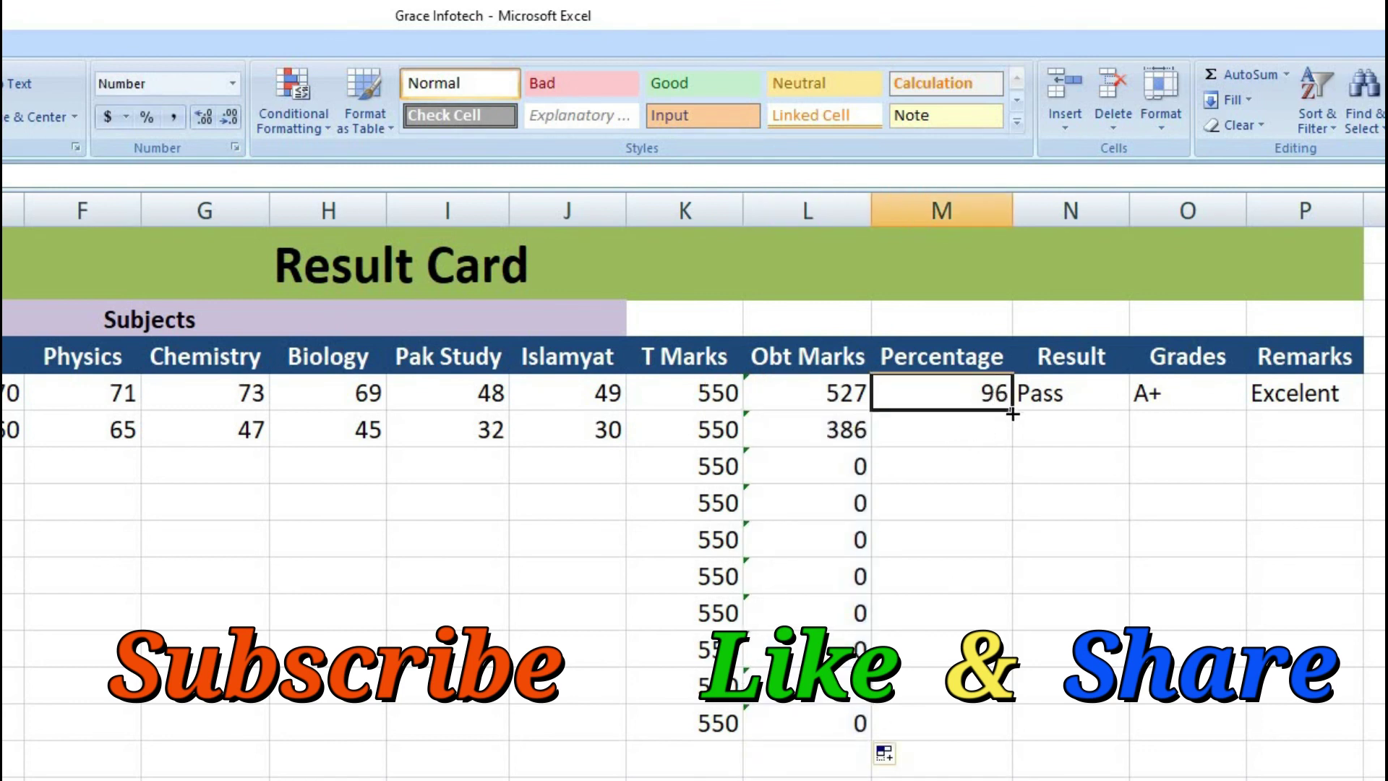
left_click_drag(1010, 411, 1012, 726)
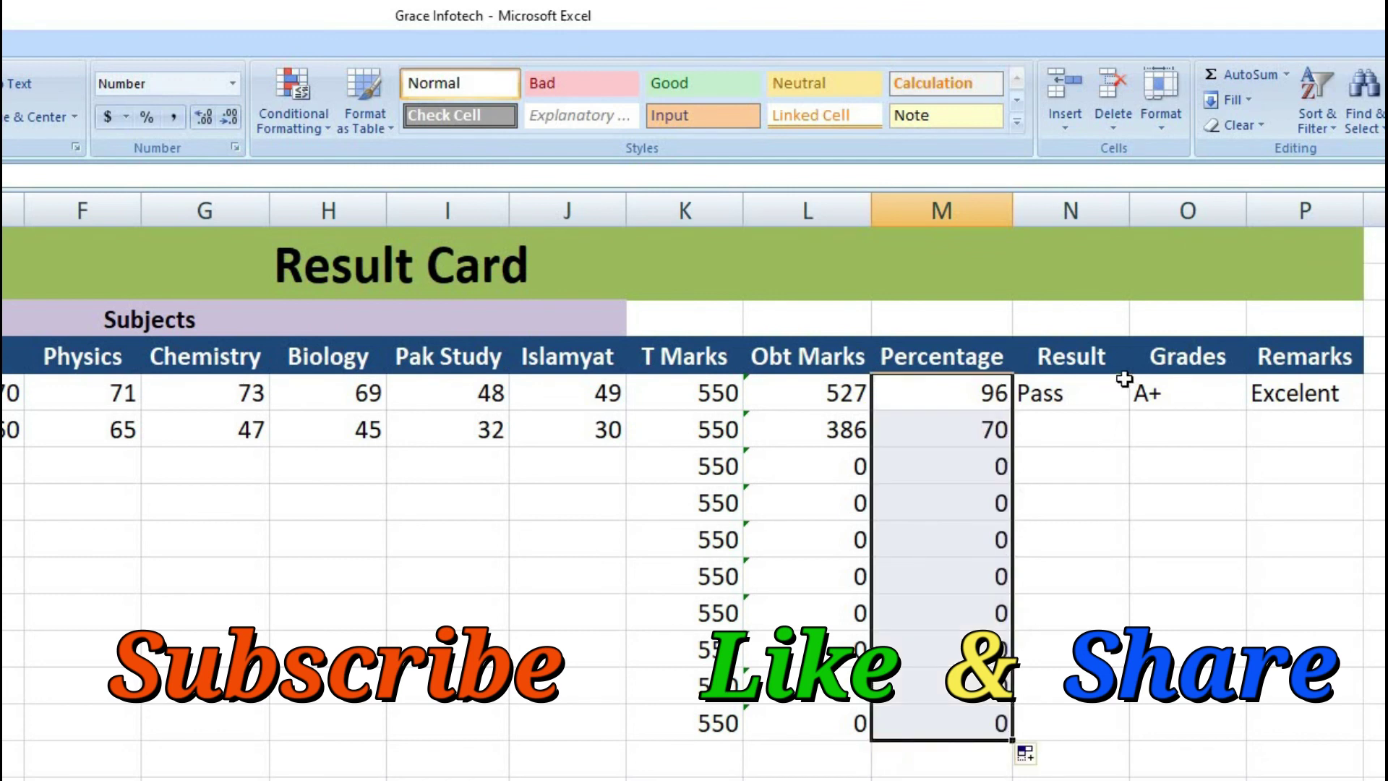
left_click(1100, 391)
left_click_drag(1129, 412, 1153, 745)
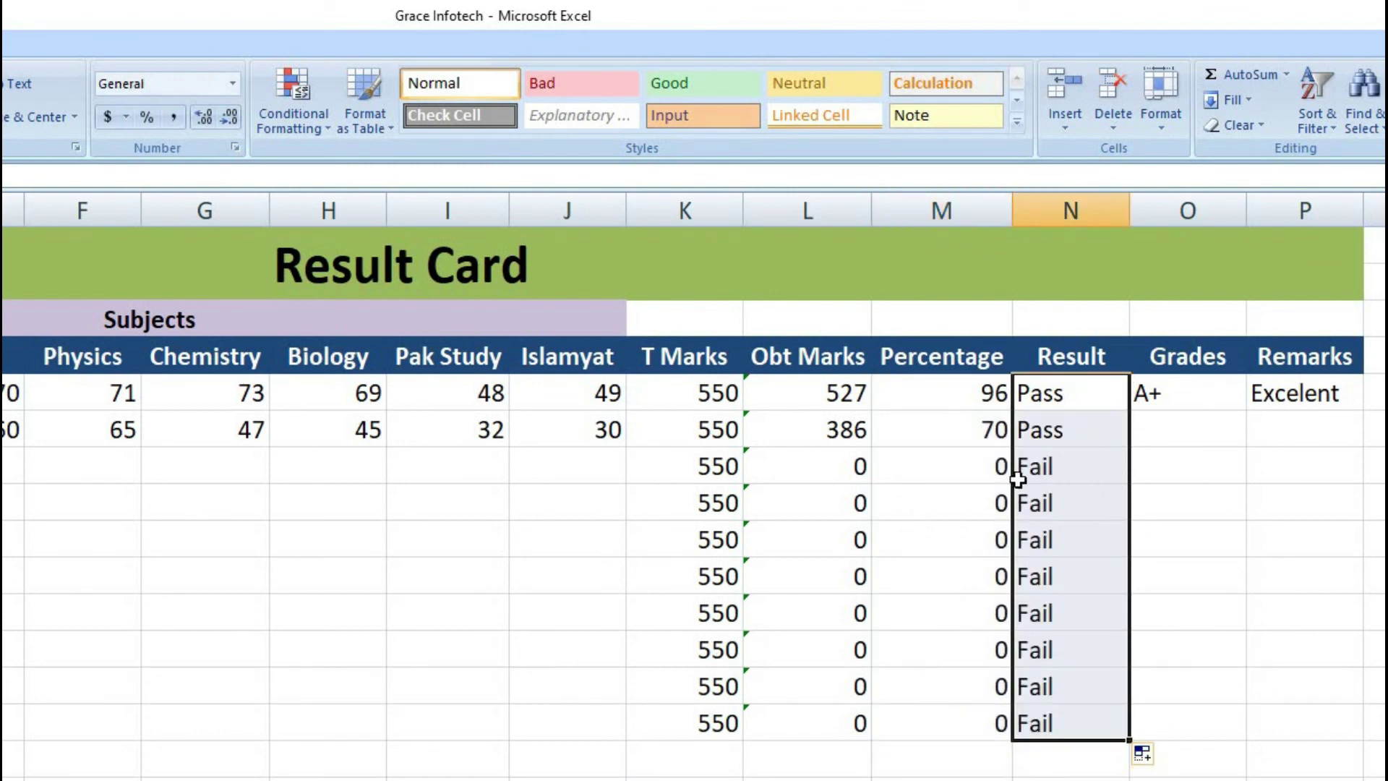
- Fill the grade formula from O5 down to O14 and check the copied cells in the Grades column
left_click(1221, 391)
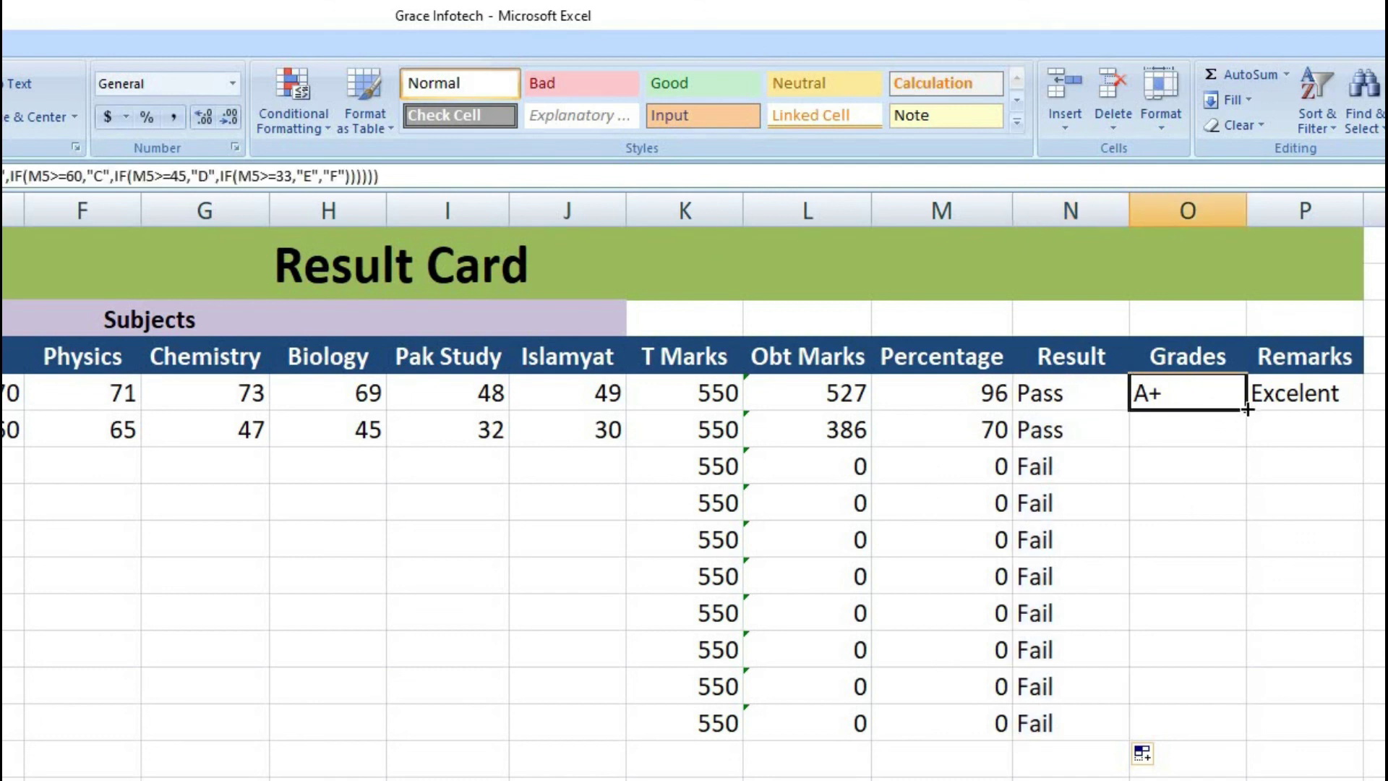
left_click_drag(1246, 410, 1250, 723)
left_click(1186, 430)
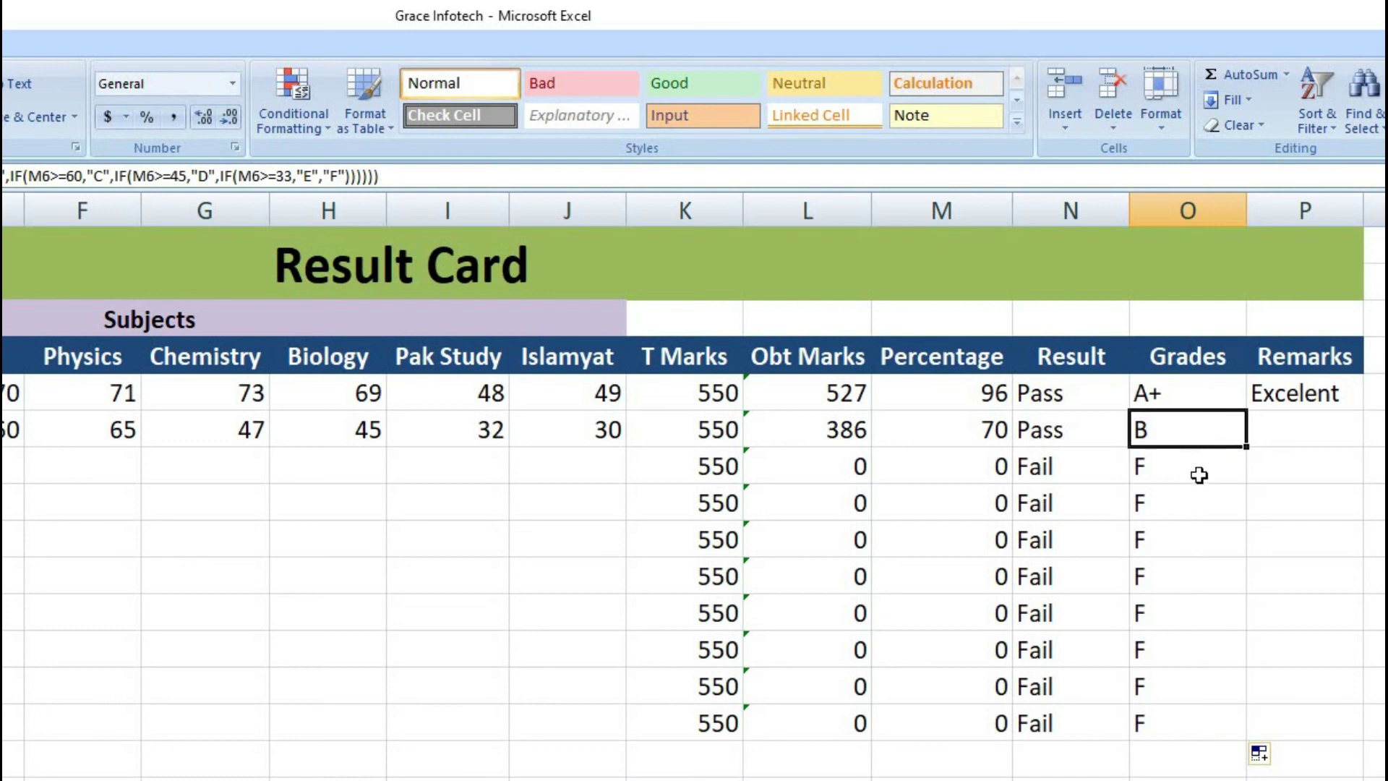
left_click(1199, 477)
left_click(1200, 551)
left_click(1198, 661)
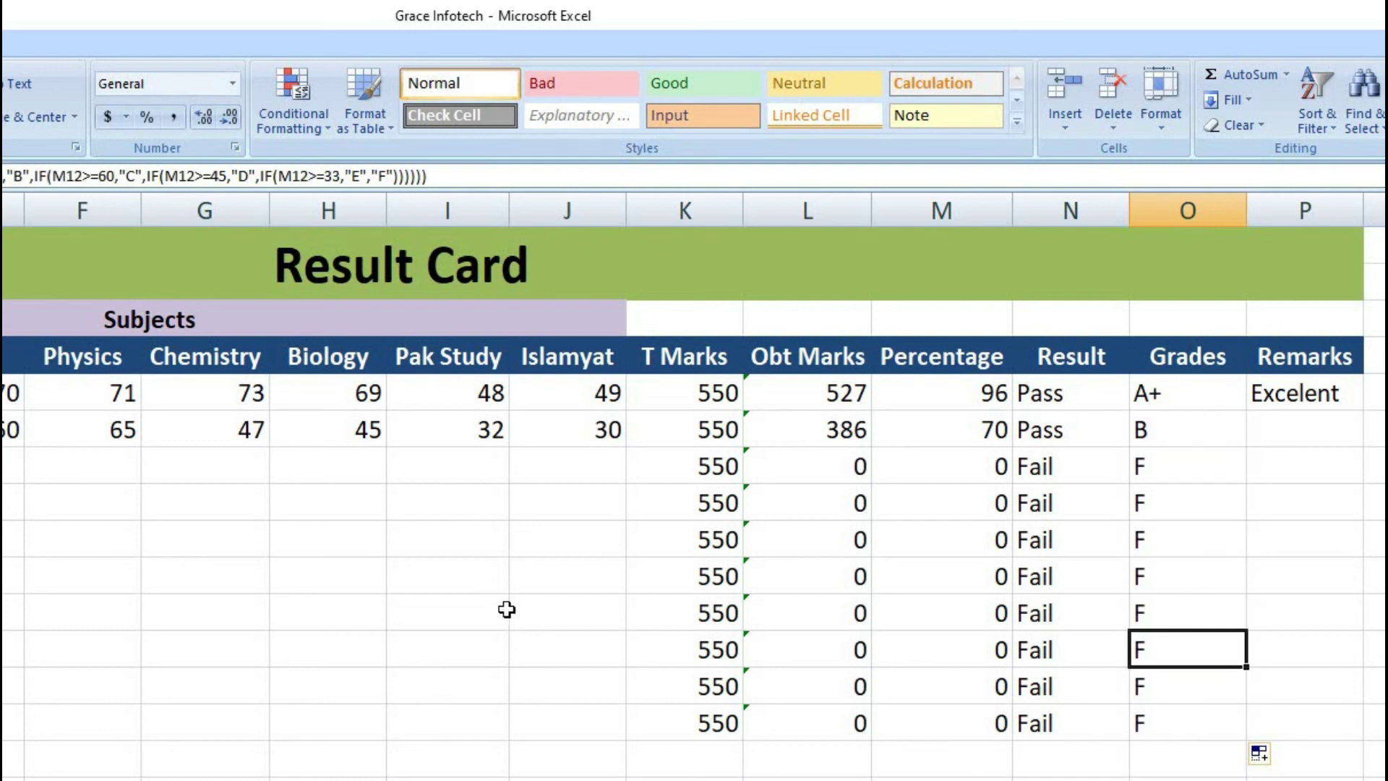
- Fill the remarks formula from P5 down to P14 and check the copied cells in the Remarks column
left_click(1326, 390)
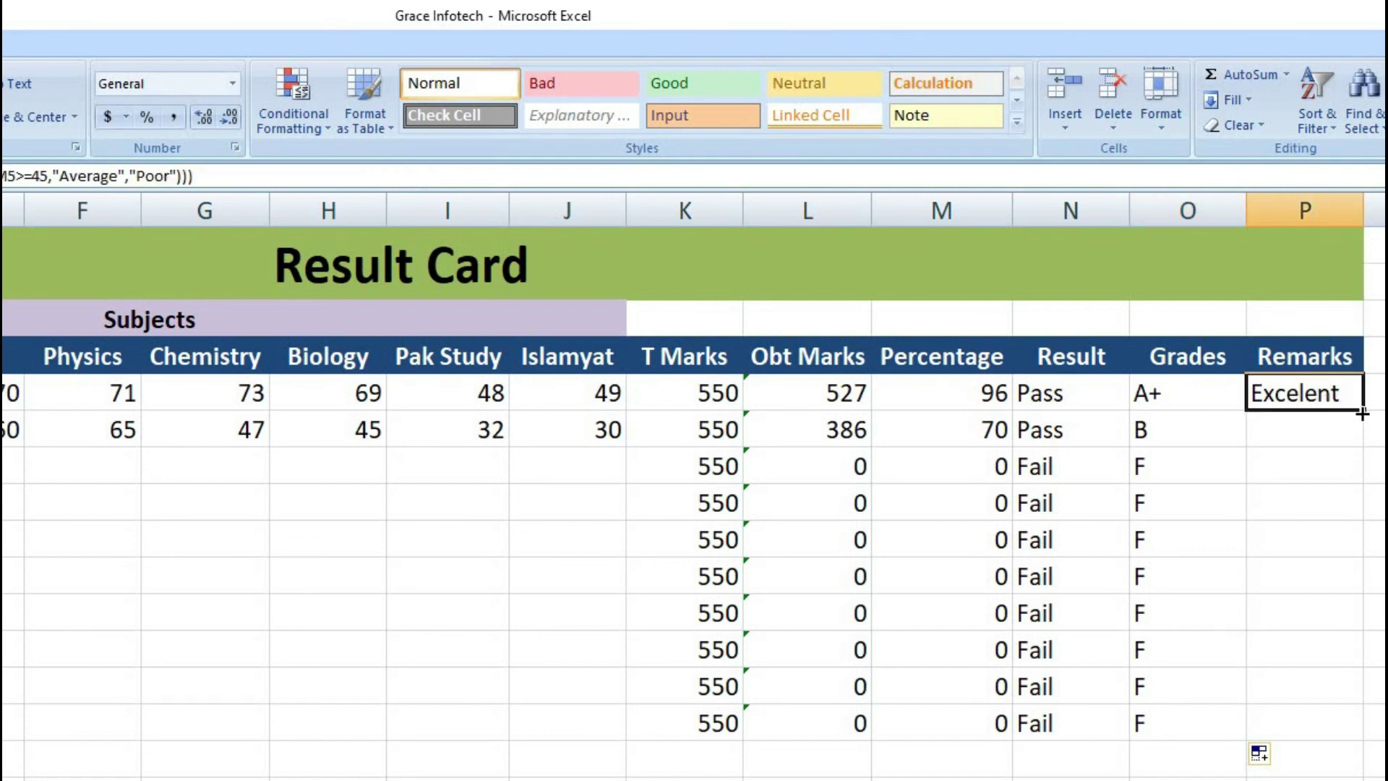
left_click_drag(1362, 414, 1377, 744)
left_click(1326, 432)
left_click(1324, 468)
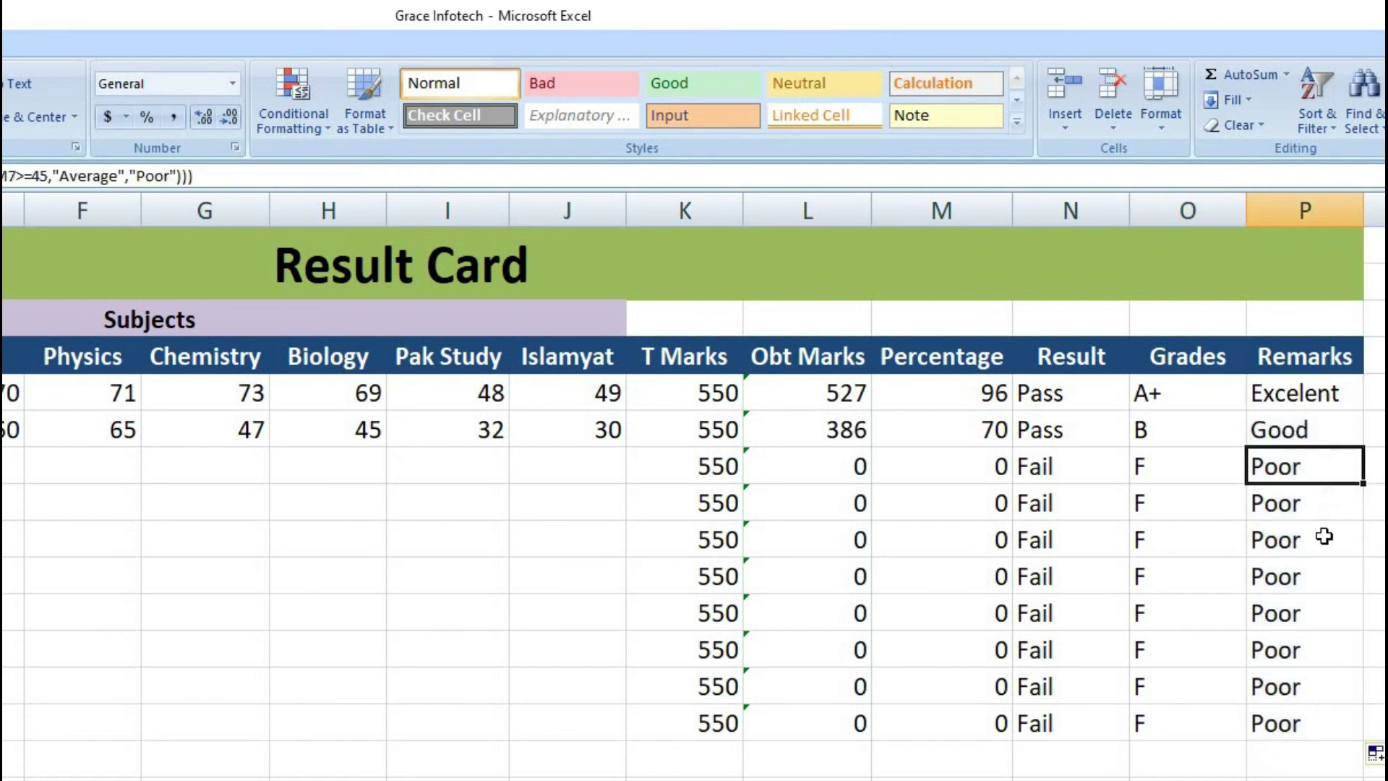
left_click(1322, 539)
left_click(1314, 613)
left_click(1319, 649)
left_click(1314, 724)
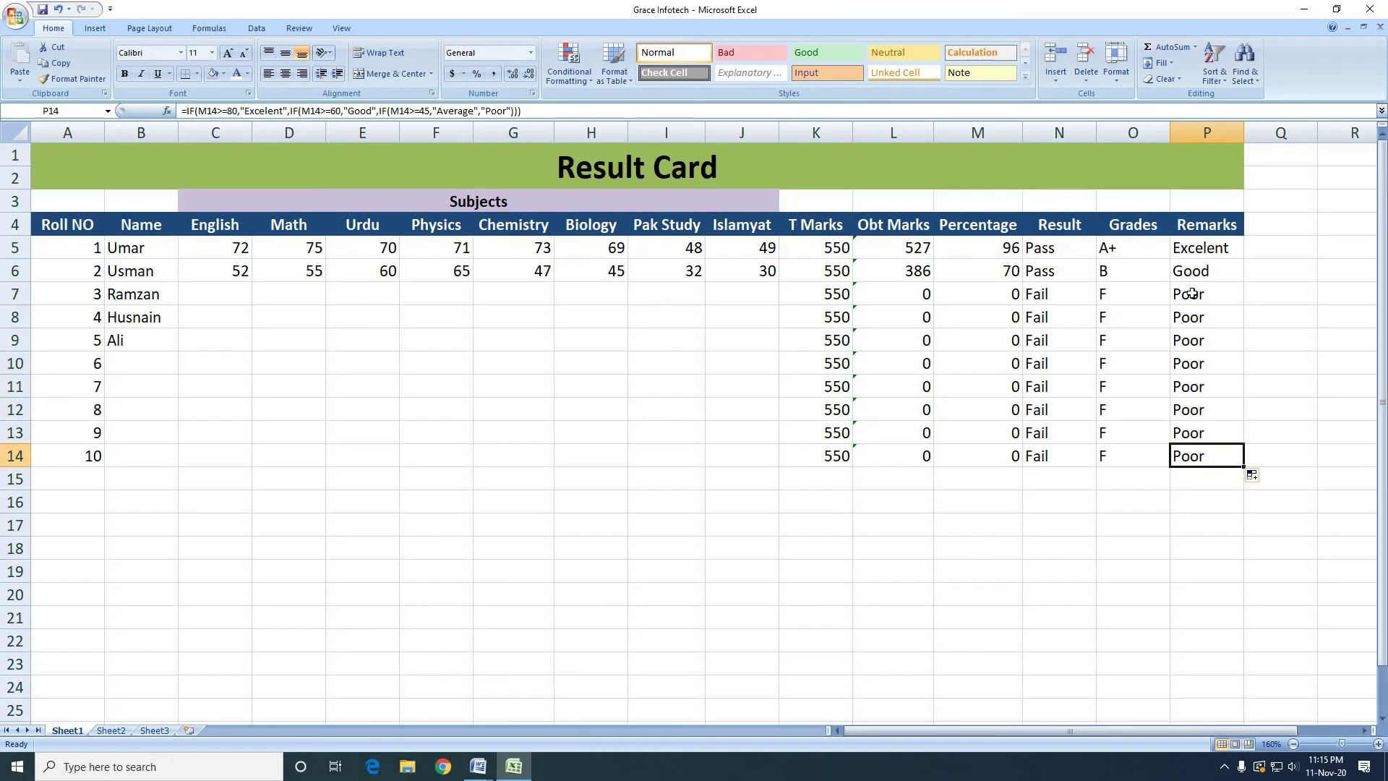
left_click_drag(1191, 292, 1192, 456)
left_click(1183, 504)
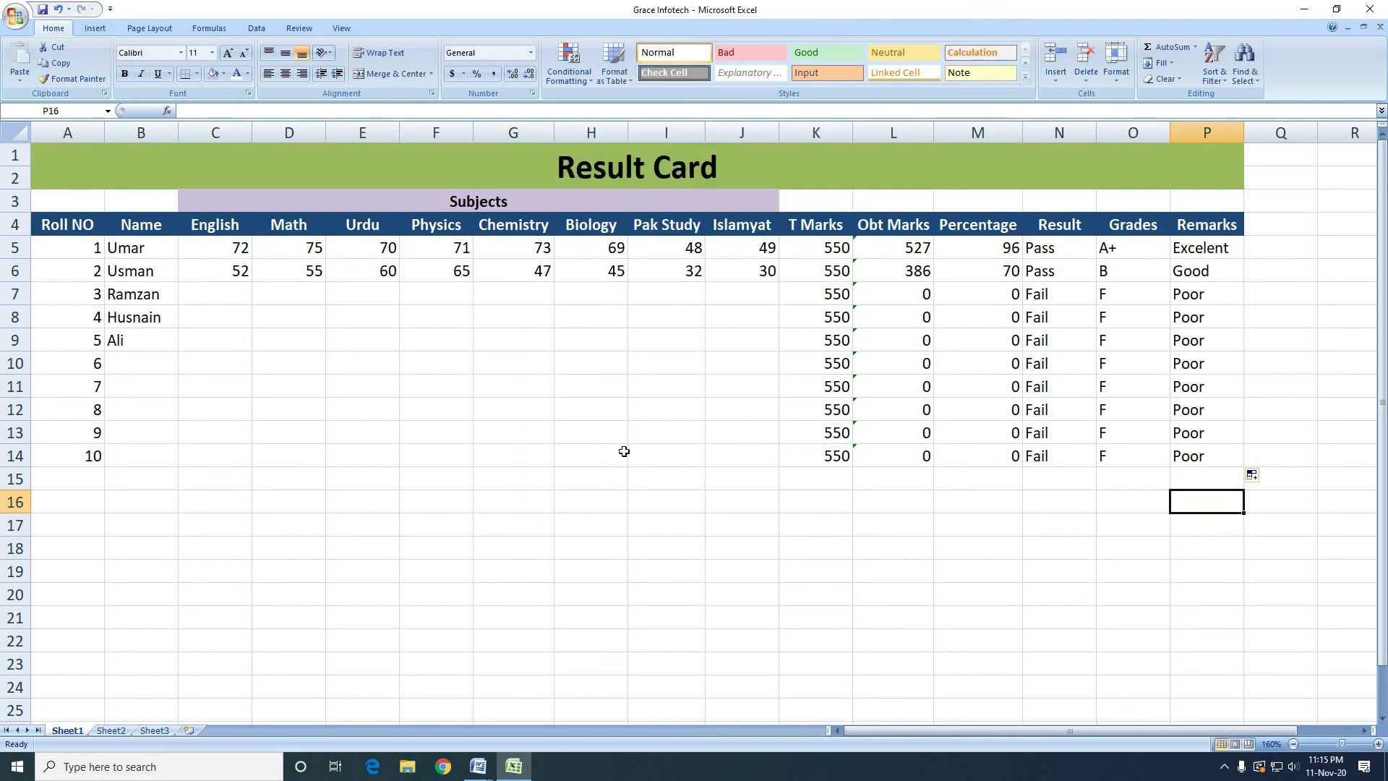
scroll(520, 414, "up", 1, "ctrl")
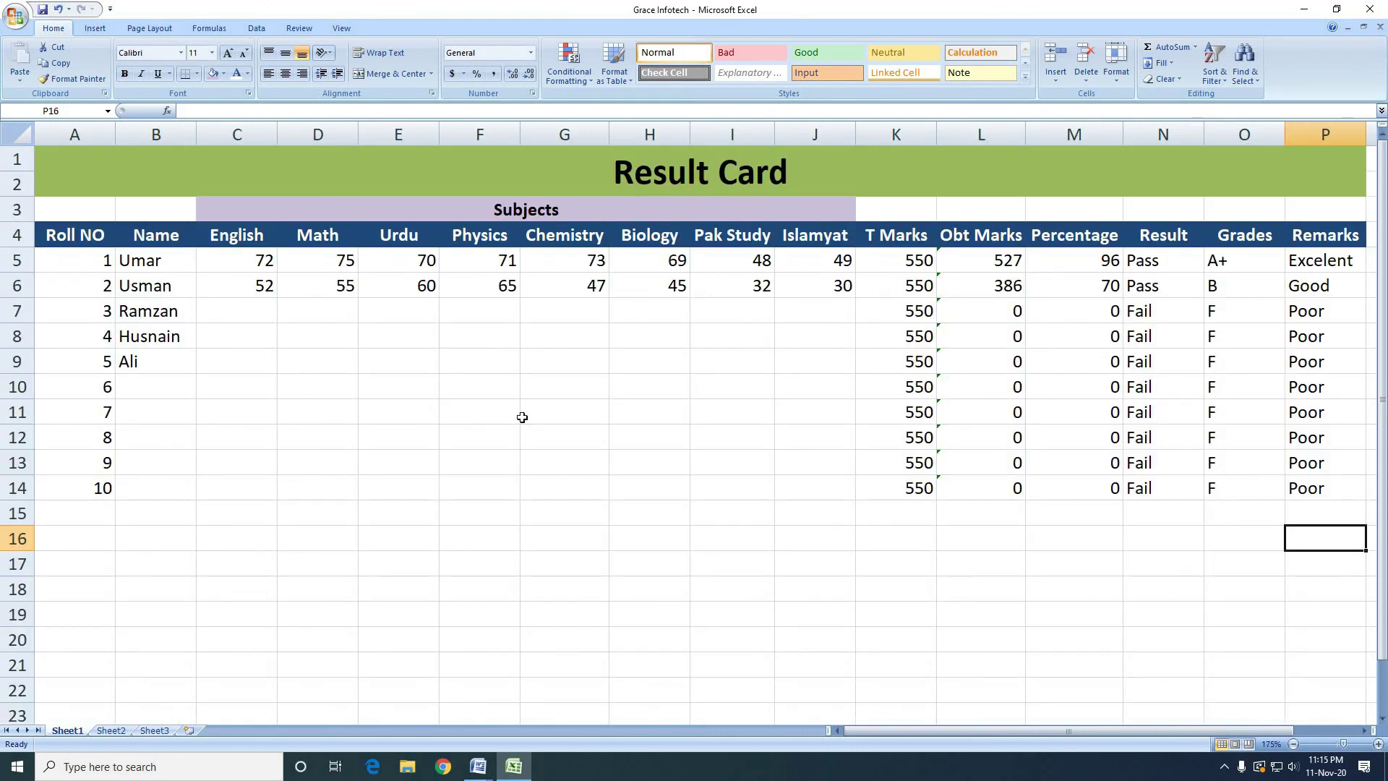